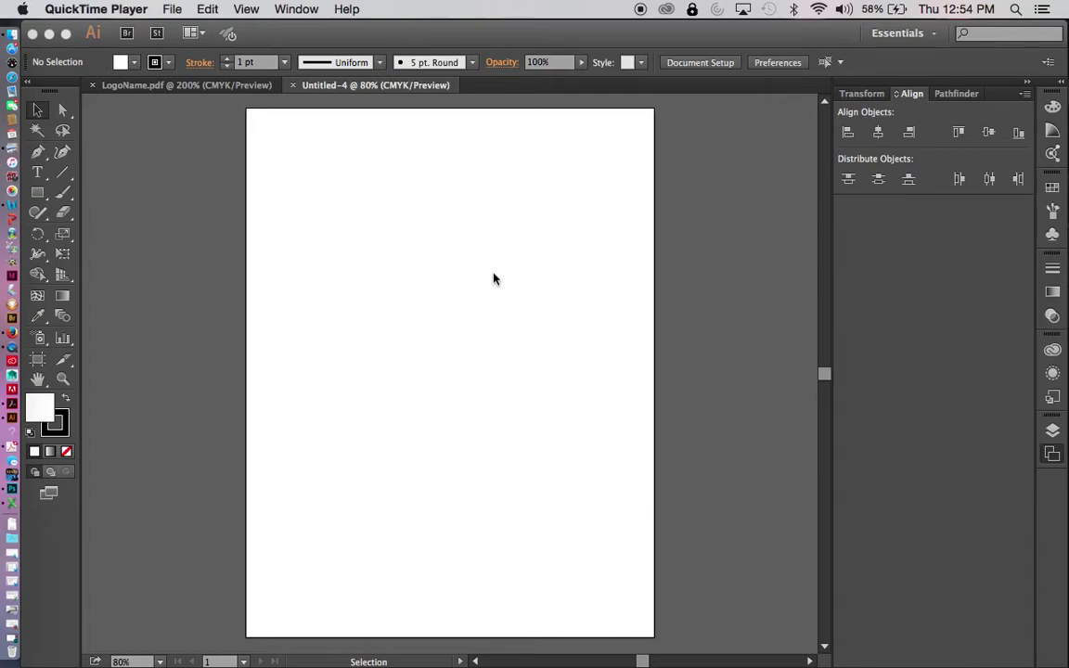
# Place Flat Template.pdf on the blank artboard and move it up-left to fill the page
pyautogui.click(360, 41)
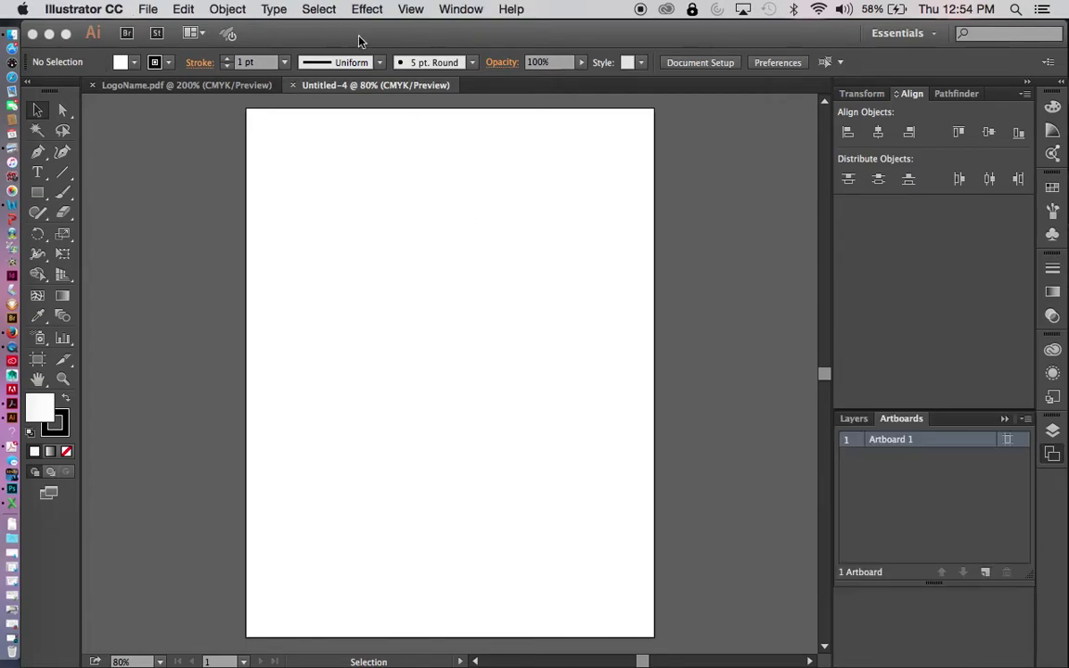
pyautogui.click(148, 9)
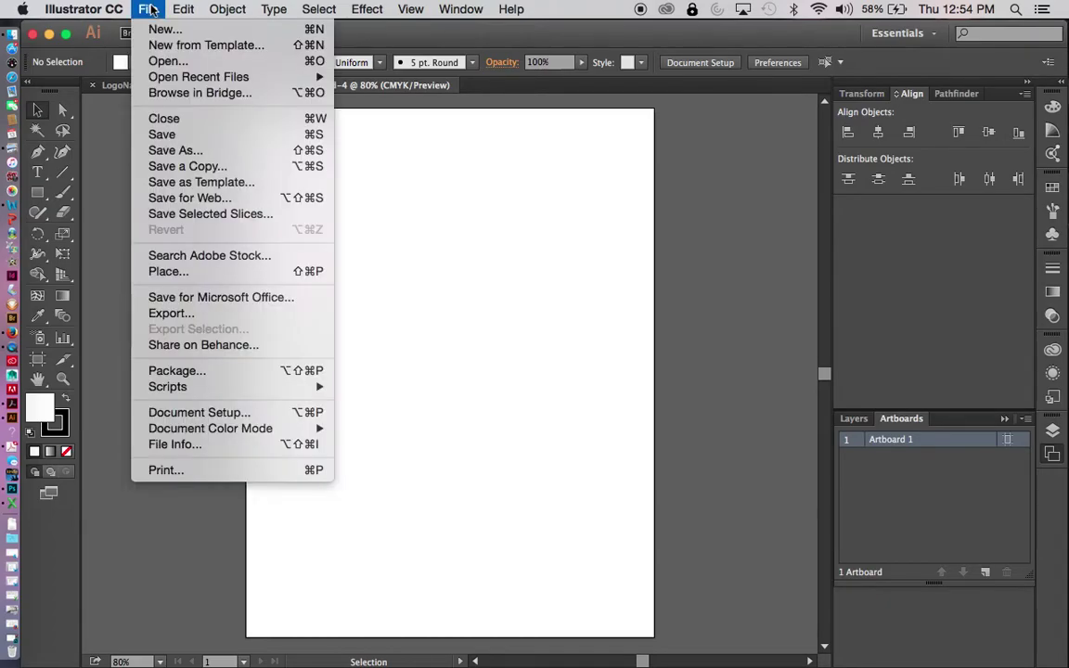
pyautogui.click(198, 271)
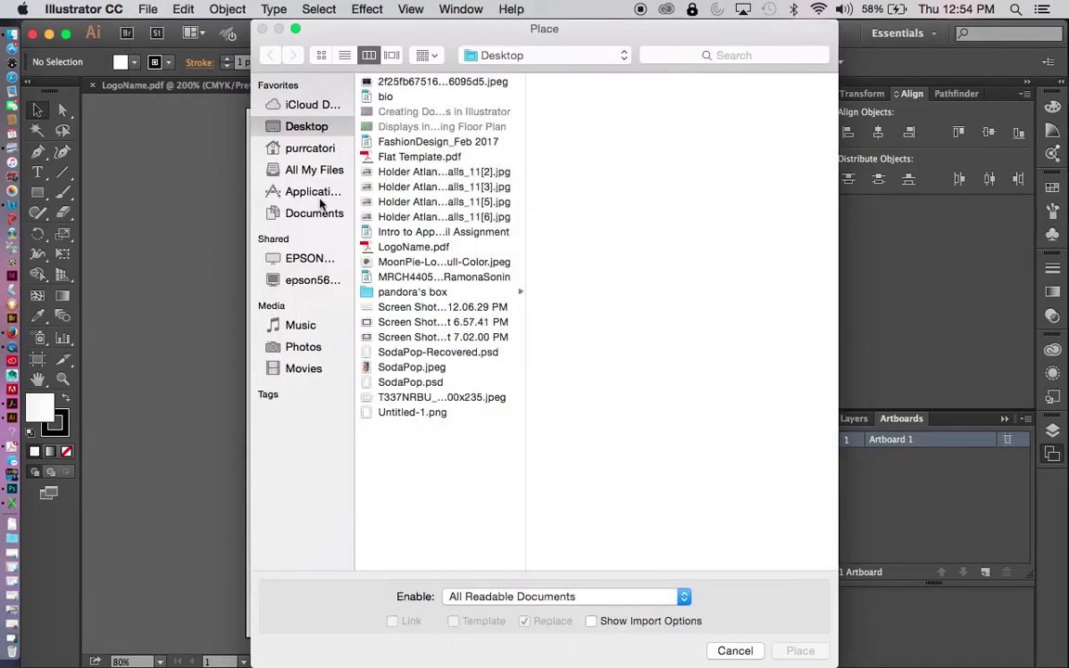
pyautogui.click(399, 158)
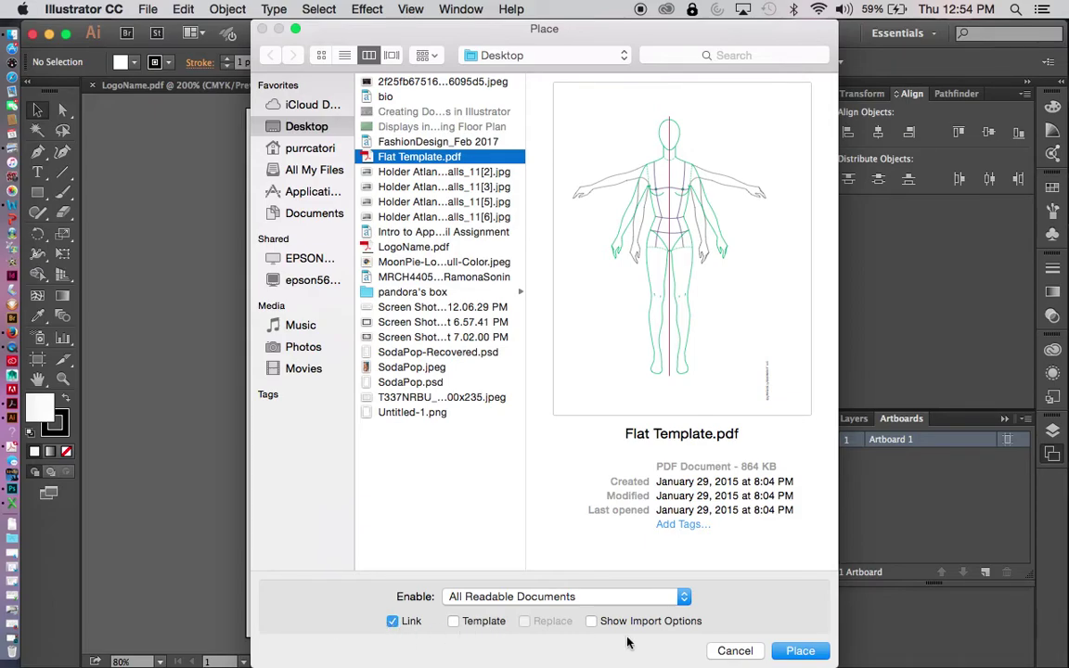
pyautogui.click(801, 654)
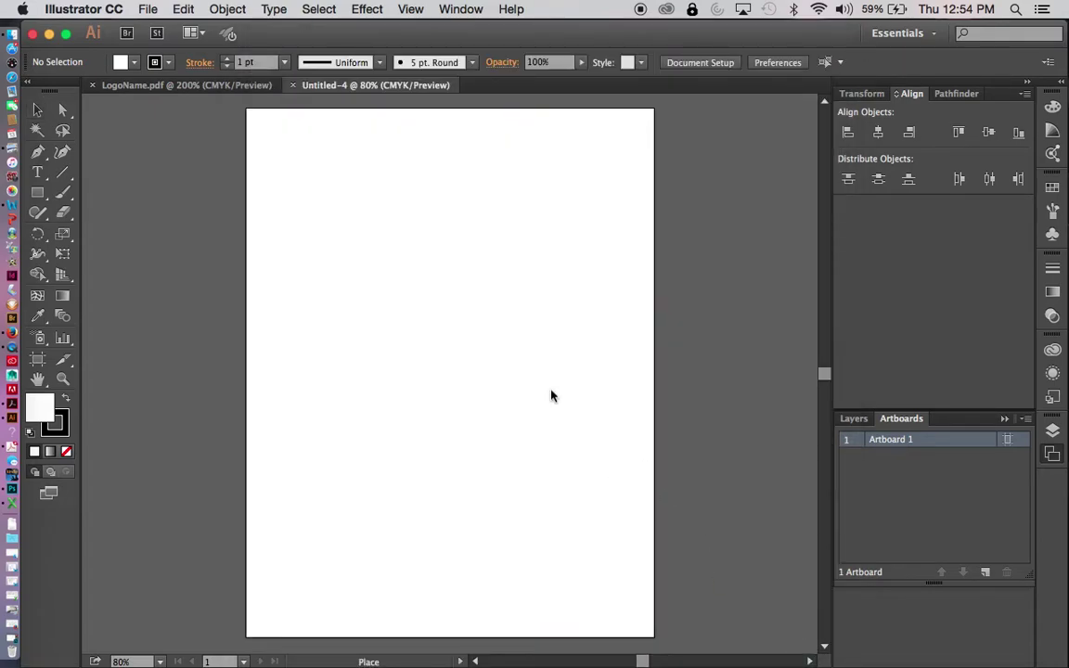
pyautogui.click(343, 192)
pyautogui.moveTo(543, 217); pyautogui.dragTo(453, 136)
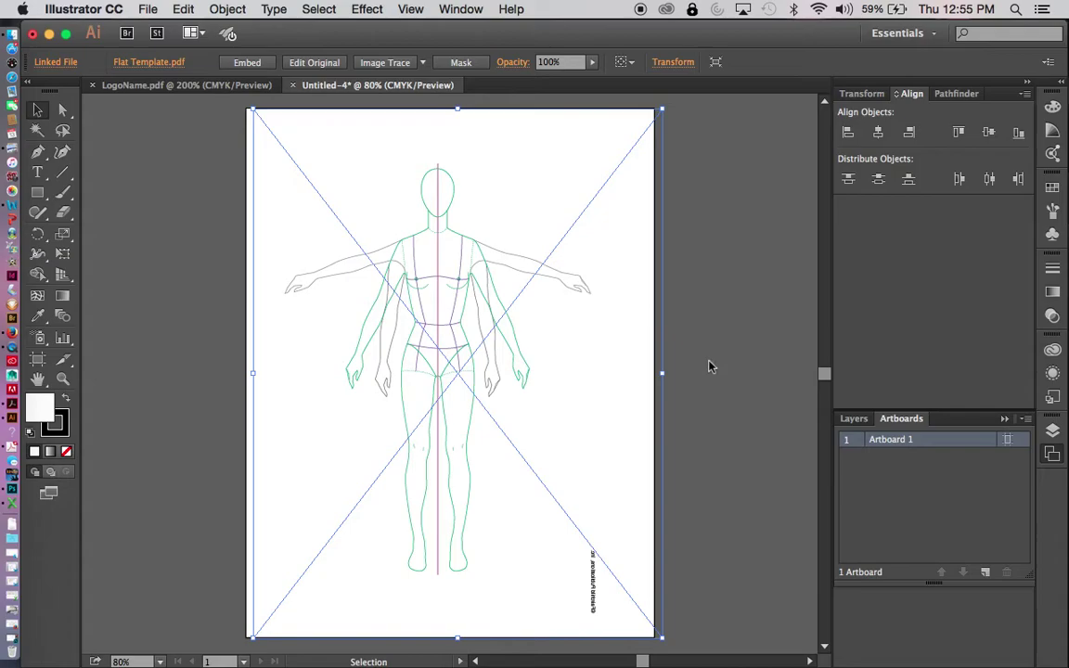
# Draw a test Pen path along the croquis figure's right shoulder
pyautogui.press('p')
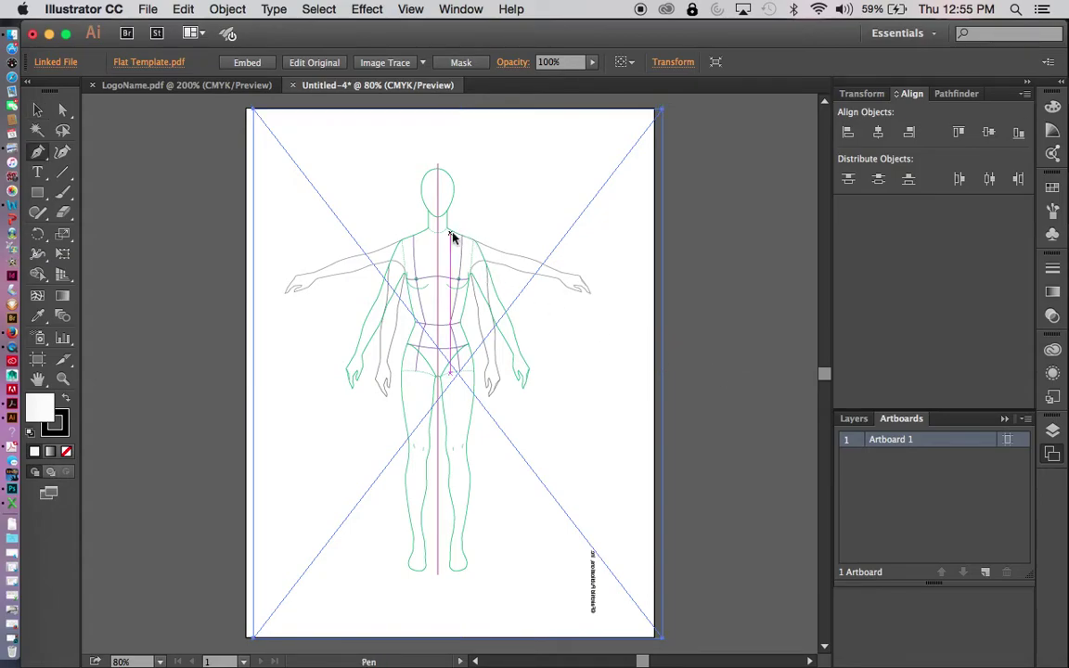
pyautogui.click(457, 230)
pyautogui.click(479, 240)
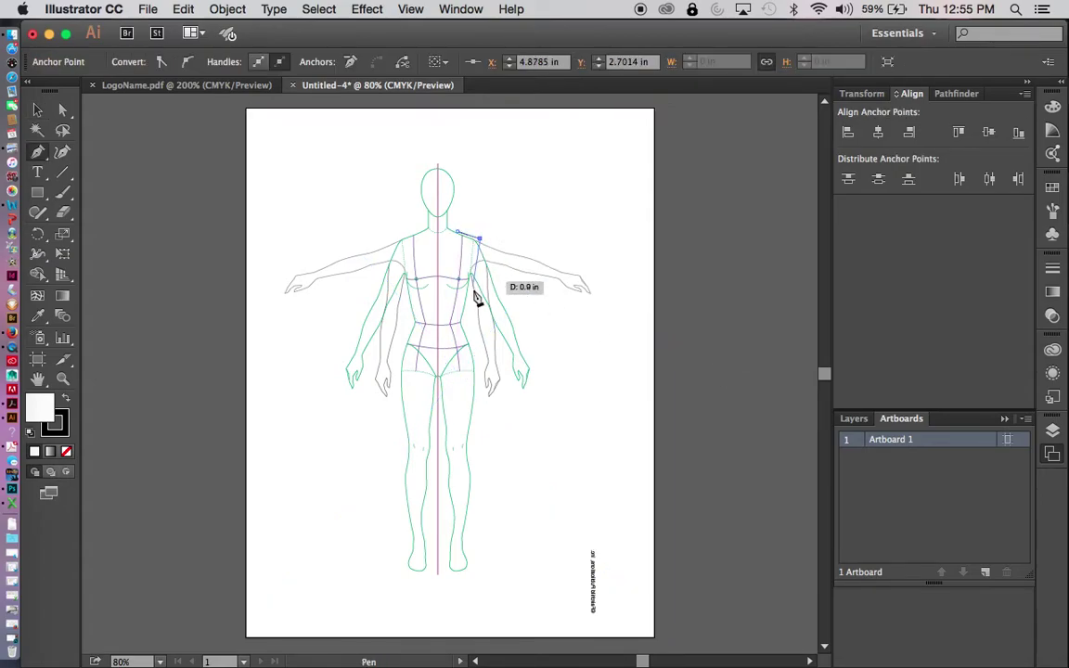
pyautogui.moveTo(466, 275); pyautogui.dragTo(474, 293)
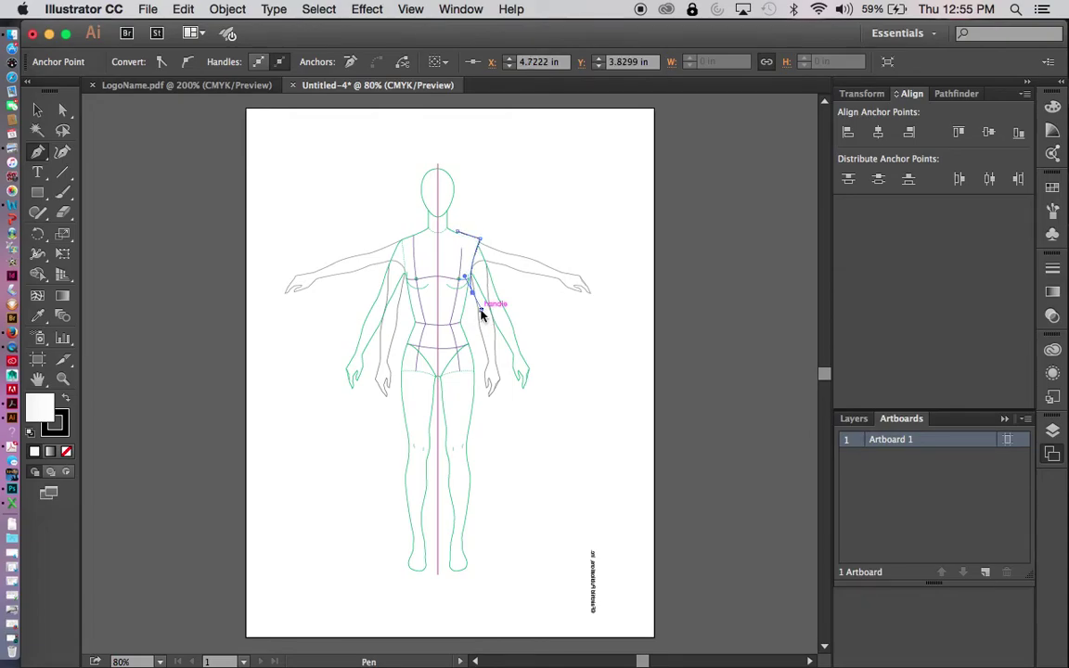
# Delete the test shoulder path and show the Layers list with Layer 1
pyautogui.press('v')
pyautogui.click(492, 311)
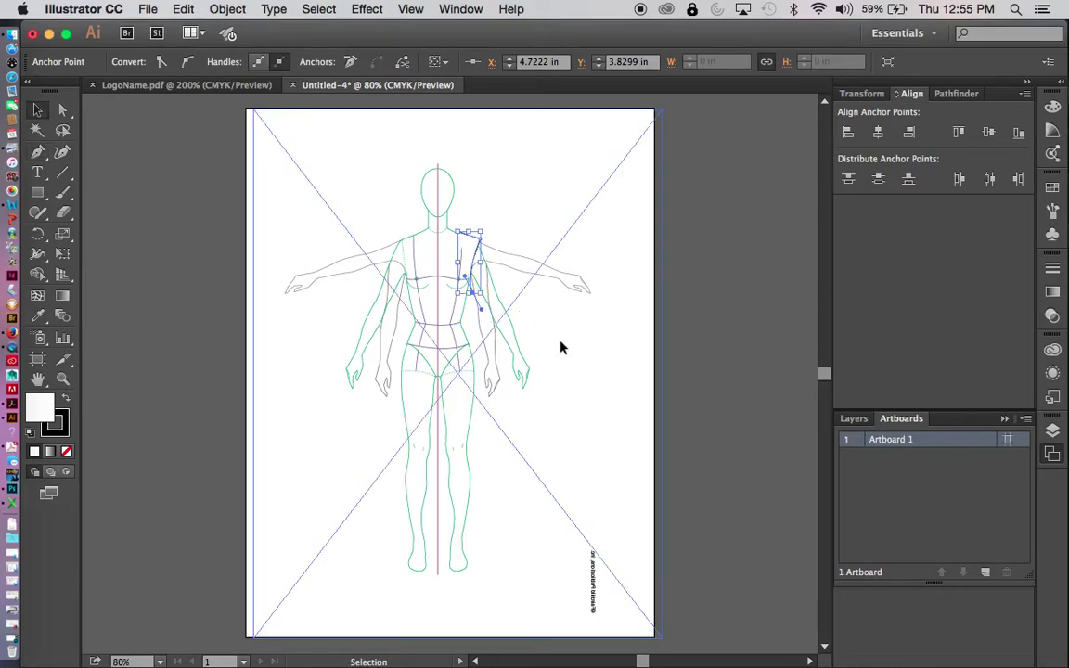
pyautogui.click(477, 238)
pyautogui.press('Delete')
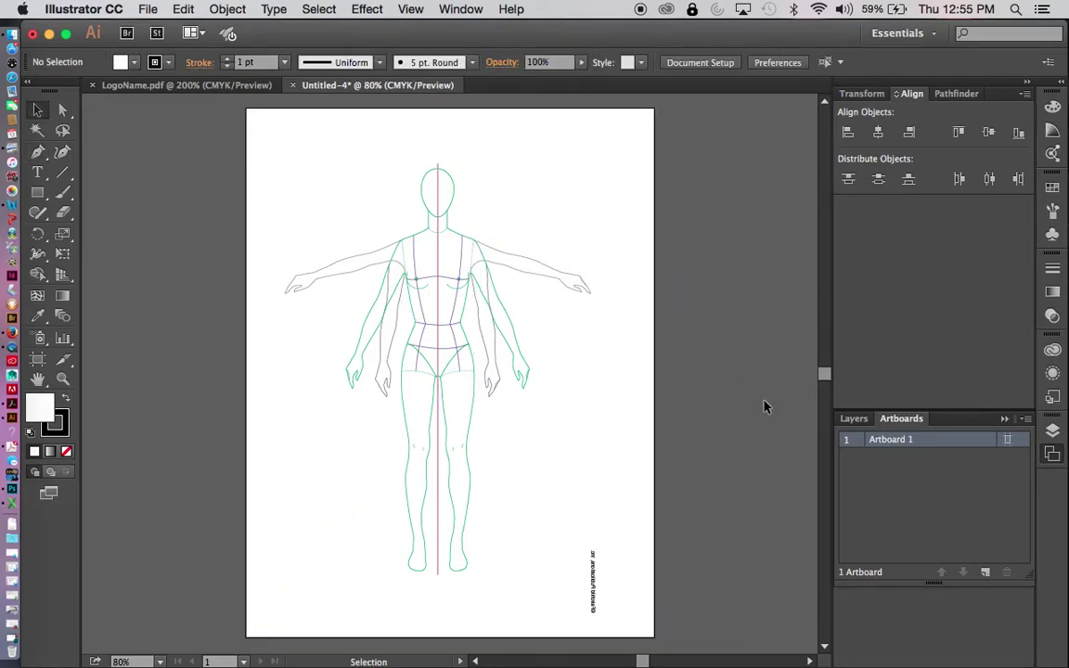
pyautogui.click(854, 420)
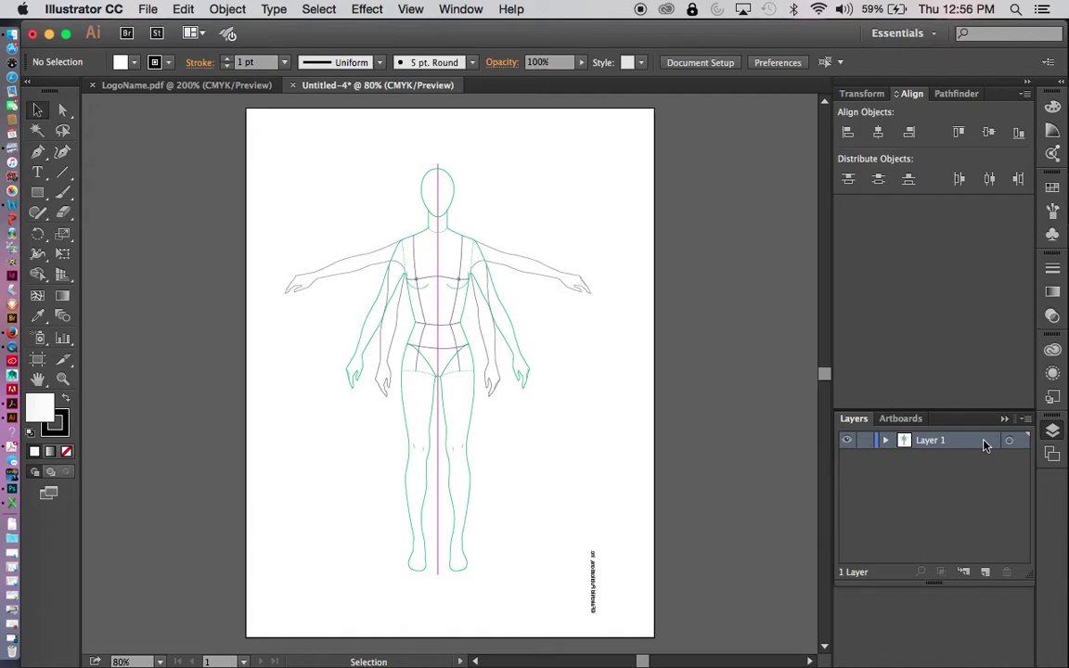
# Turn on Dim Images to 50% for Layer 1 and lock the layer
pyautogui.doubleClick(984, 446)
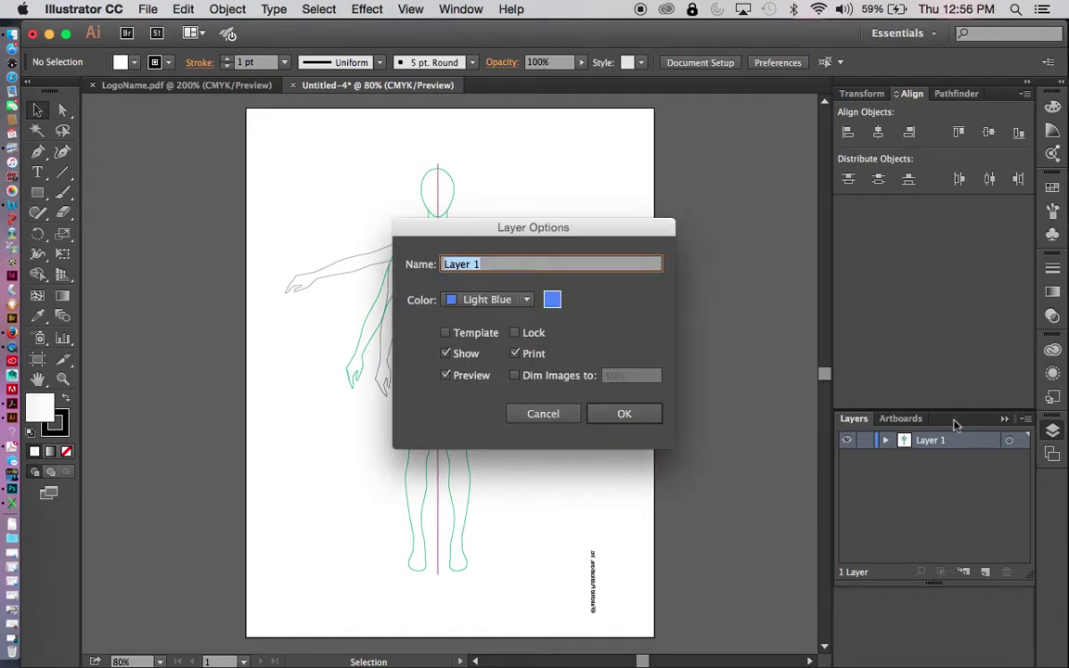
pyautogui.click(517, 379)
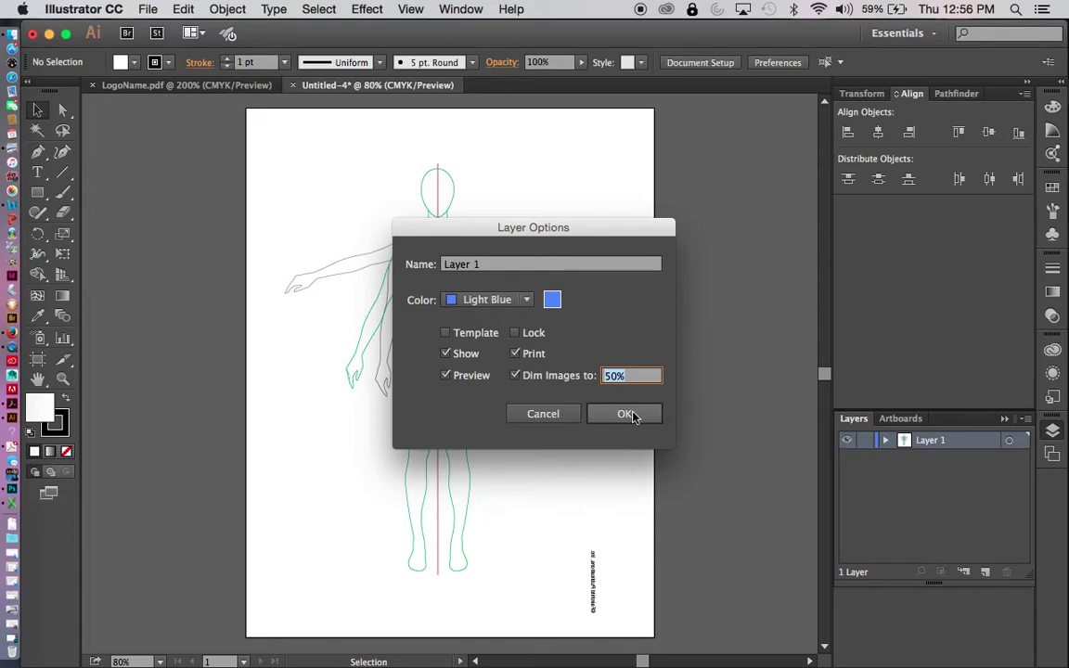
pyautogui.click(628, 414)
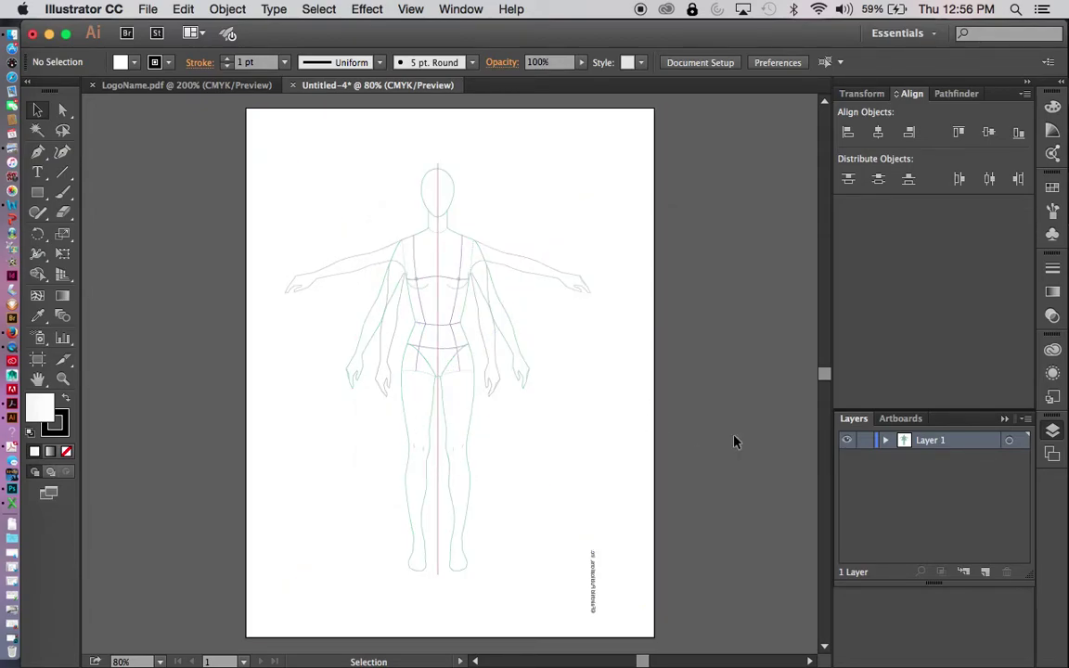
pyautogui.click(866, 442)
pyautogui.press('p')
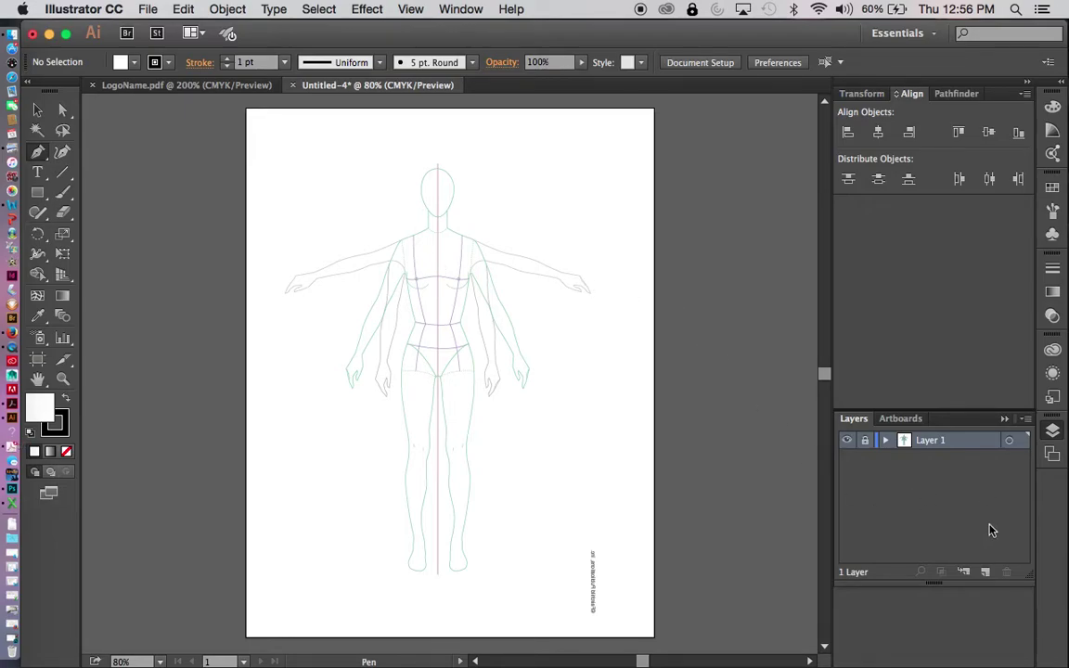
pyautogui.click(986, 571)
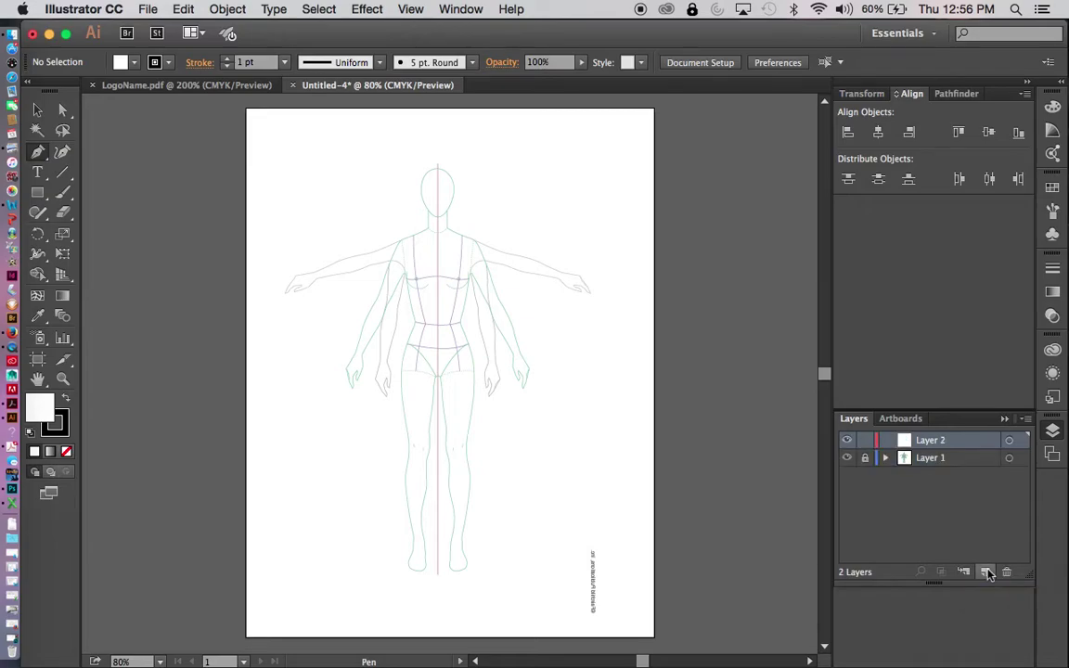
pyautogui.doubleClick(933, 442)
pyautogui.write('bod')
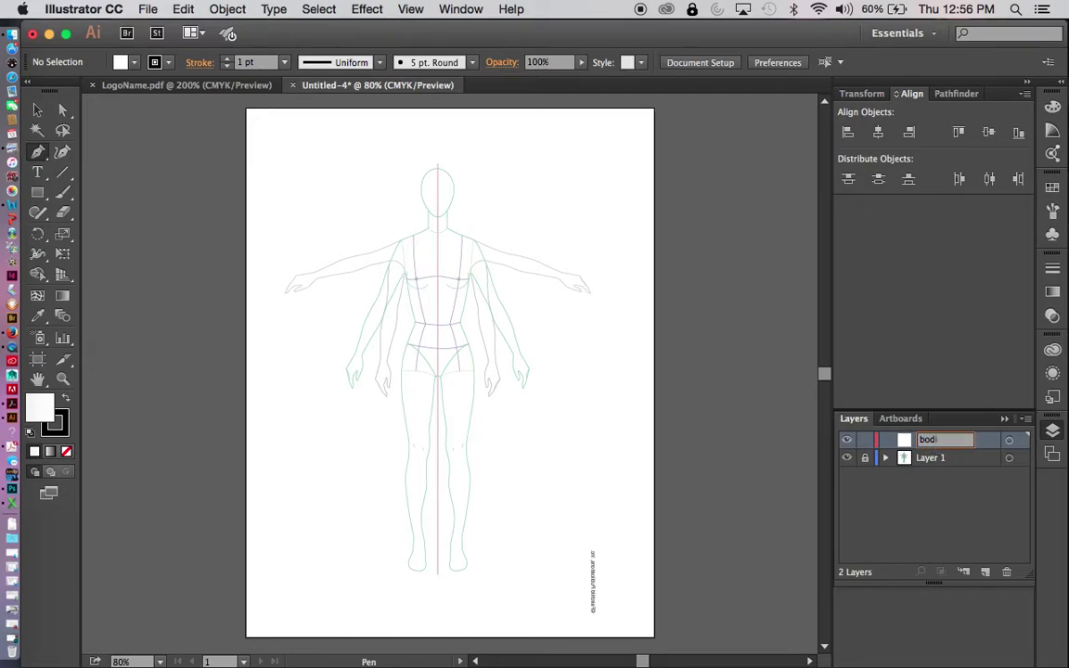
pyautogui.write('ice')
pyautogui.press('Return')
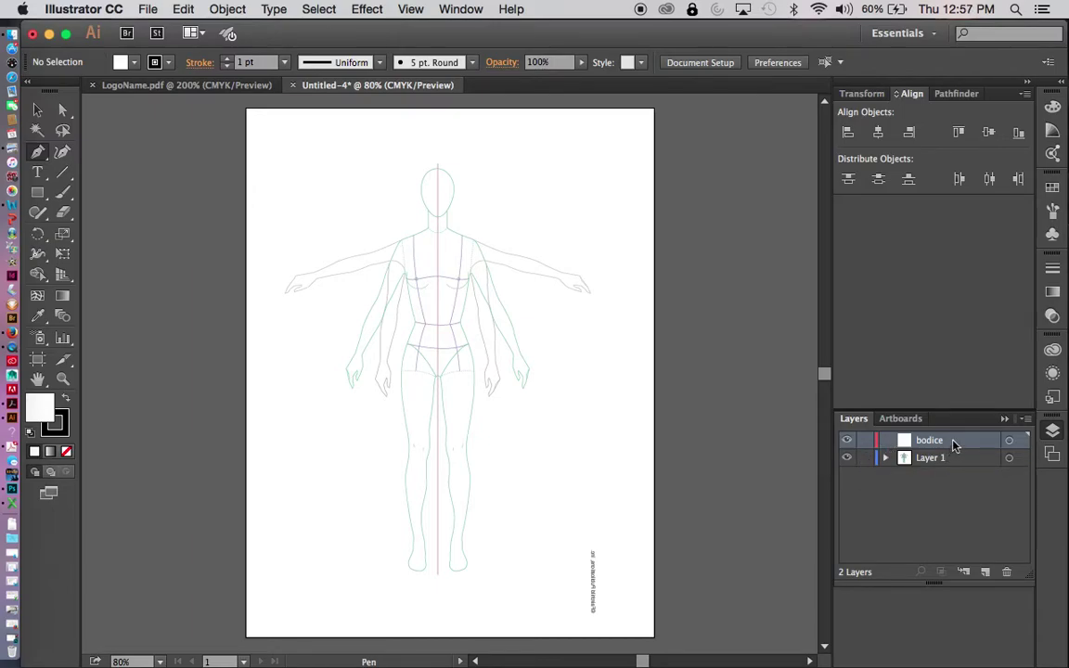
pyautogui.moveTo(978, 441); pyautogui.dragTo(1007, 572)
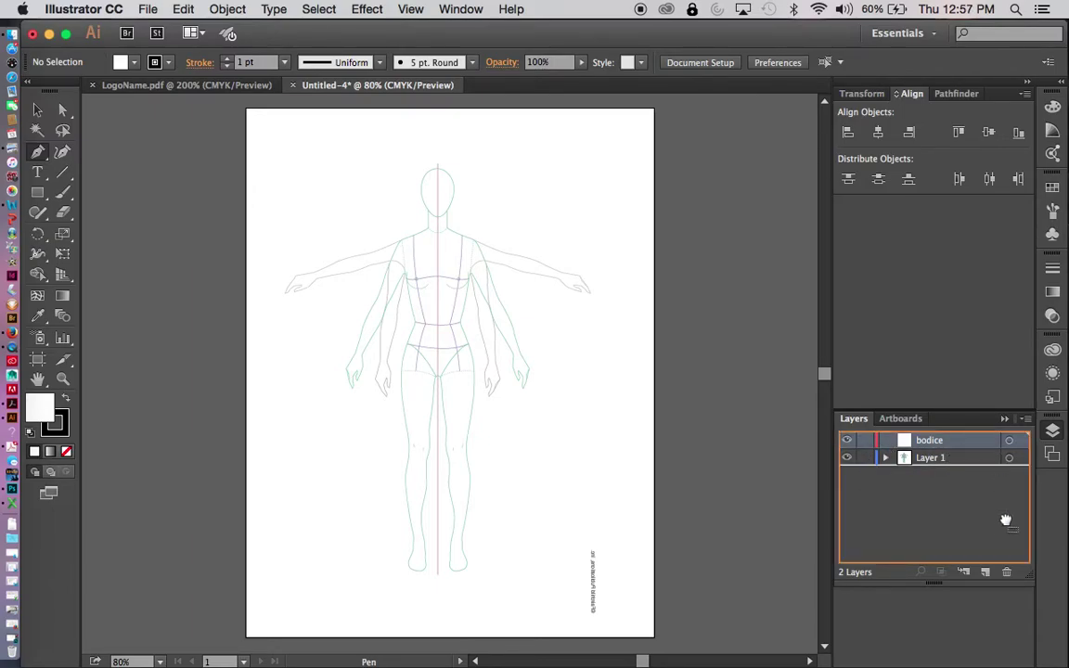
# Clear the stray anchor path and delete the placed croquis image
pyautogui.click(502, 356)
pyautogui.press('v')
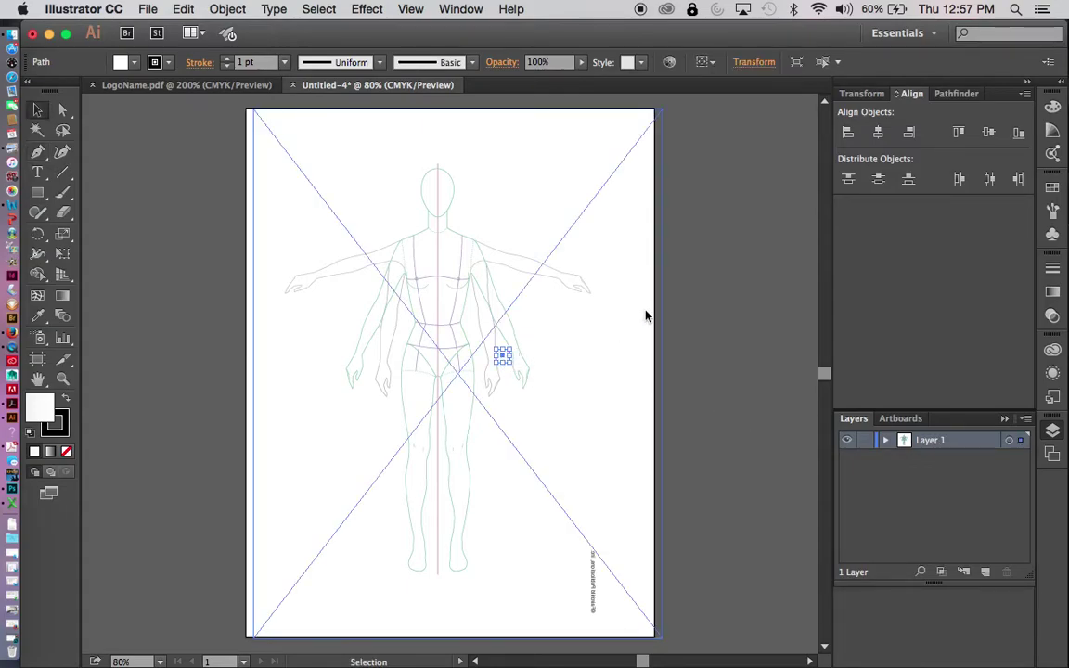
pyautogui.hotkey('ctrl', 'shift', 'a')
pyautogui.click(573, 286)
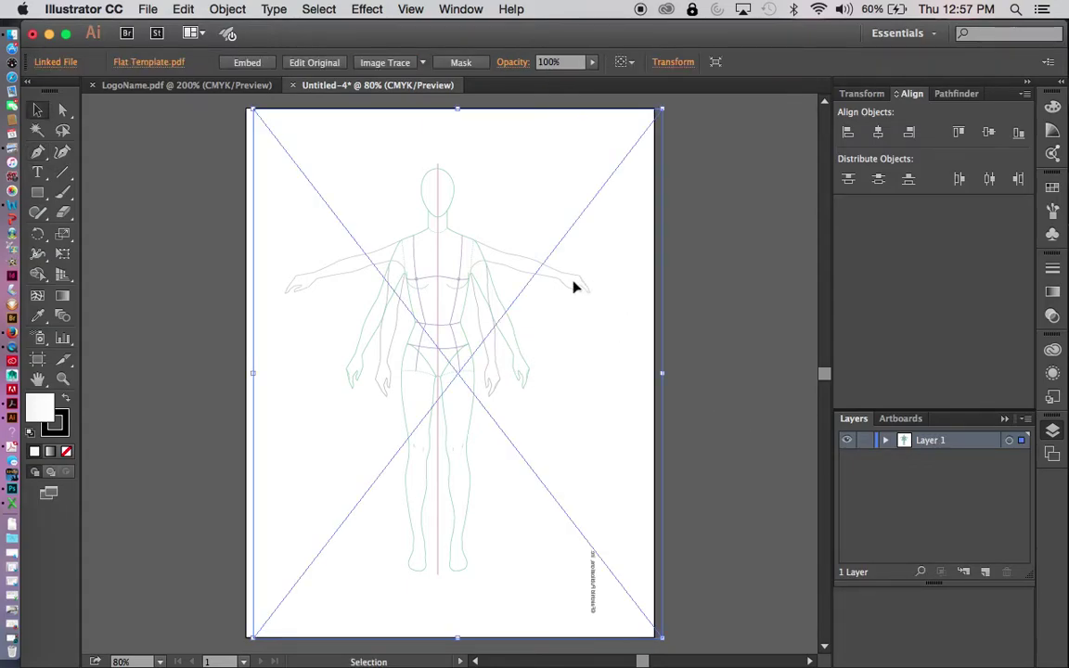
pyautogui.press('Delete')
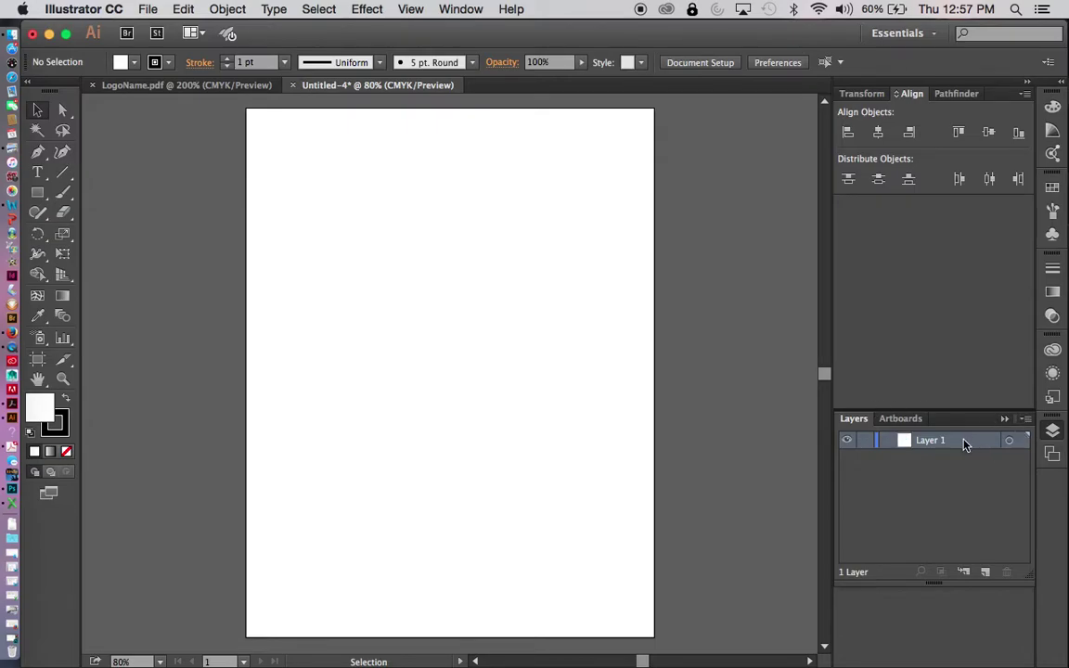
# Place Flat Template.pdf again as an embedded, unlinked template layer
pyautogui.click(147, 10)
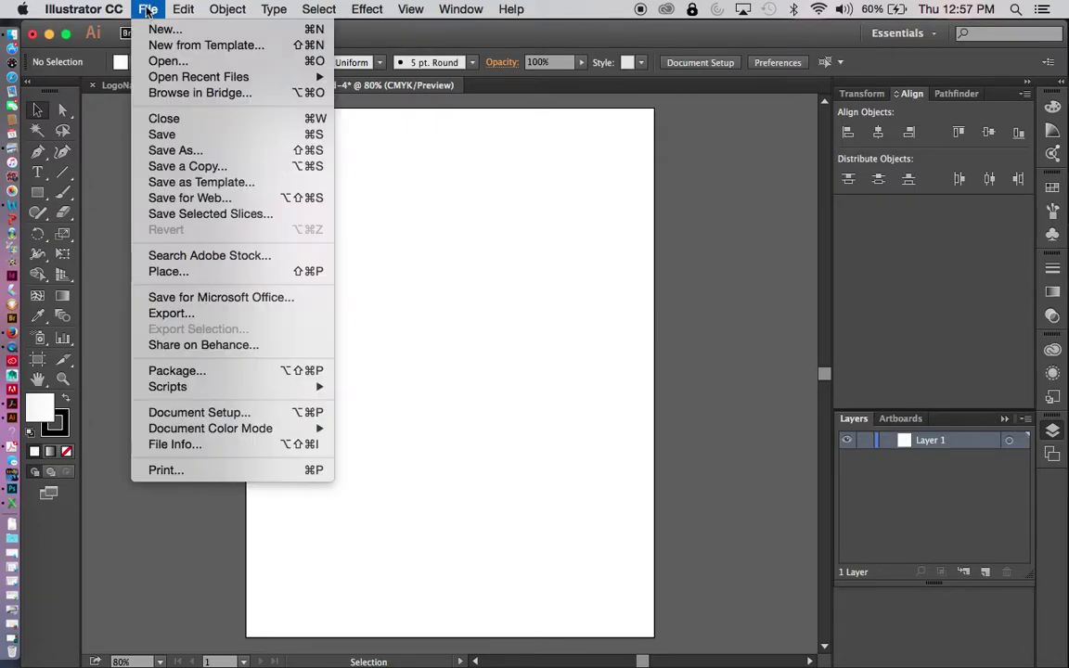
pyautogui.click(193, 271)
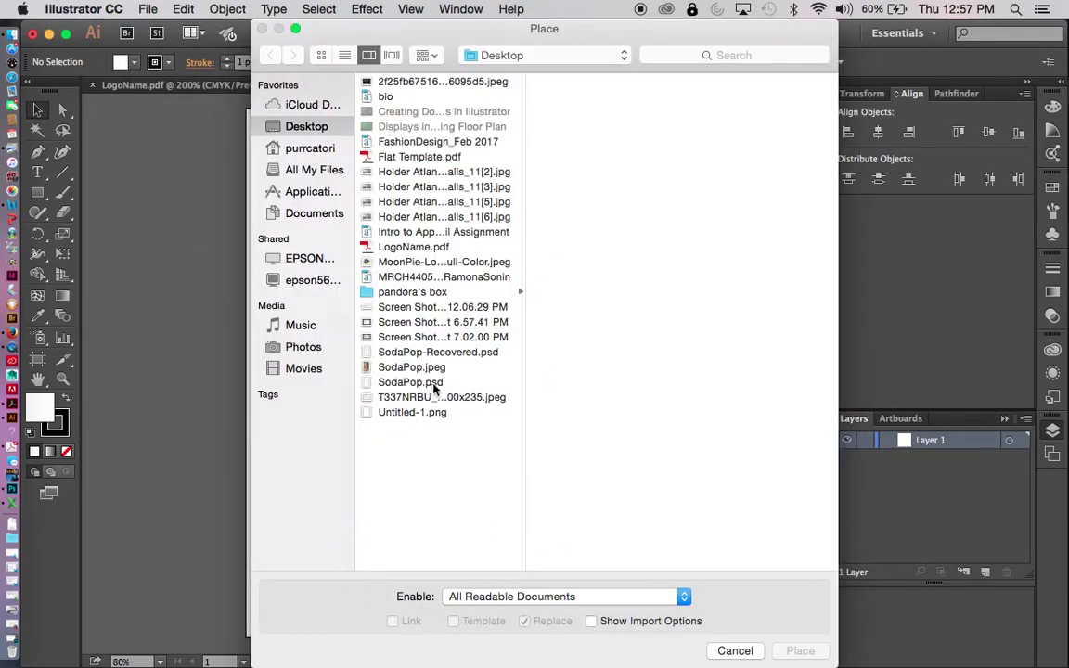
pyautogui.click(402, 160)
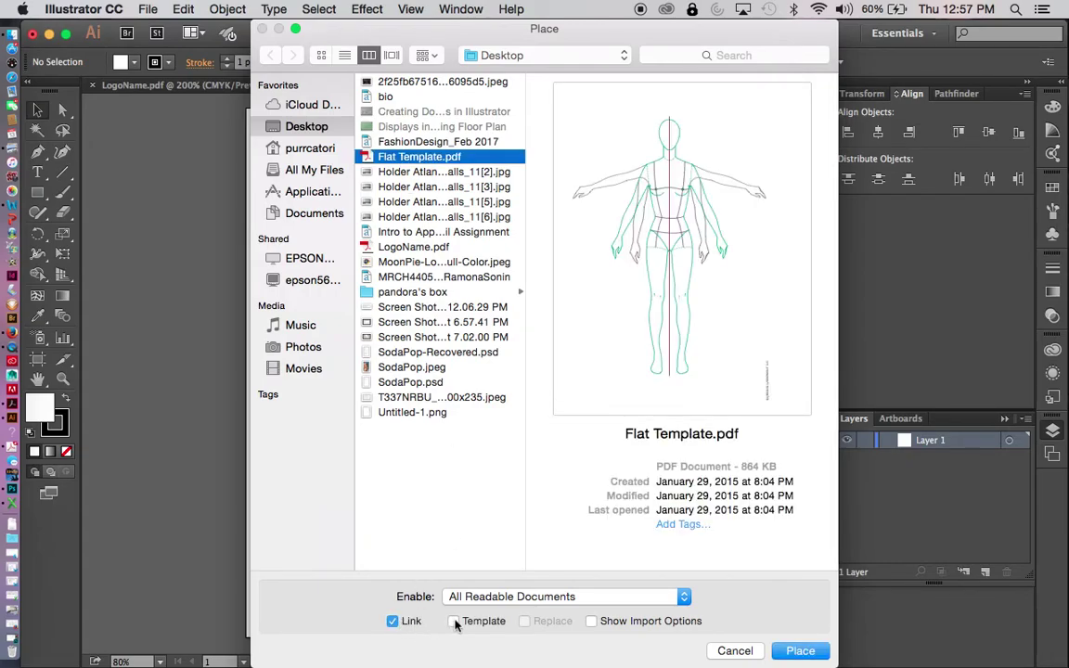
pyautogui.click(393, 623)
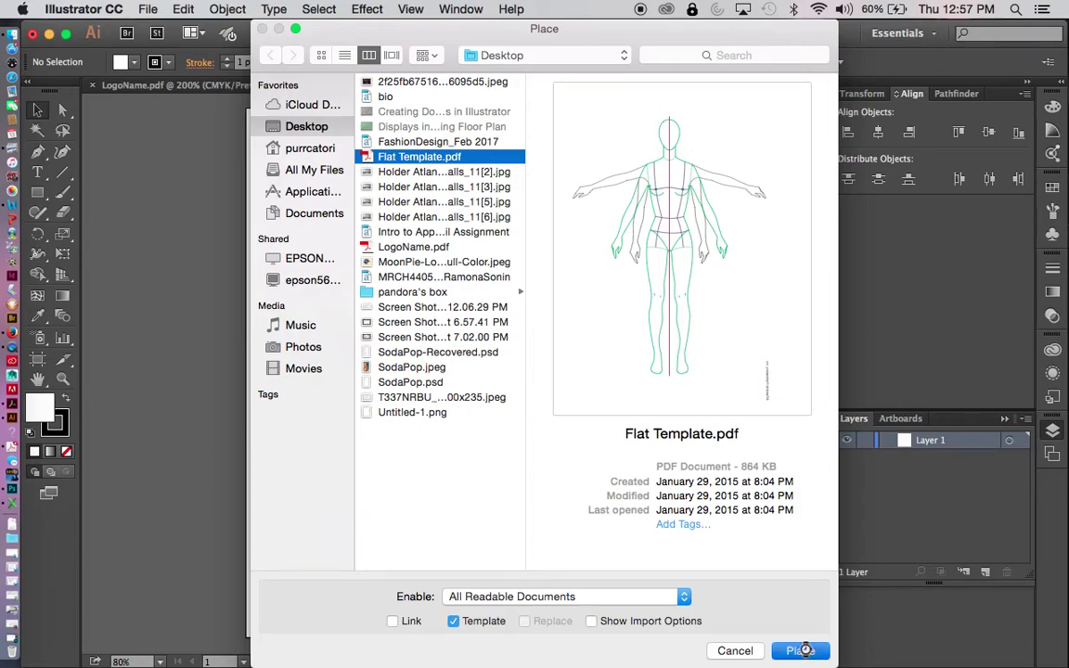
pyautogui.click(800, 652)
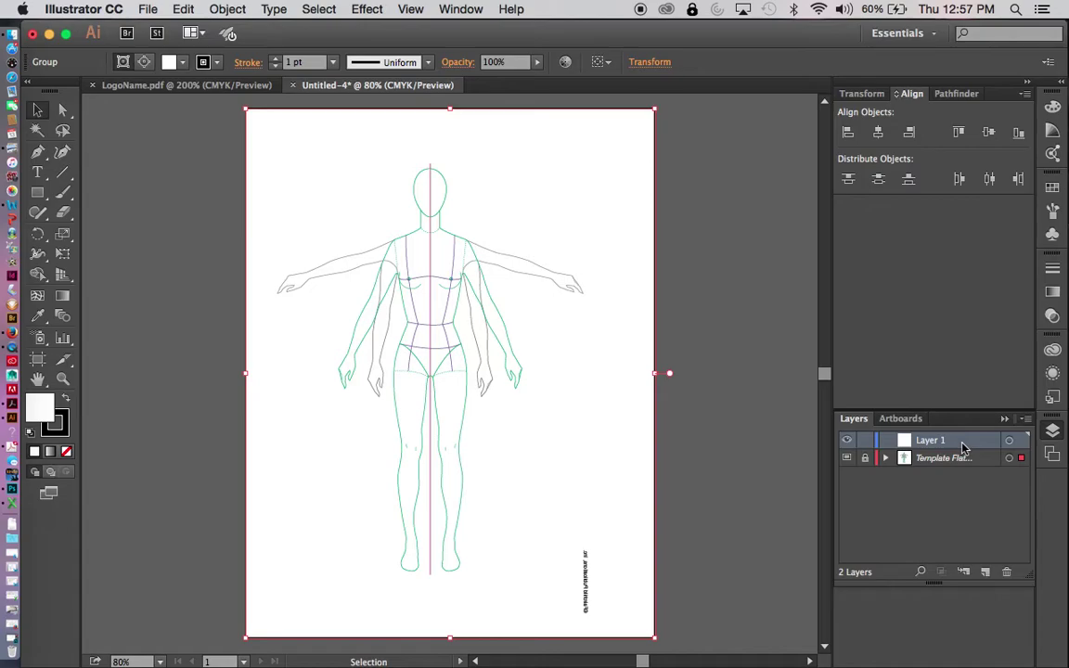
# Check the template layer's options without changes and keep it locked
pyautogui.click(865, 458)
pyautogui.doubleClick(986, 460)
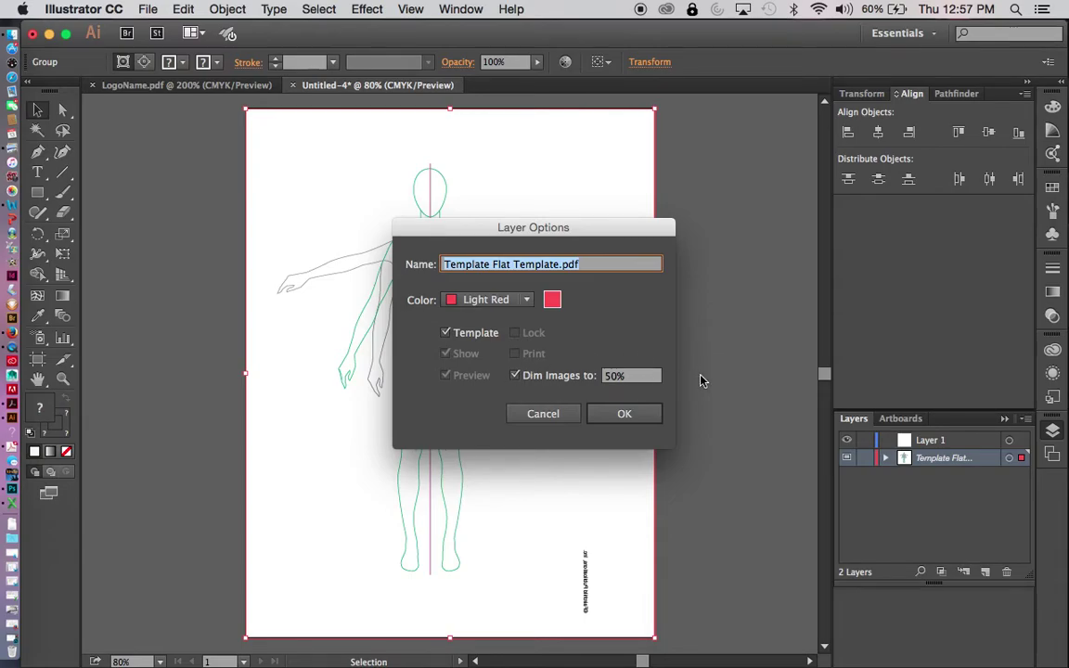
pyautogui.click(543, 414)
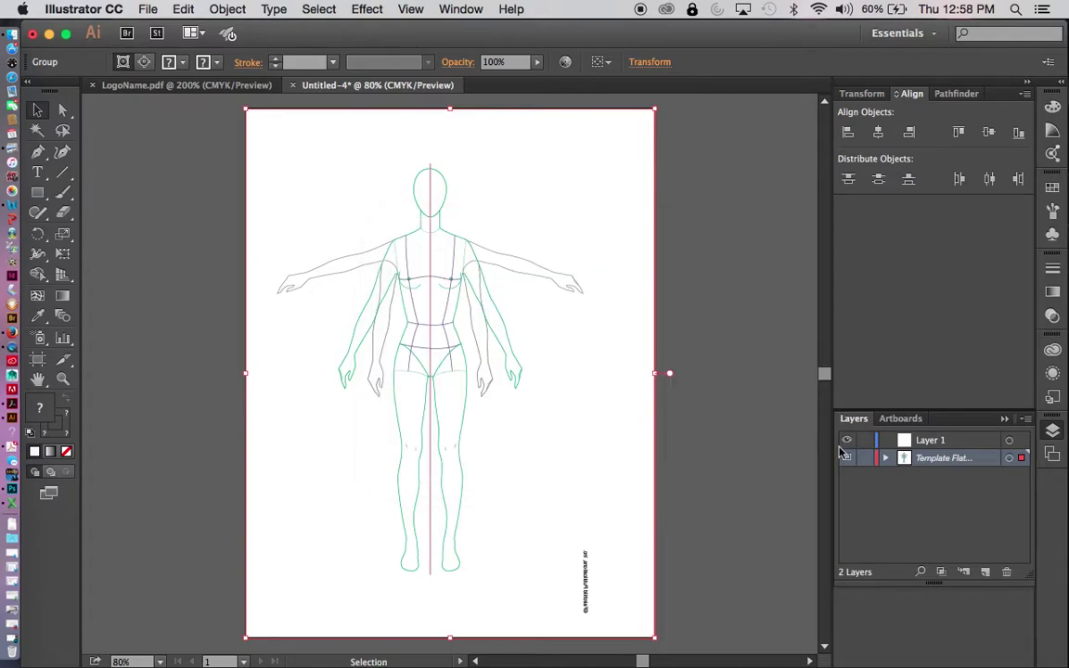
pyautogui.click(866, 461)
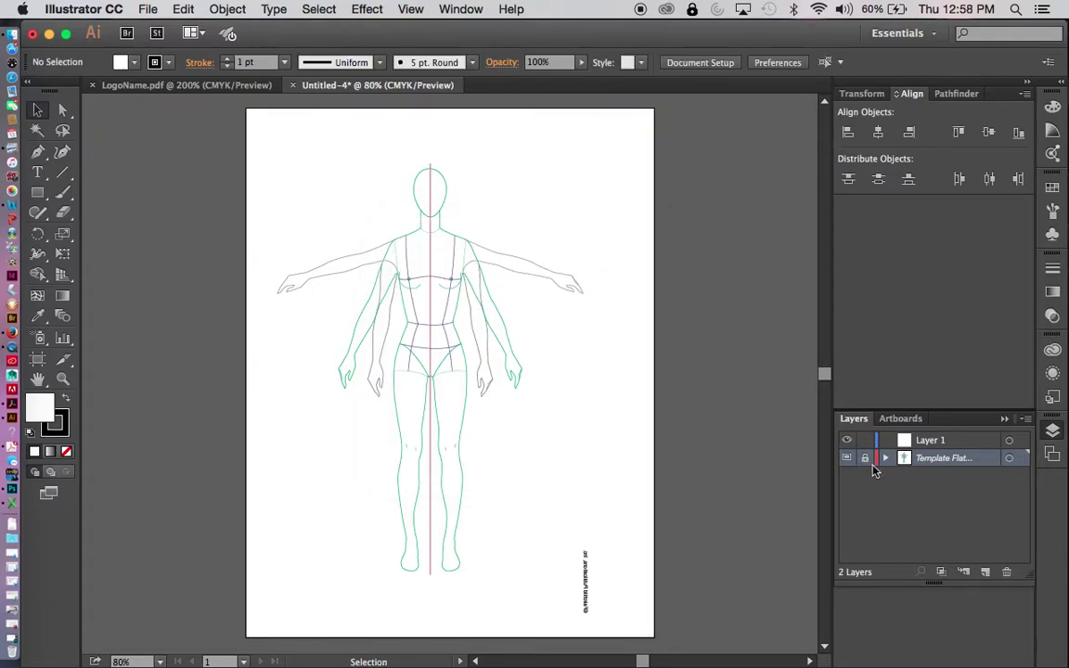
# Rename Layer 1, the active drawing layer, to 'bodice'
pyautogui.click(968, 442)
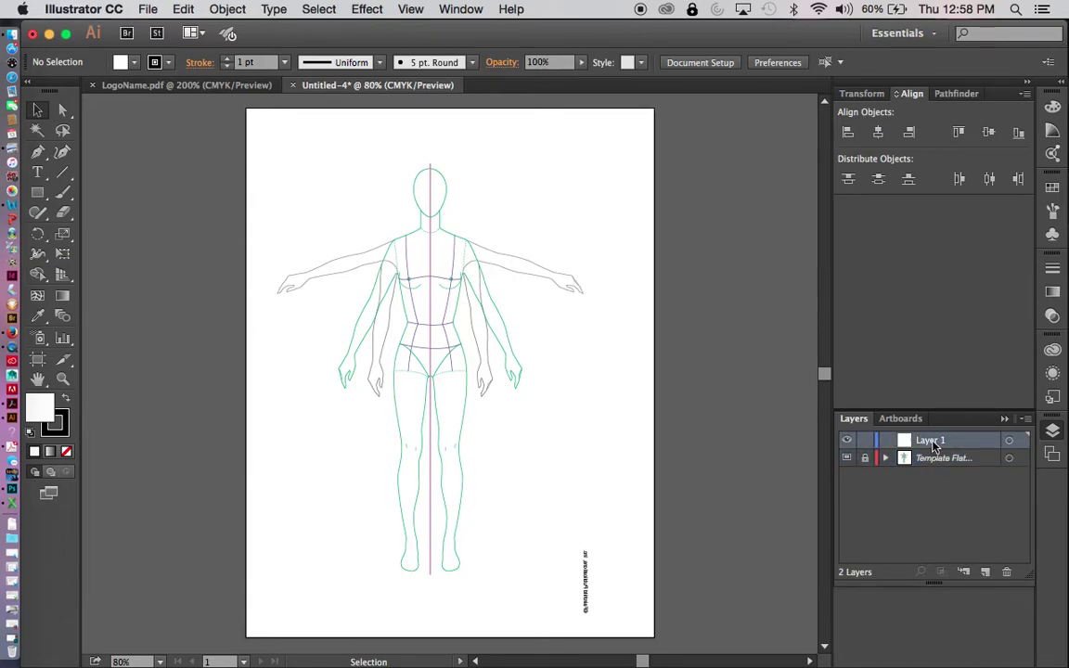
pyautogui.doubleClick(932, 441)
pyautogui.write('bodice')
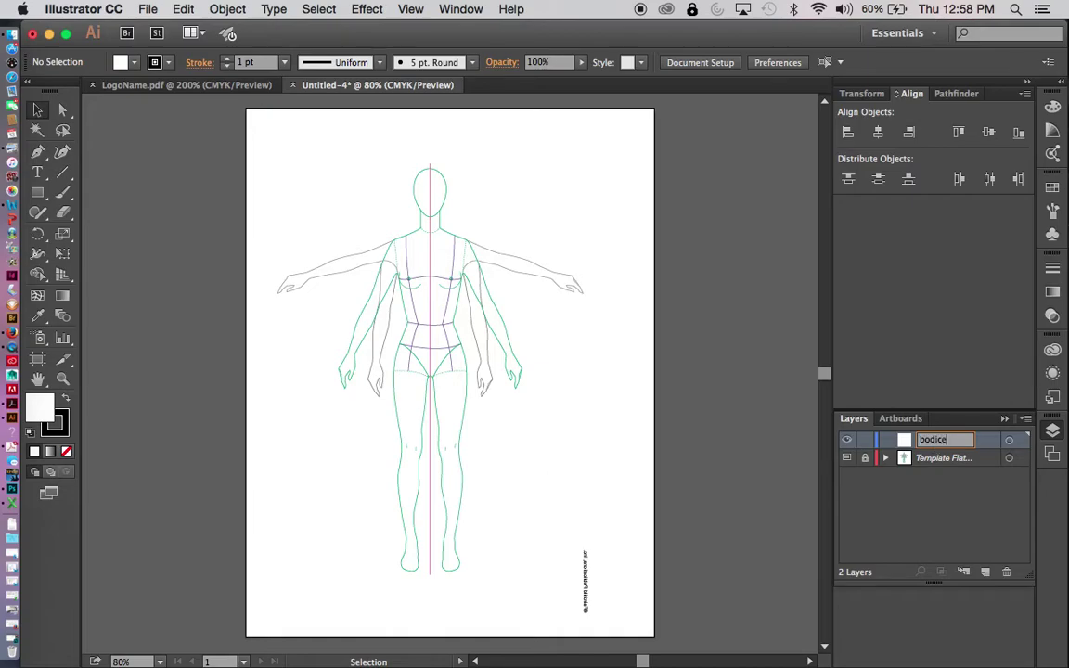
pyautogui.press('Return')
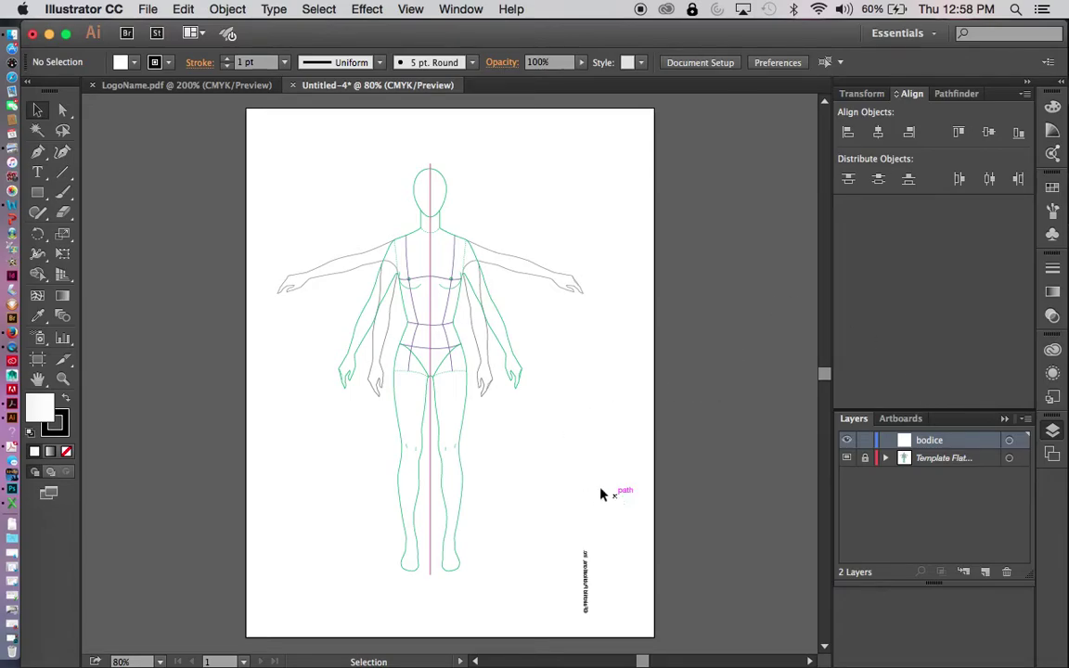
pyautogui.click(38, 152)
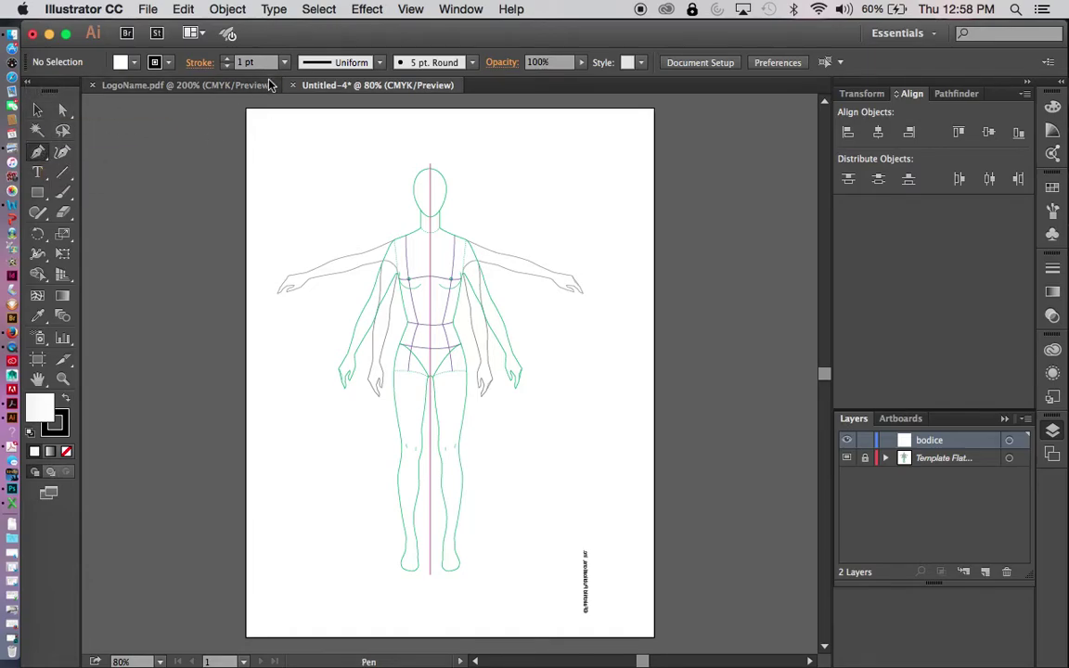
# Draw a light grey filled rectangle at the artboard's top-left corner
pyautogui.click(136, 63)
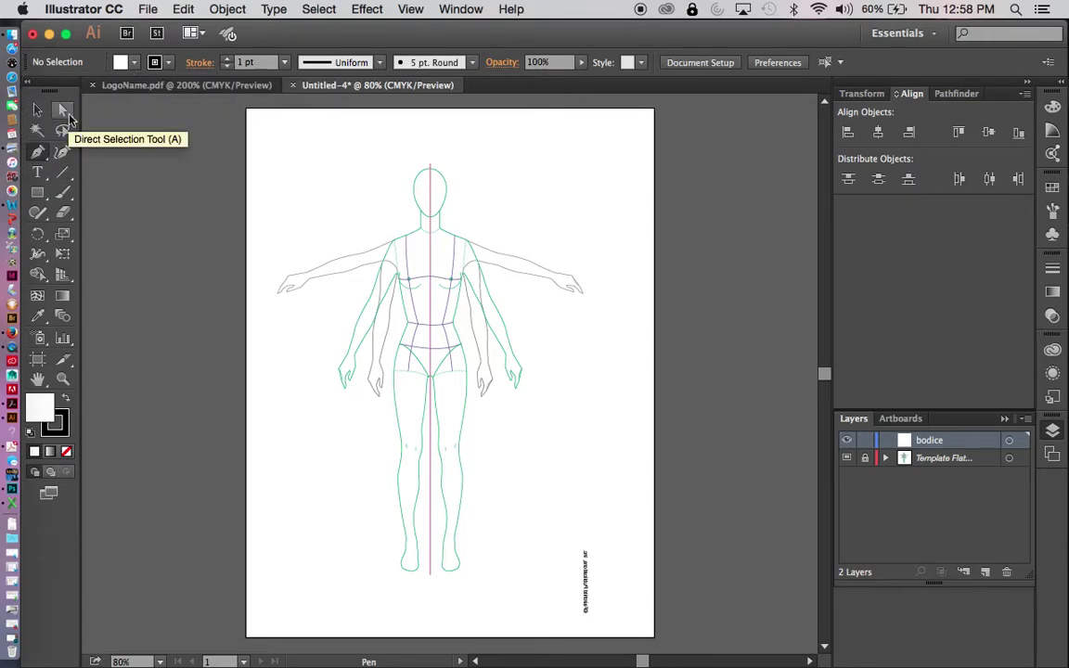
pyautogui.click(40, 194)
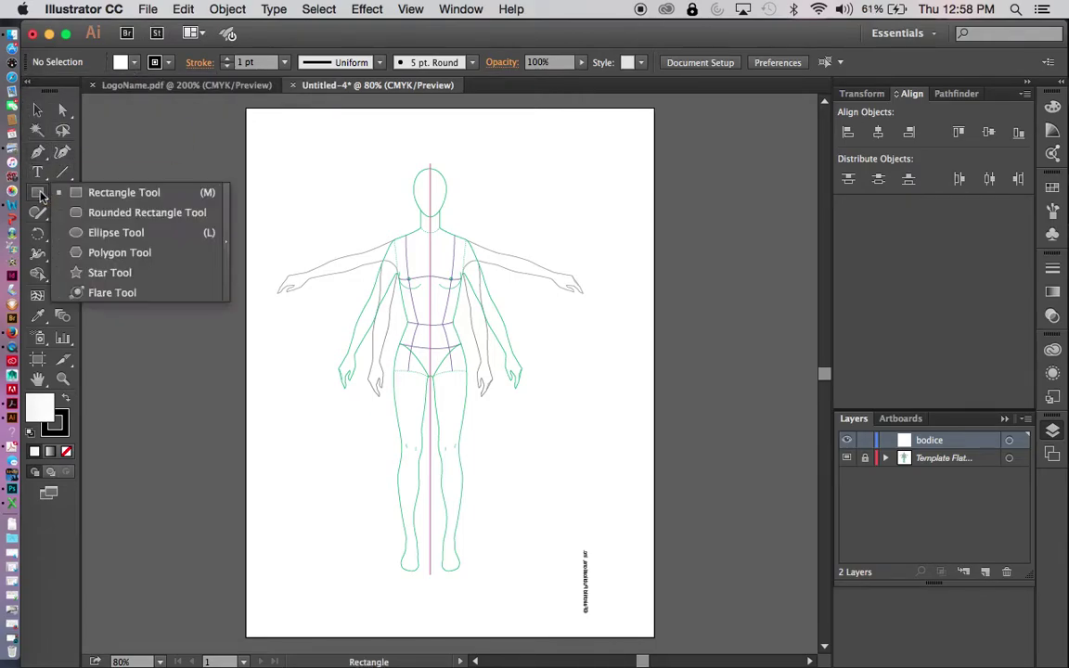
pyautogui.moveTo(40, 194); pyautogui.dragTo(55, 176)
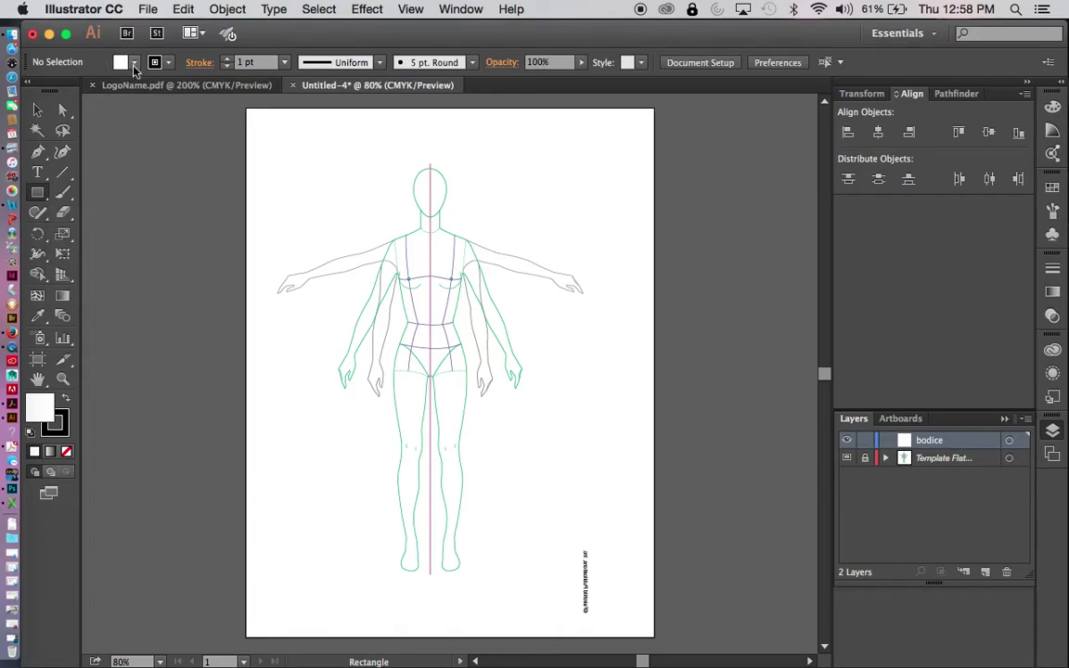
pyautogui.click(123, 64)
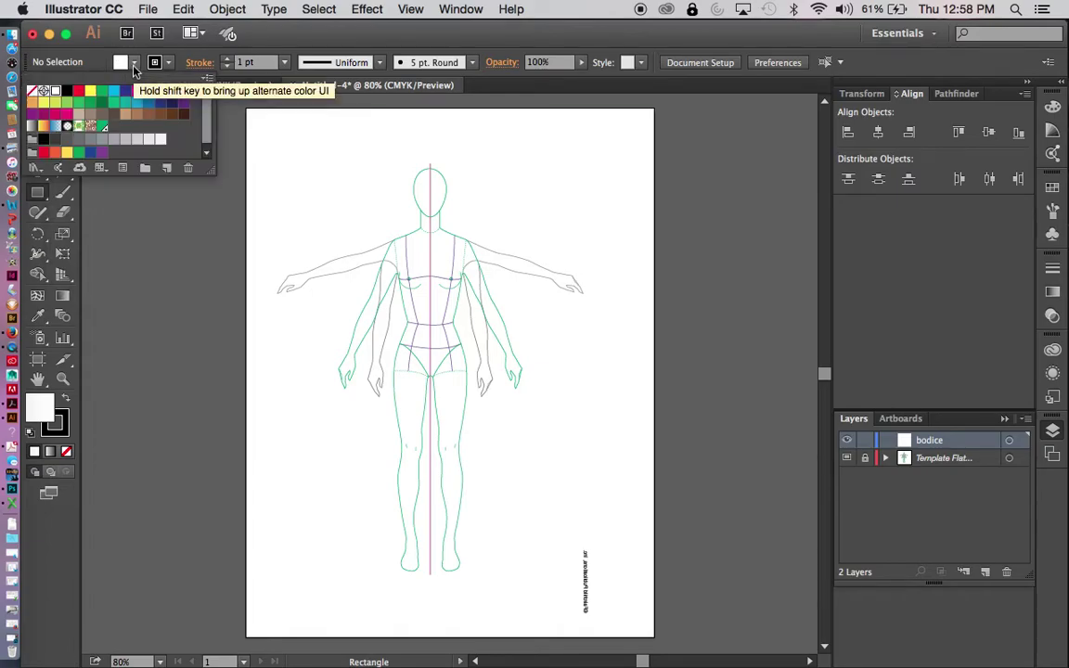
pyautogui.click(113, 139)
pyautogui.click(267, 134)
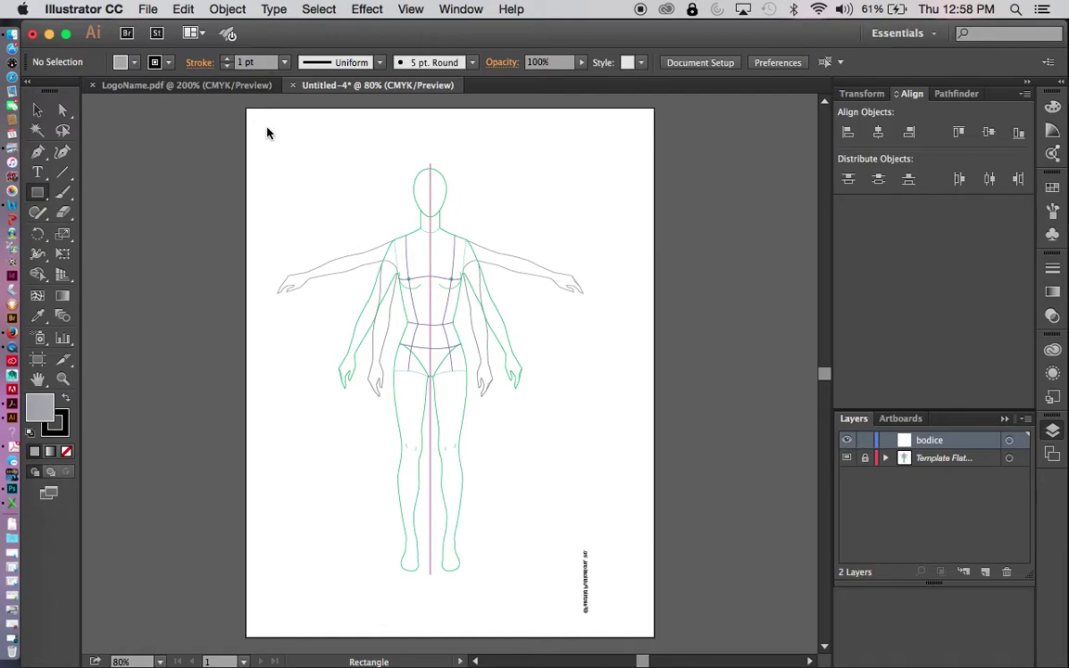
pyautogui.moveTo(267, 139); pyautogui.dragTo(351, 230)
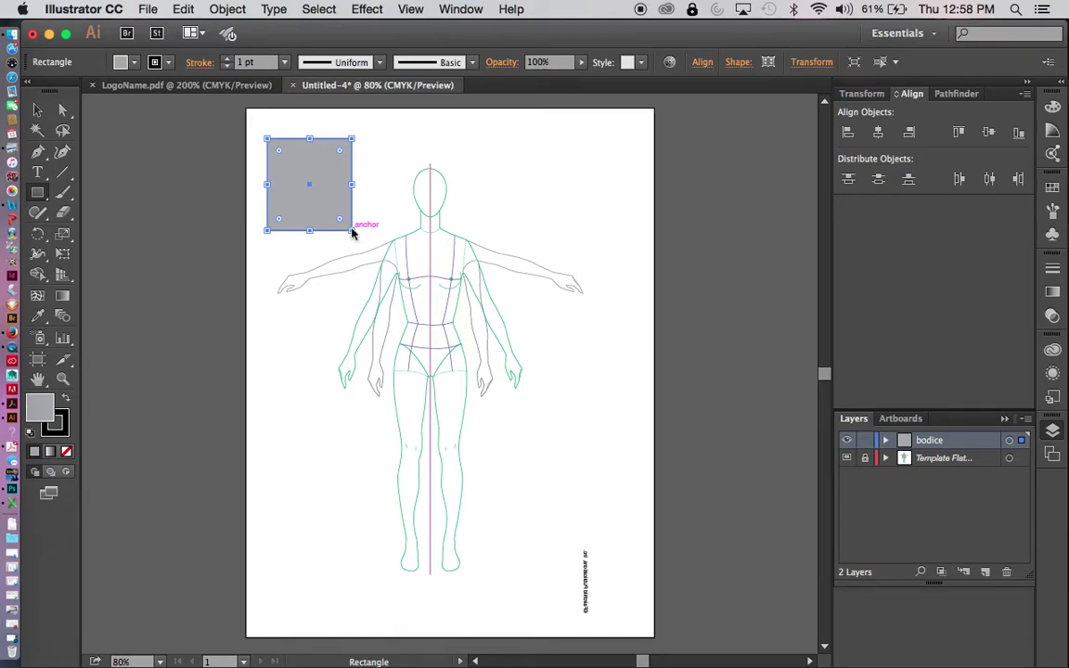
# Reselect the grey rectangle to edit its stroke colour
pyautogui.press('v')
pyautogui.click(378, 183)
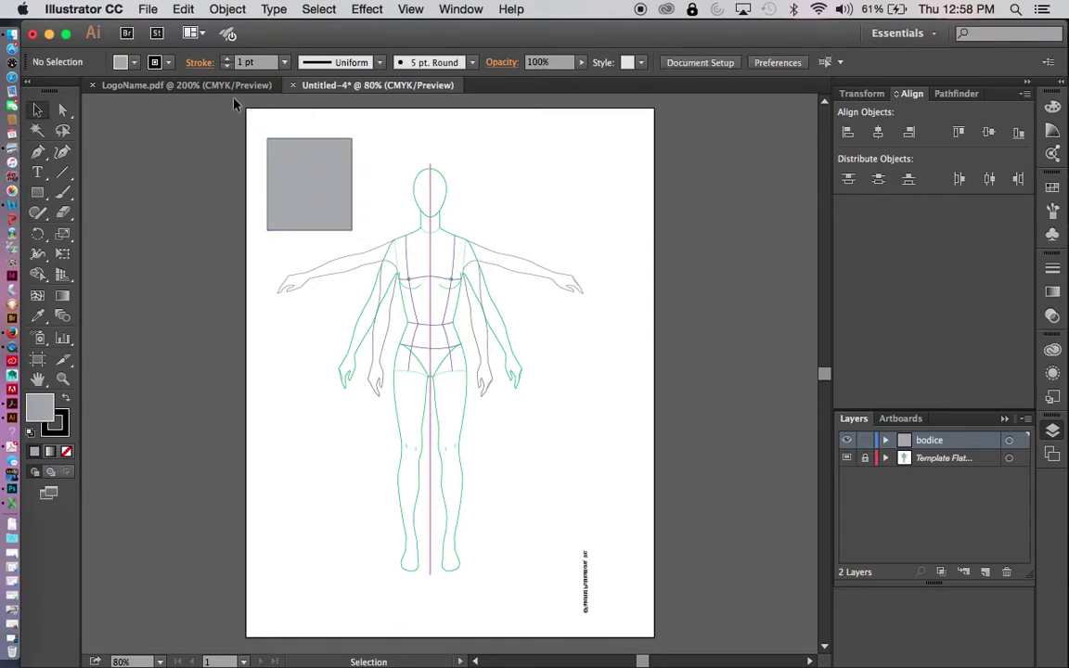
pyautogui.click(155, 62)
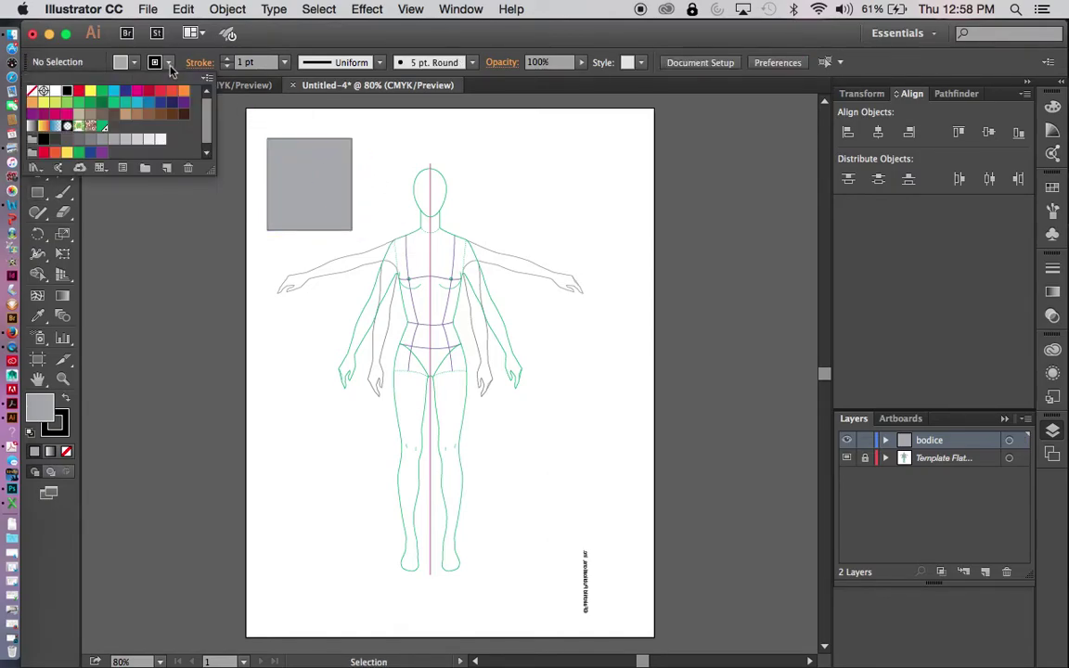
pyautogui.click(306, 133)
pyautogui.click(323, 147)
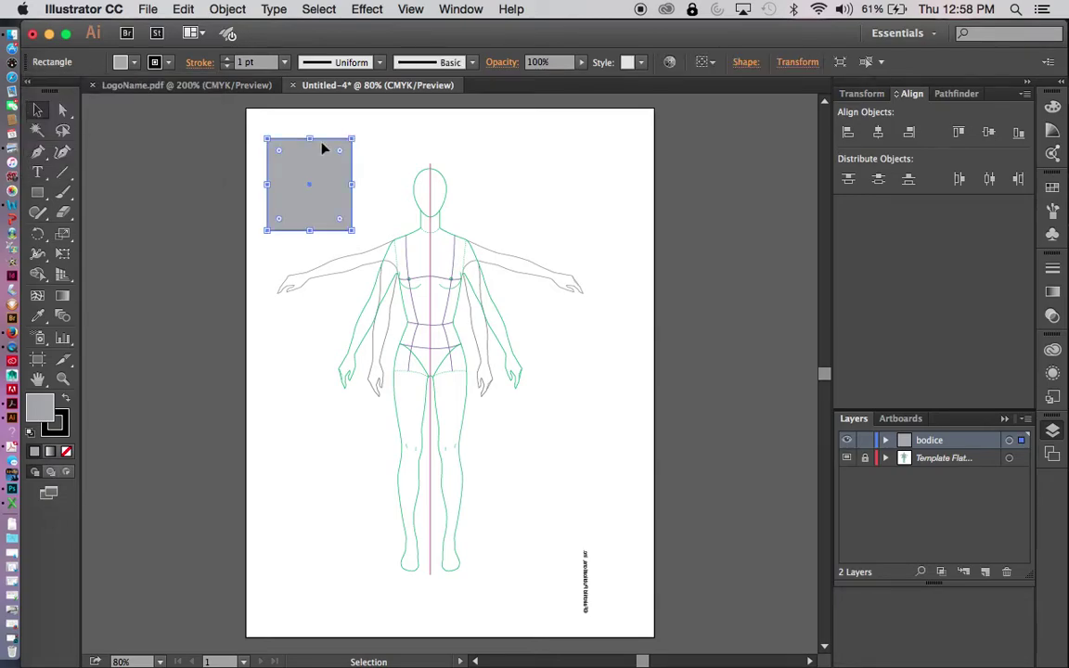
pyautogui.click(170, 62)
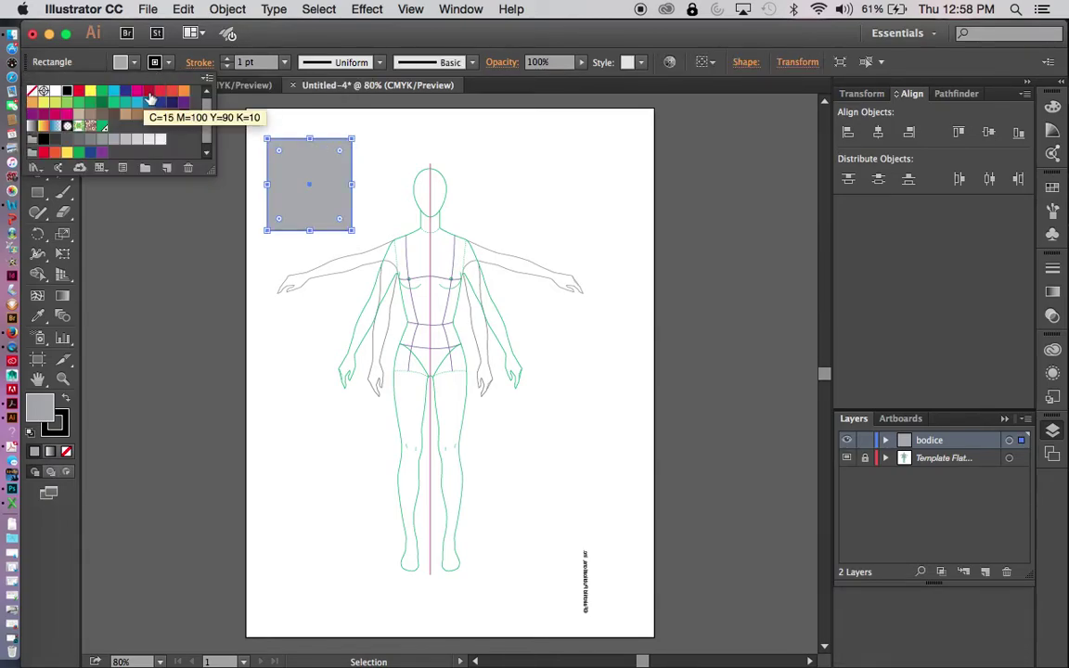
# Make the rectangle's outline red, then change it to black
pyautogui.click(148, 90)
pyautogui.click(369, 156)
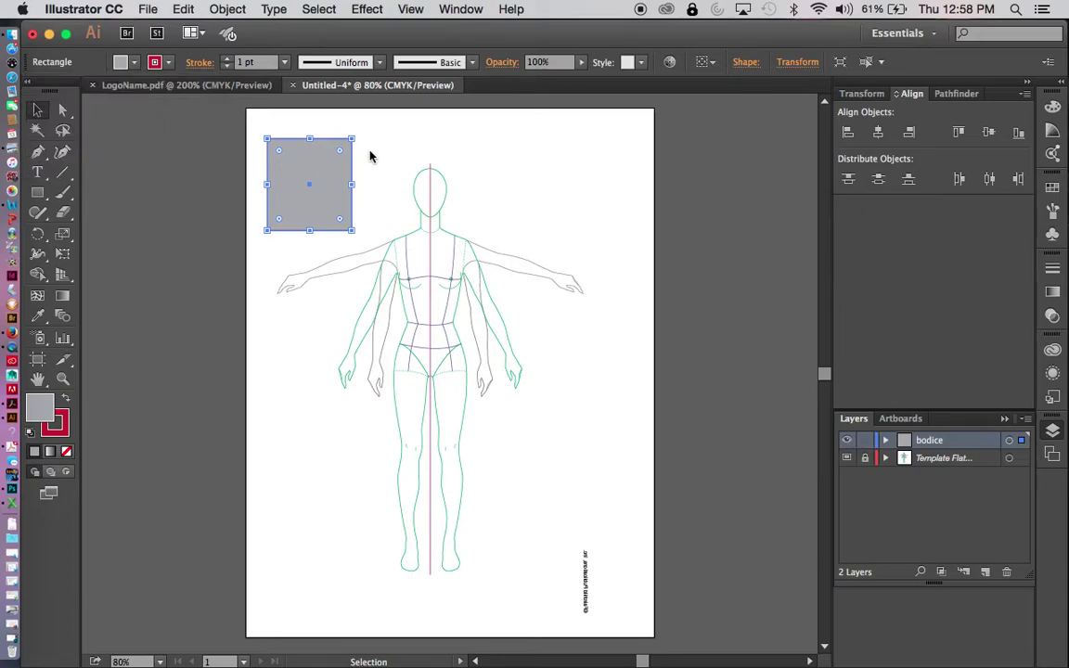
pyautogui.click(375, 179)
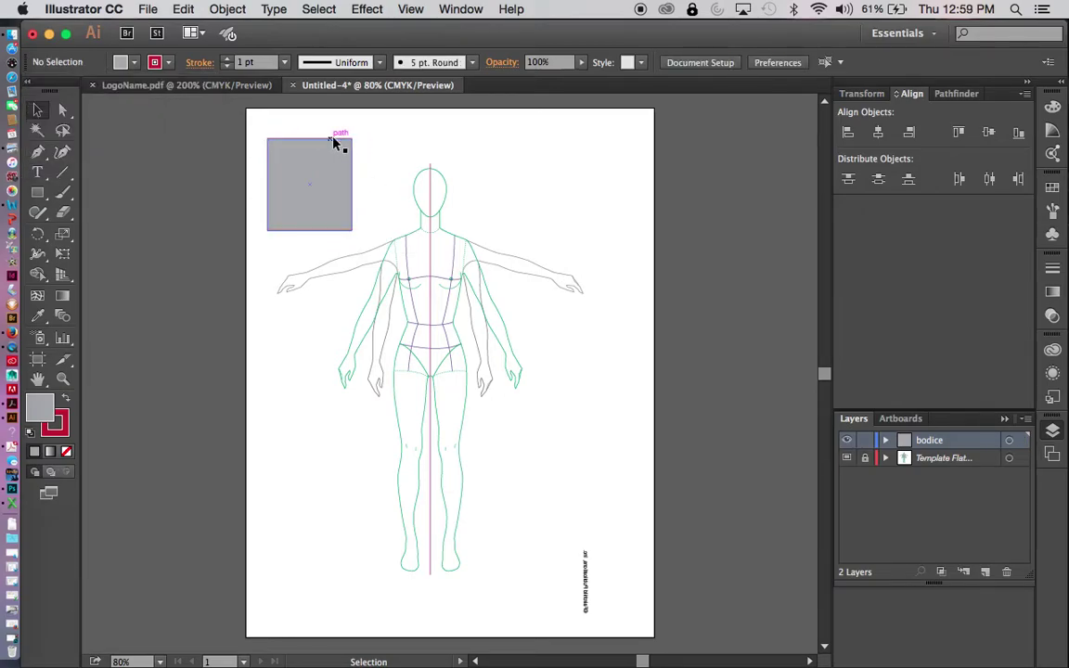
pyautogui.click(352, 196)
pyautogui.click(171, 63)
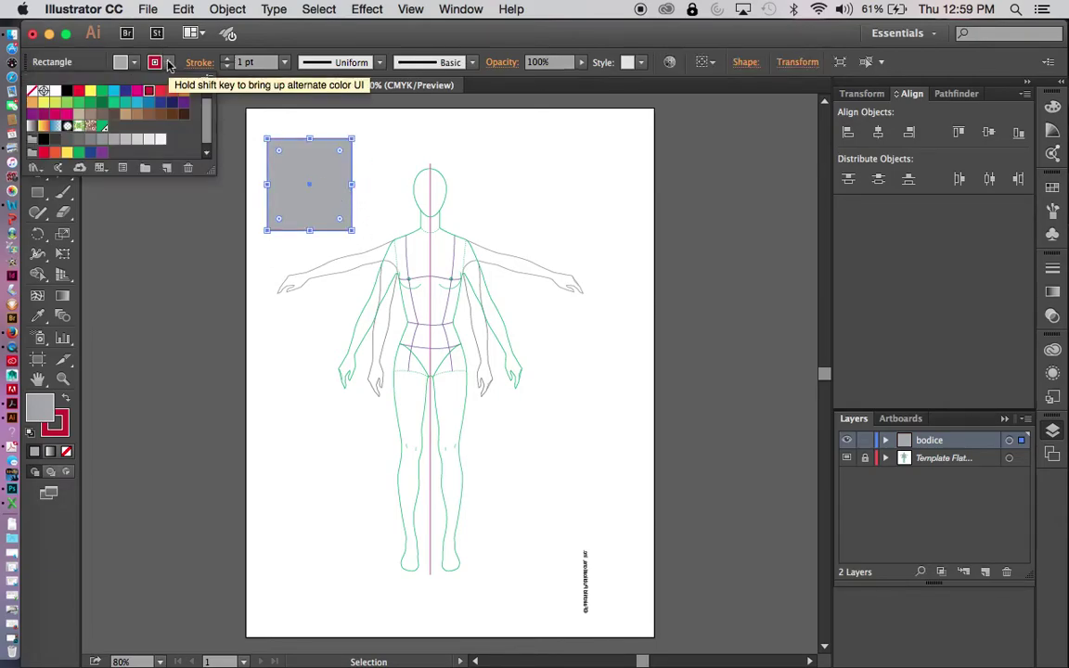
pyautogui.click(67, 90)
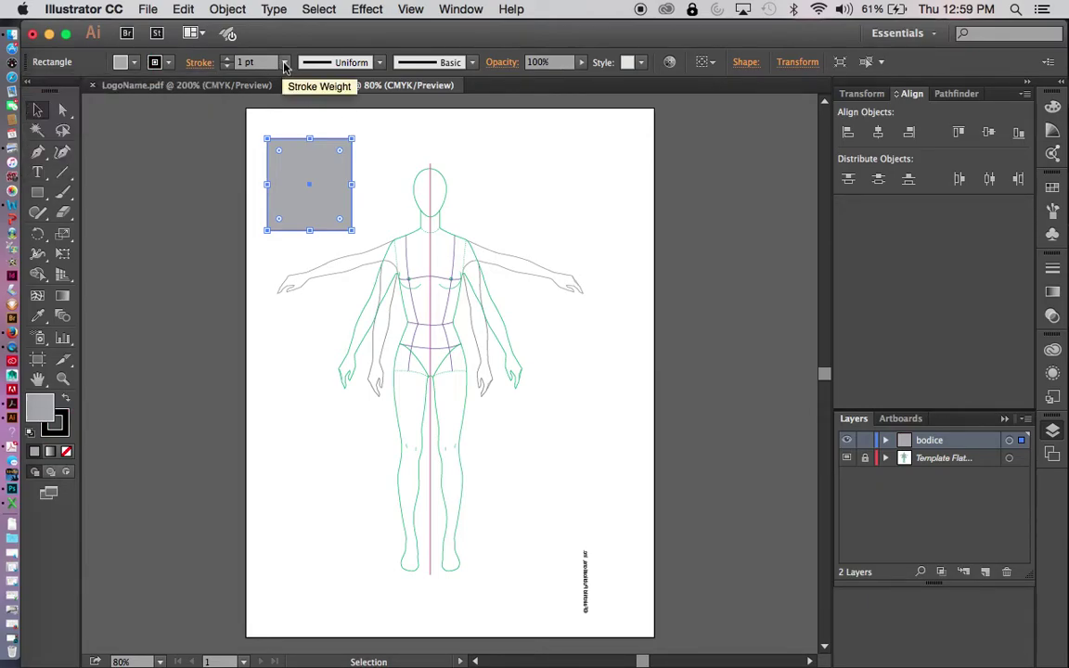
# Set the rectangle's stroke weight to 3 pt, then thin it to 0.25 pt
pyautogui.click(285, 63)
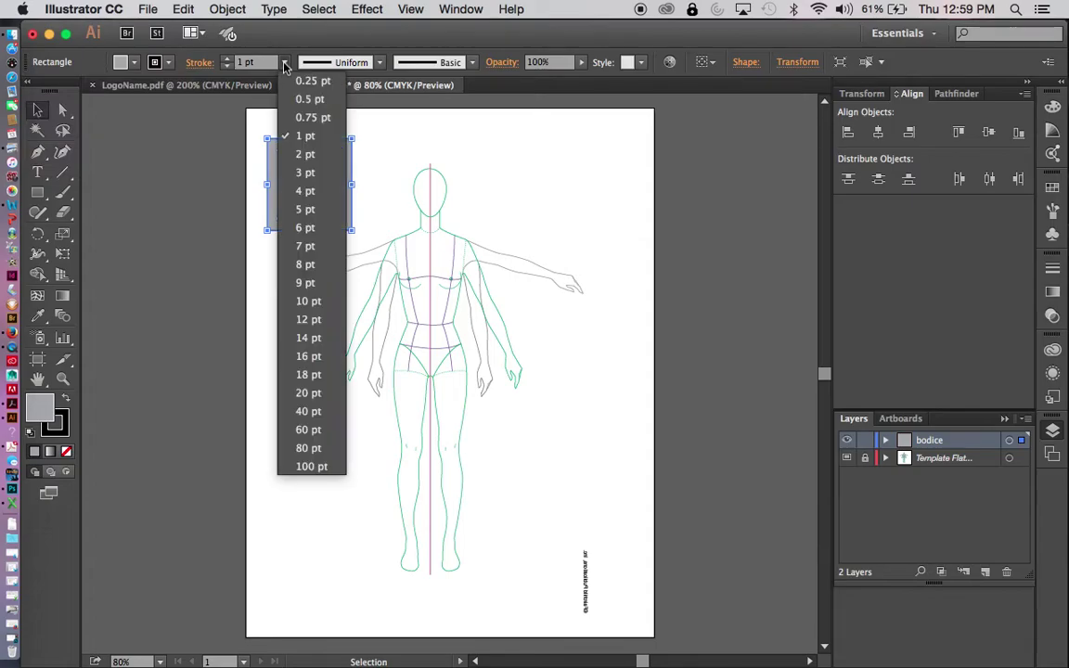
pyautogui.click(304, 173)
pyautogui.click(379, 165)
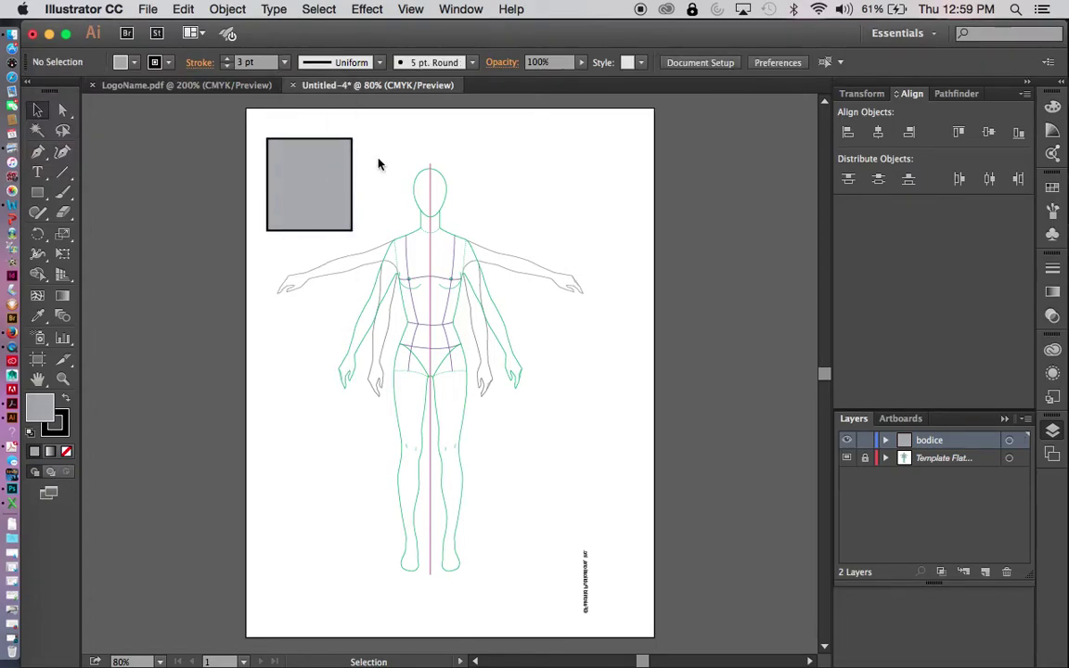
pyautogui.click(285, 63)
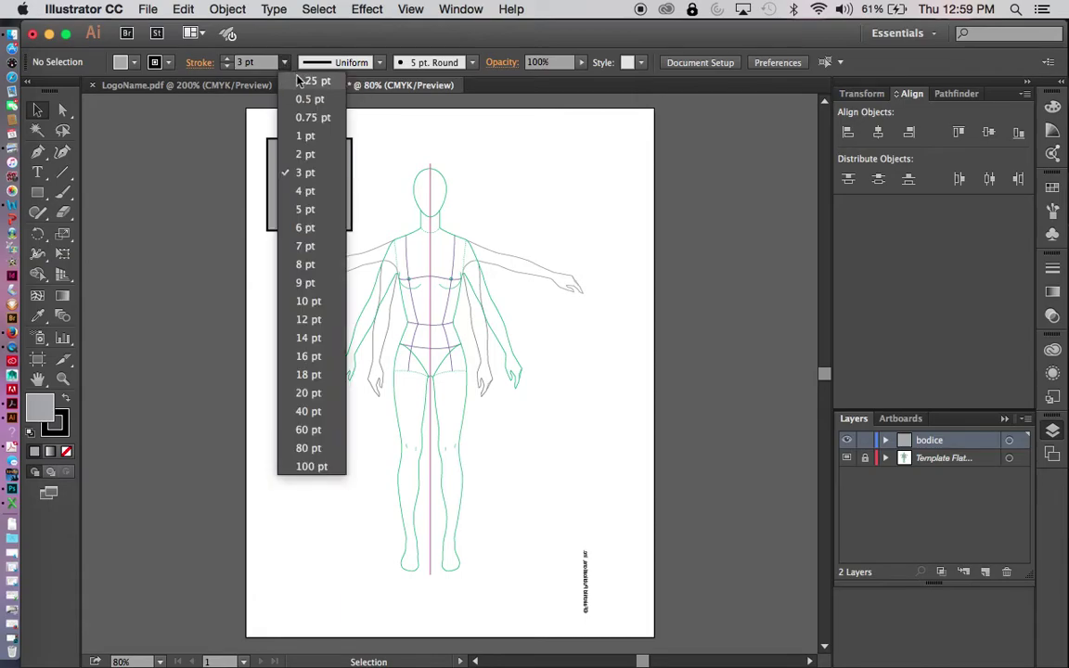
pyautogui.click(307, 80)
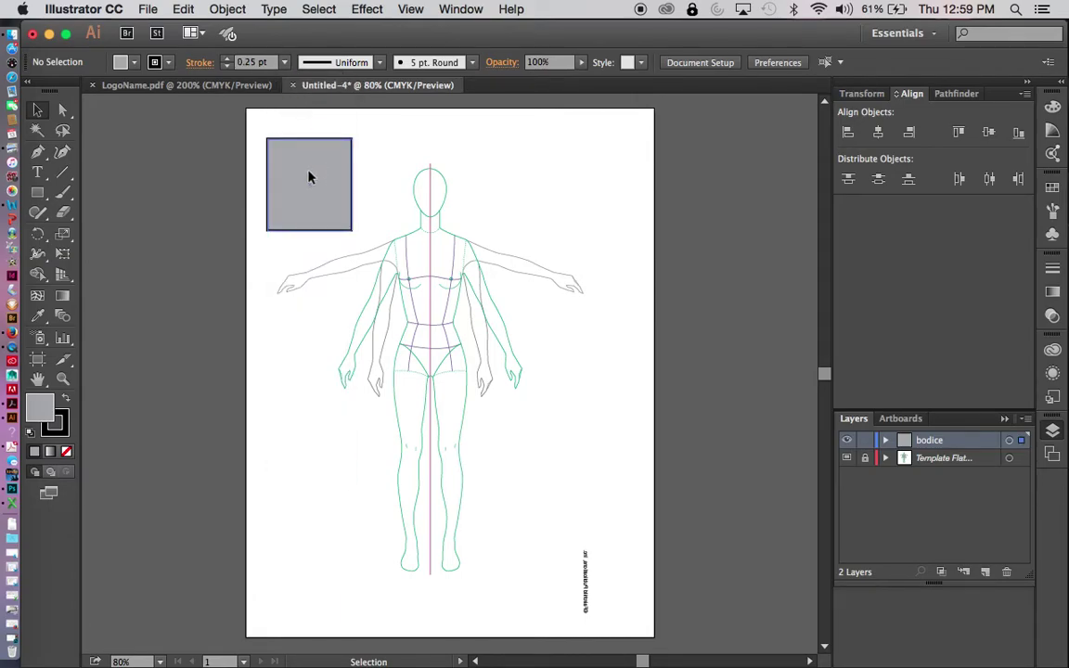
pyautogui.click(307, 174)
pyautogui.click(285, 62)
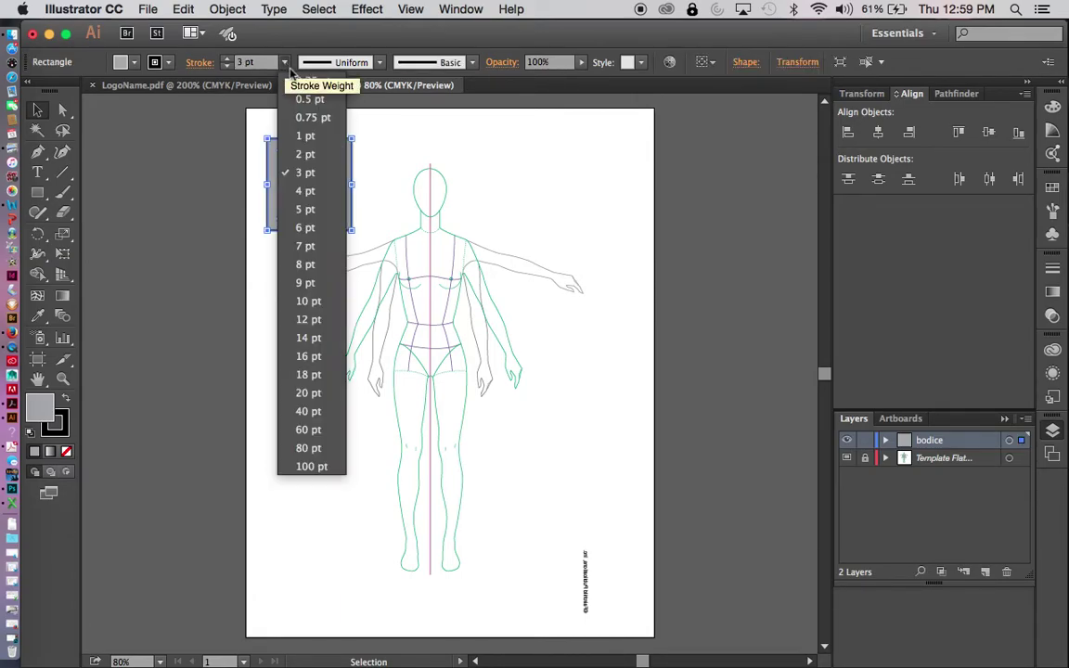
pyautogui.click(301, 81)
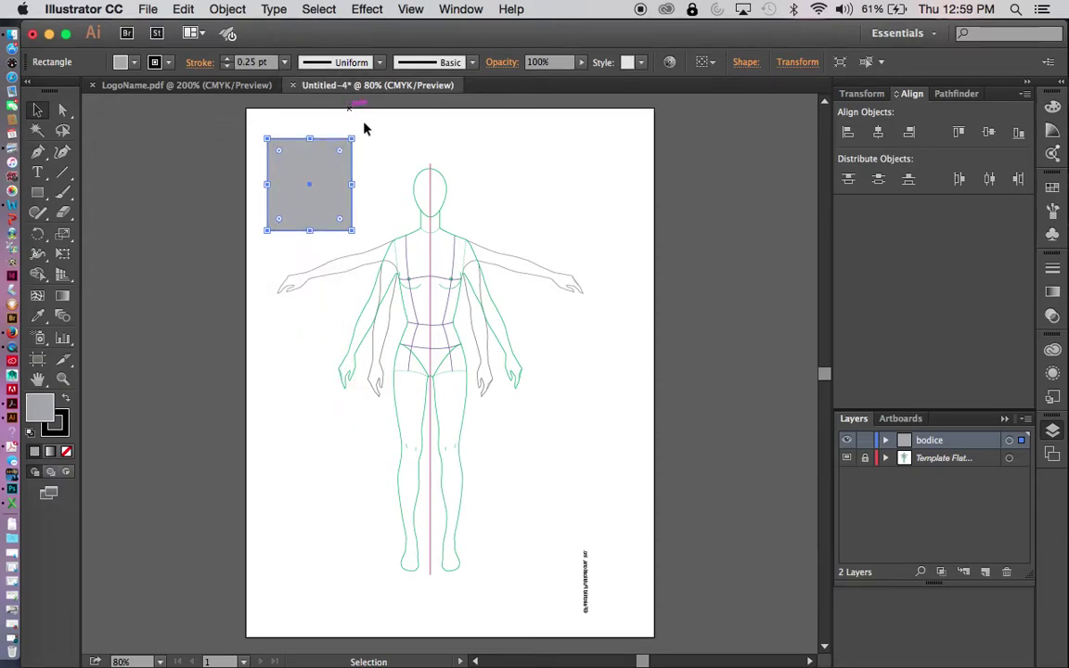
pyautogui.click(377, 147)
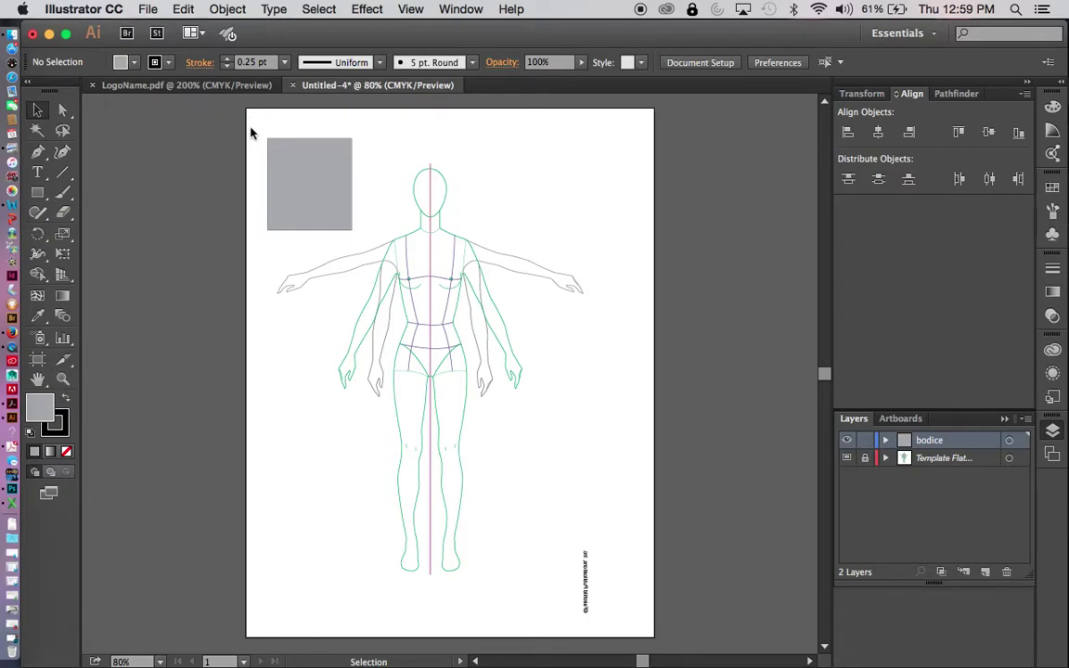
# Zoom in on the grey rectangle and type 0.12 pt as its stroke weight
pyautogui.press('z')
pyautogui.moveTo(246, 120); pyautogui.dragTo(385, 268)
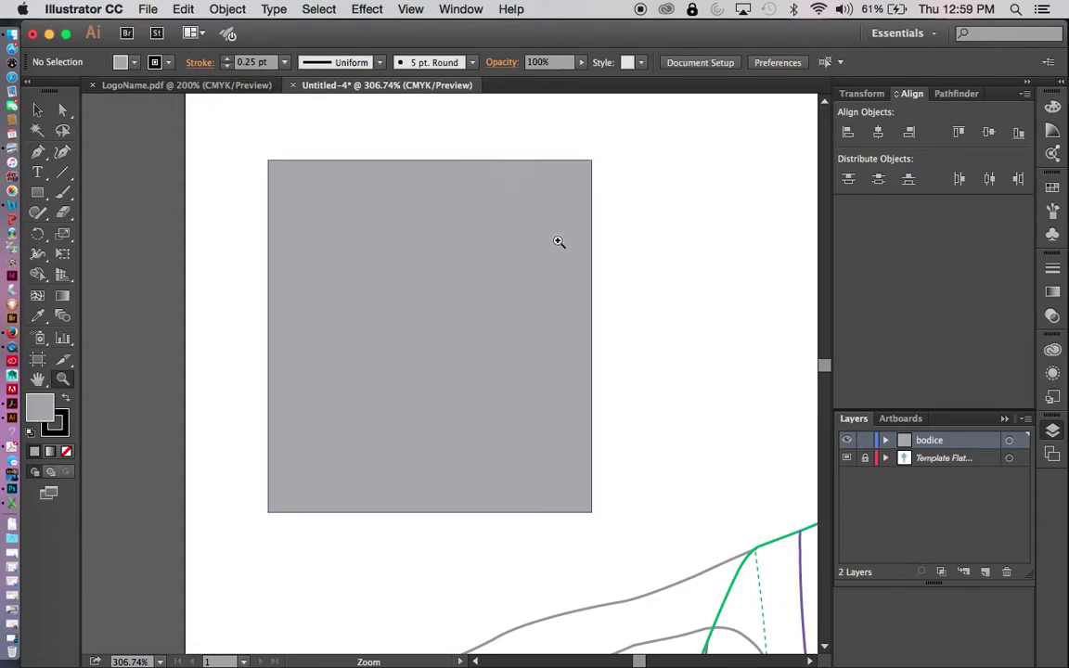
pyautogui.press('v')
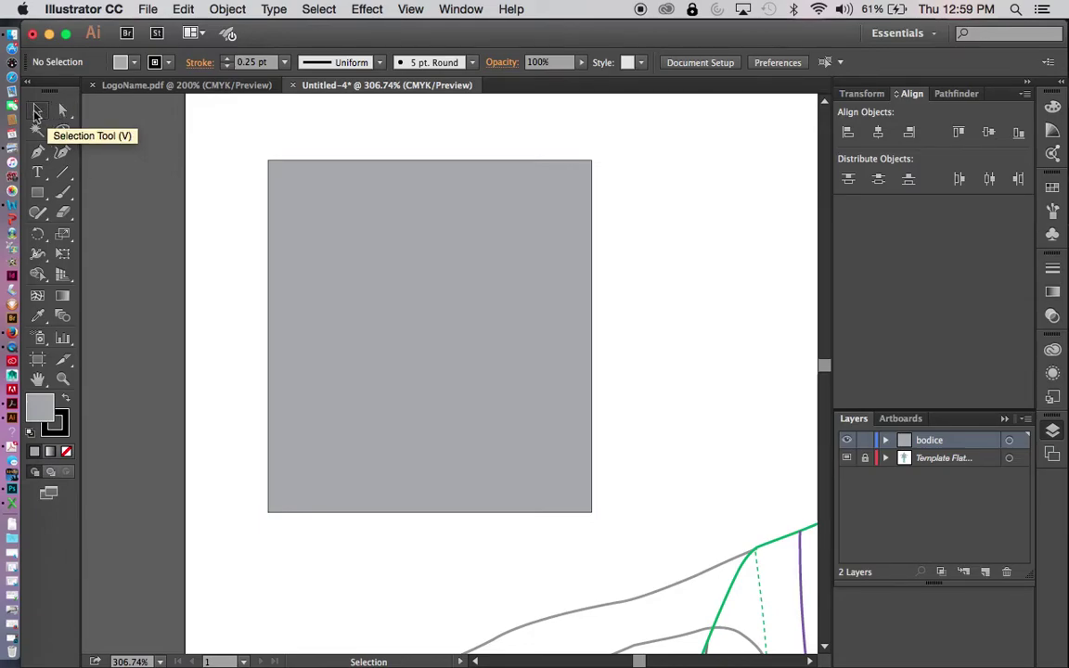
pyautogui.click(323, 240)
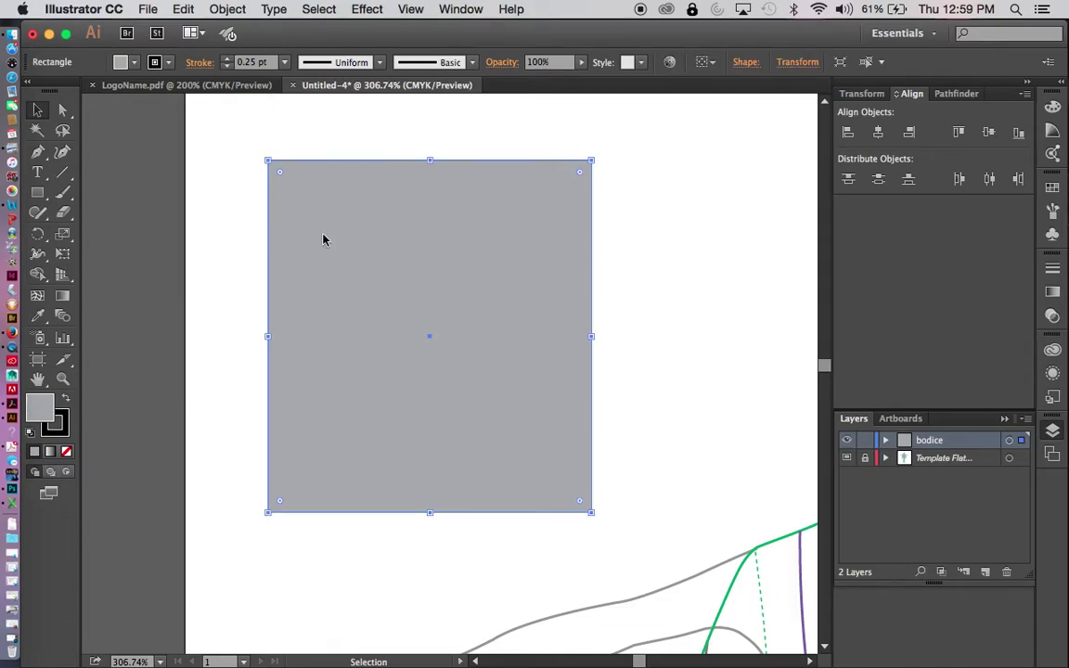
pyautogui.click(257, 65)
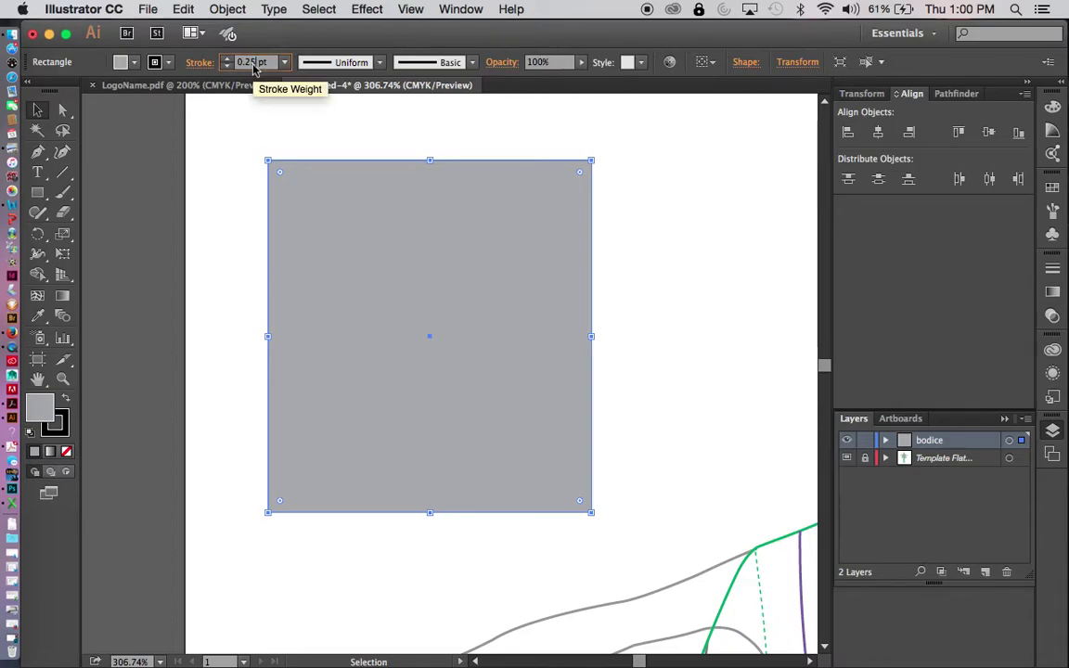
pyautogui.write('0.5')
pyautogui.press('BackSpace')
pyautogui.write('12')
pyautogui.press('Return')
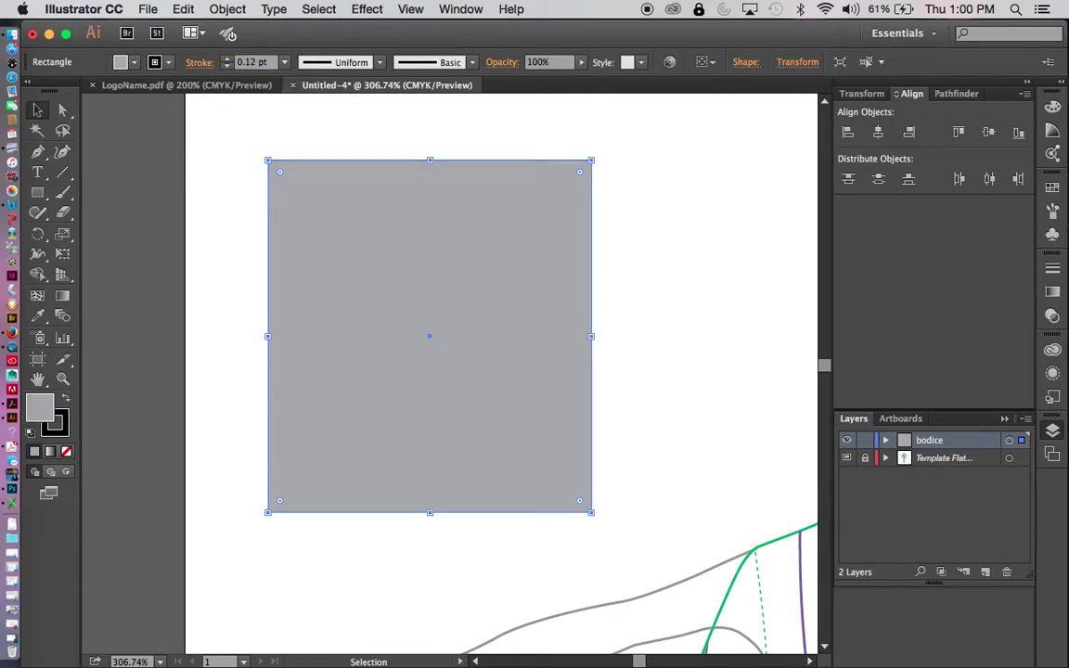
pyautogui.click(685, 246)
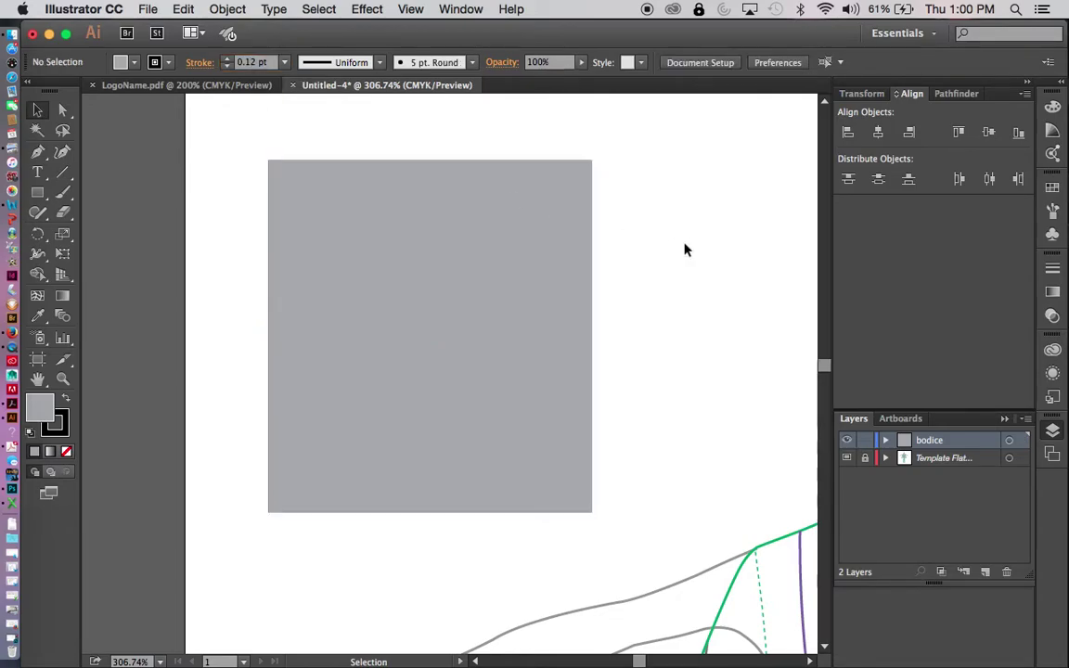
# Set the grey rectangle's stroke weight to 2 pt
pyautogui.click(530, 265)
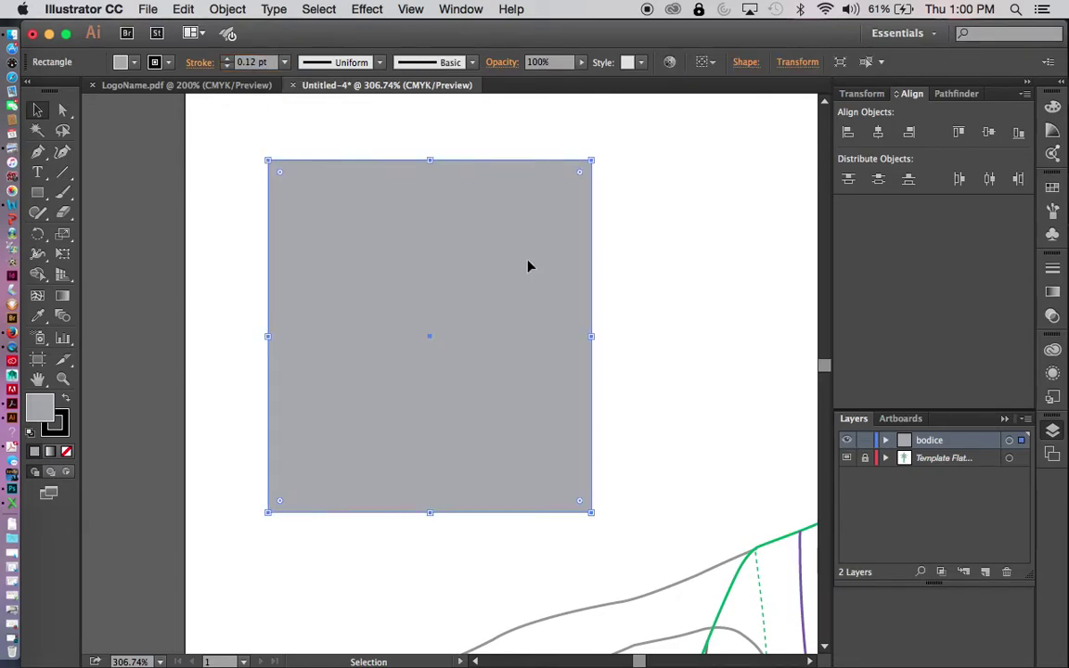
pyautogui.click(286, 63)
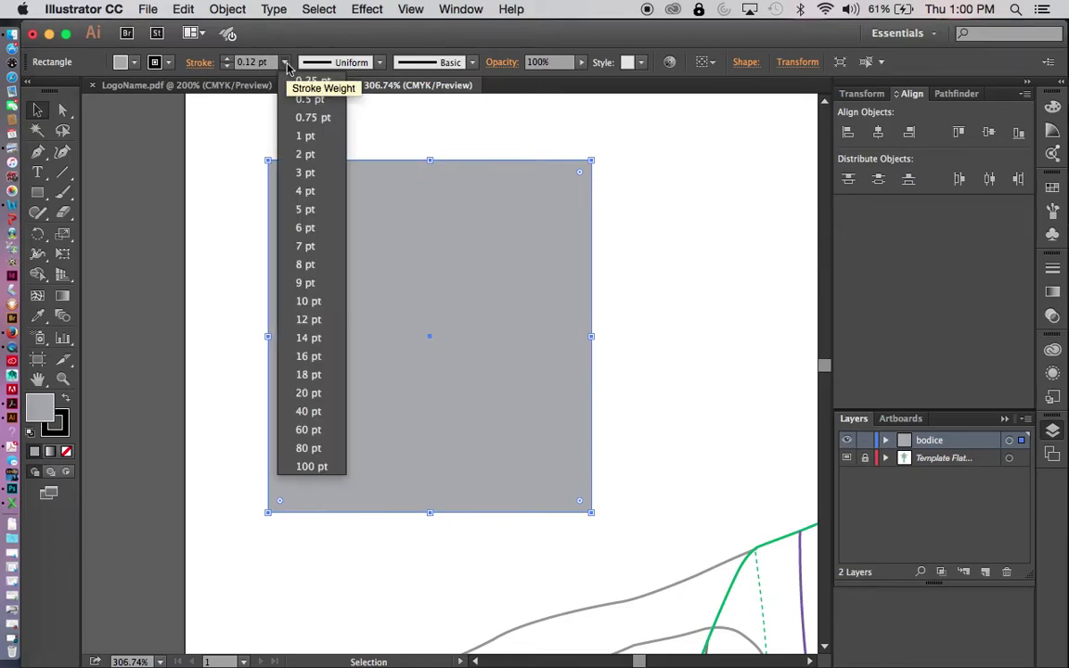
pyautogui.click(312, 156)
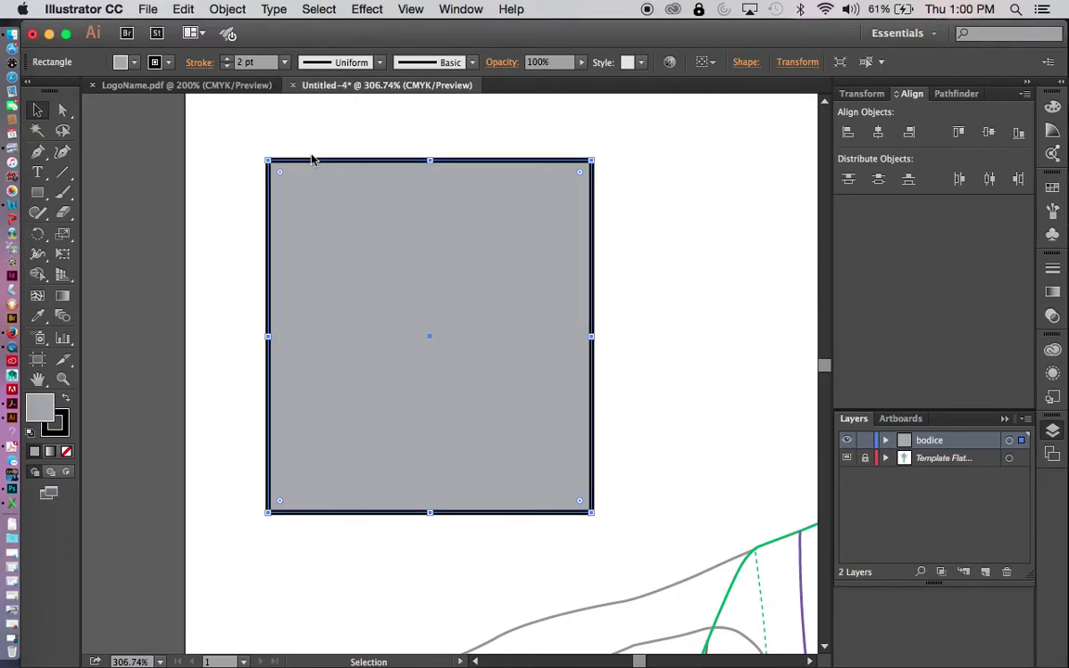
pyautogui.click(671, 268)
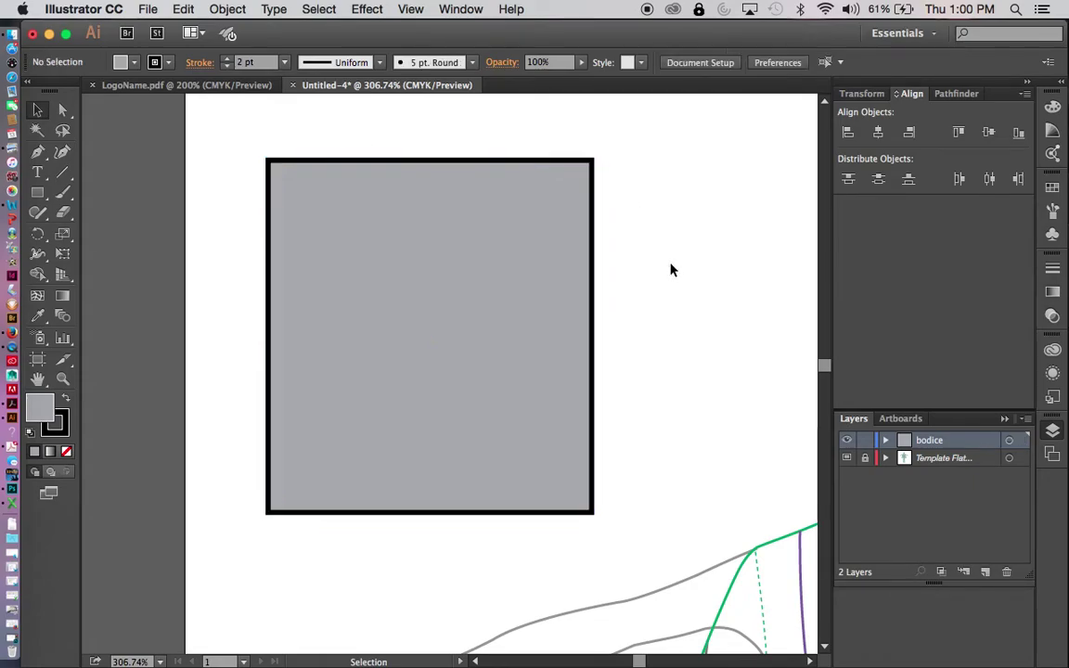
# Try tapered and wavy width profiles on the rectangle's outline
pyautogui.click(537, 290)
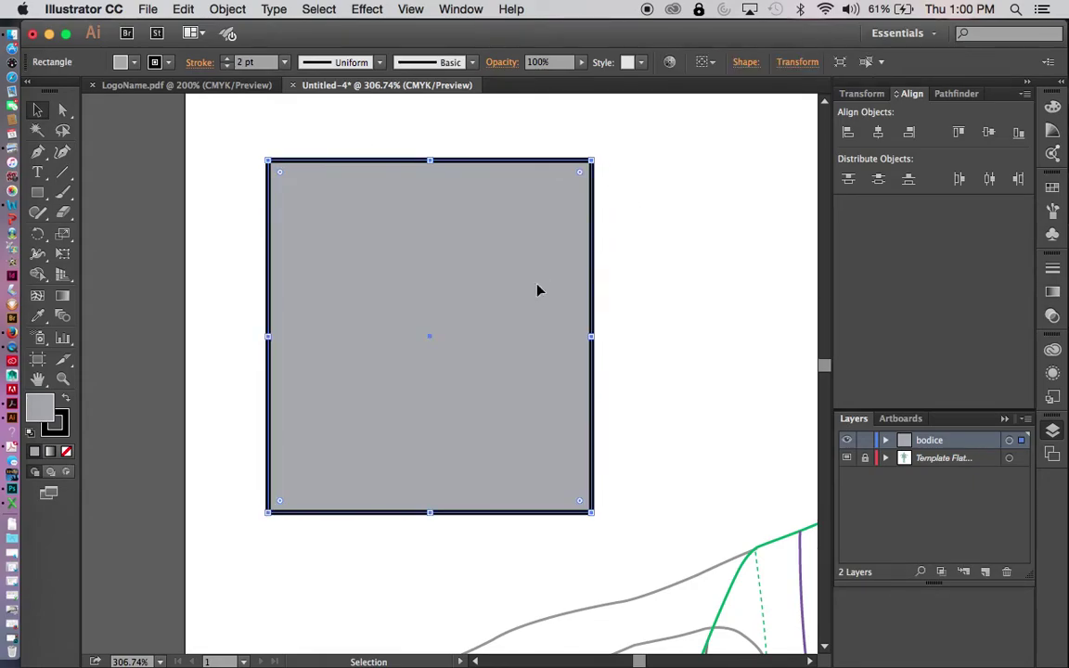
pyautogui.click(380, 63)
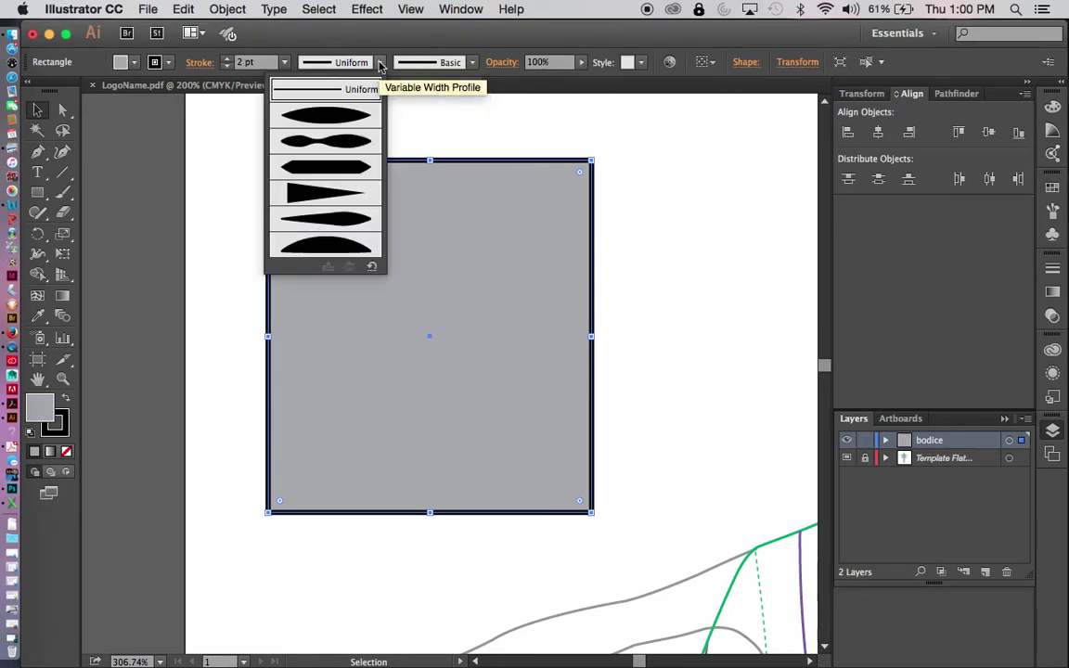
pyautogui.click(356, 118)
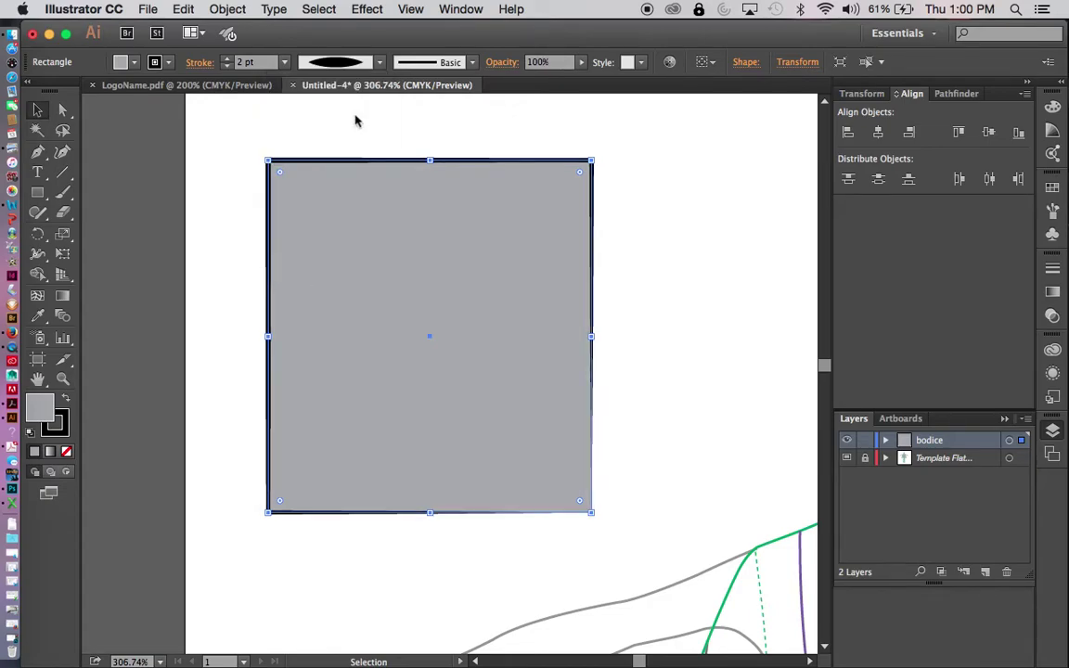
pyautogui.click(664, 257)
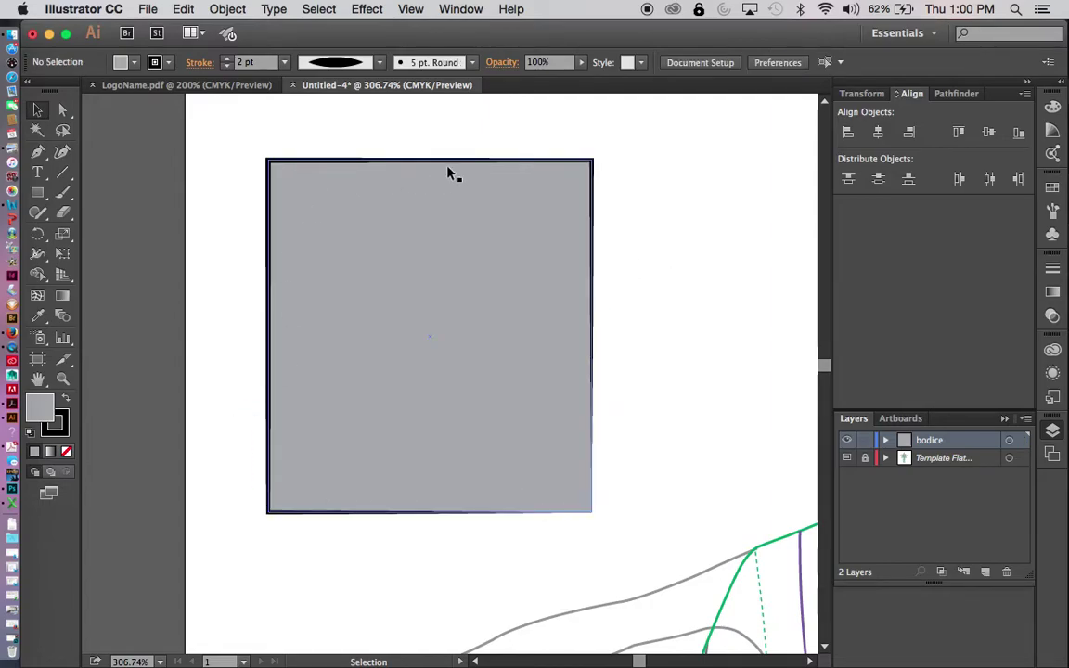
pyautogui.click(381, 65)
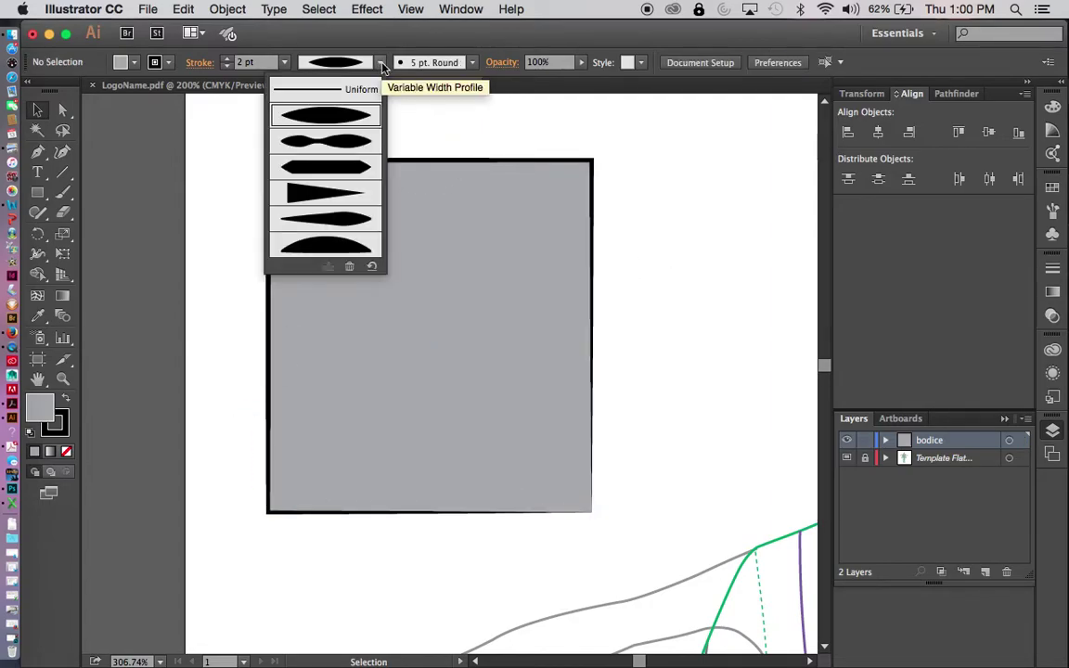
pyautogui.click(326, 136)
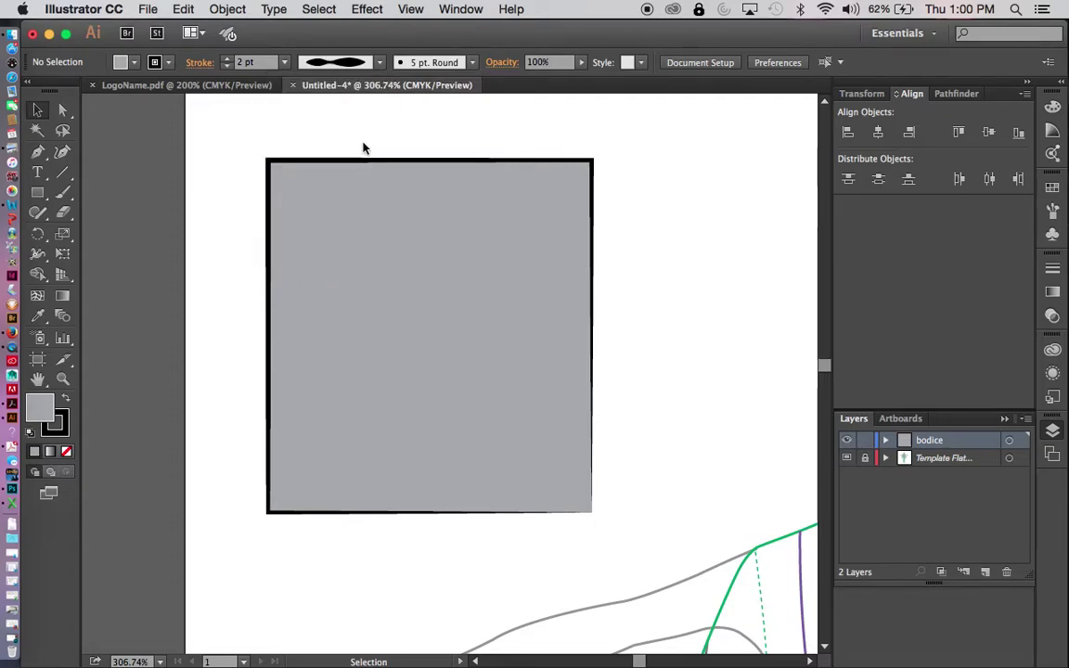
pyautogui.click(377, 197)
pyautogui.click(380, 65)
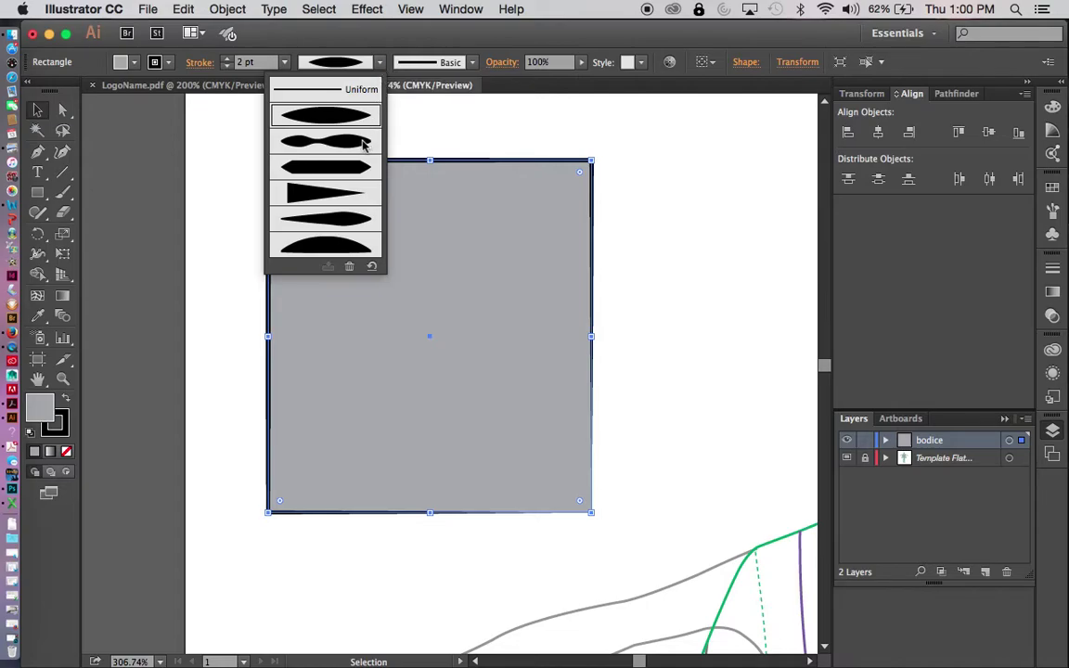
pyautogui.click(327, 134)
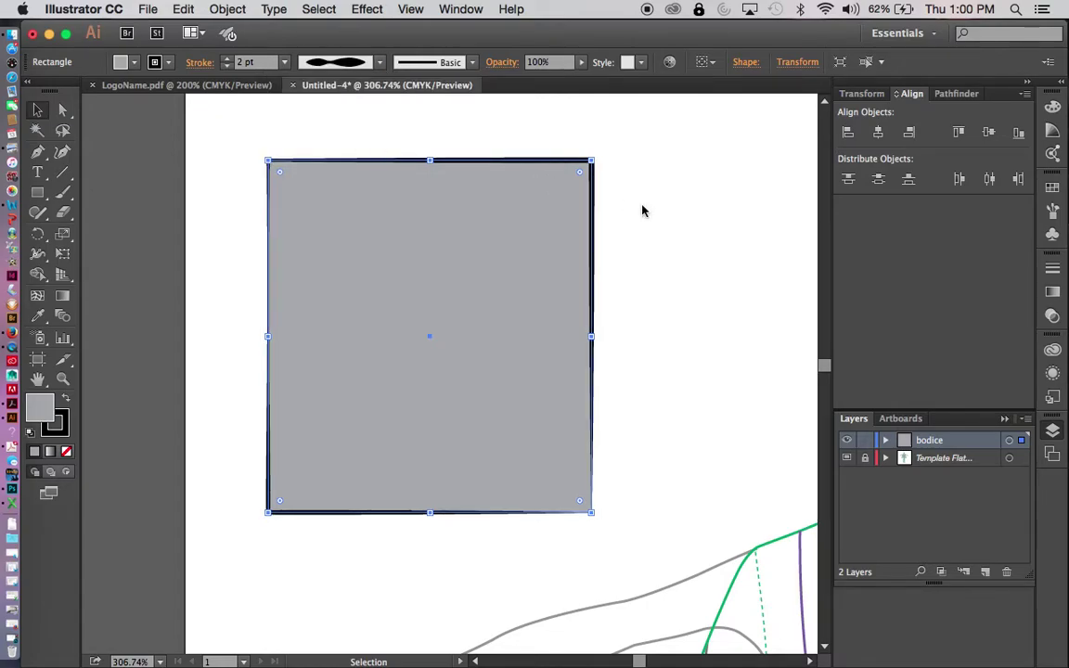
# Reset the rectangle's width profile to Uniform
pyautogui.click(380, 65)
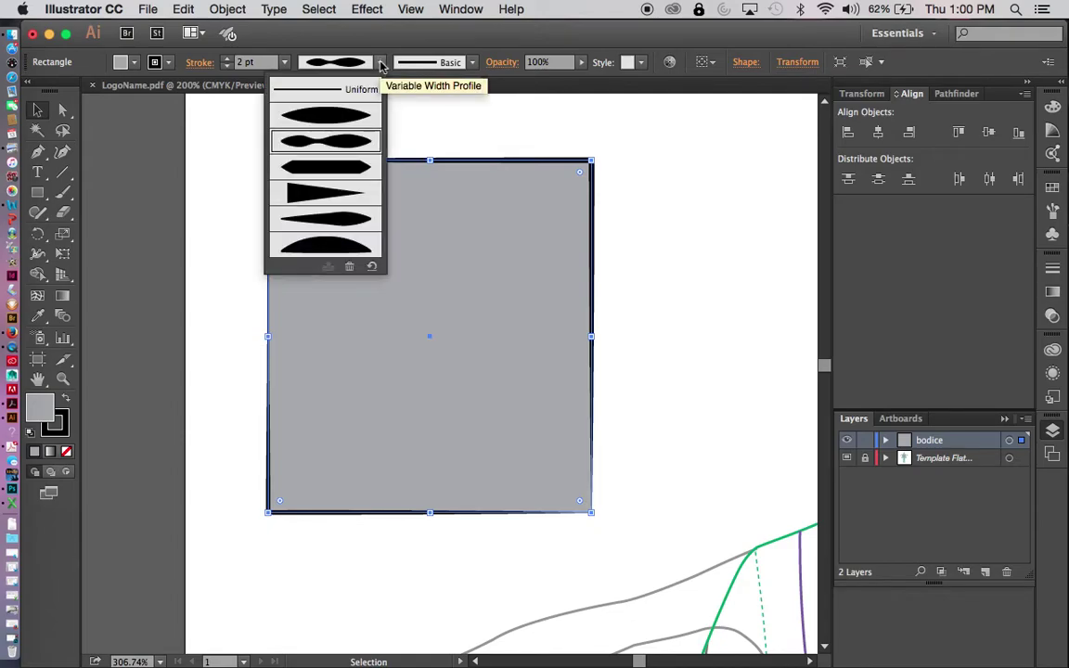
pyautogui.click(345, 89)
pyautogui.press('space')
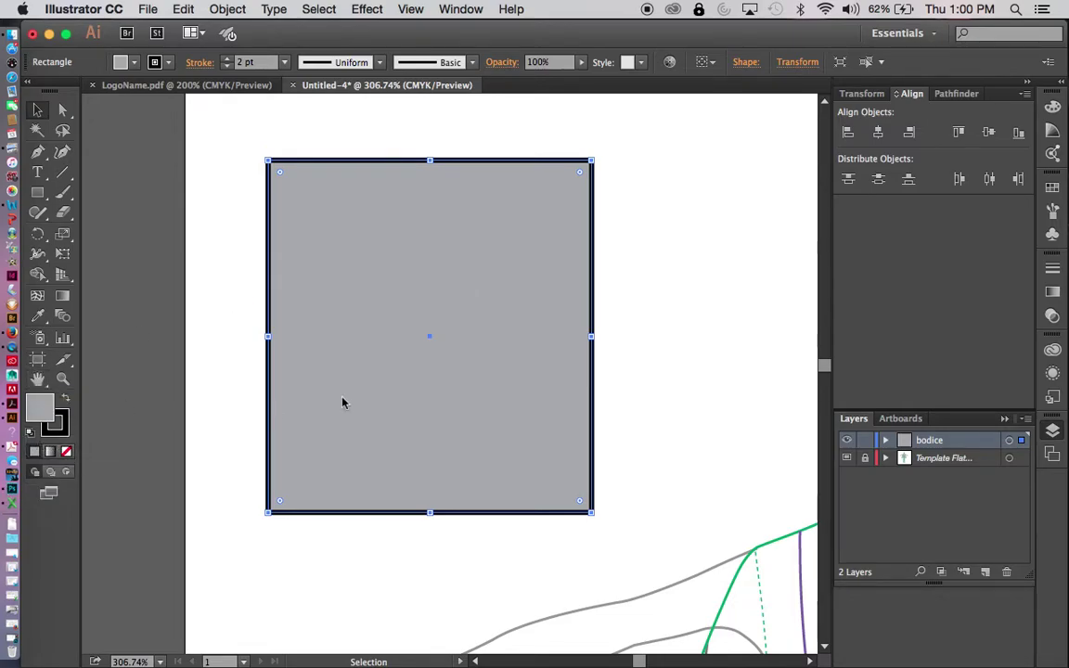
pyautogui.press('space')
pyautogui.press('space')
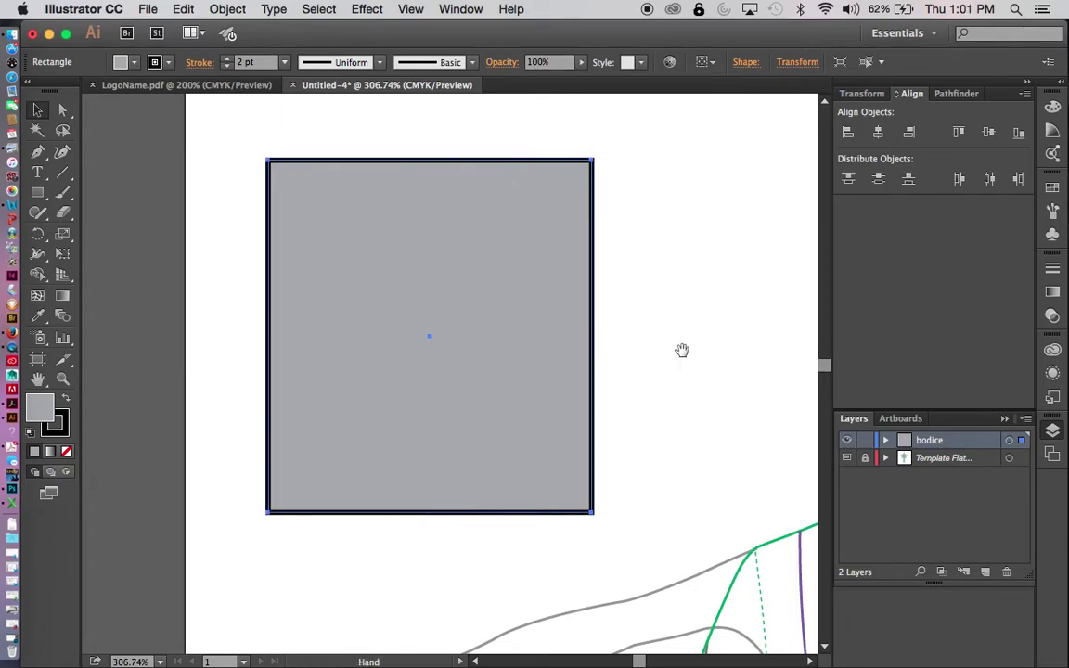
# Draw a straight horizontal line above the croquis head and select it
pyautogui.moveTo(681, 350)
pyautogui.mouseDown()
pyautogui.moveTo(418, 325)
pyautogui.moveTo(404, 393)
pyautogui.mouseUp()
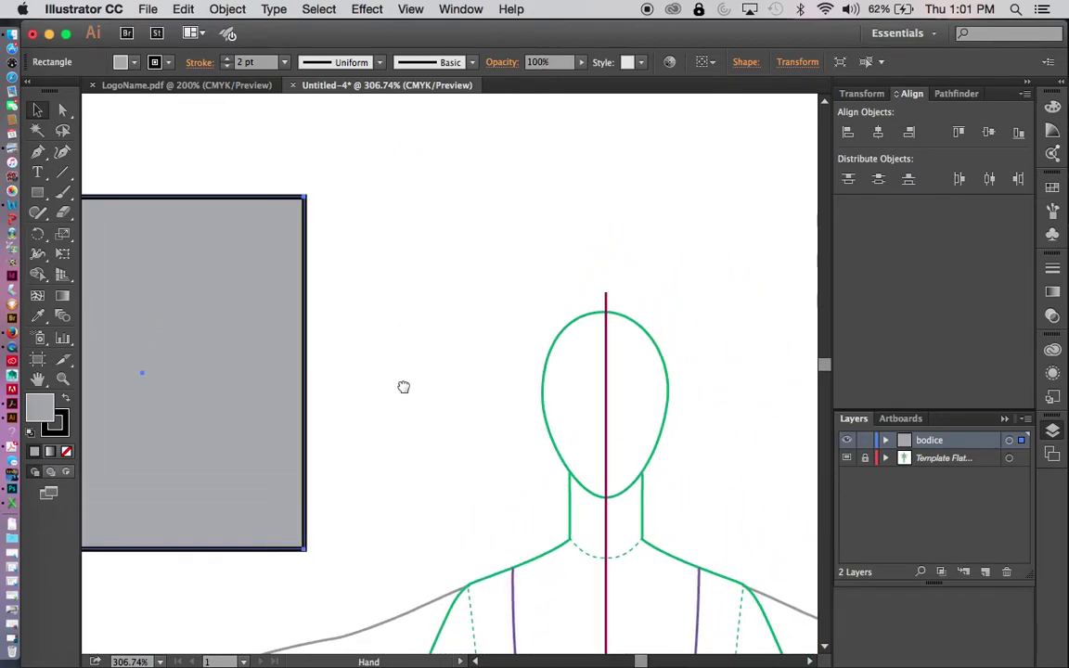
pyautogui.press('p')
pyautogui.click(378, 237)
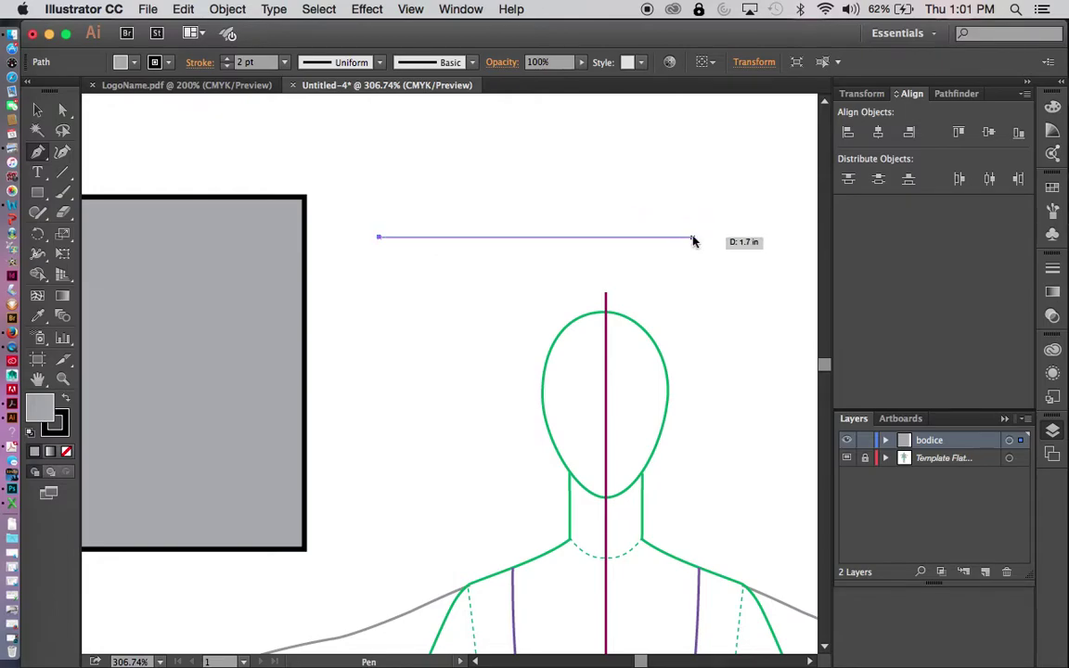
pyautogui.click(696, 237)
pyautogui.press('v')
pyautogui.click(735, 326)
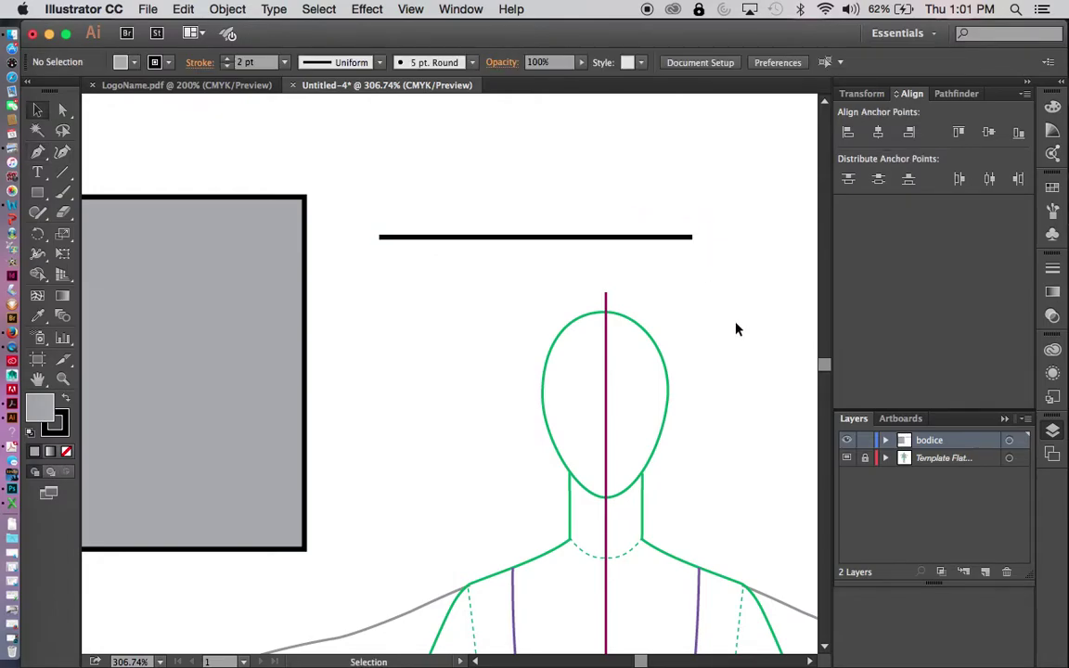
pyautogui.click(665, 238)
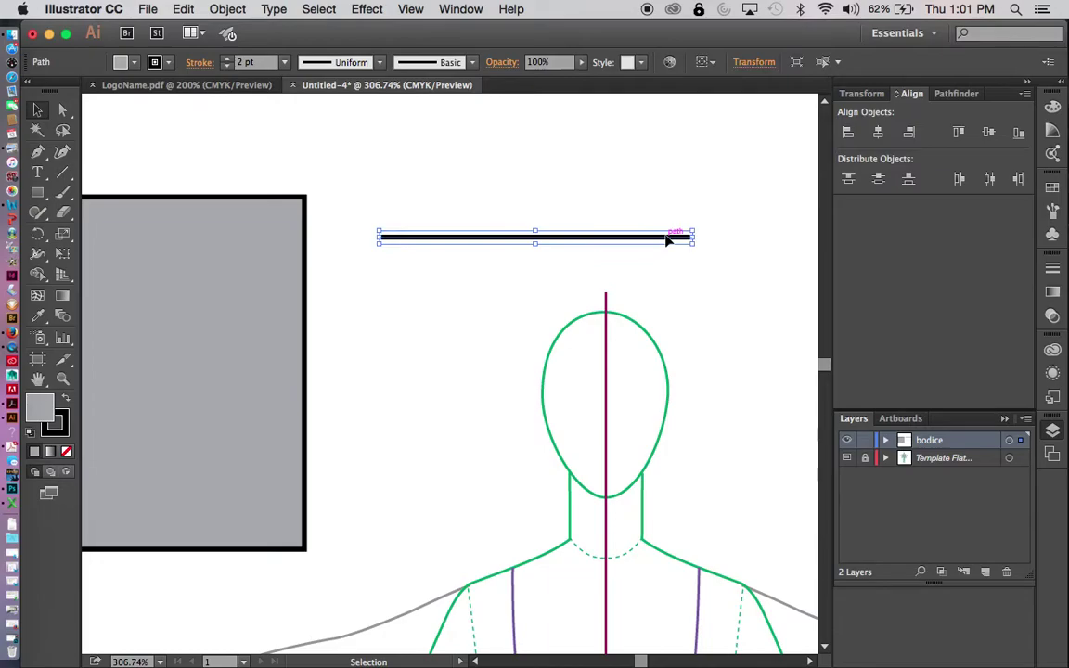
# Try elliptical, wavy, tapered-end and triangular width profiles on the line
pyautogui.click(379, 62)
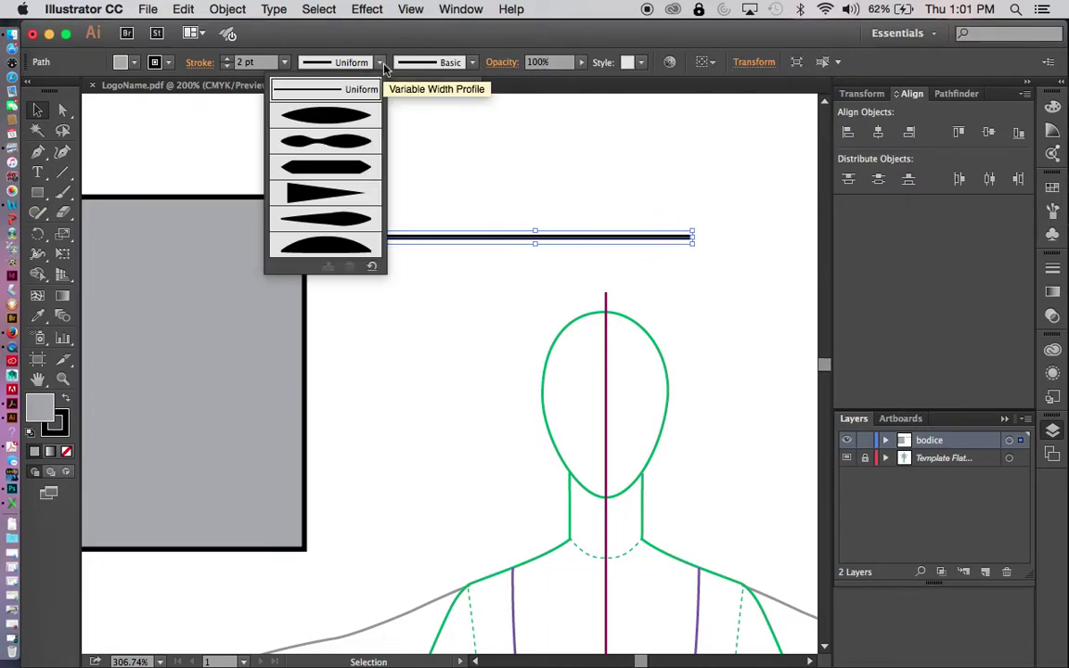
pyautogui.click(351, 119)
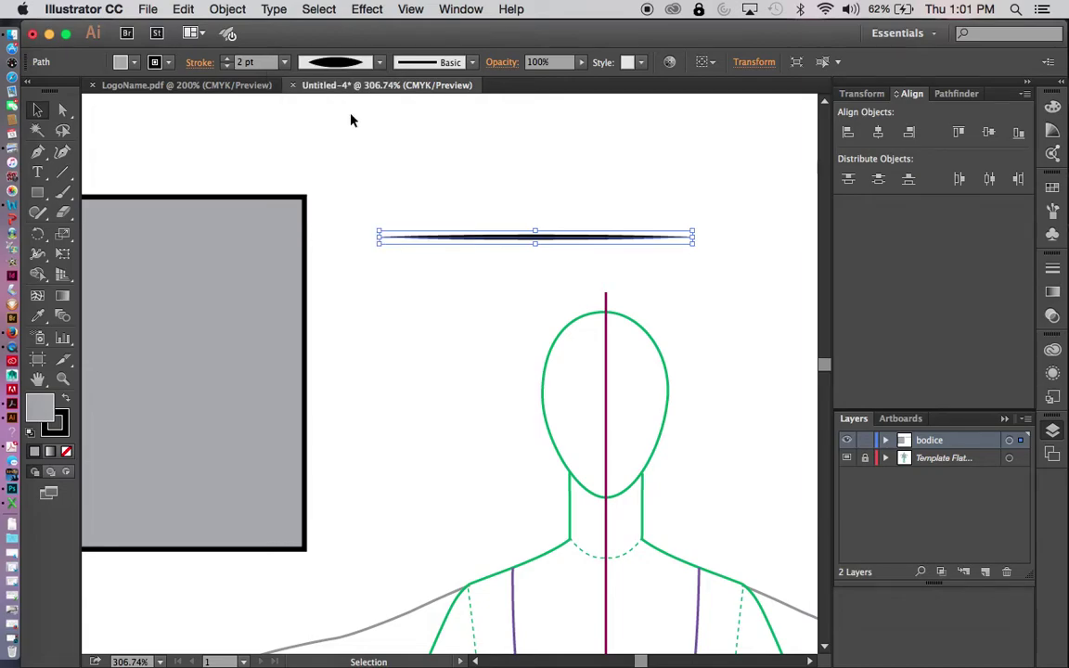
pyautogui.click(404, 341)
pyautogui.click(489, 239)
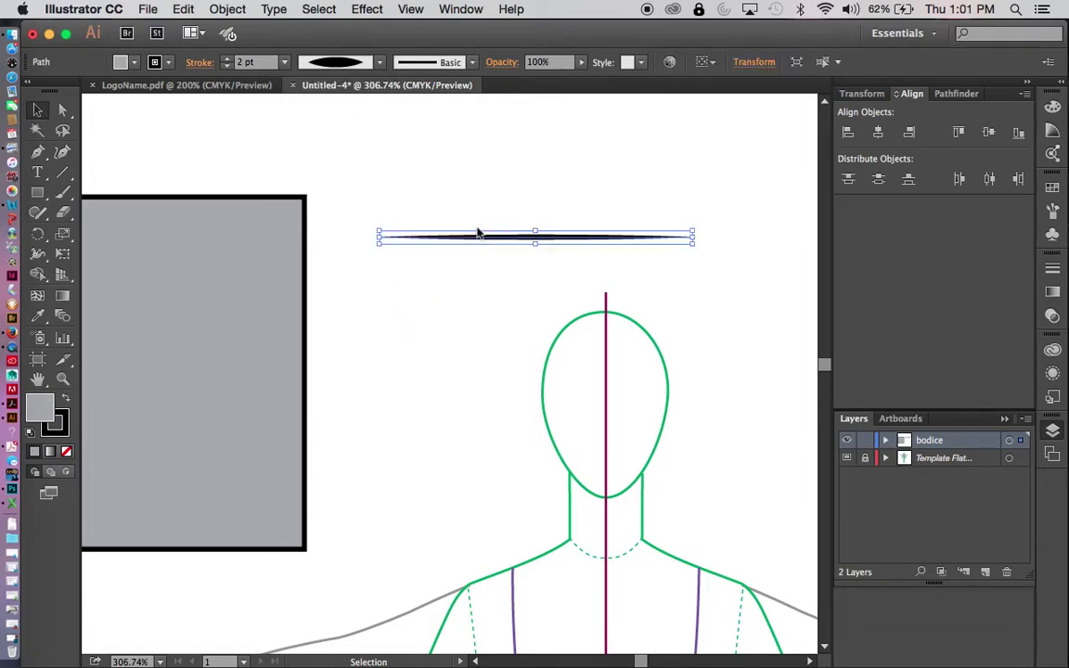
pyautogui.click(380, 63)
pyautogui.click(366, 152)
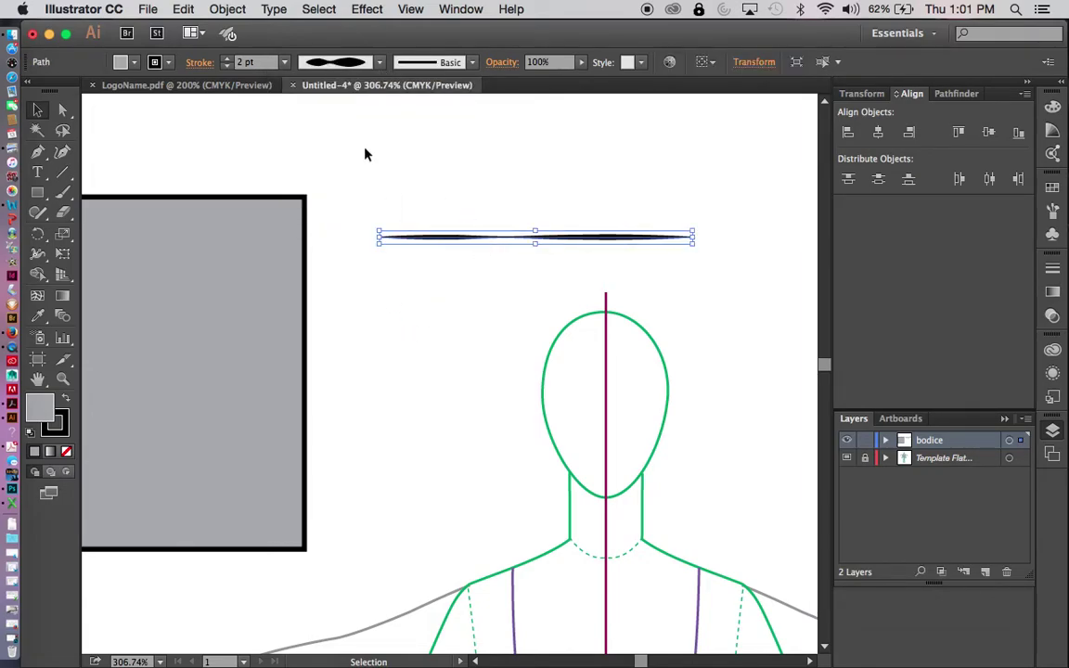
pyautogui.click(379, 63)
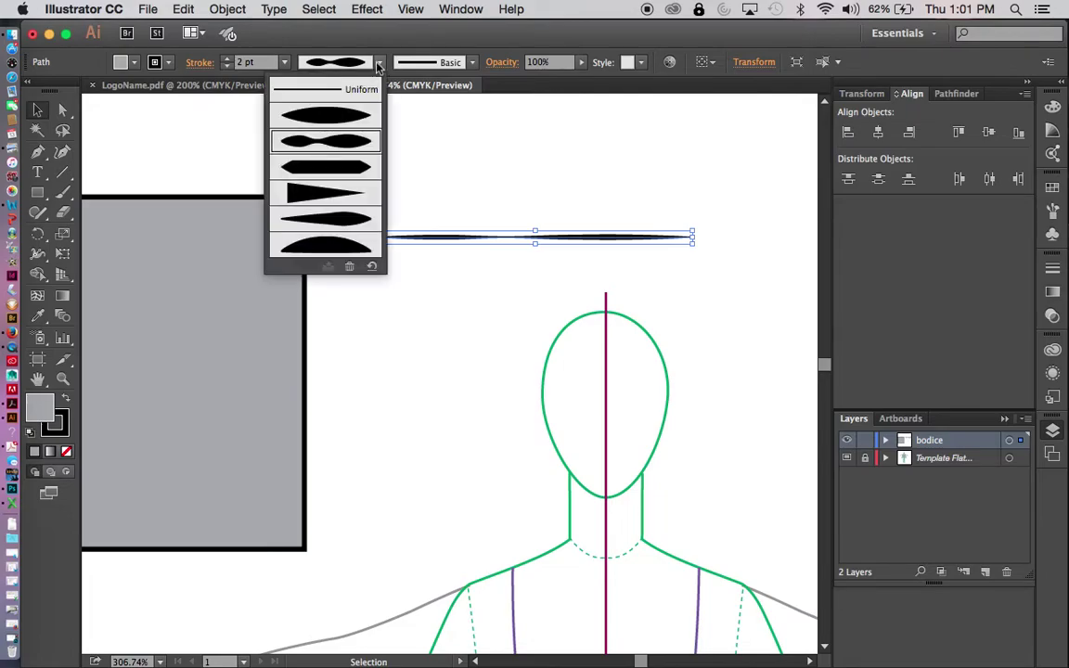
pyautogui.click(333, 169)
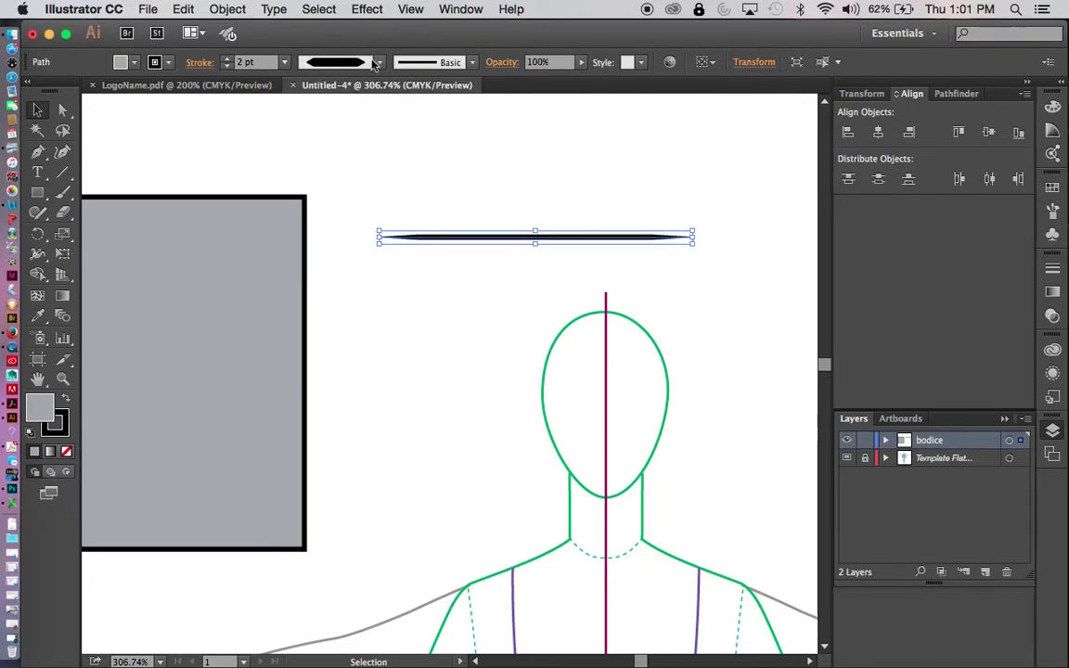
pyautogui.click(379, 62)
pyautogui.click(339, 197)
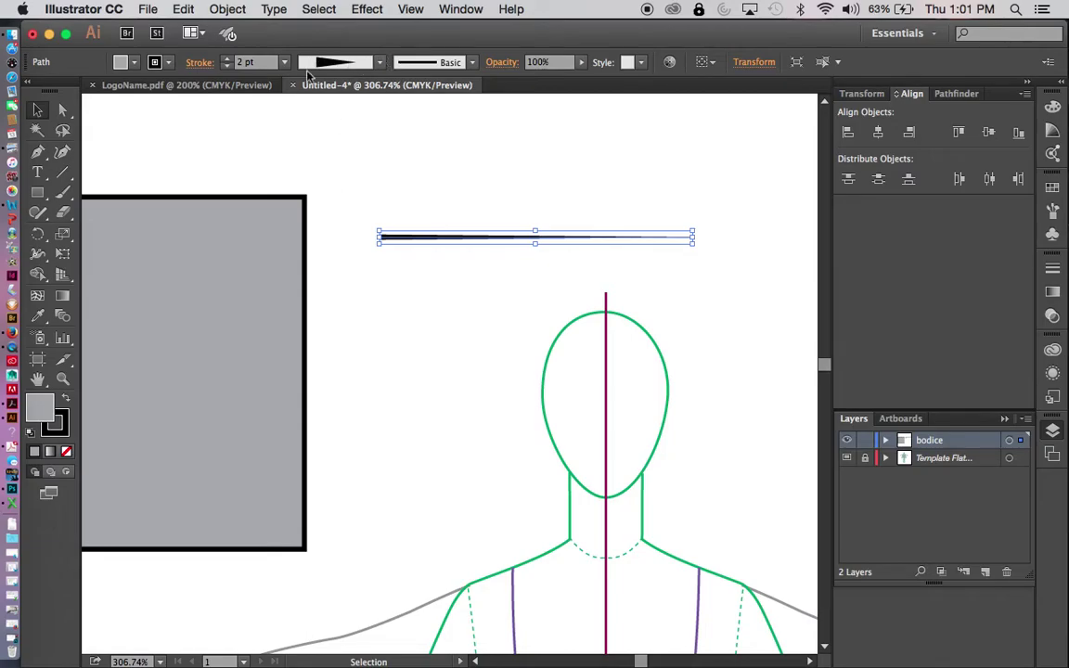
# Return the line to a Uniform width profile and bring up its stroke settings
pyautogui.click(346, 62)
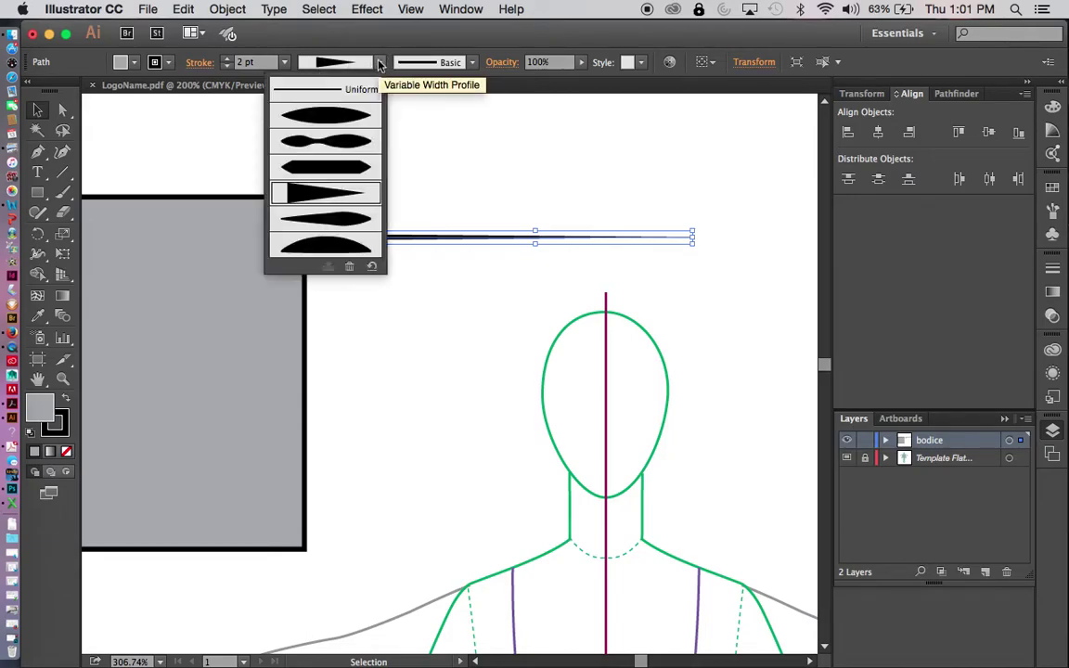
pyautogui.click(350, 88)
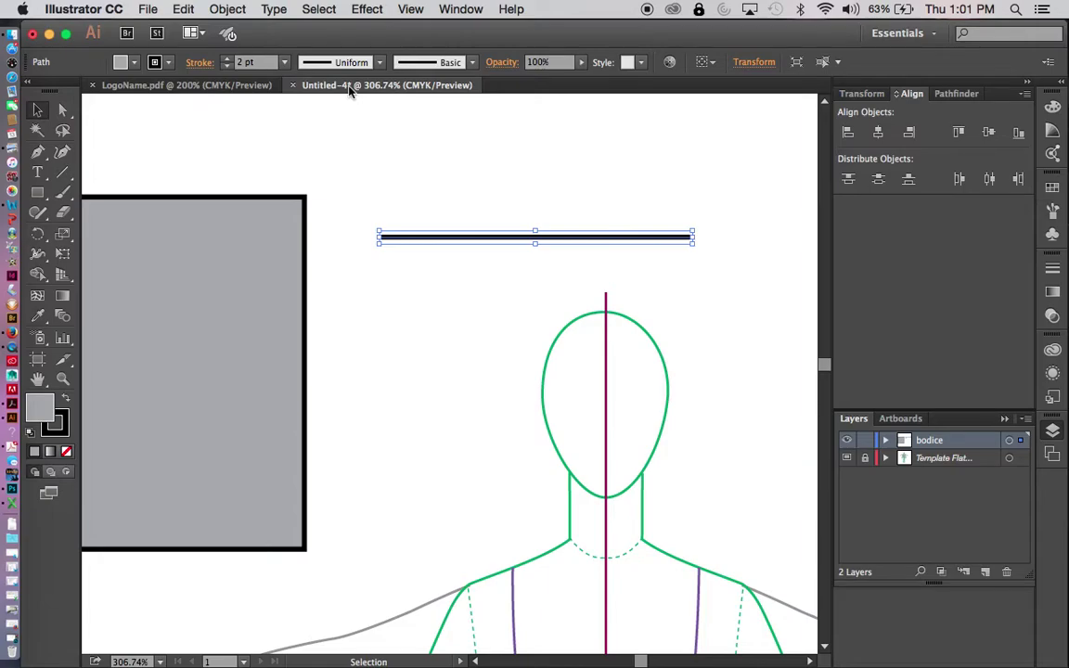
pyautogui.click(513, 201)
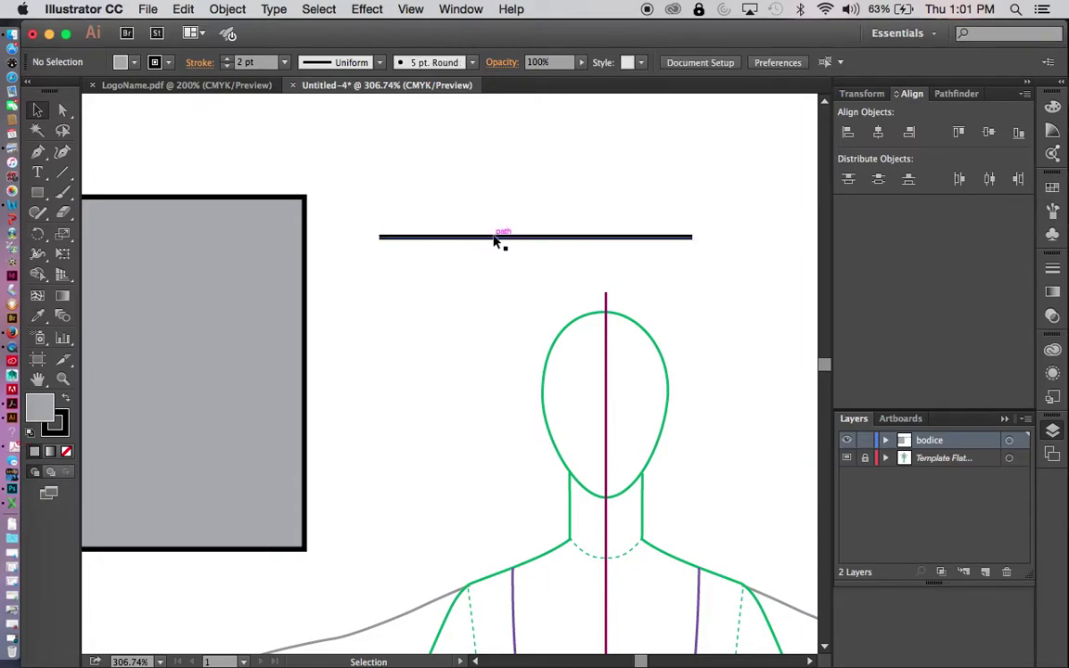
pyautogui.click(495, 237)
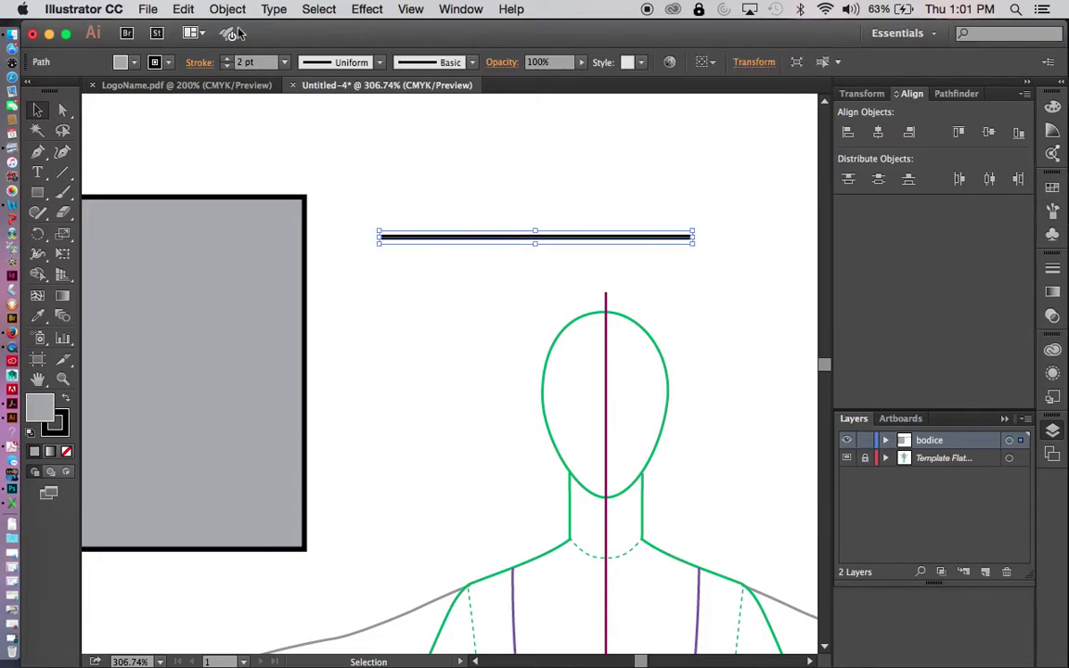
pyautogui.click(199, 63)
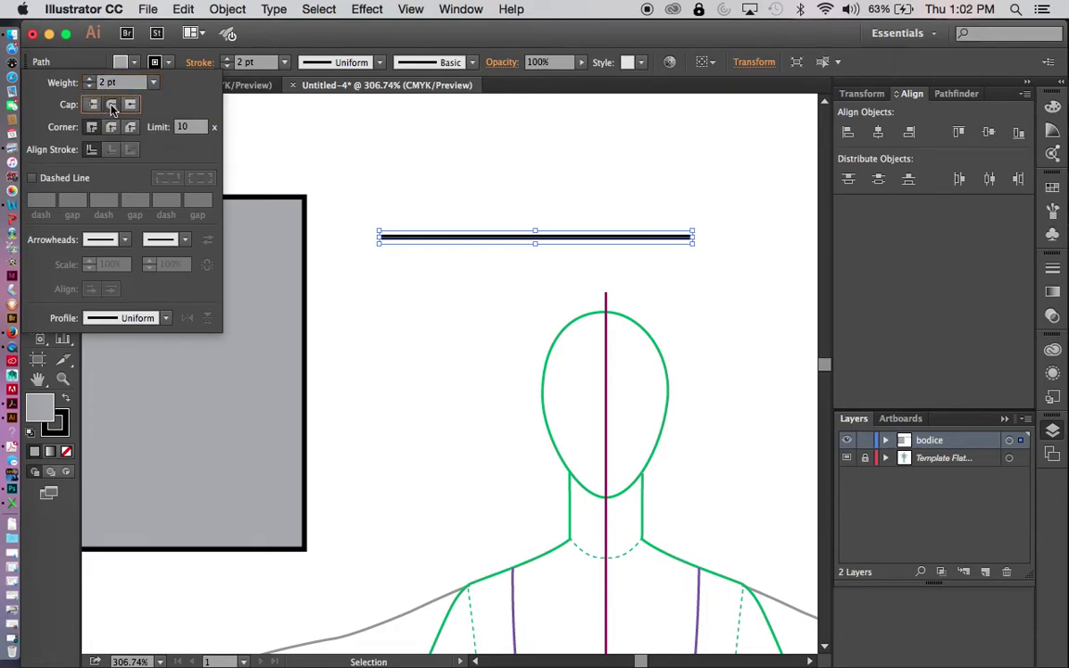
# Give the 2 pt black sample line a round corner join, then reselect the line
pyautogui.click(360, 296)
pyautogui.click(373, 295)
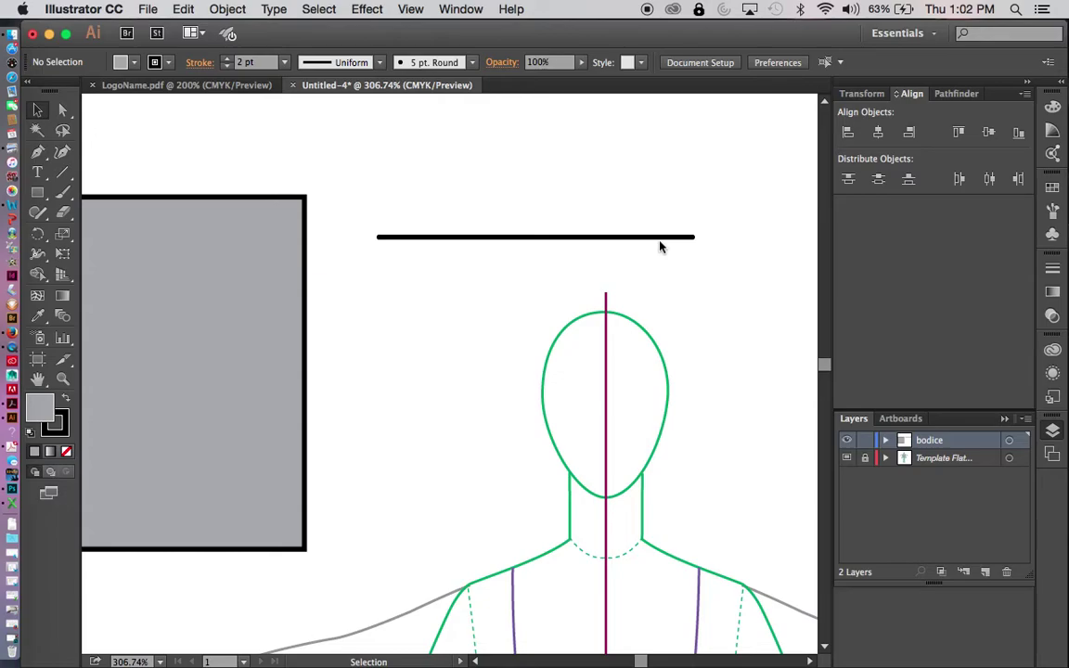
pyautogui.click(199, 63)
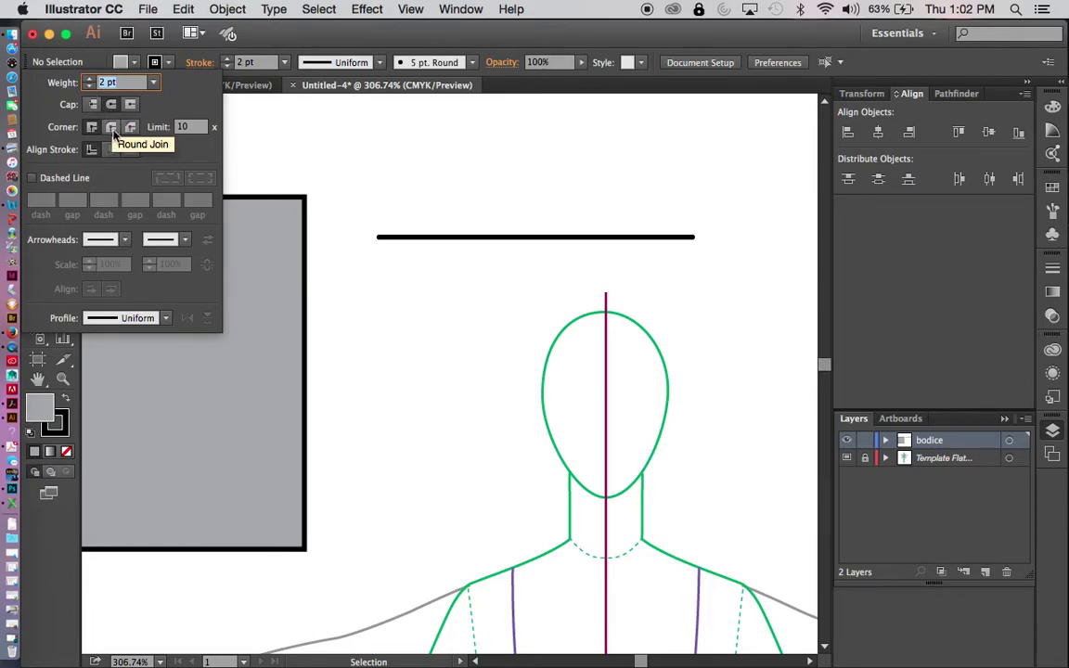
pyautogui.click(113, 132)
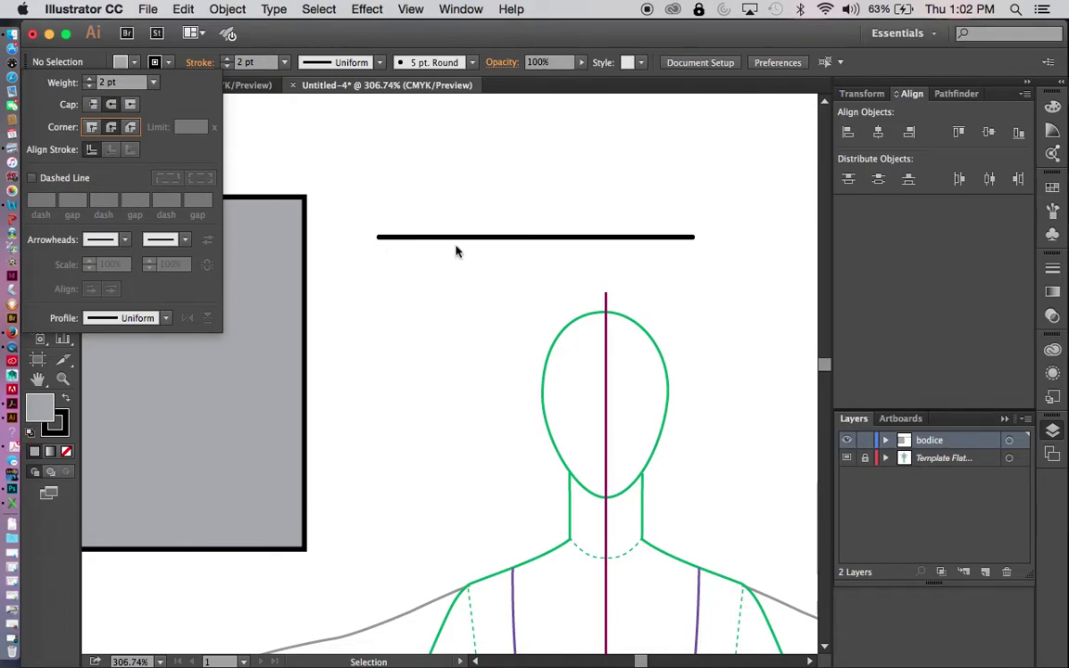
pyautogui.click(417, 339)
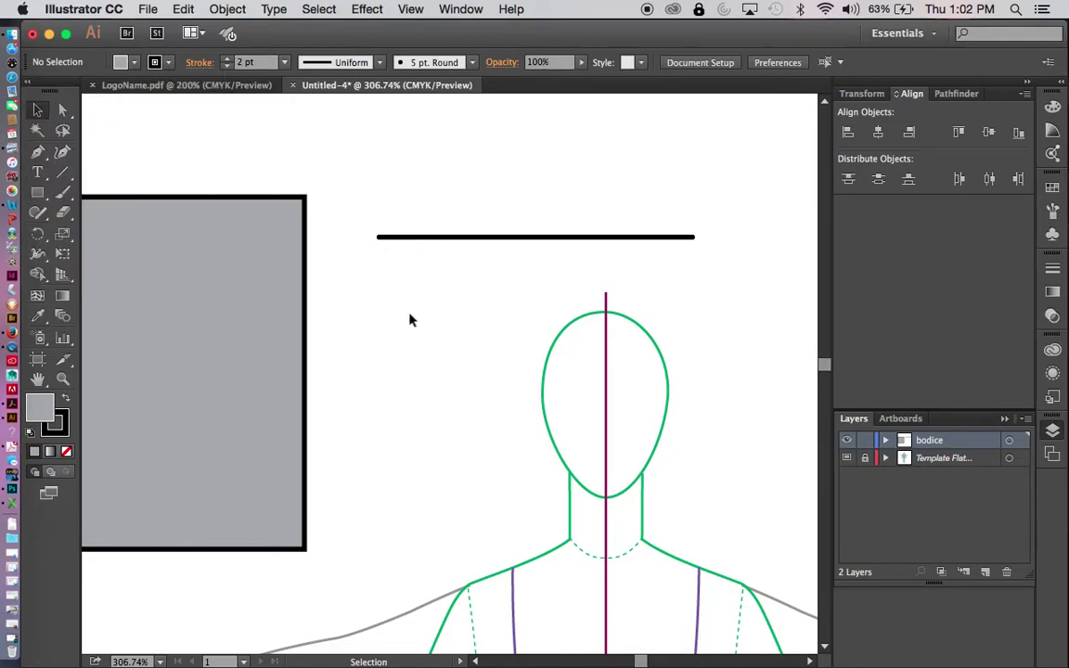
pyautogui.click(477, 238)
# Delete the black sample line and the grey rectangle, then fit the whole artboard in view
pyautogui.press('Delete')
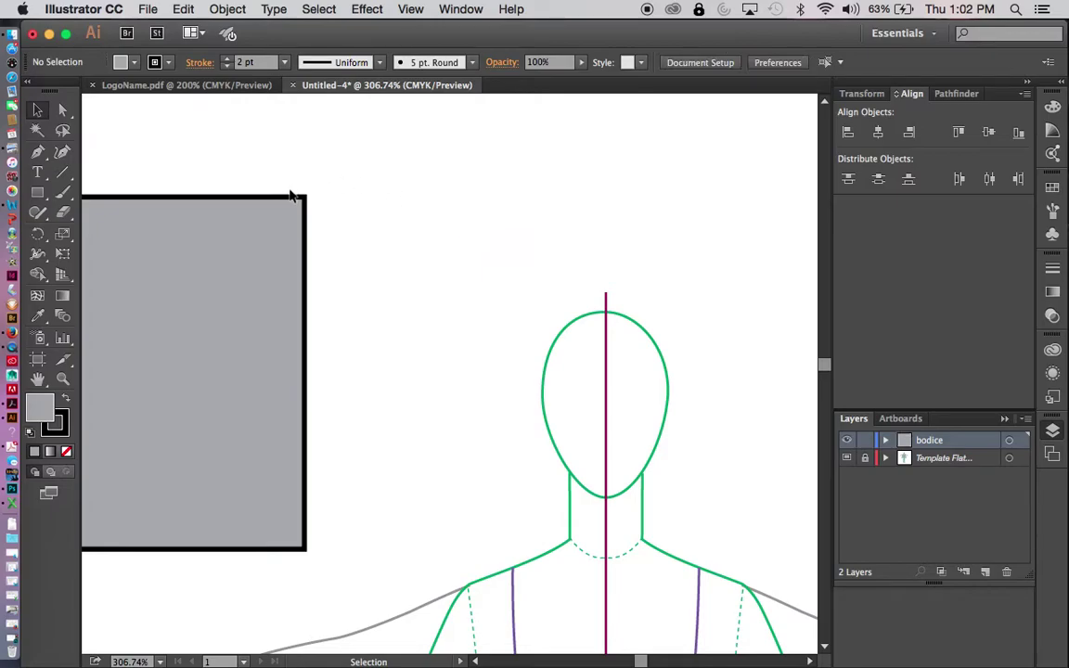
pyautogui.click(298, 202)
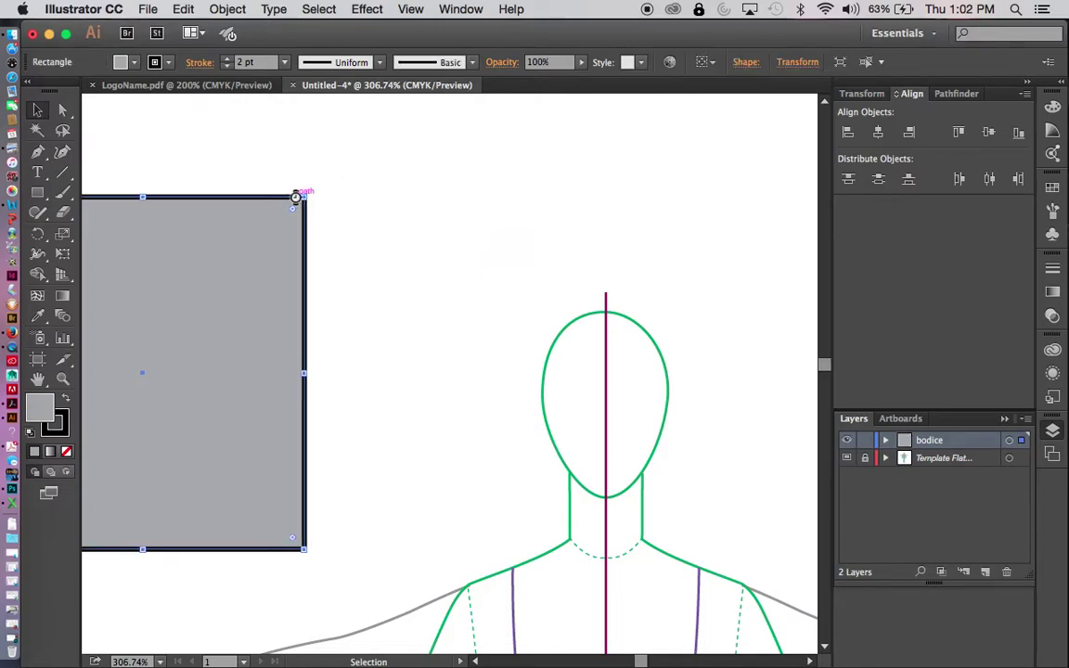
pyautogui.press('Delete')
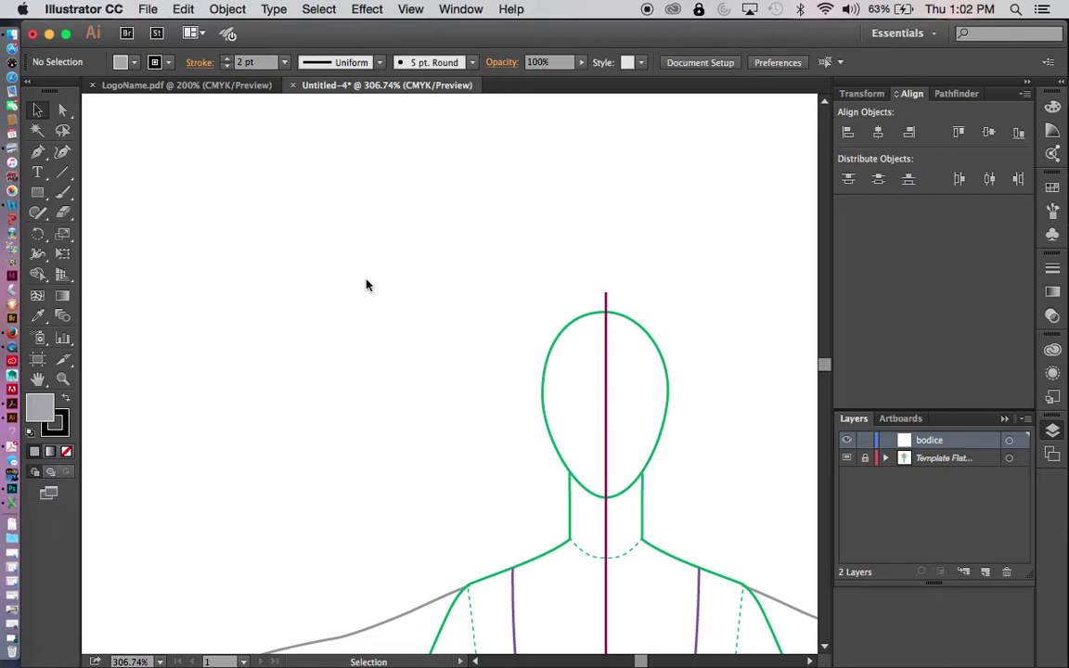
pyautogui.press('super+0')
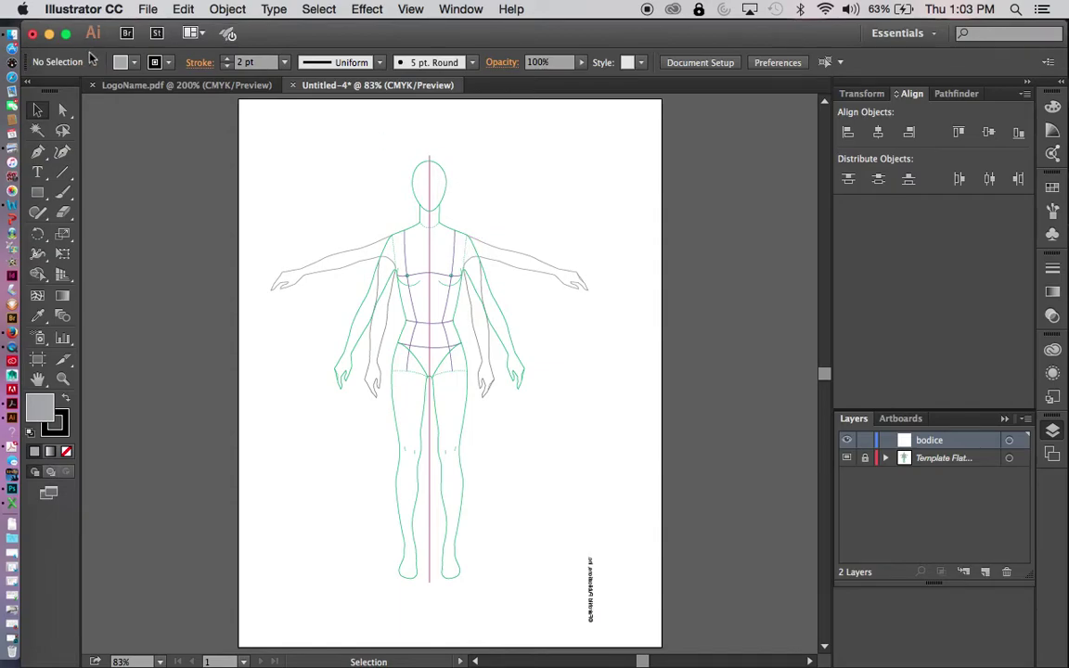
# Choose White as the fill from the Control bar swatches, after trying light grey and None
pyautogui.click(135, 65)
pyautogui.click(135, 65)
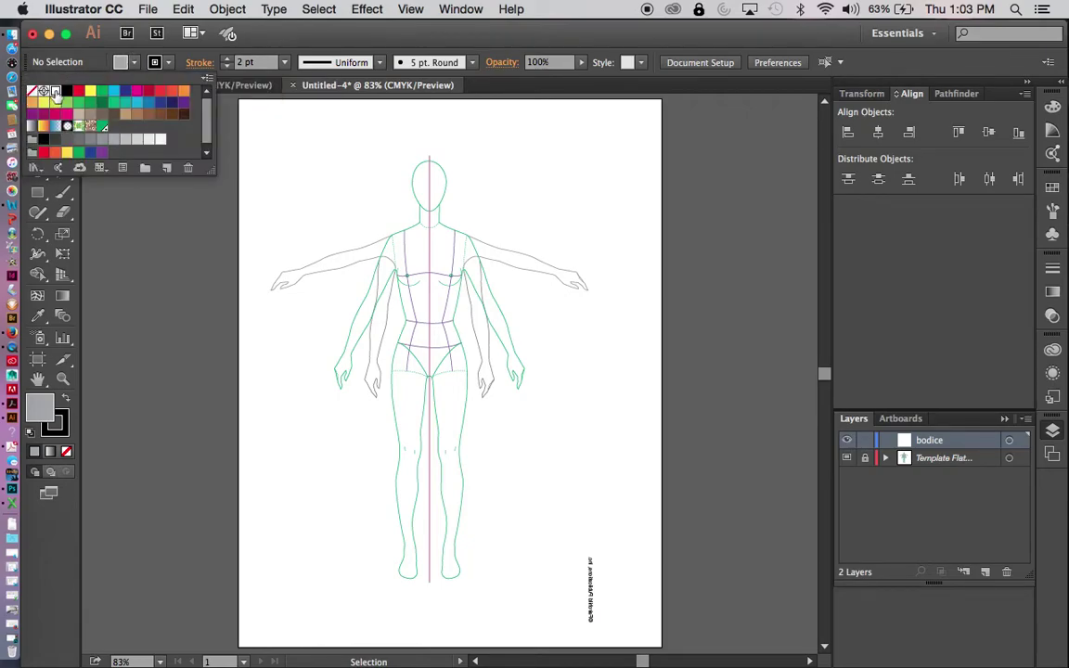
pyautogui.click(54, 91)
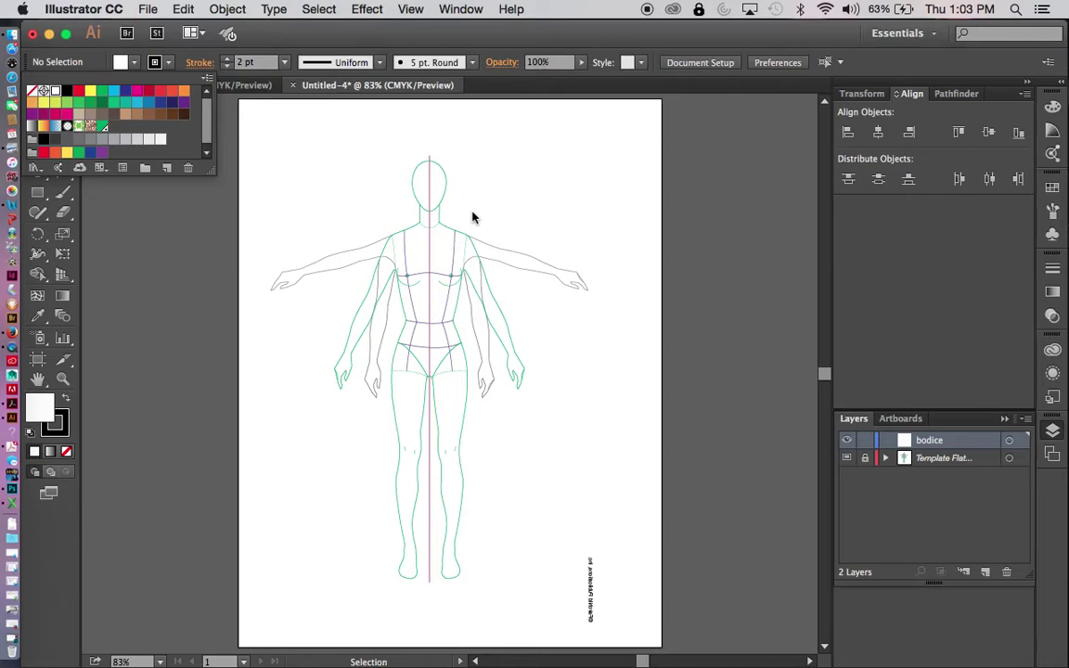
pyautogui.click(153, 140)
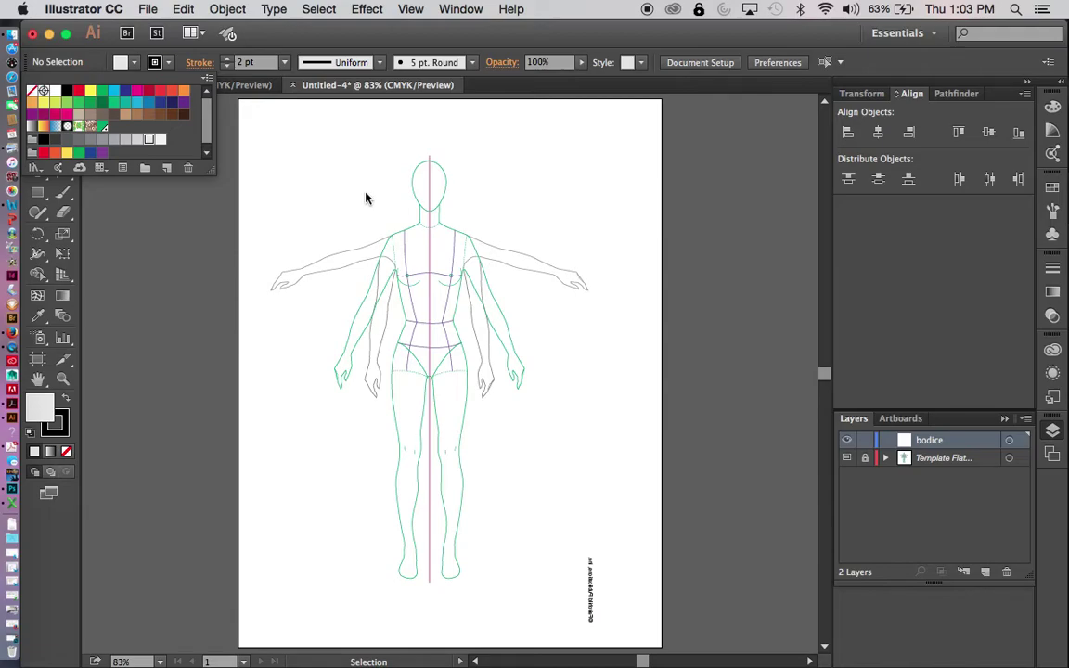
pyautogui.click(56, 91)
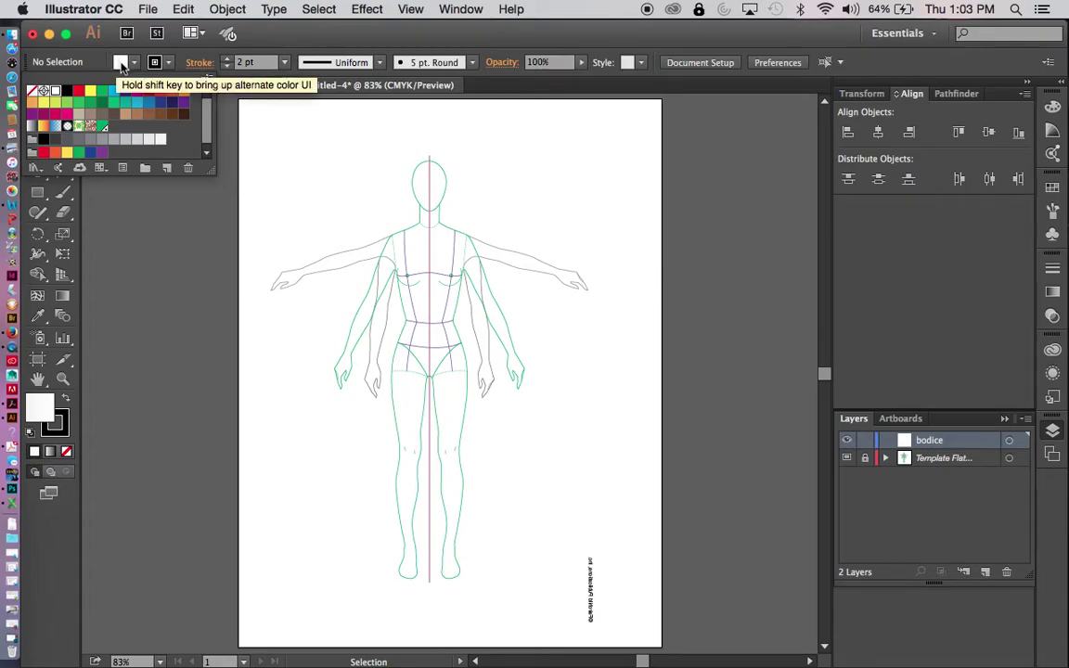
pyautogui.click(33, 93)
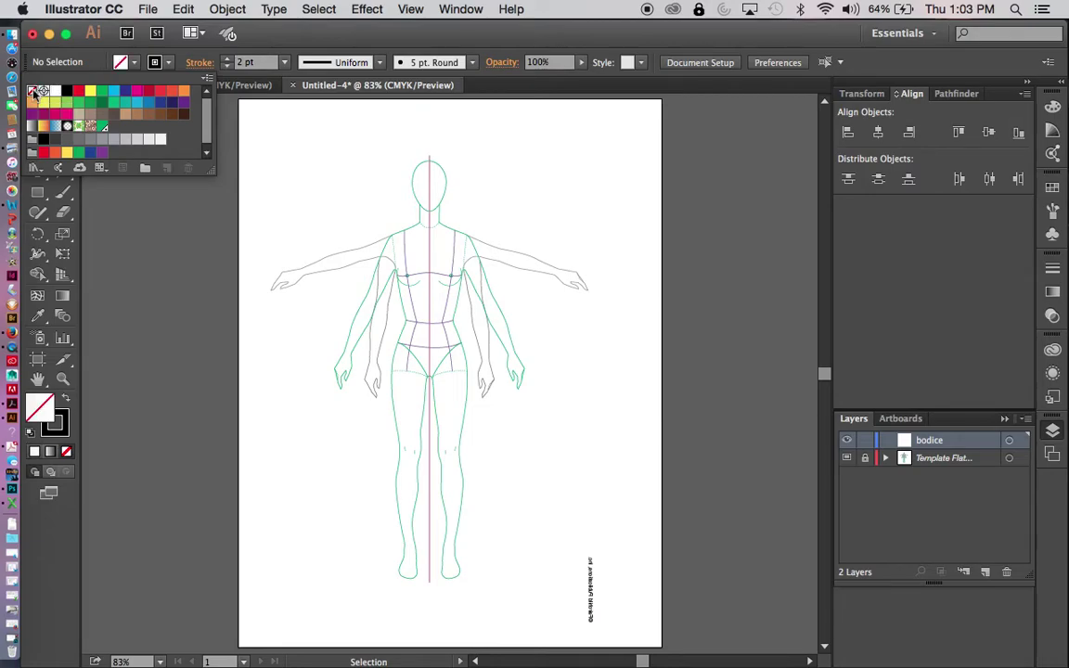
pyautogui.click(55, 90)
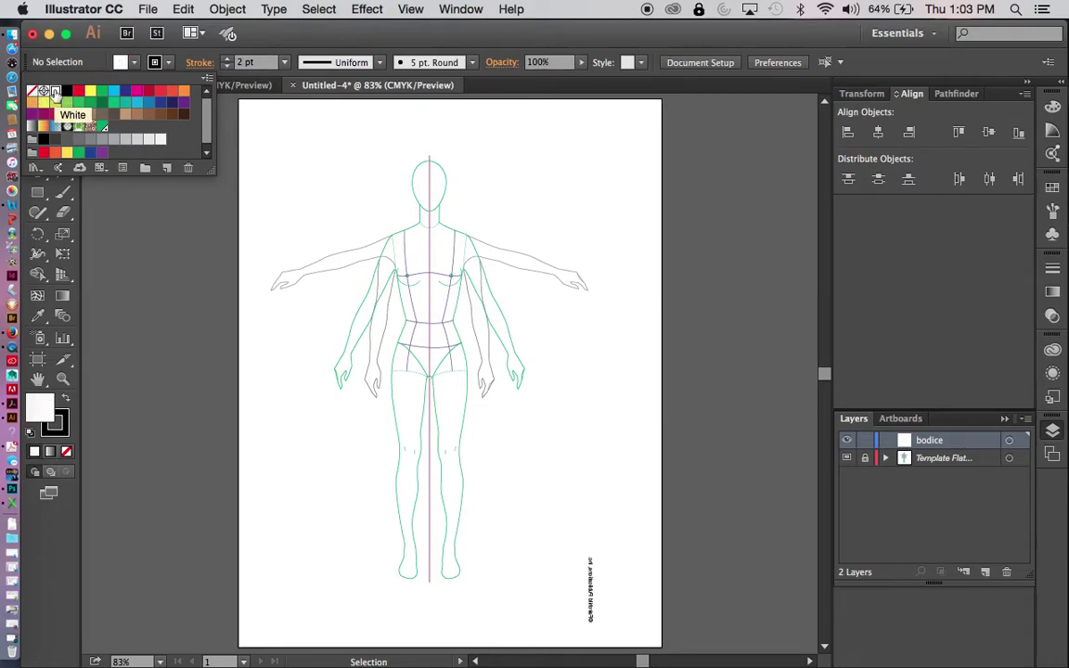
pyautogui.click(155, 205)
# Toggle the fill to None with the / shortcut, then restore it to White
pyautogui.press('/')
pyautogui.press('d')
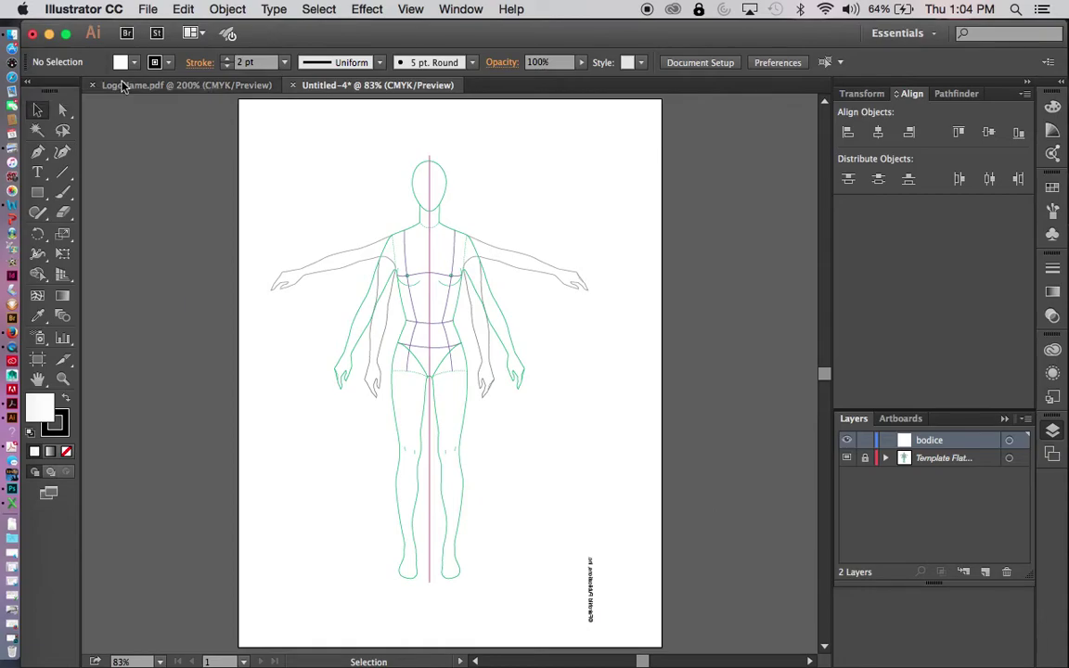
pyautogui.press('/')
pyautogui.click(135, 63)
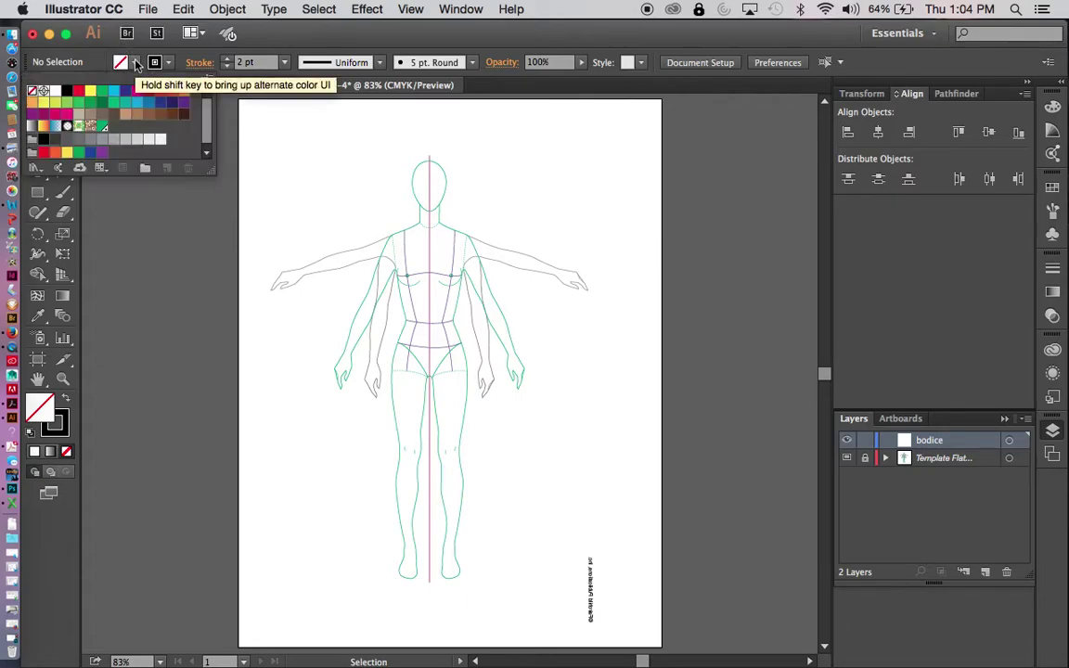
pyautogui.click(56, 90)
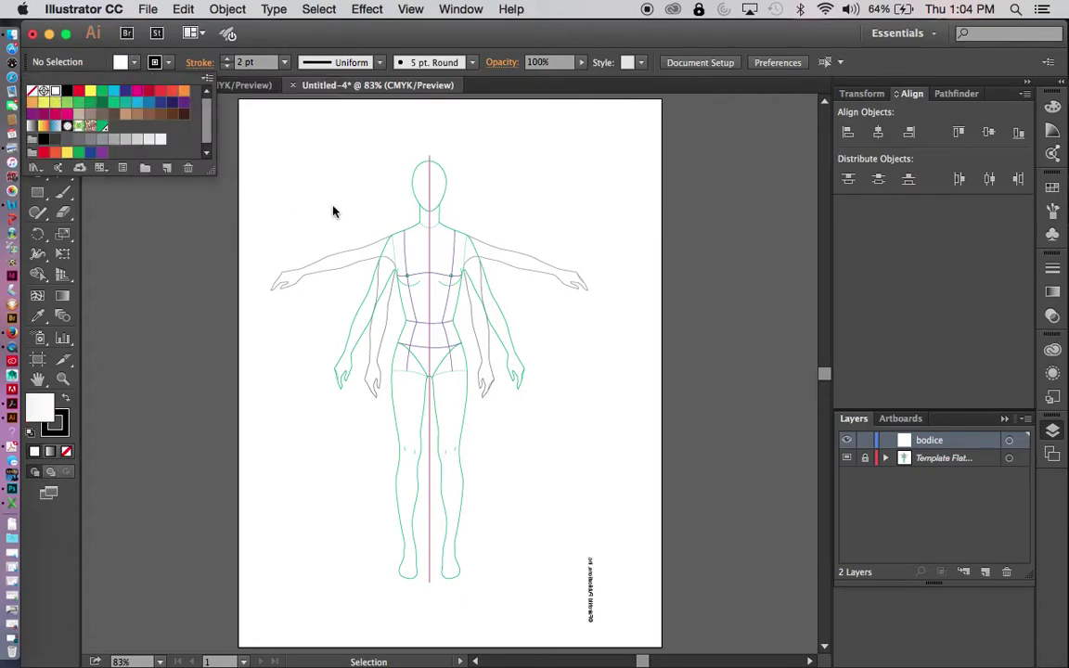
pyautogui.click(334, 212)
# Zoom in on the croquis shoulders and torso and set the stroke weight to 1 pt
pyautogui.press('z')
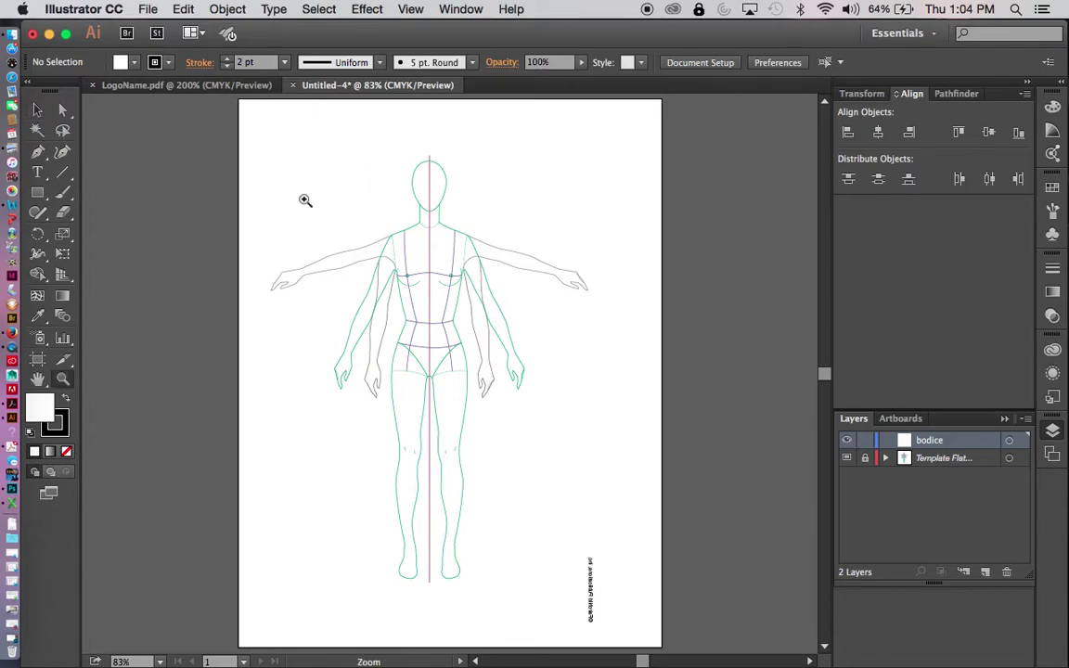
pyautogui.moveTo(304, 173); pyautogui.dragTo(561, 425)
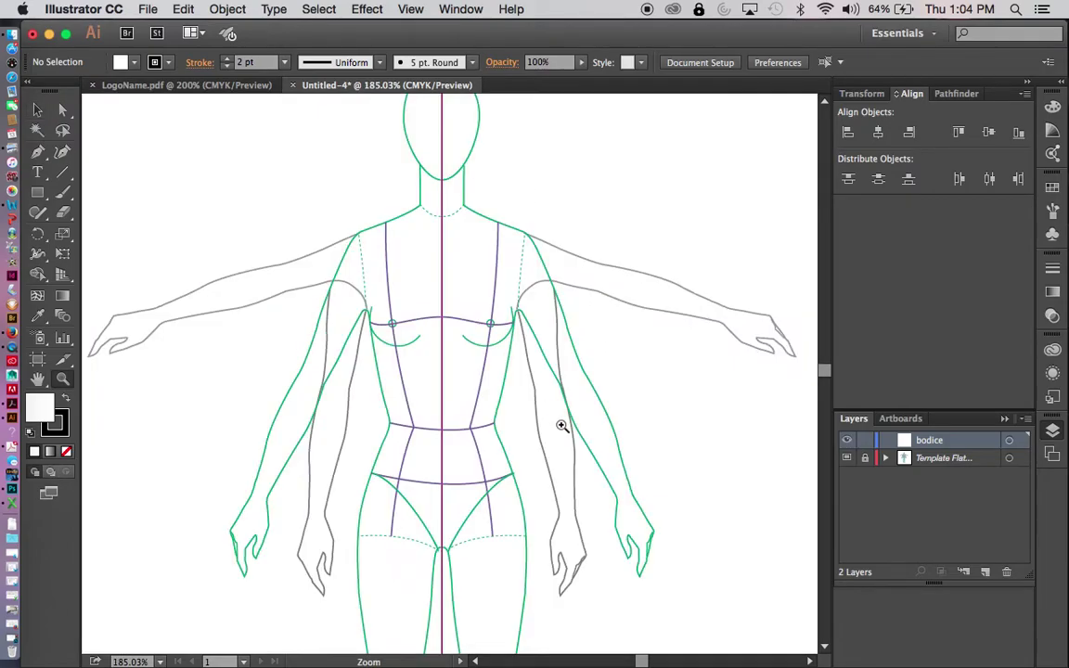
pyautogui.moveTo(248, 155)
pyautogui.mouseDown()
pyautogui.moveTo(420, 403)
pyautogui.moveTo(660, 559)
pyautogui.mouseUp()
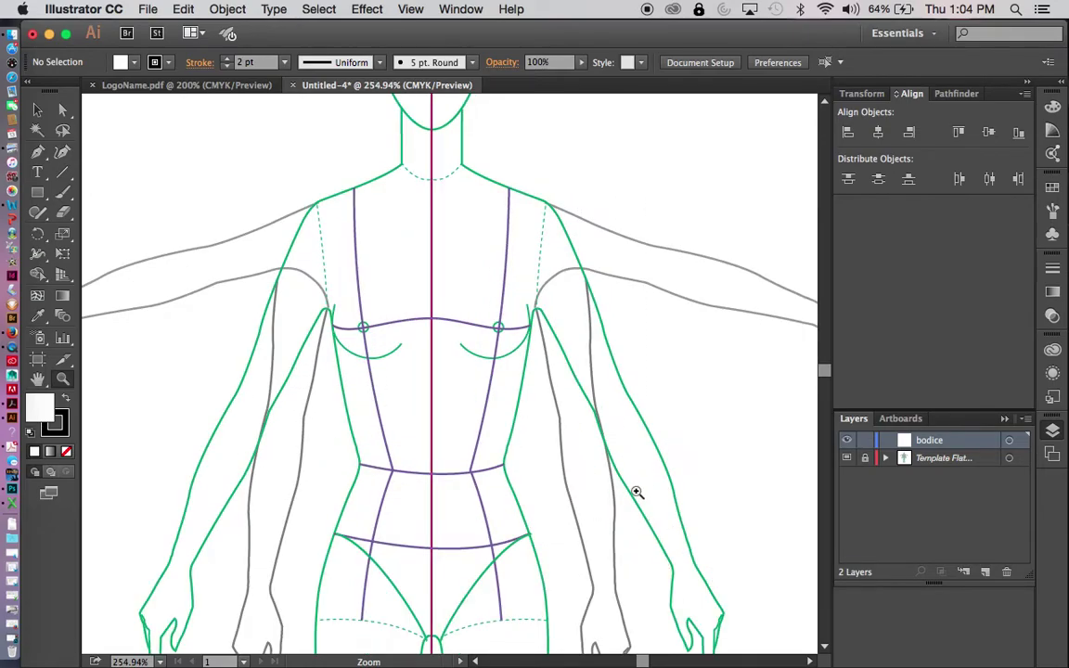
pyautogui.scroll(-2, 637, 501)
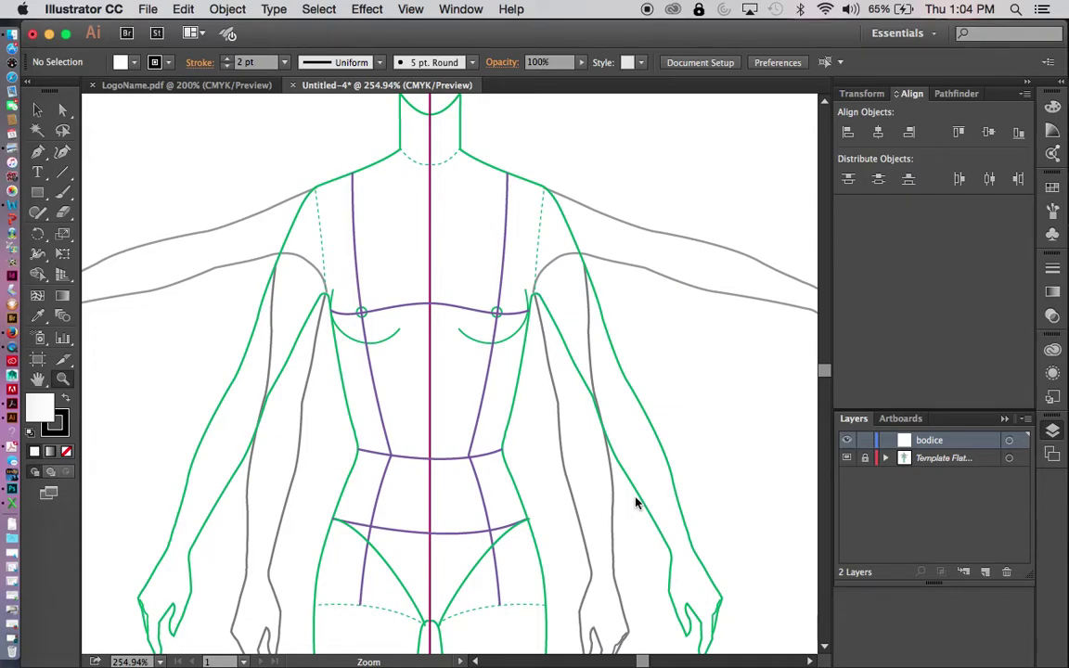
pyautogui.press('p')
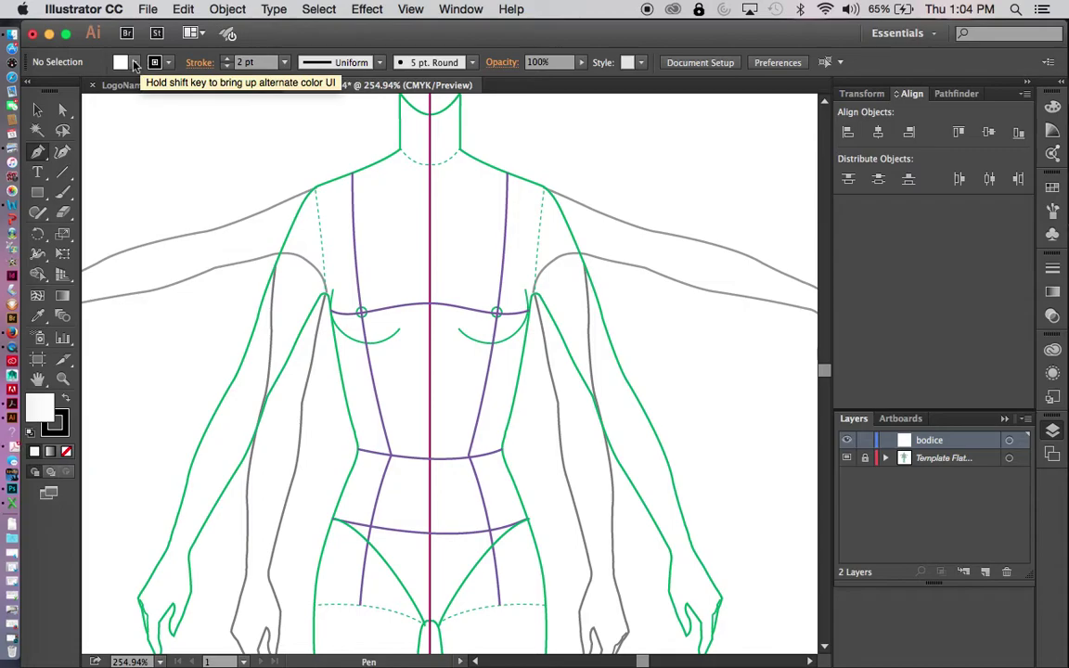
pyautogui.click(284, 62)
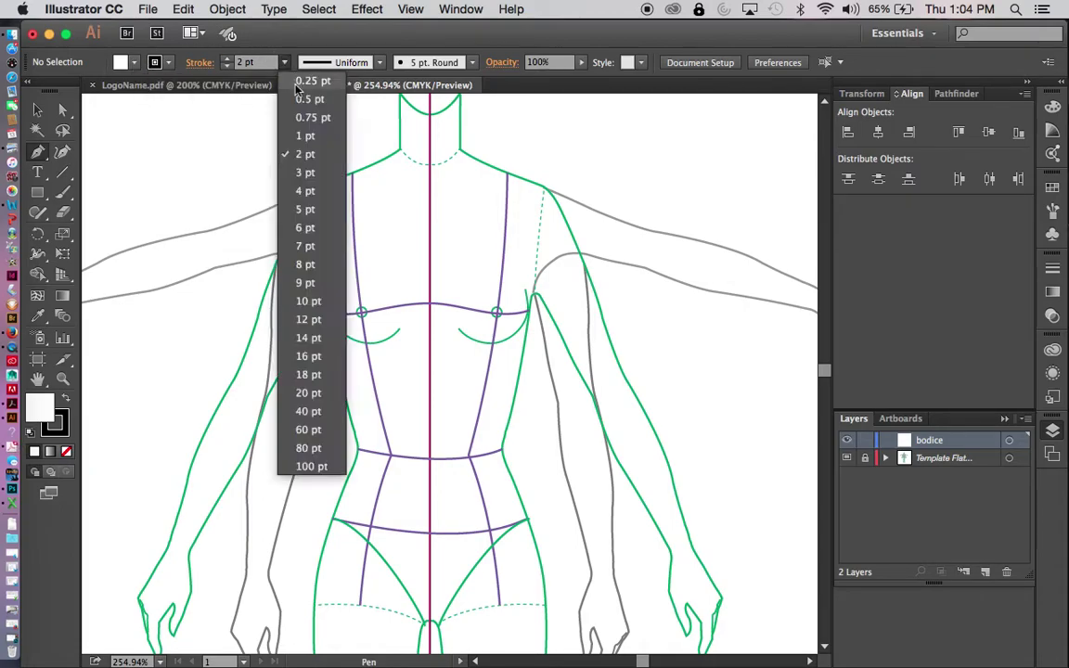
pyautogui.click(307, 136)
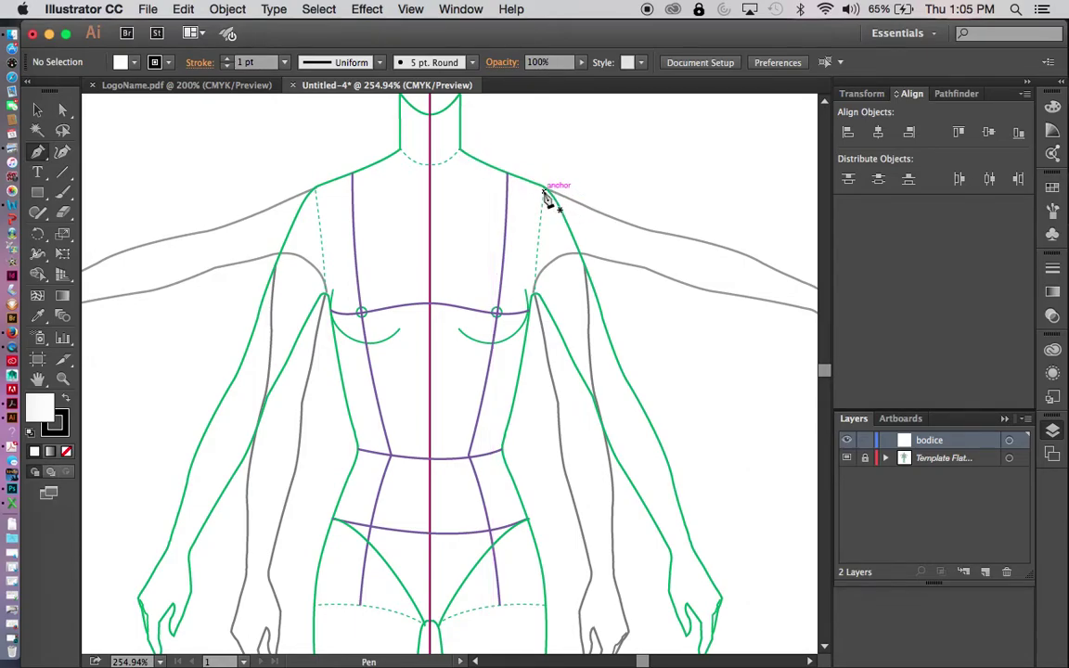
# Pen-trace the right half from neckline to shoulder, round the armhole, then down the side seam to the waist
pyautogui.click(502, 166)
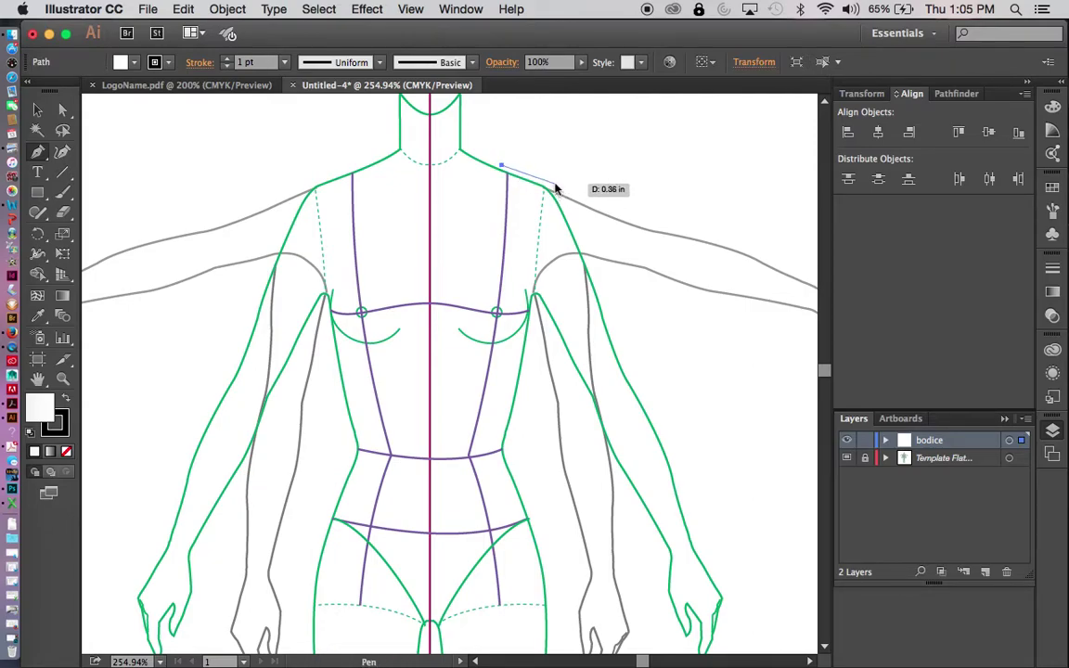
pyautogui.click(554, 183)
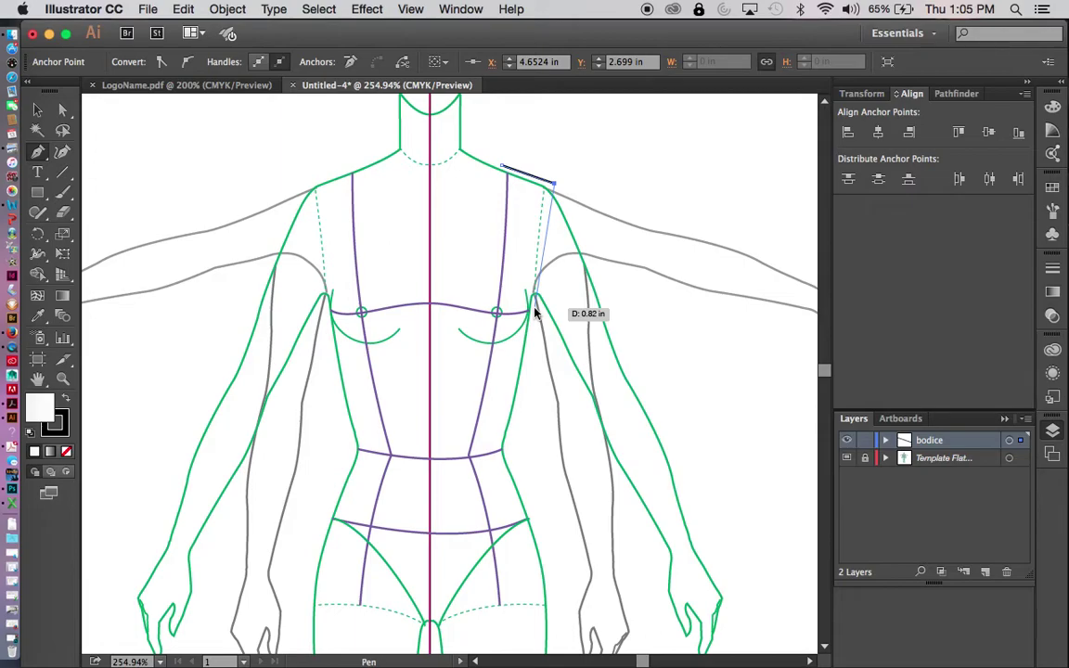
pyautogui.moveTo(536, 313); pyautogui.dragTo(538, 369)
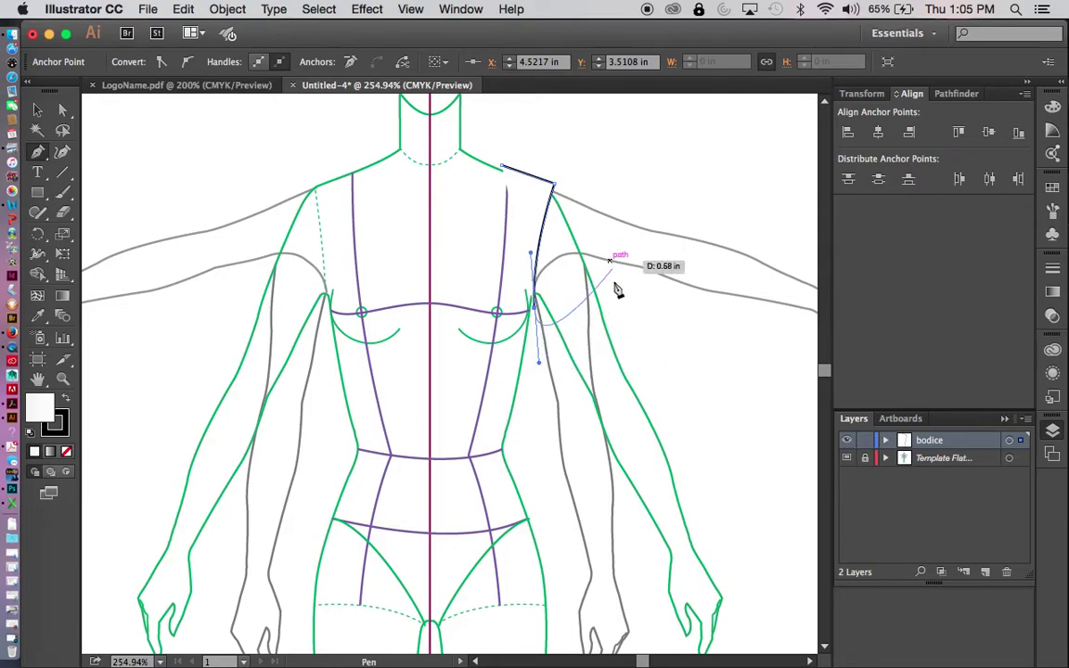
pyautogui.moveTo(353, 240); pyautogui.dragTo(387, 307)
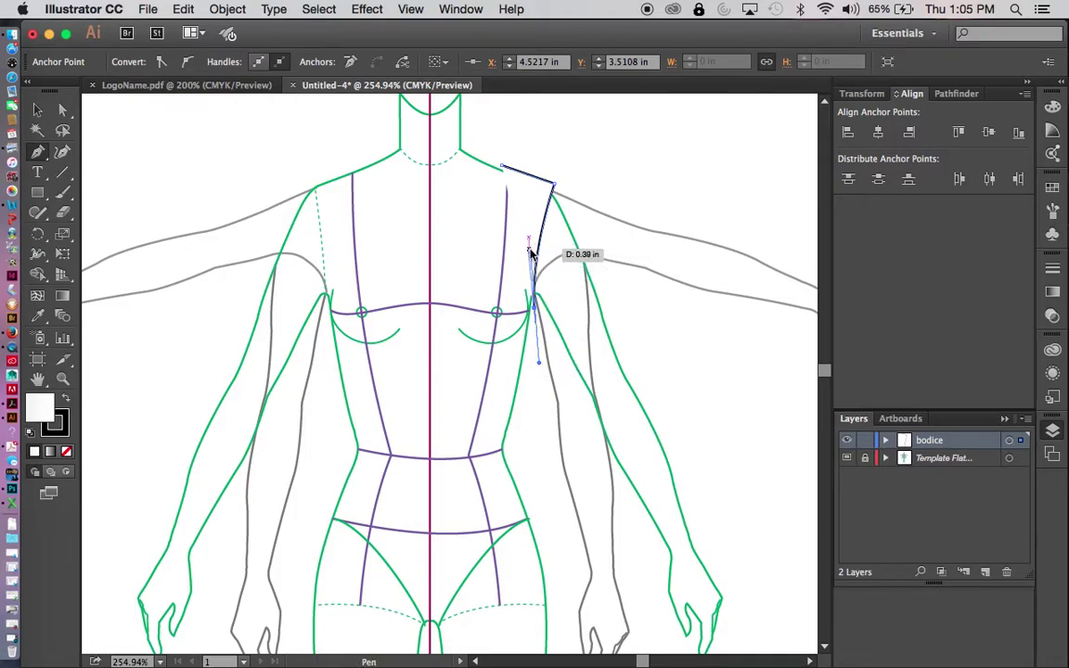
pyautogui.click(535, 309)
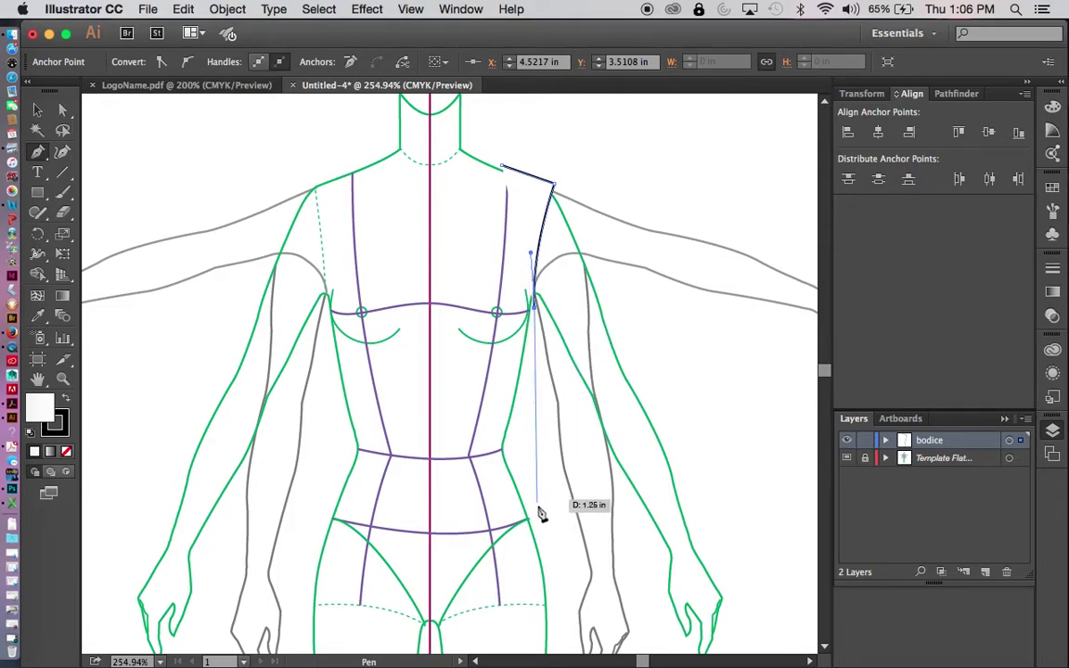
pyautogui.click(549, 557)
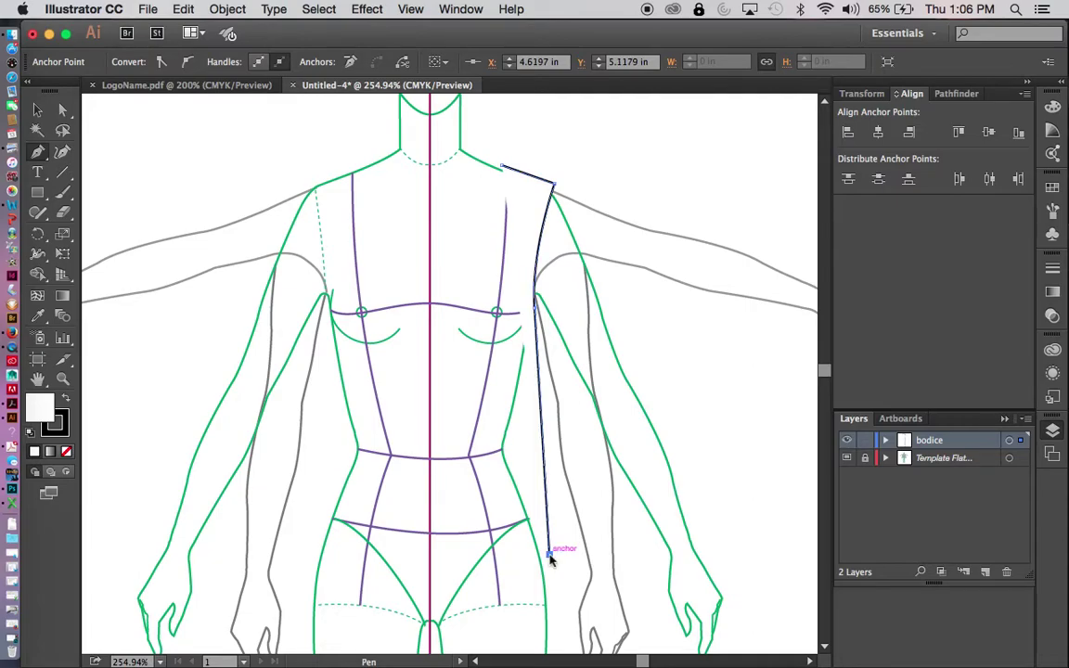
pyautogui.press('v')
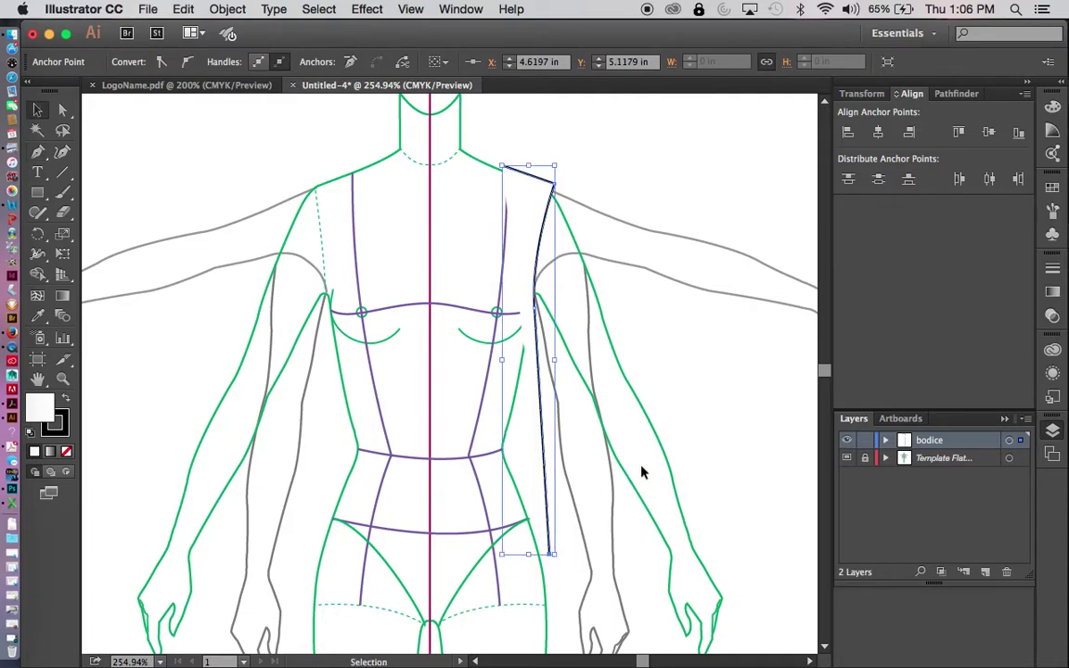
# Reselect the shirt outline and bend its lower side segment with the Anchor Point tool
pyautogui.click(641, 471)
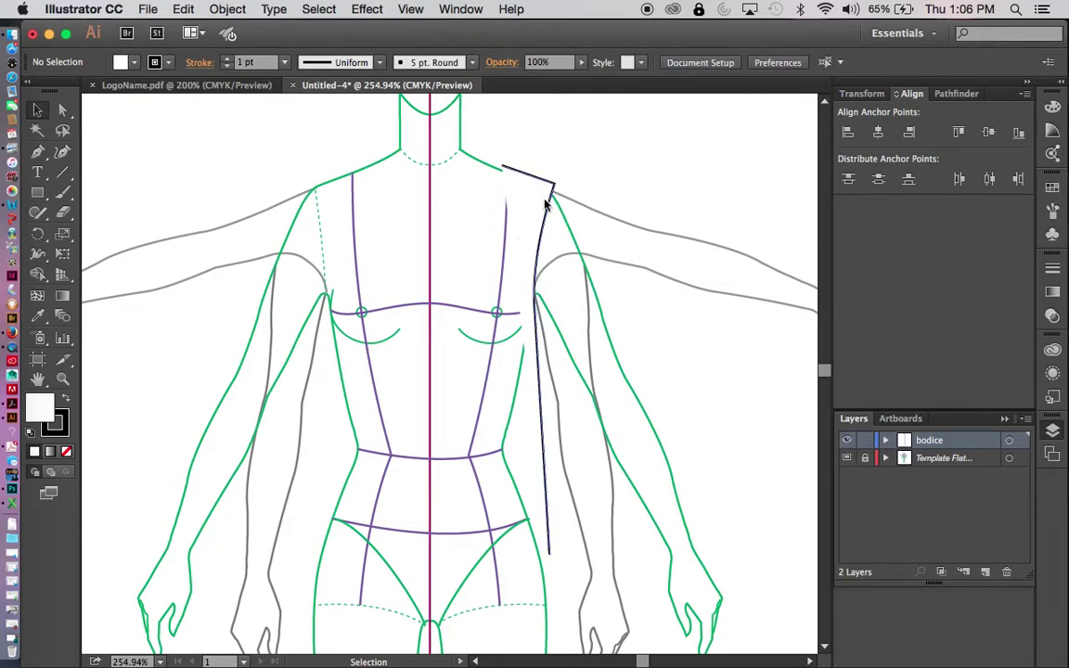
pyautogui.click(546, 205)
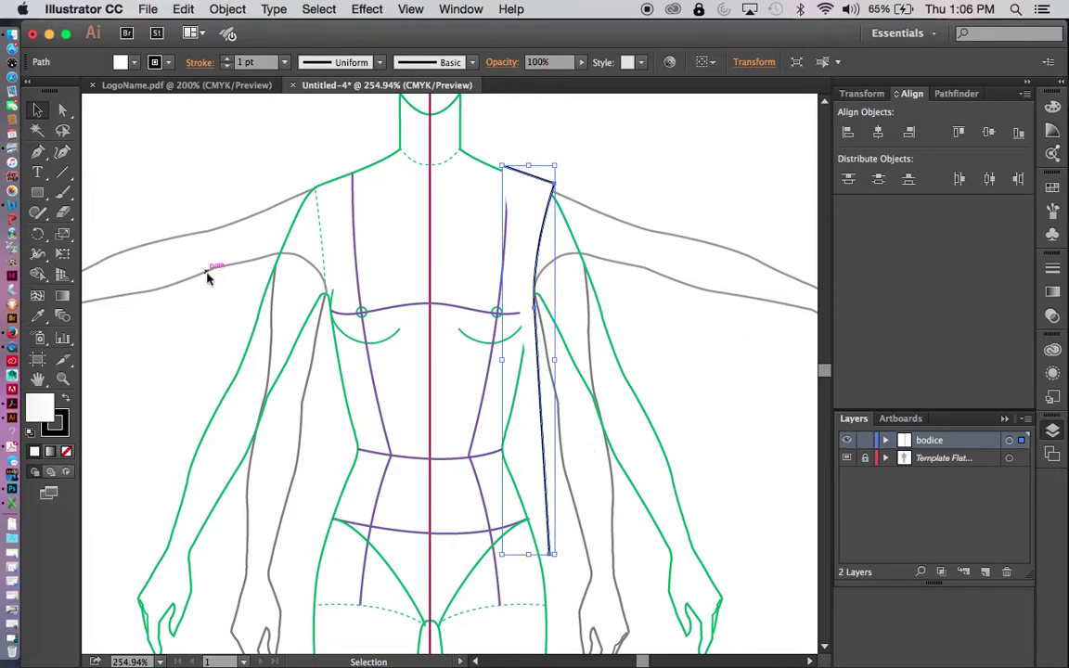
pyautogui.moveTo(37, 211); pyautogui.dragTo(107, 214)
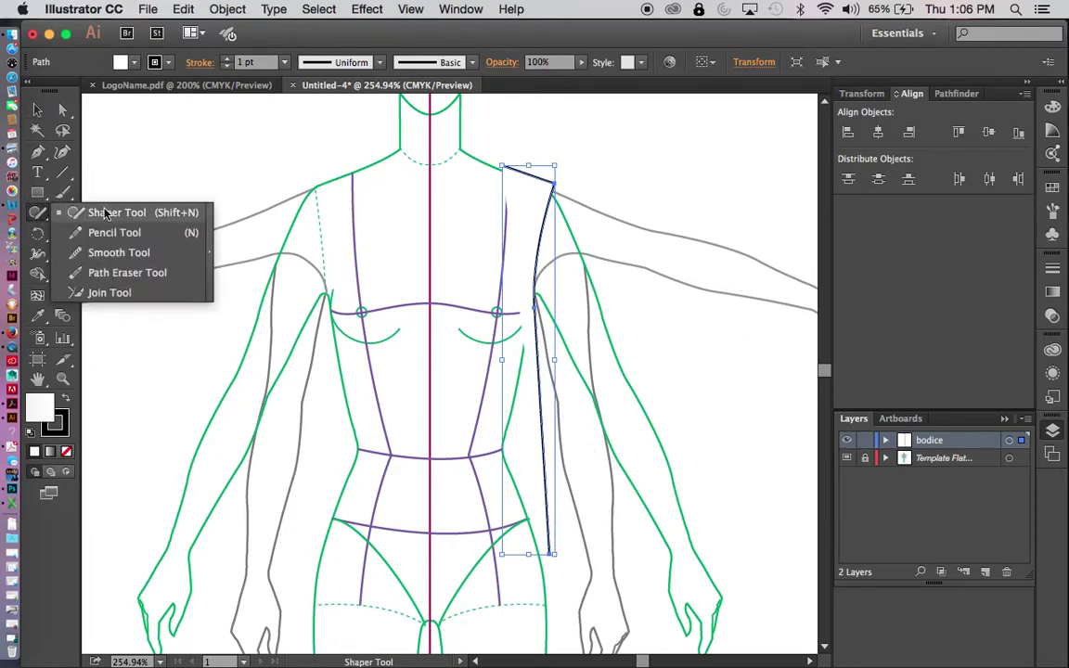
pyautogui.click(95, 190)
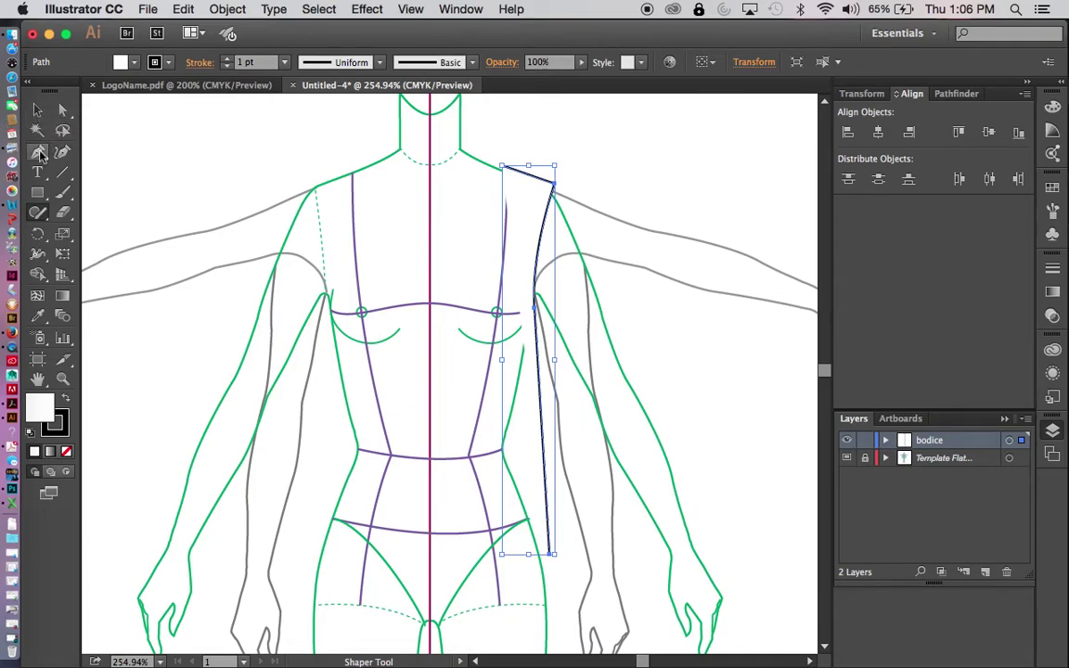
pyautogui.moveTo(37, 150); pyautogui.dragTo(104, 215)
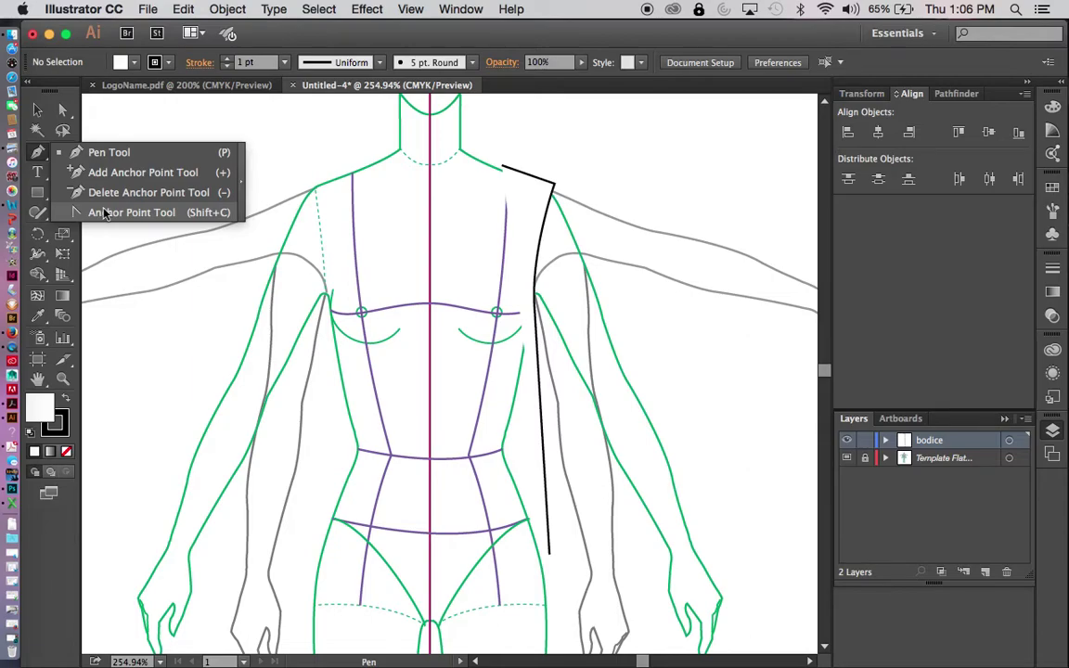
pyautogui.click(197, 217)
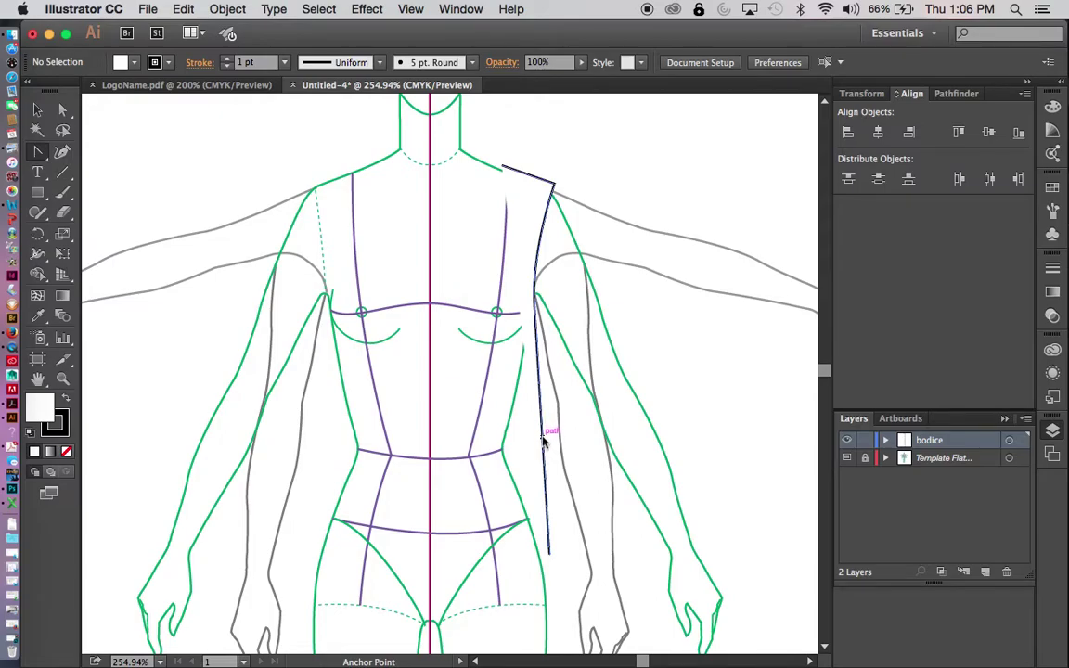
pyautogui.moveTo(544, 442); pyautogui.dragTo(538, 449)
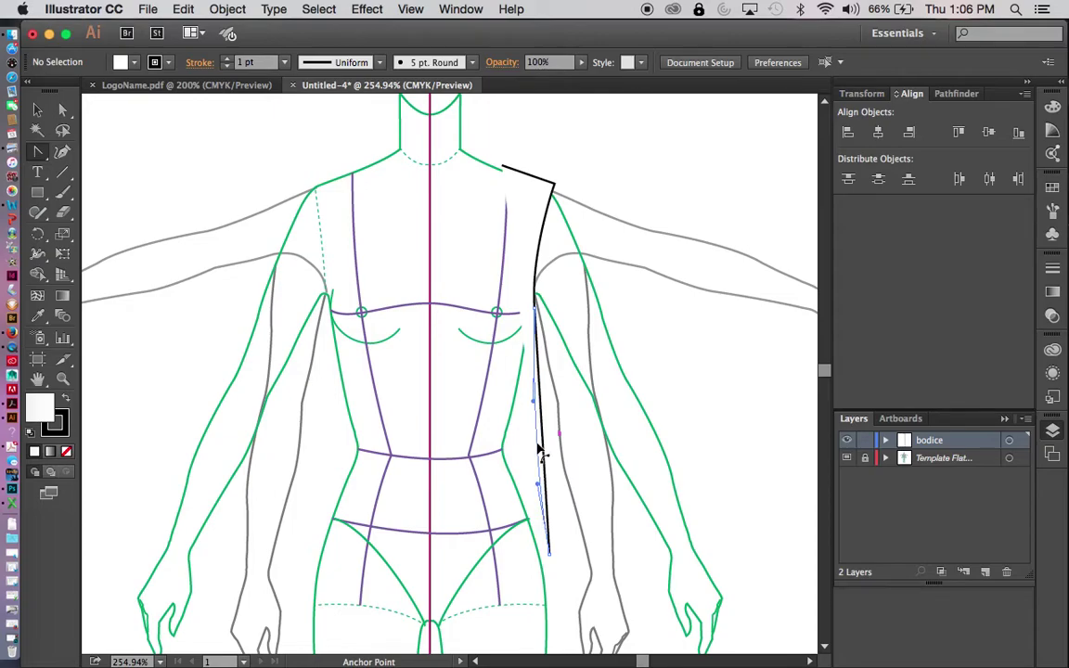
# Finish curving the side seam toward the waist and reselect the right bodice outline
pyautogui.click(539, 449)
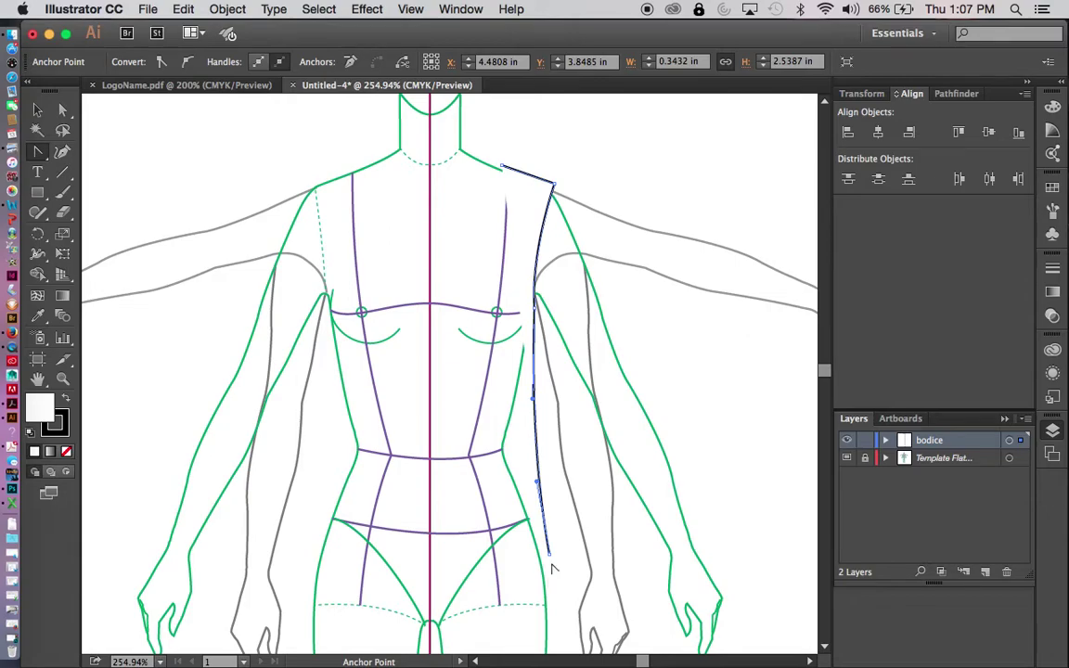
pyautogui.press('v')
pyautogui.click(595, 520)
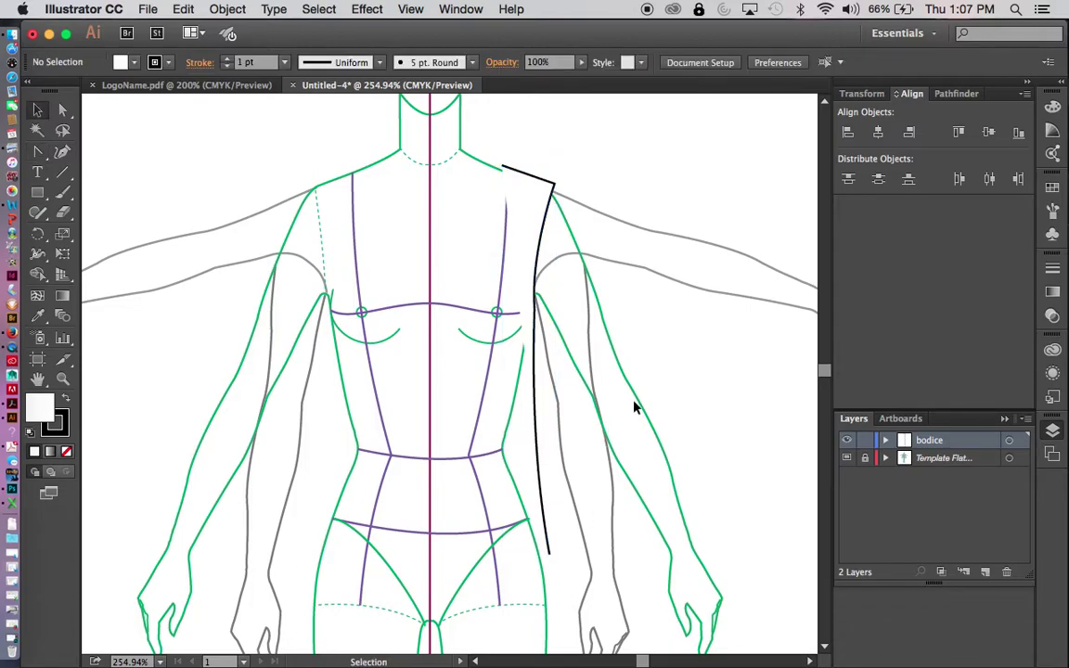
pyautogui.click(537, 182)
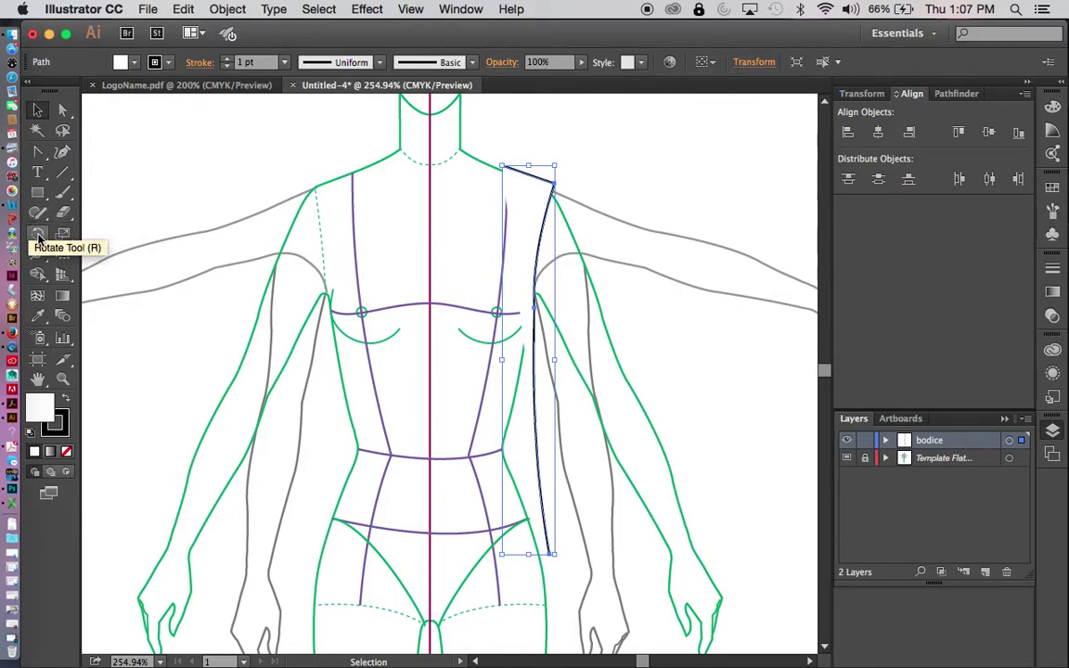
pyautogui.click(38, 237)
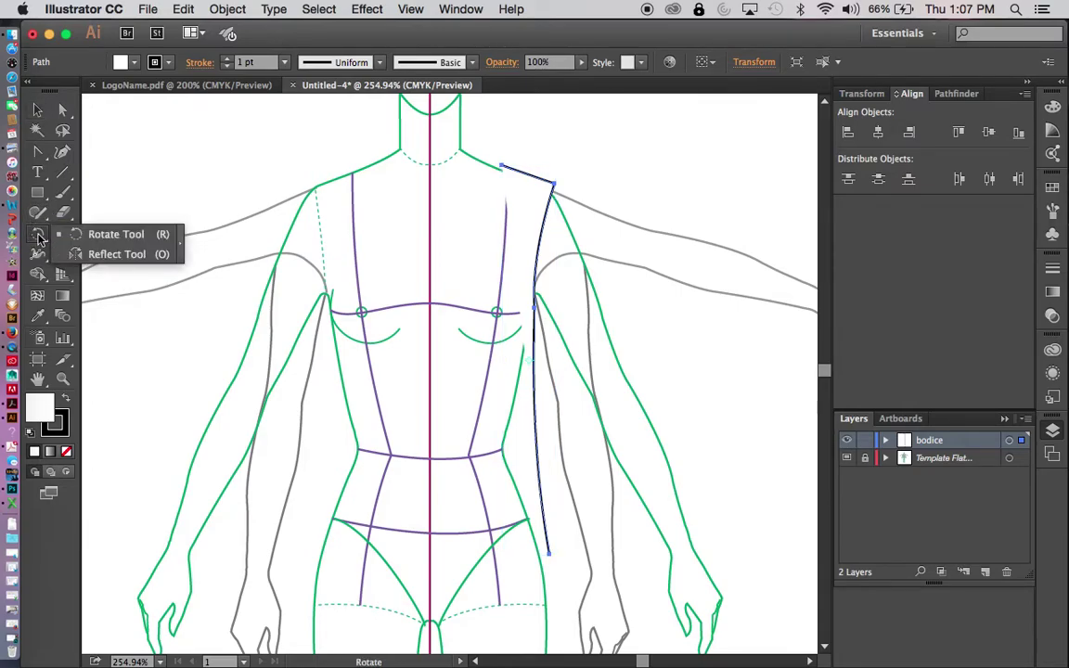
# Reflect a copy of the right bodice across the centre line on a vertical 90° axis
pyautogui.click(104, 256)
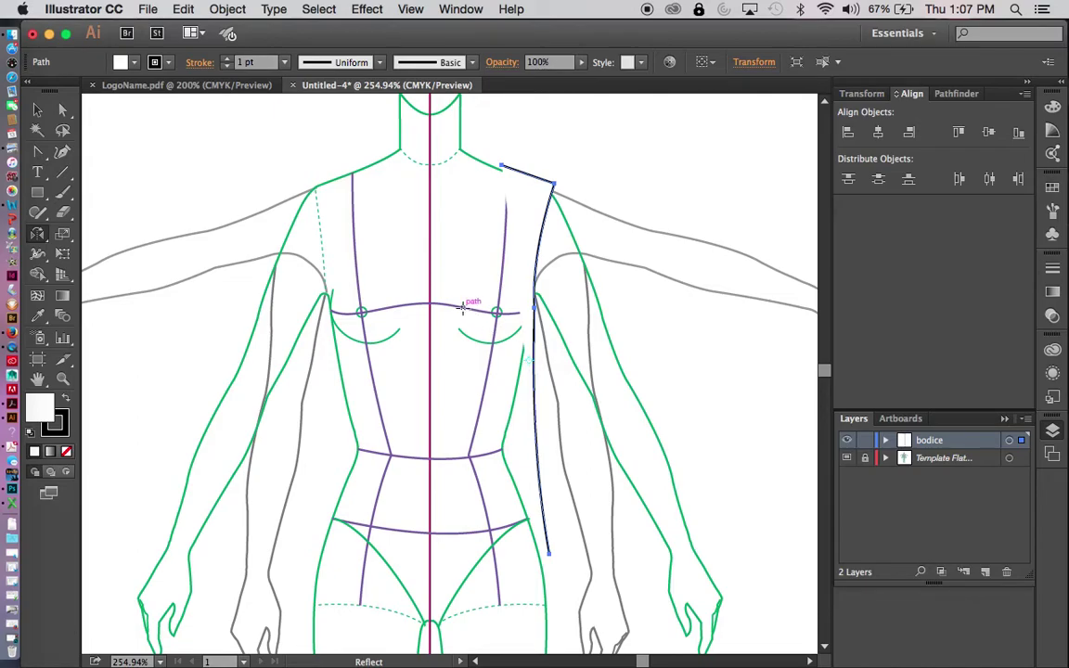
pyautogui.click(430, 306)
pyautogui.keyDown('alt'); pyautogui.click(429, 169); pyautogui.keyUp('alt')
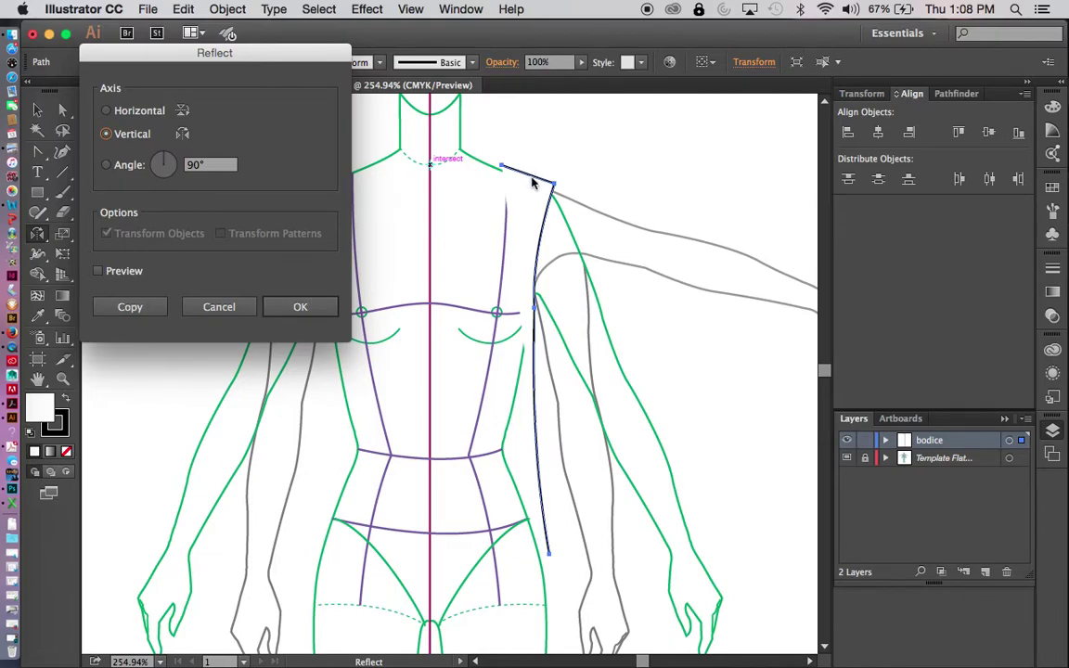
pyautogui.click(131, 307)
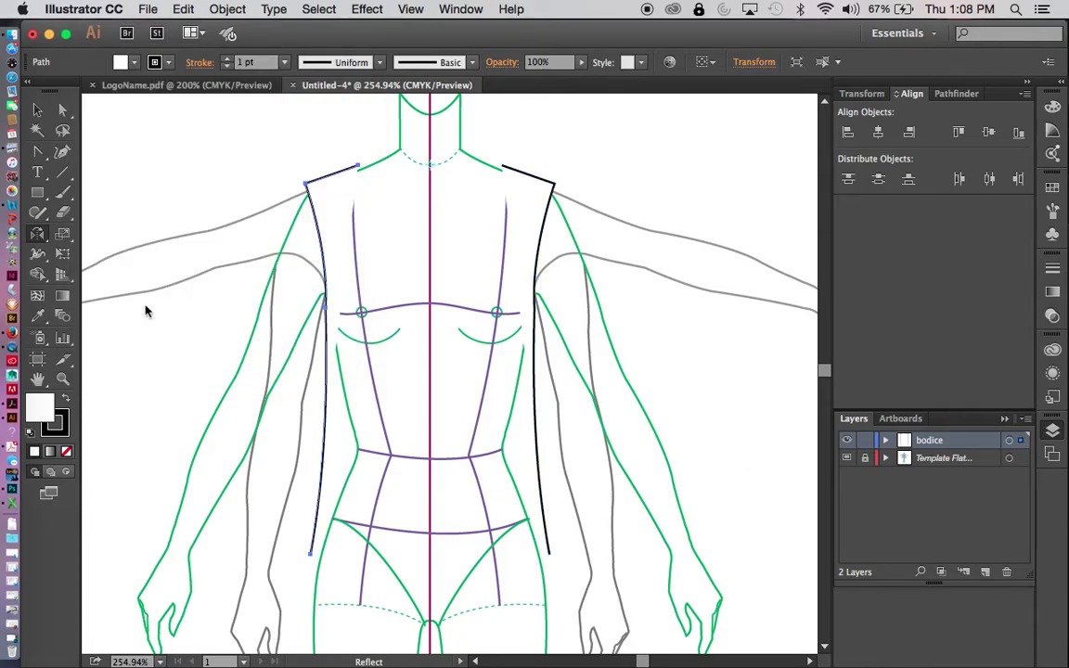
# Marquee-select both bodice halves and Join them twice into one closed white shape
pyautogui.press('v')
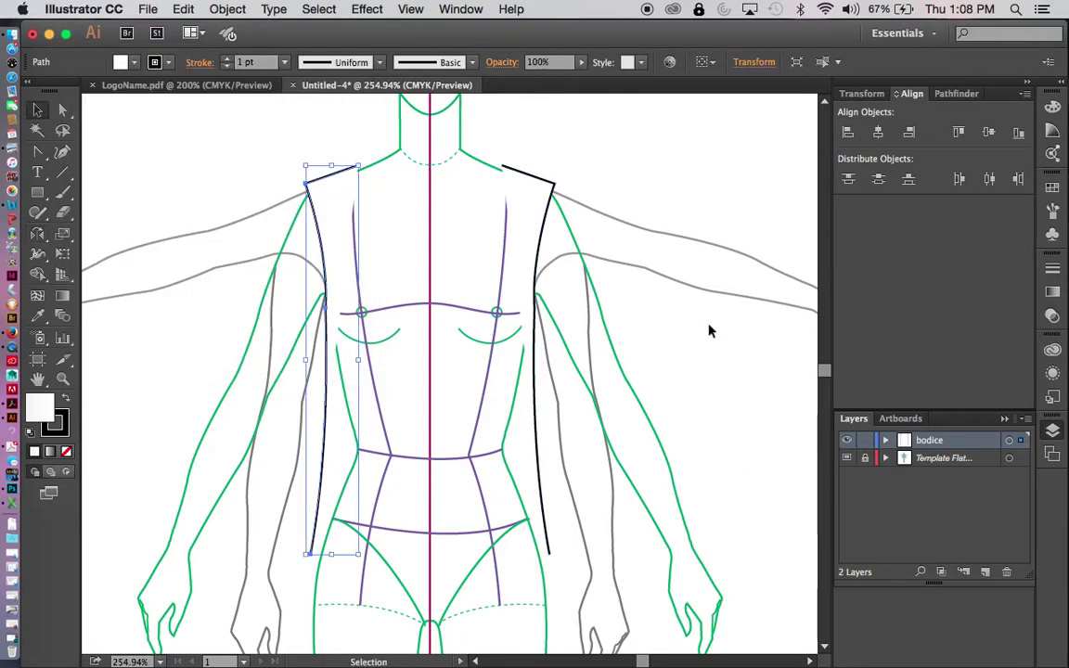
pyautogui.click(637, 287)
pyautogui.moveTo(279, 147); pyautogui.dragTo(575, 213)
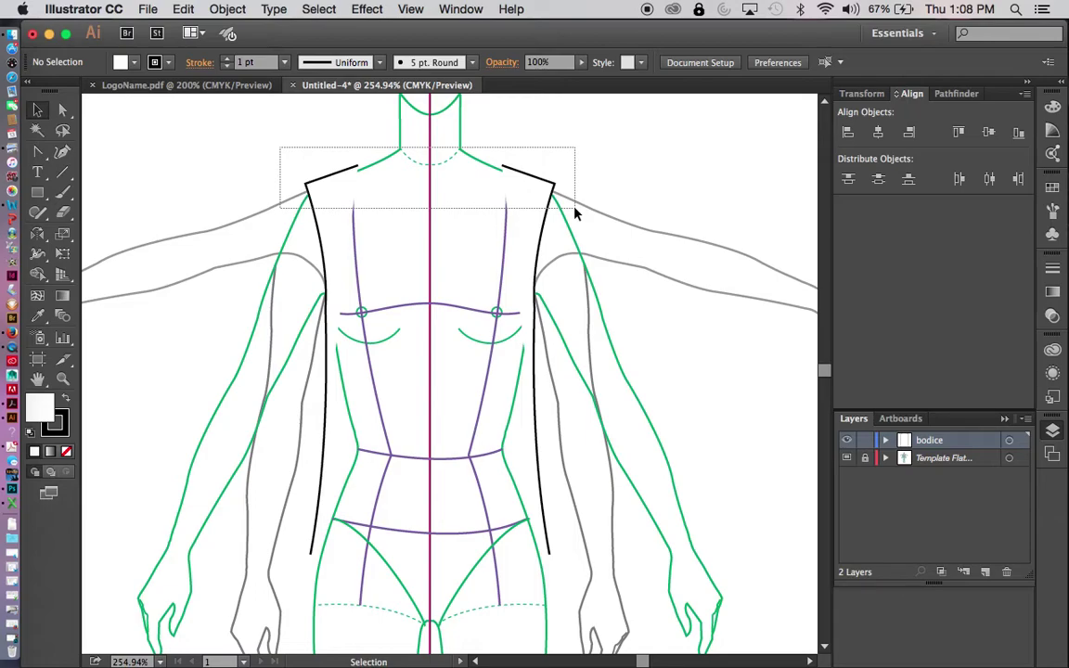
pyautogui.moveTo(574, 214); pyautogui.dragTo(575, 213)
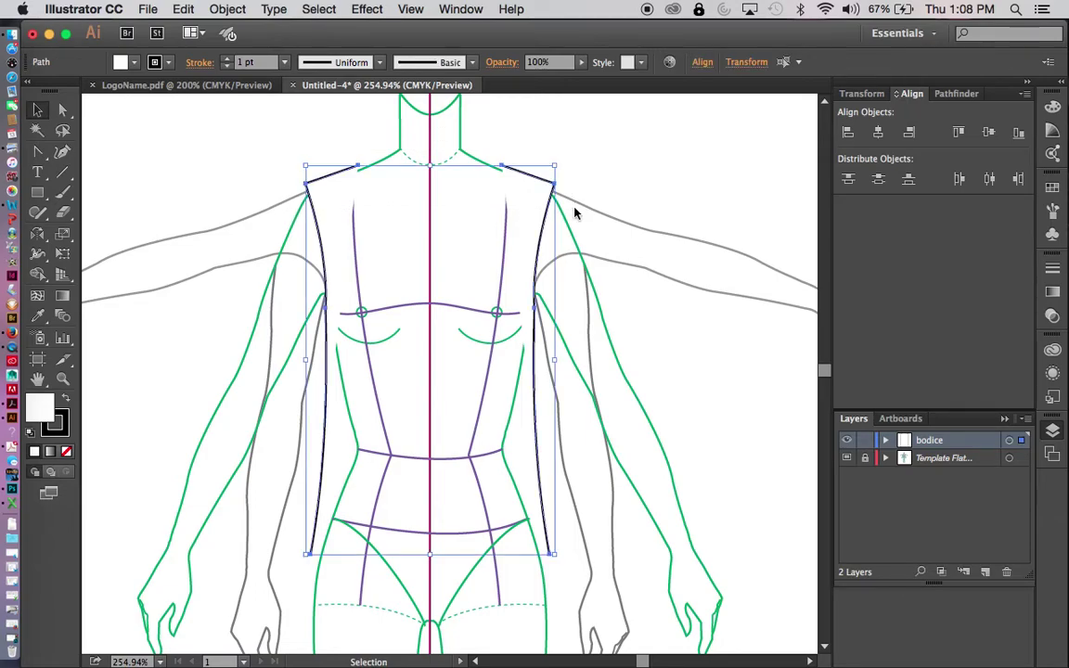
pyautogui.rightClick(671, 172)
pyautogui.click(698, 263)
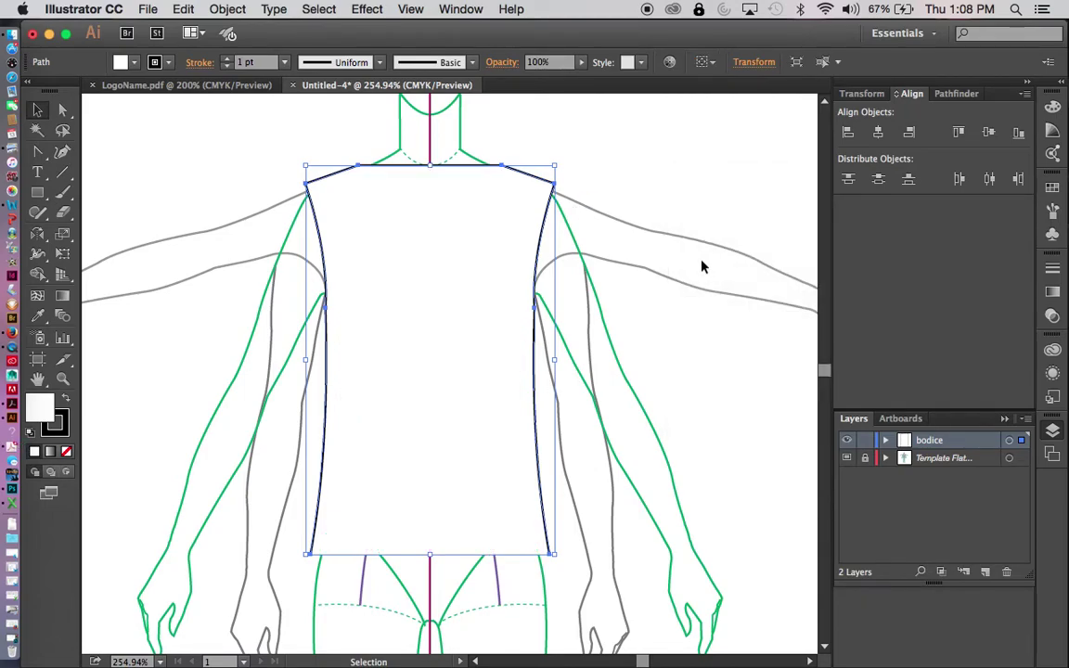
pyautogui.rightClick(677, 188)
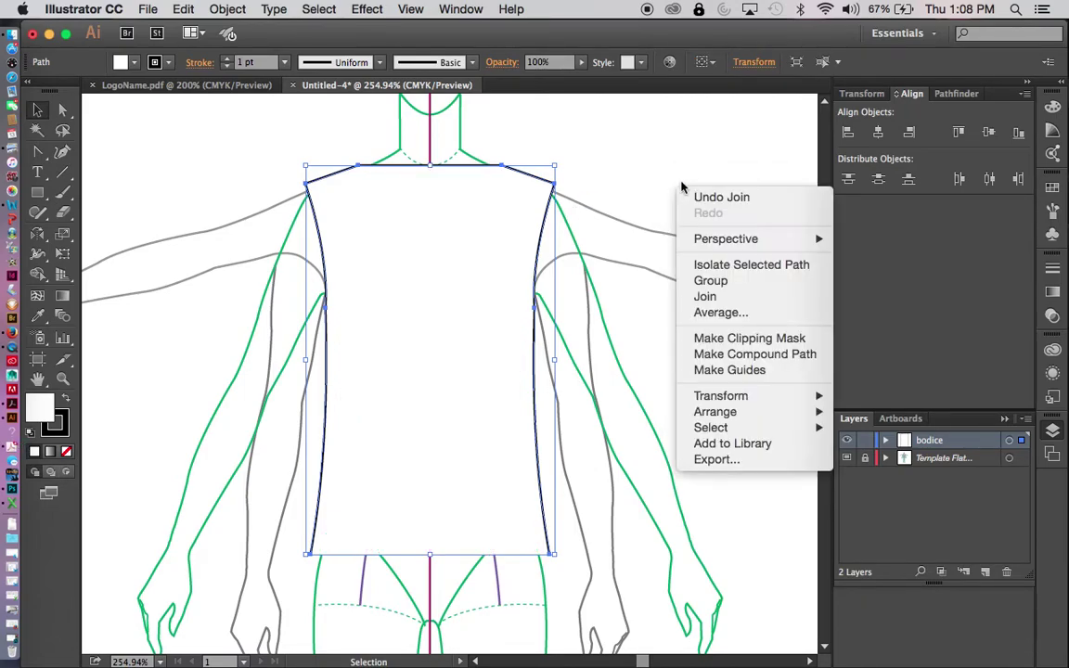
pyautogui.click(717, 297)
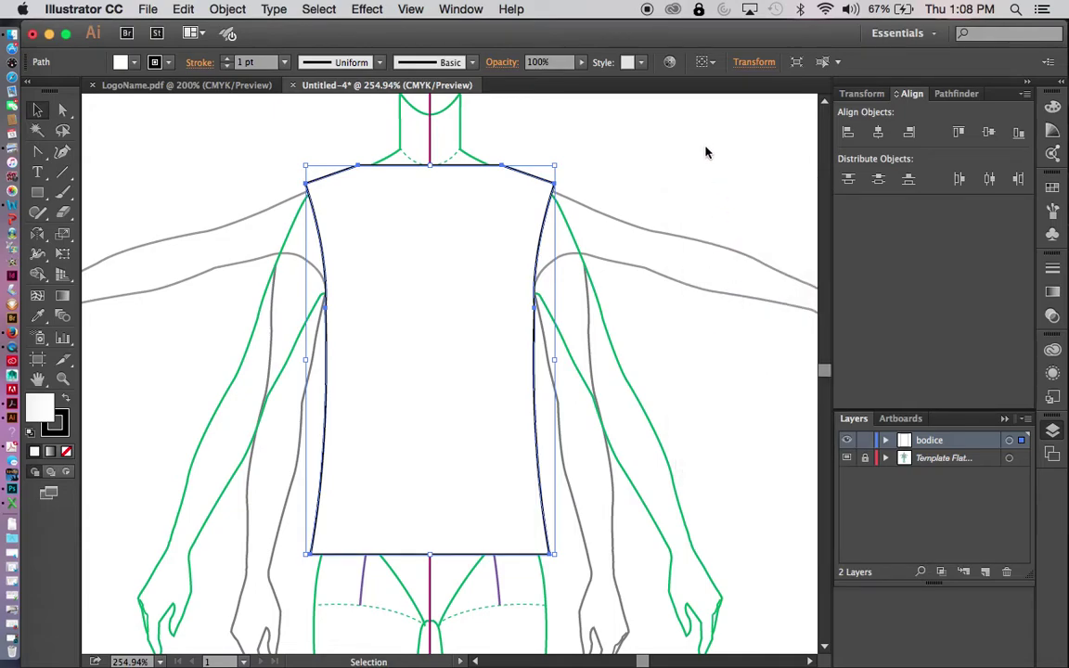
pyautogui.hotkey('shift', 'c')
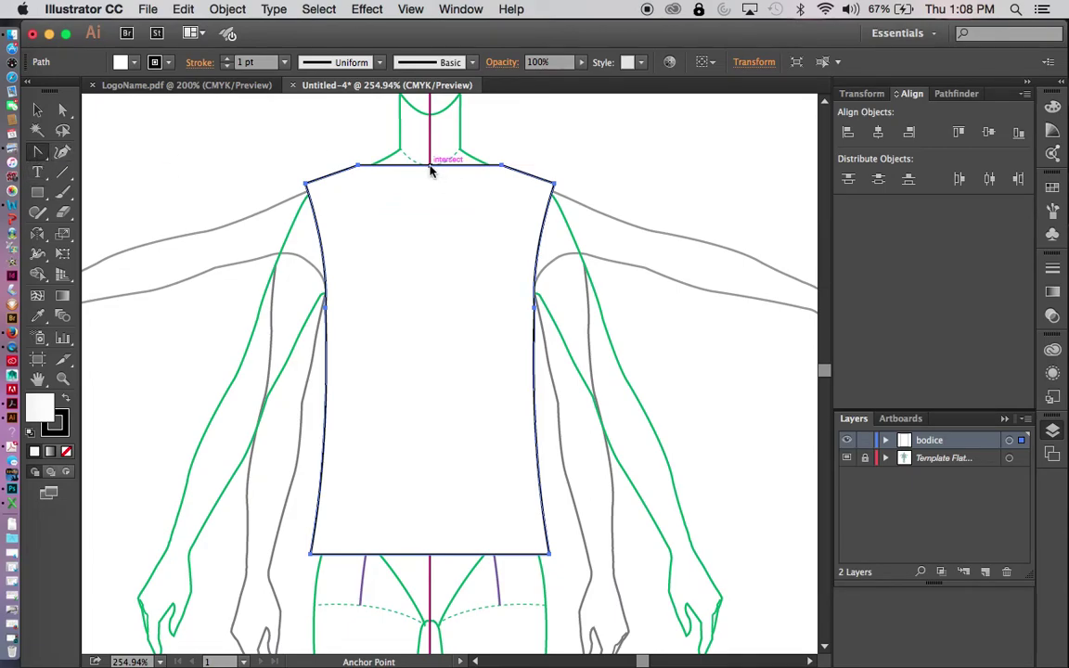
# Bend the top edge into a scooped neckline and the bottom edge into a rounded hem
pyautogui.moveTo(430, 167); pyautogui.dragTo(435, 209)
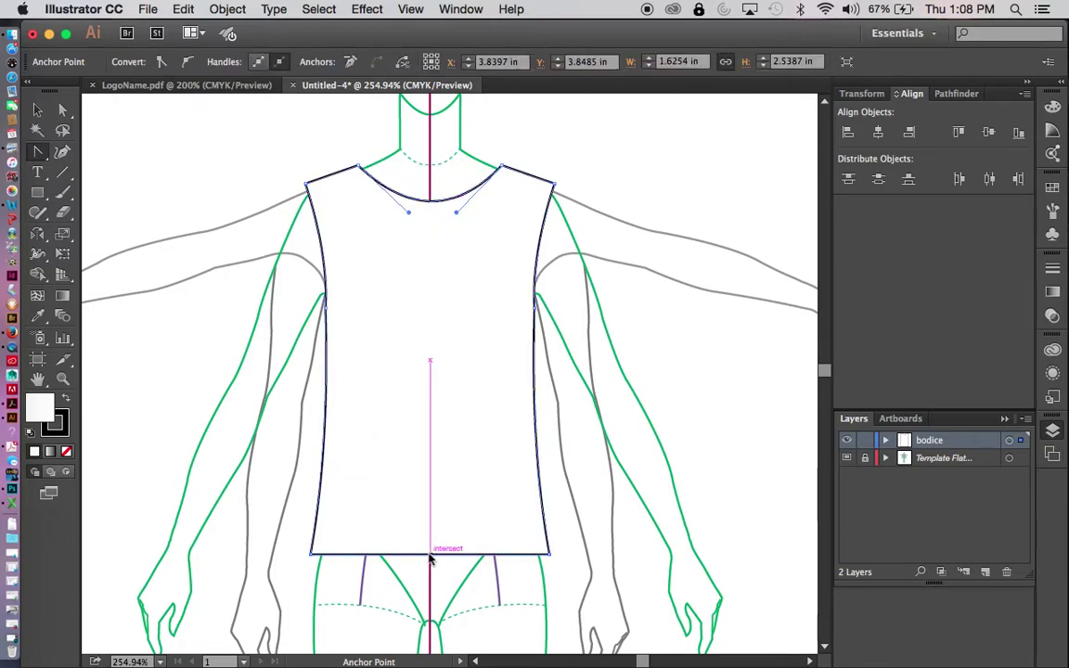
pyautogui.moveTo(430, 557); pyautogui.dragTo(431, 577)
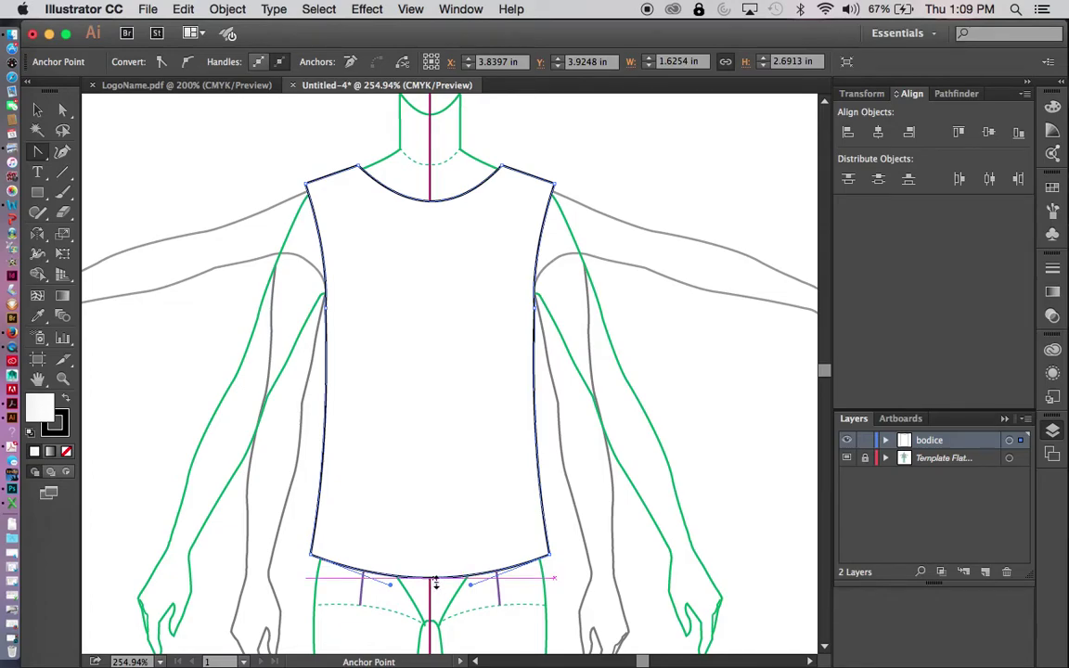
pyautogui.press('v')
pyautogui.click(681, 477)
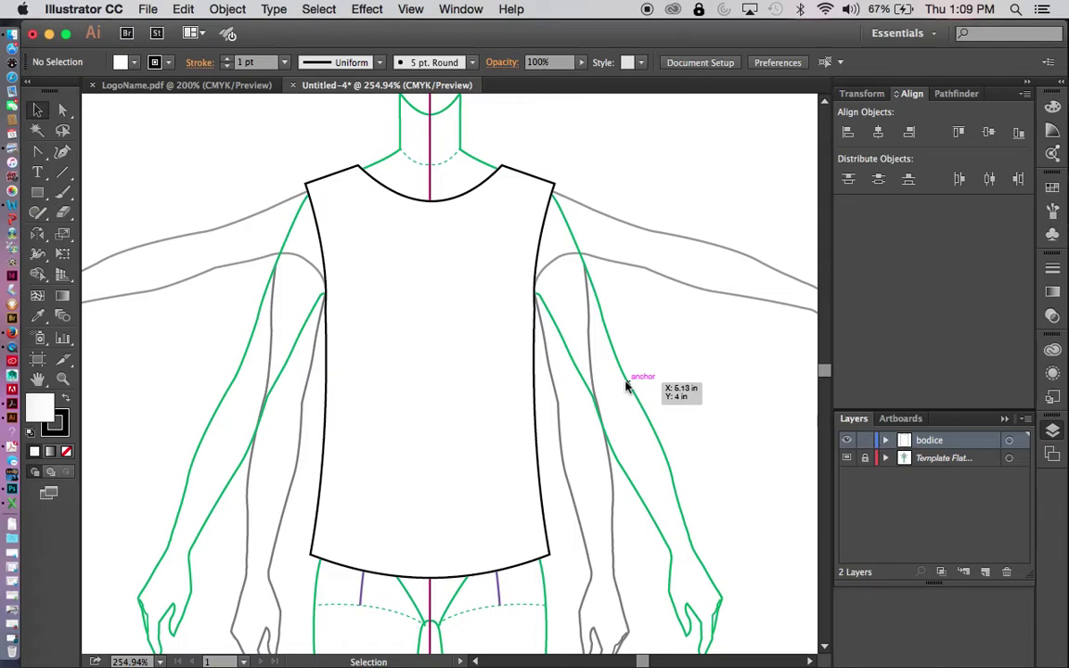
pyautogui.press('p')
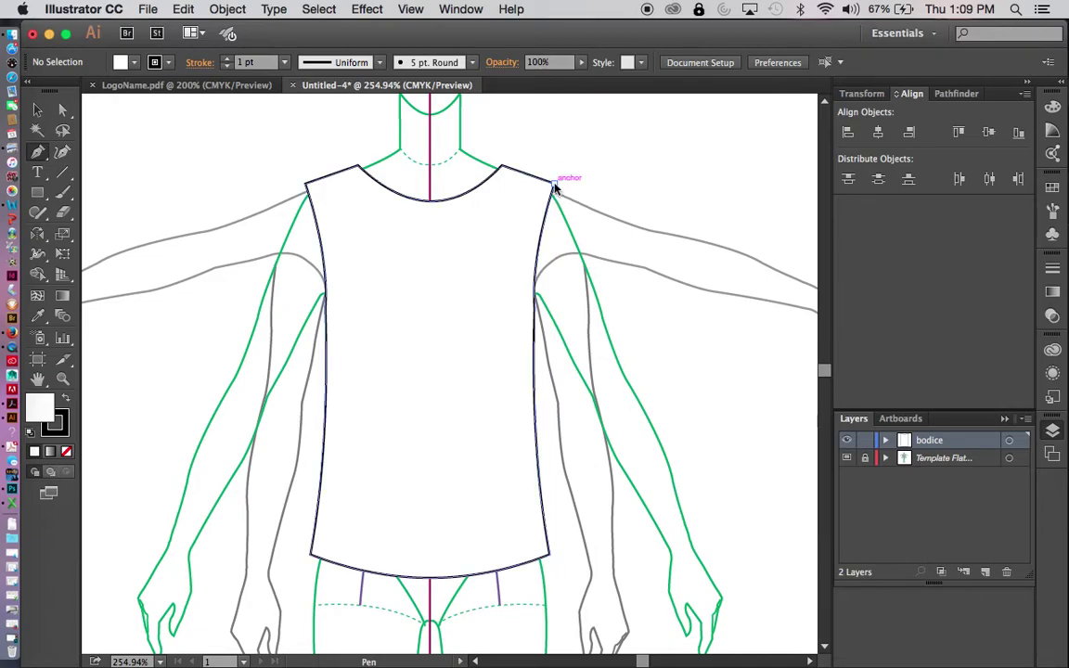
# Draw a four-point right sleeve from the shoulder point to the hem corners and underarm, then select it
pyautogui.click(554, 186)
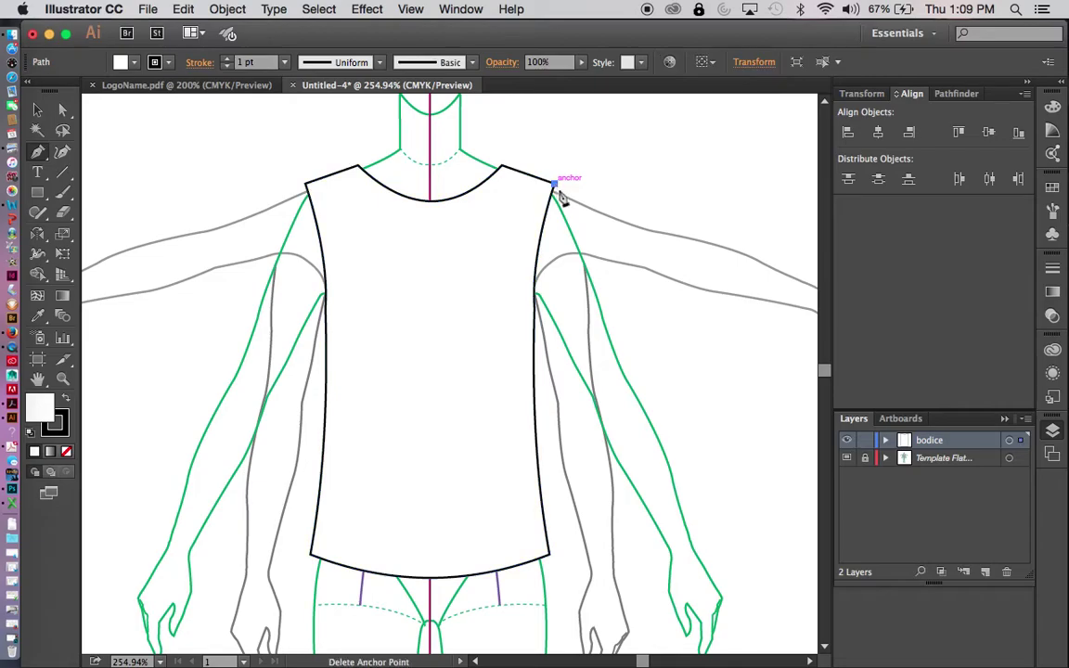
pyautogui.click(611, 310)
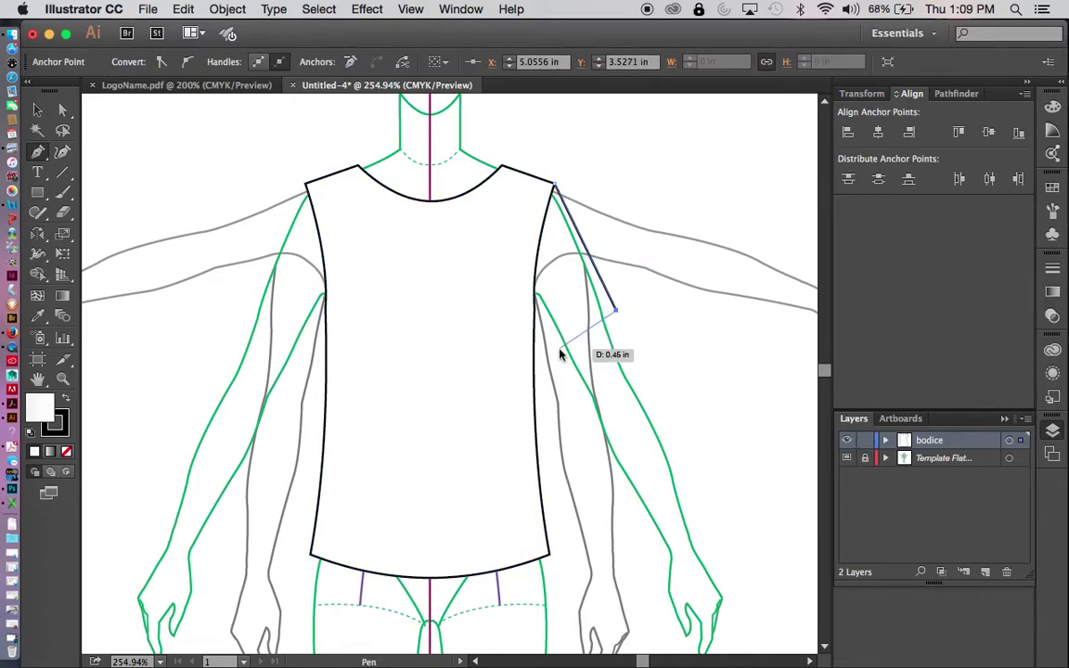
pyautogui.click(555, 346)
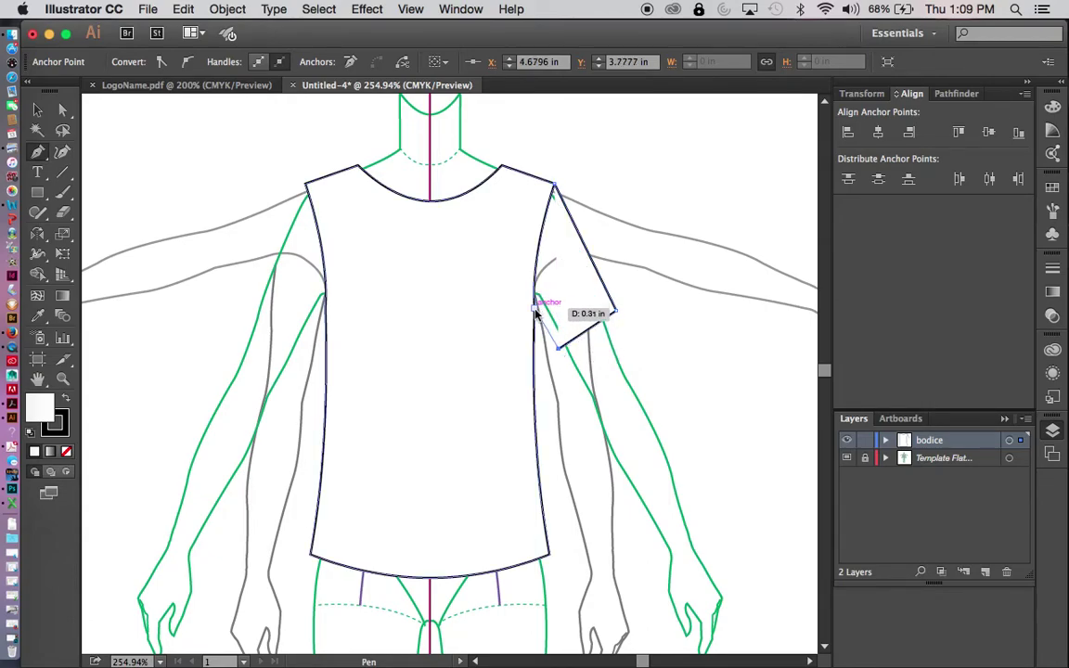
pyautogui.click(535, 311)
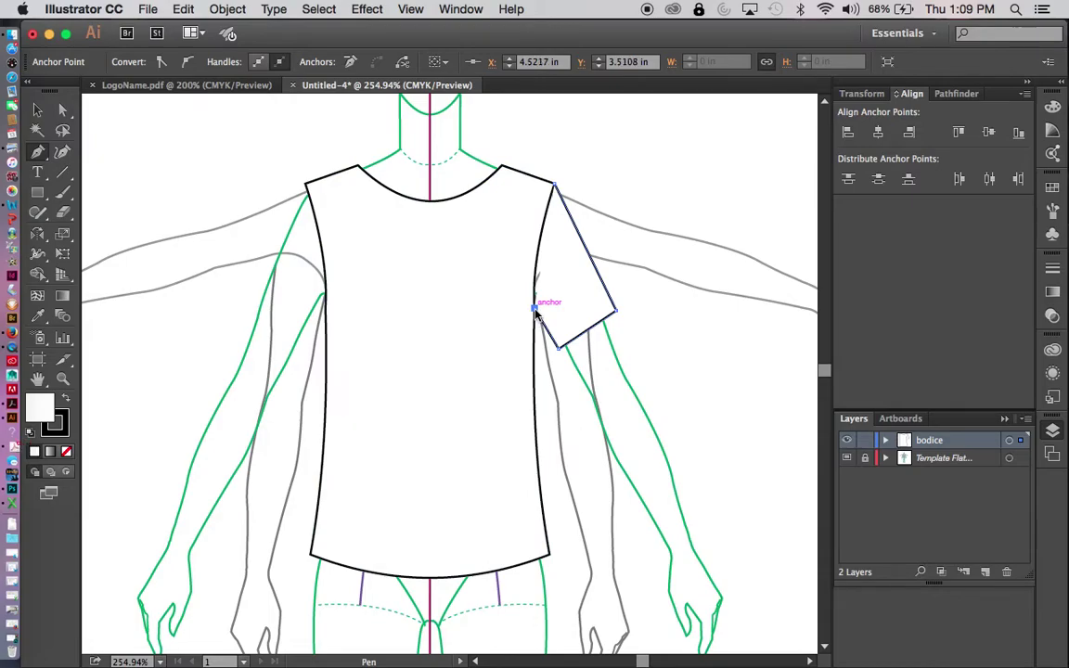
pyautogui.press('v')
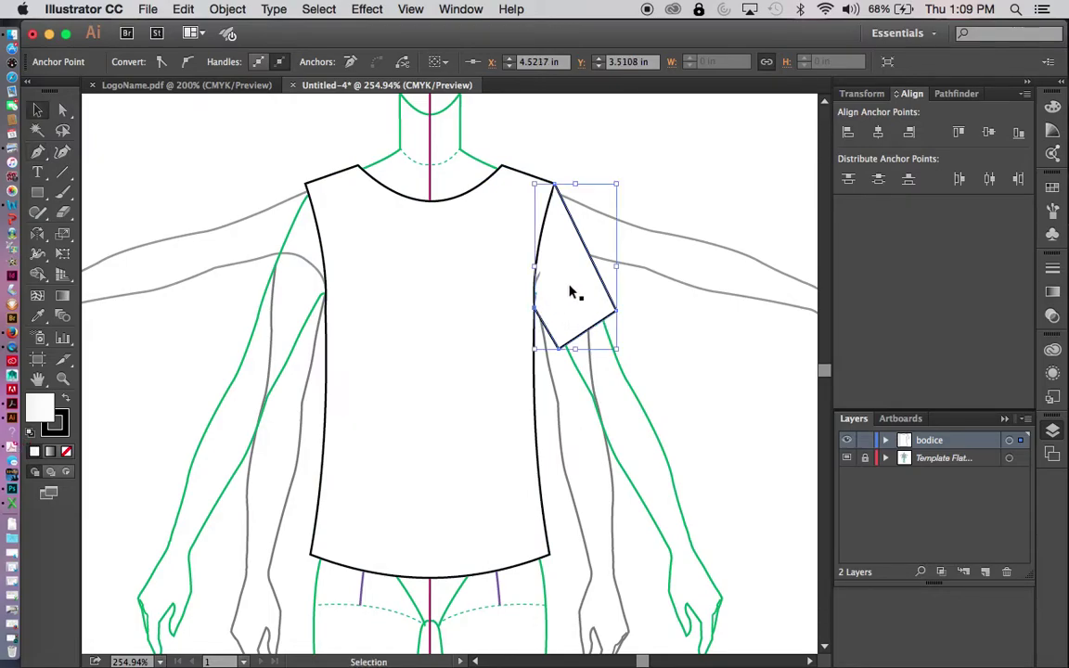
pyautogui.click(686, 268)
pyautogui.click(578, 284)
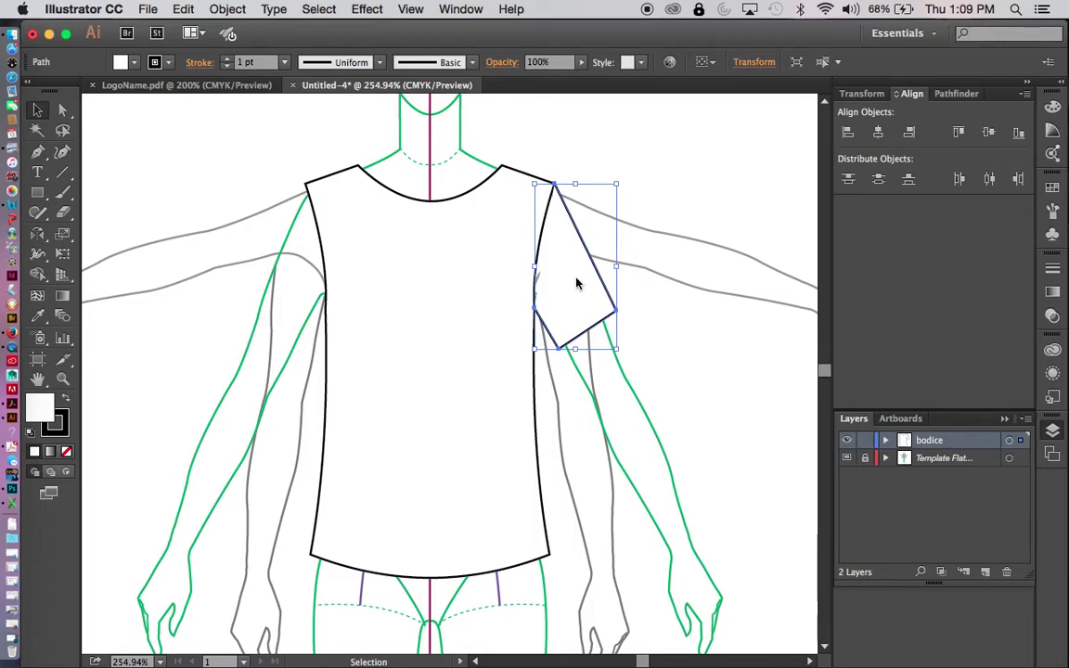
pyautogui.hotkey('ctrl', '+')
pyautogui.hotkey('ctrl', '+')
pyautogui.hotkey('ctrl', '+')
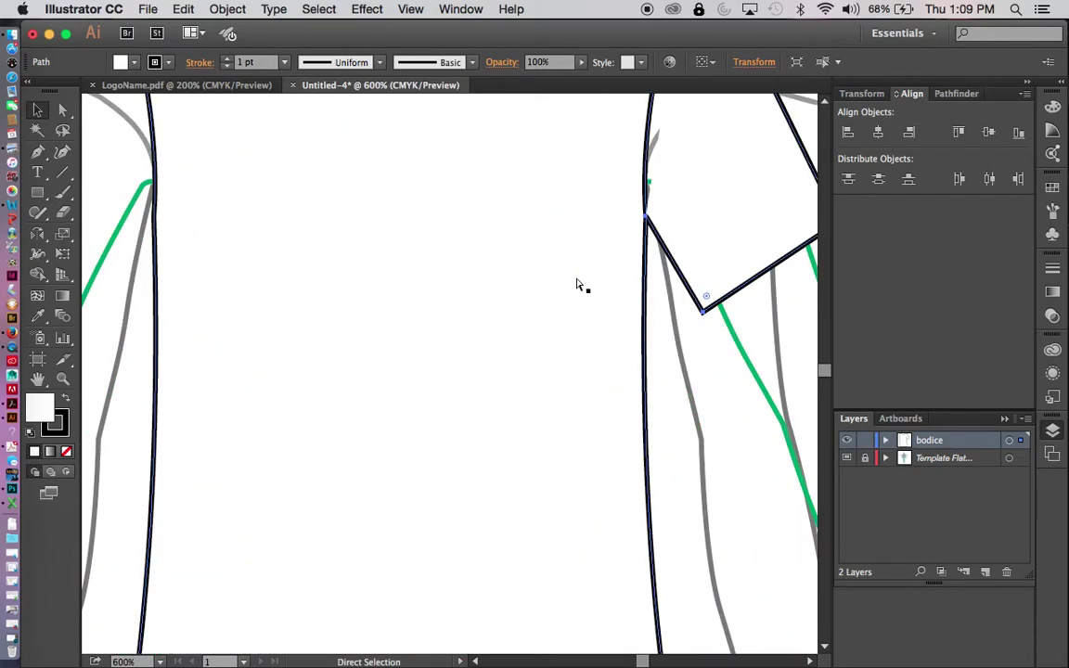
# Select the sleeve together with the bodice edge along the armhole
pyautogui.moveTo(702, 206); pyautogui.dragTo(528, 508)
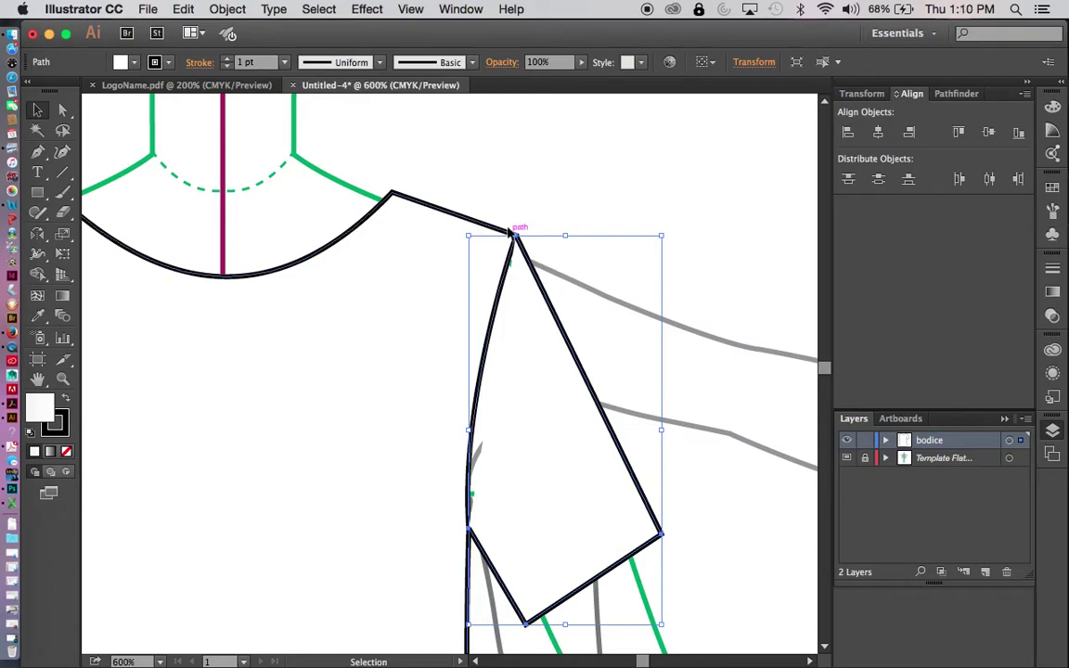
pyautogui.click(616, 170)
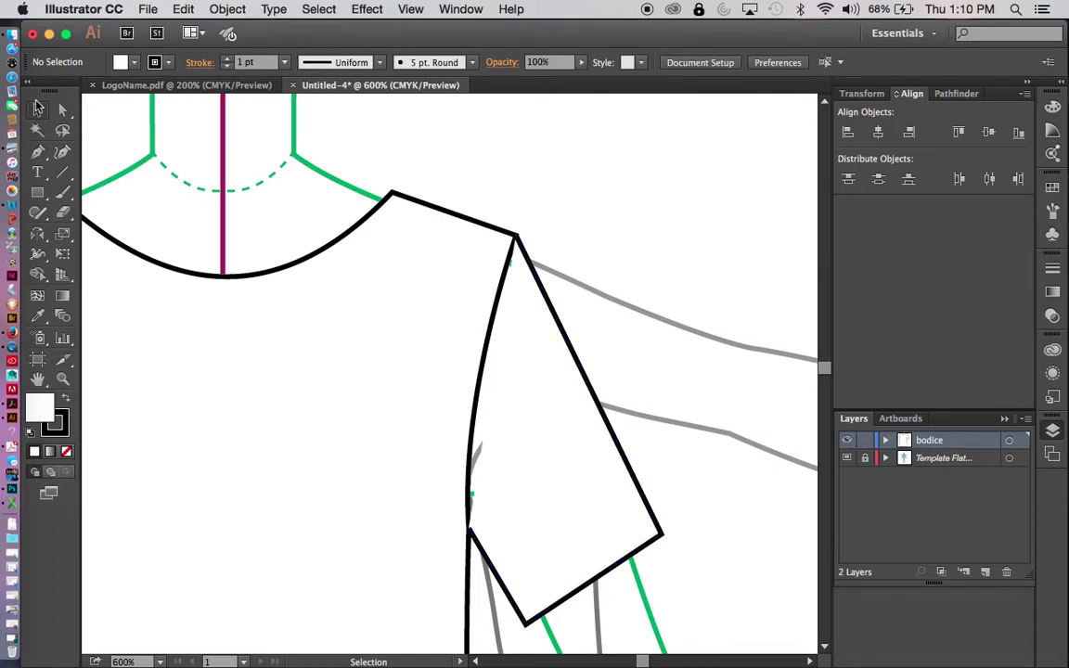
pyautogui.moveTo(471, 146); pyautogui.dragTo(477, 488)
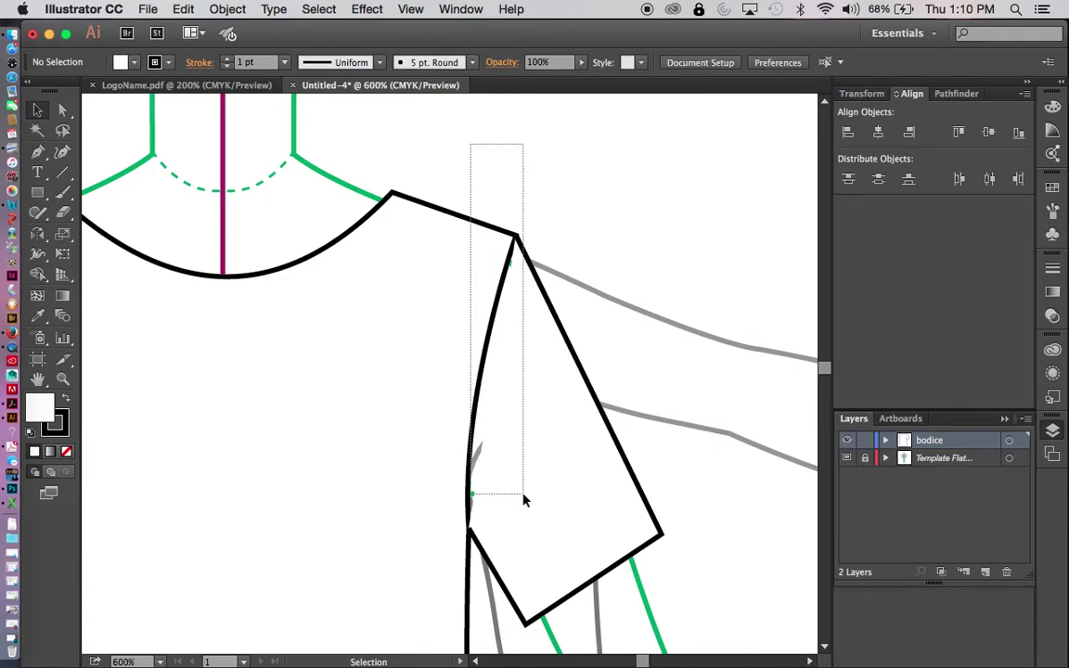
pyautogui.moveTo(518, 492); pyautogui.dragTo(524, 499)
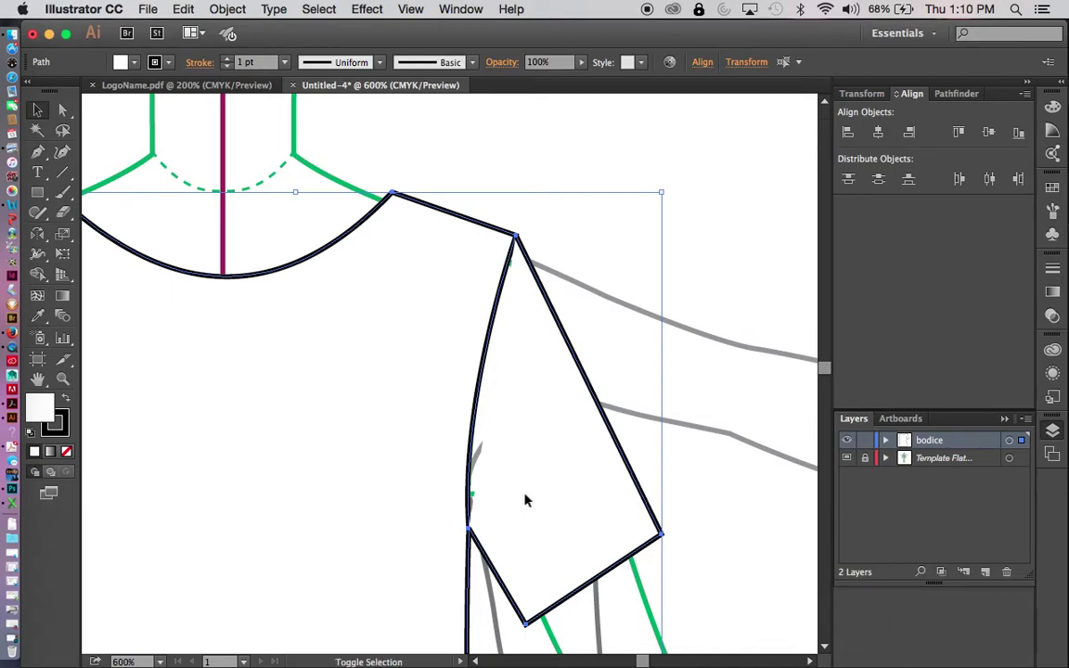
# Merge the sleeve regions into one shape with Shape Builder, then reselect the sleeve
pyautogui.hotkey('shift', 'm')
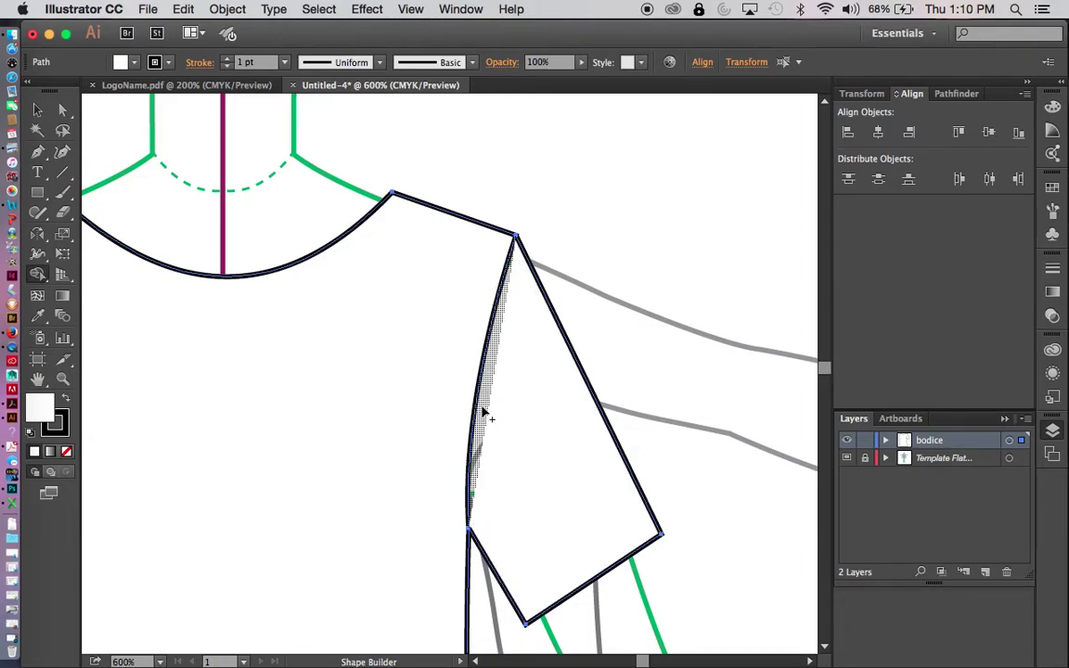
pyautogui.moveTo(523, 443); pyautogui.dragTo(484, 416)
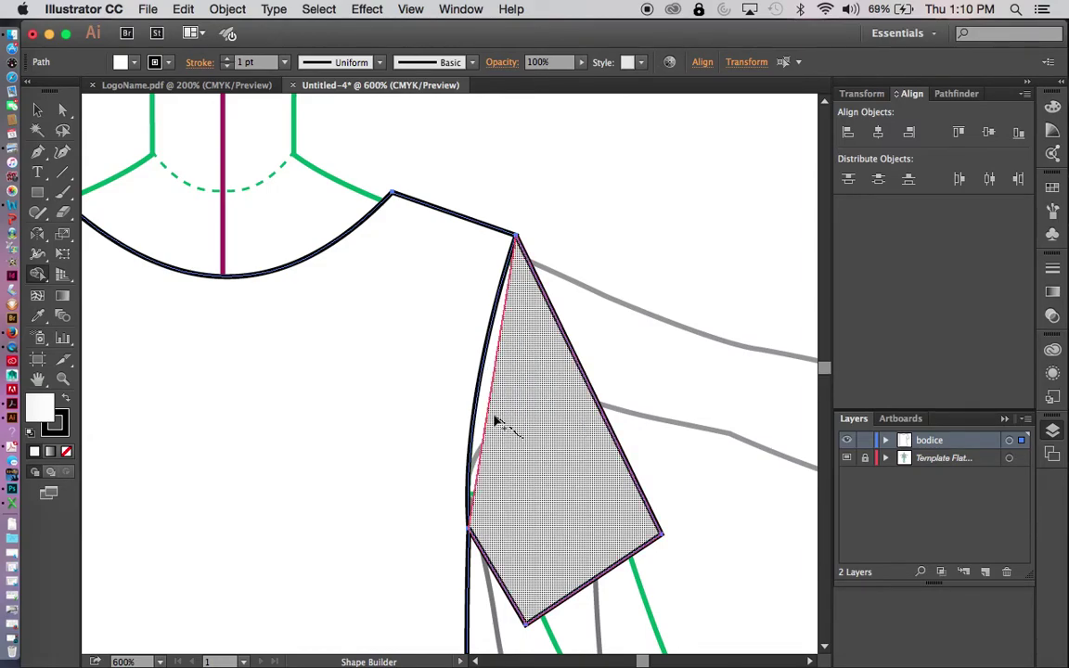
pyautogui.moveTo(484, 416); pyautogui.dragTo(484, 414)
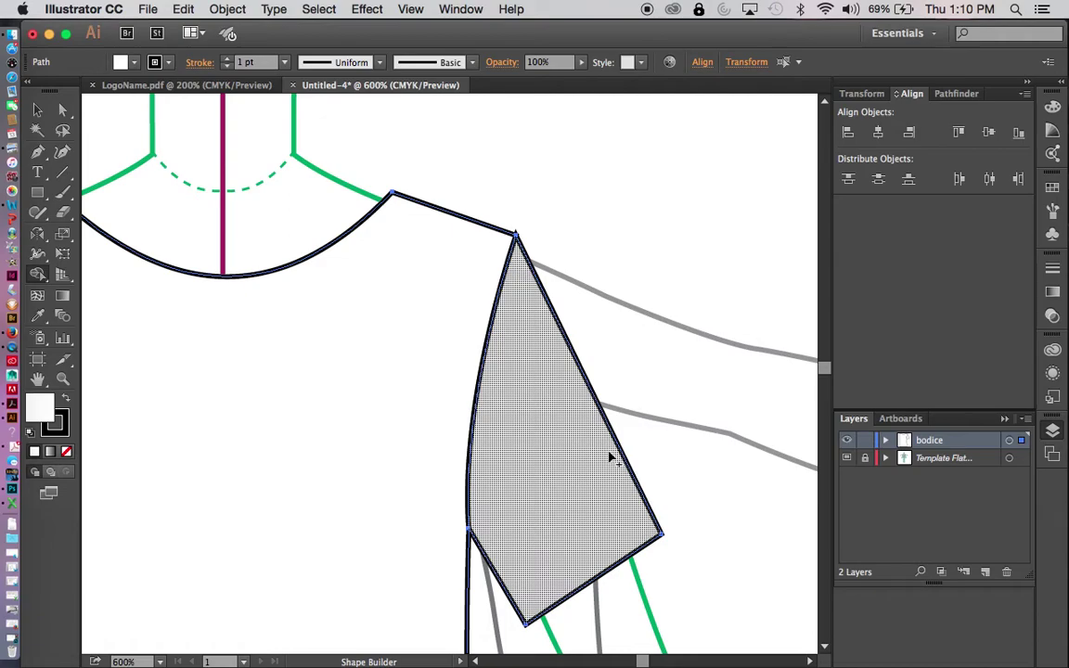
pyautogui.press('v')
pyautogui.click(707, 146)
pyautogui.moveTo(458, 173); pyautogui.dragTo(561, 320)
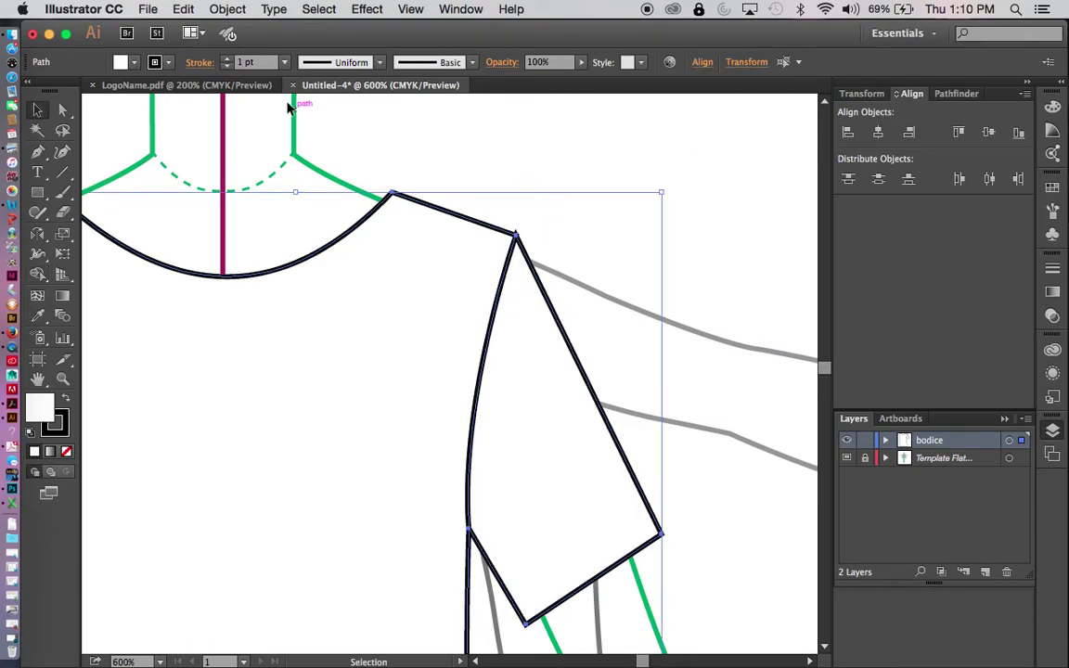
# Set the sleeve outline stroke to Round Cap and Round Join
pyautogui.click(200, 64)
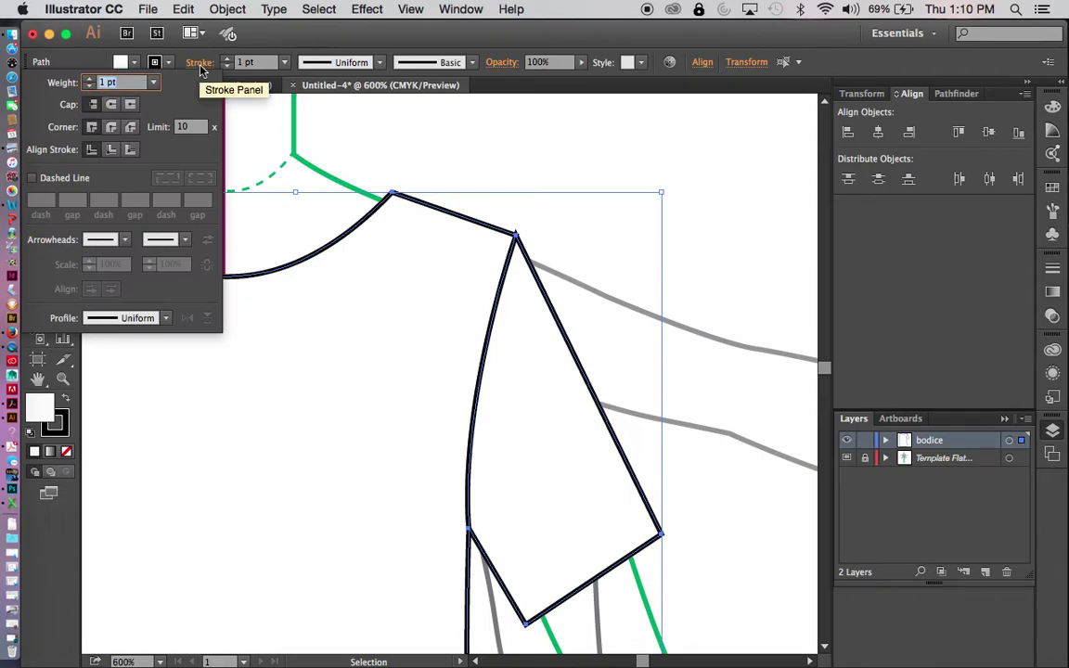
pyautogui.click(111, 105)
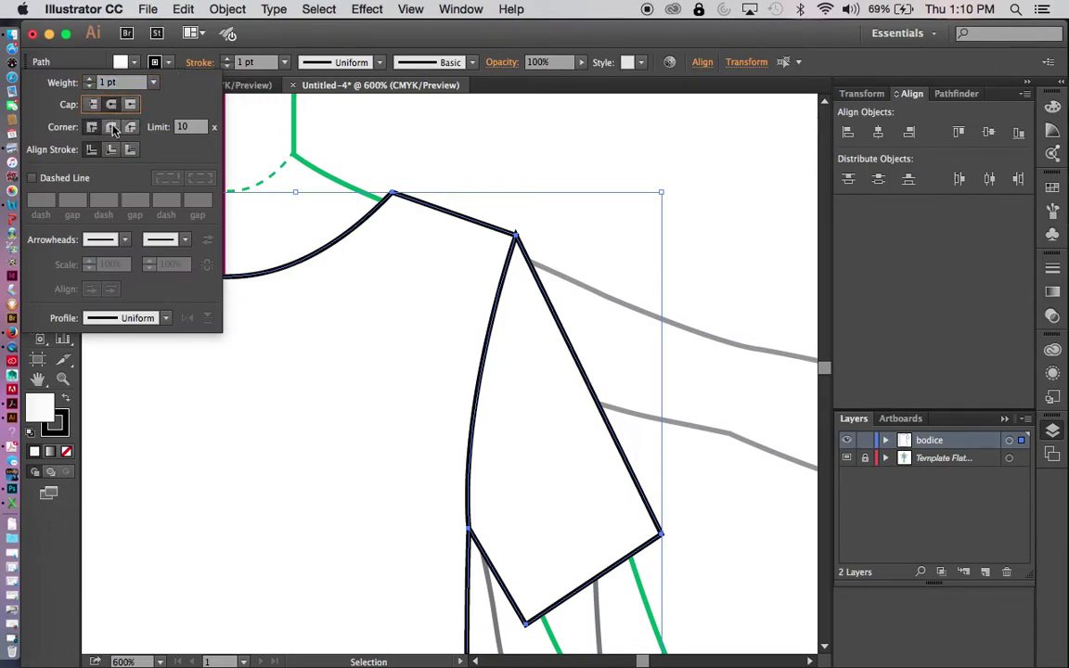
pyautogui.click(111, 127)
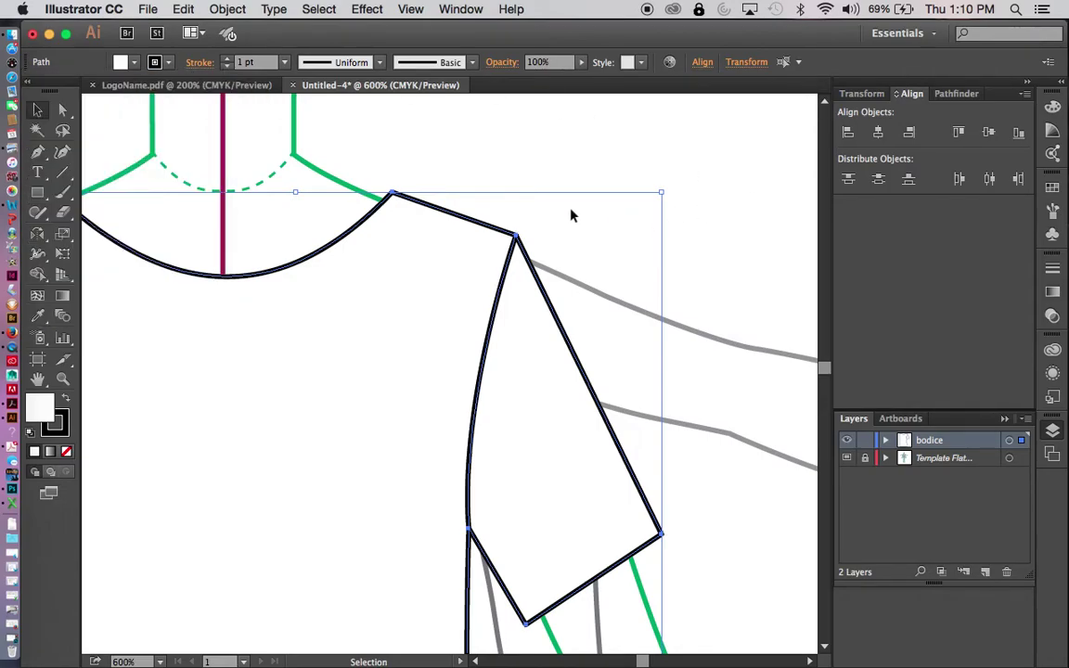
pyautogui.click(685, 159)
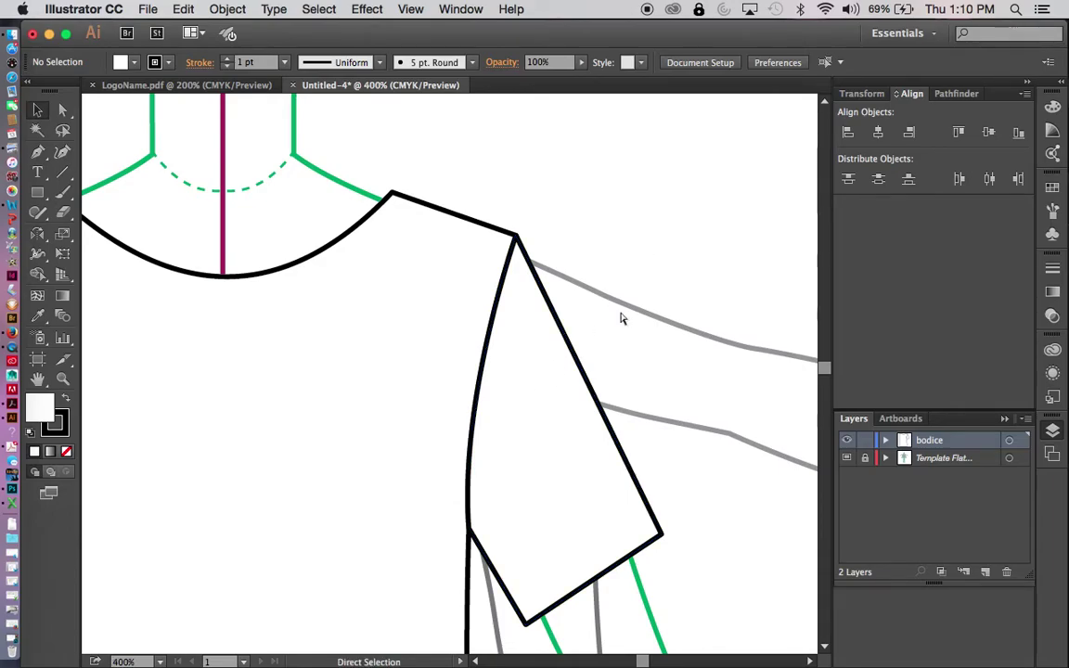
# Zoom out and pan to view the whole shirt, then zoom in on the sleeve hem
pyautogui.press('super+minus')
pyautogui.press('super+minus')
pyautogui.moveTo(626, 307); pyautogui.dragTo(715, 203)
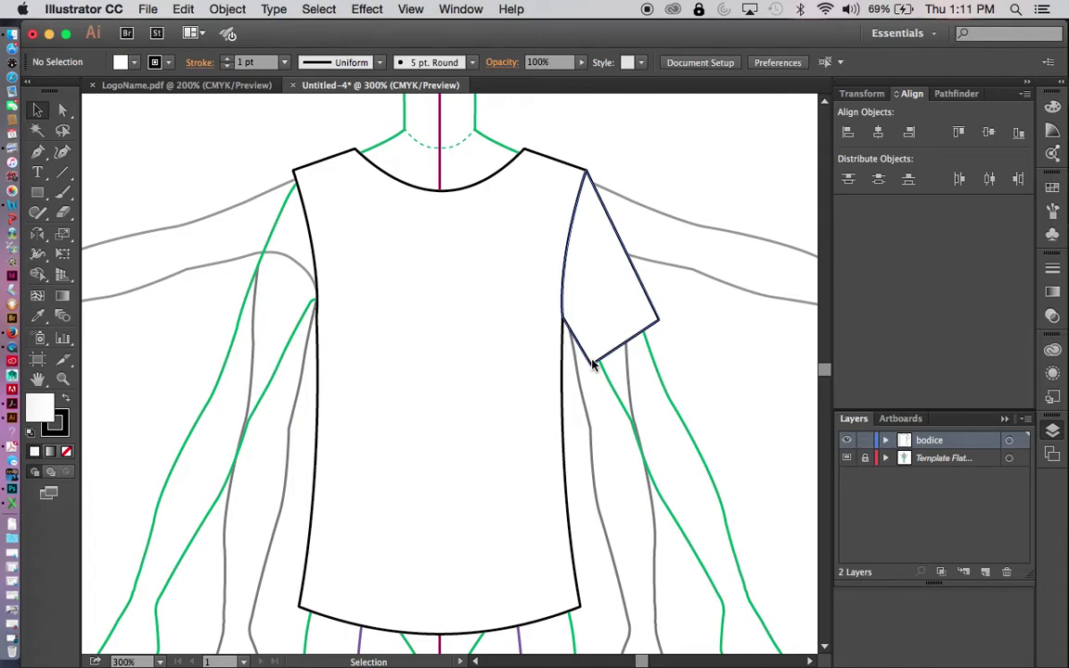
pyautogui.hotkey('ctrl', '=')
pyautogui.hotkey('ctrl', '=')
pyautogui.hotkey('ctrl', '=')
# Lock the bodice layer and add a new layer named 'stitches and details'
pyautogui.moveTo(564, 375)
pyautogui.mouseDown()
pyautogui.moveTo(551, 391)
pyautogui.moveTo(238, 418)
pyautogui.mouseUp()
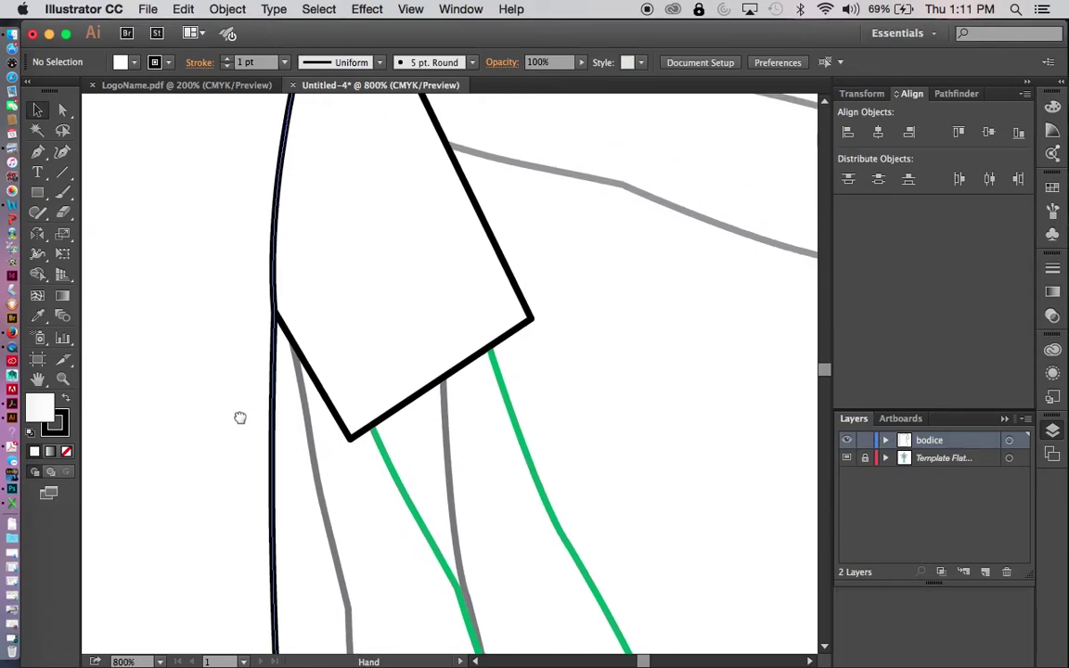
pyautogui.click(866, 440)
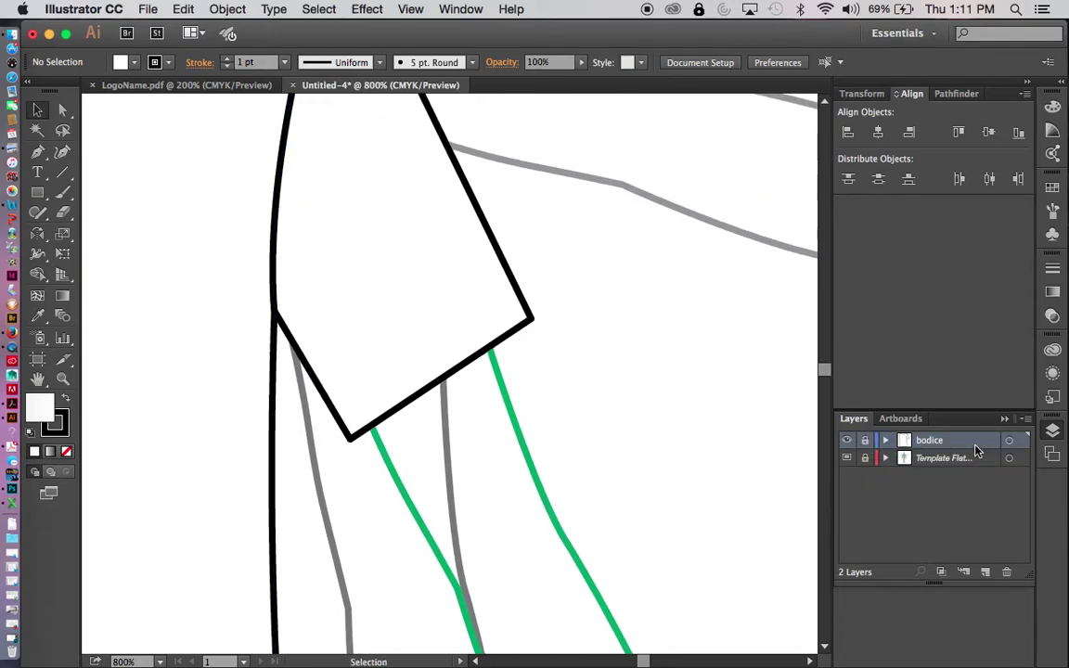
pyautogui.click(985, 572)
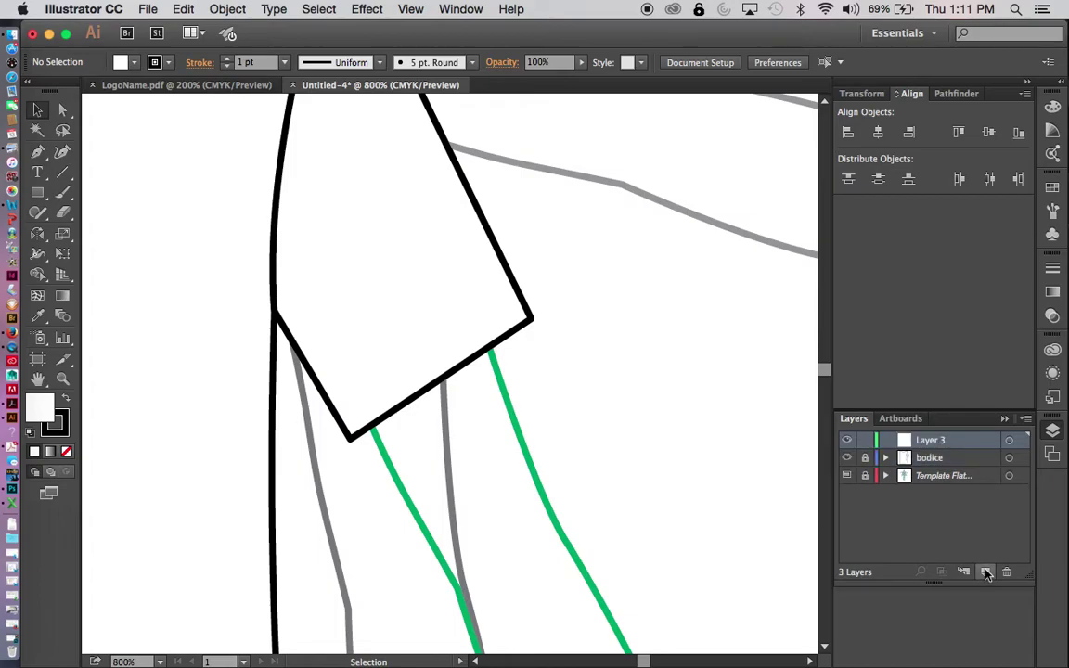
pyautogui.write('st')
pyautogui.write('itche')
pyautogui.write('s and details')
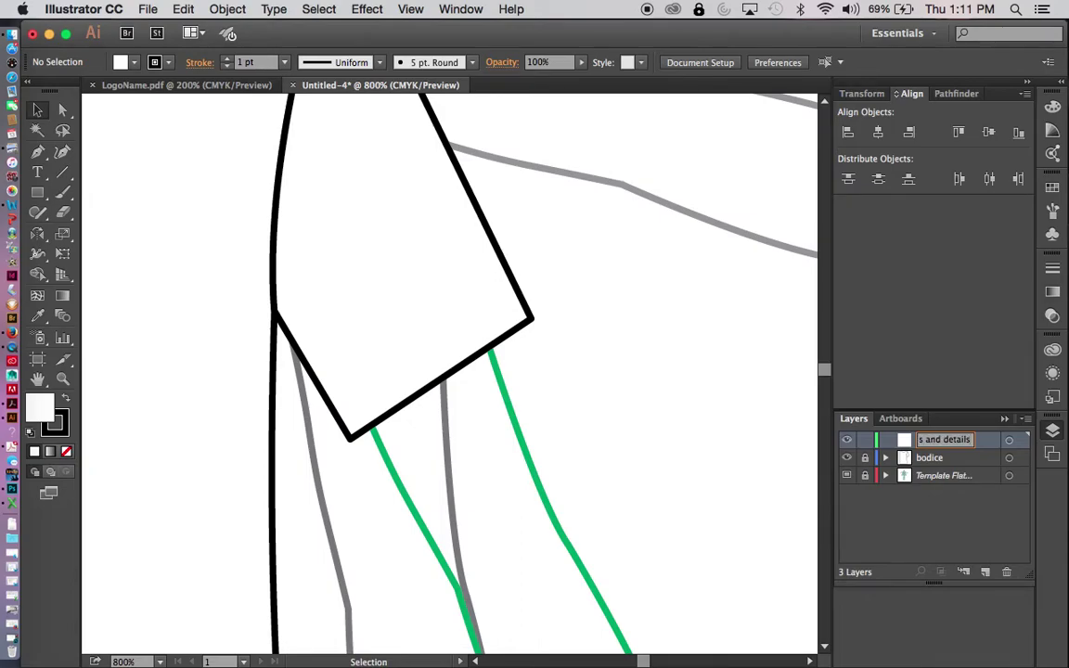
pyautogui.press('Return')
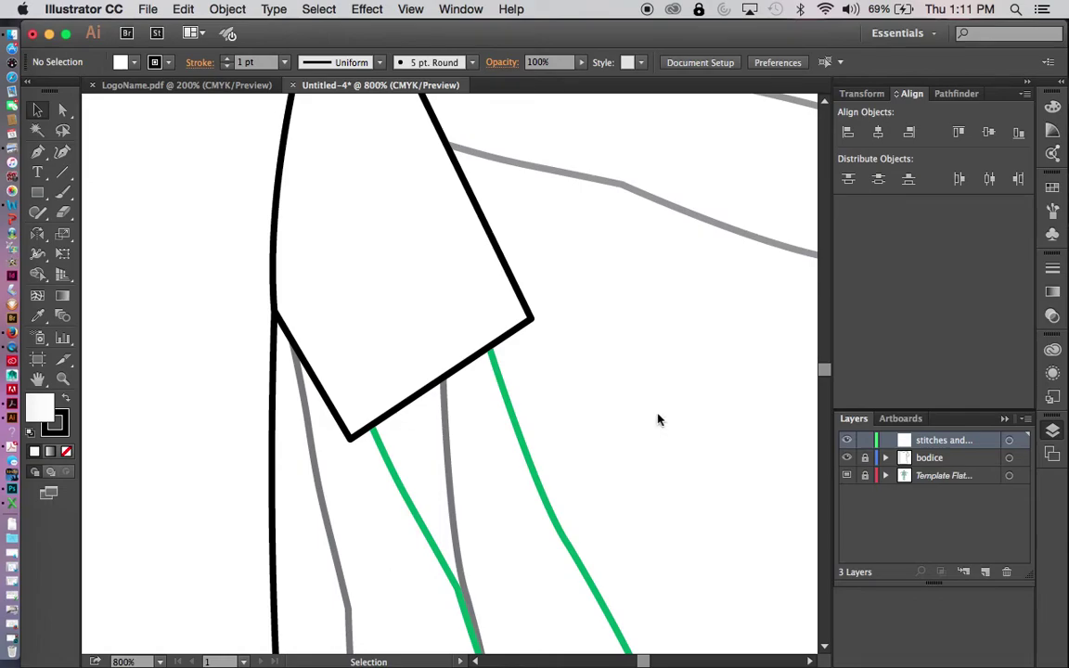
pyautogui.press('p')
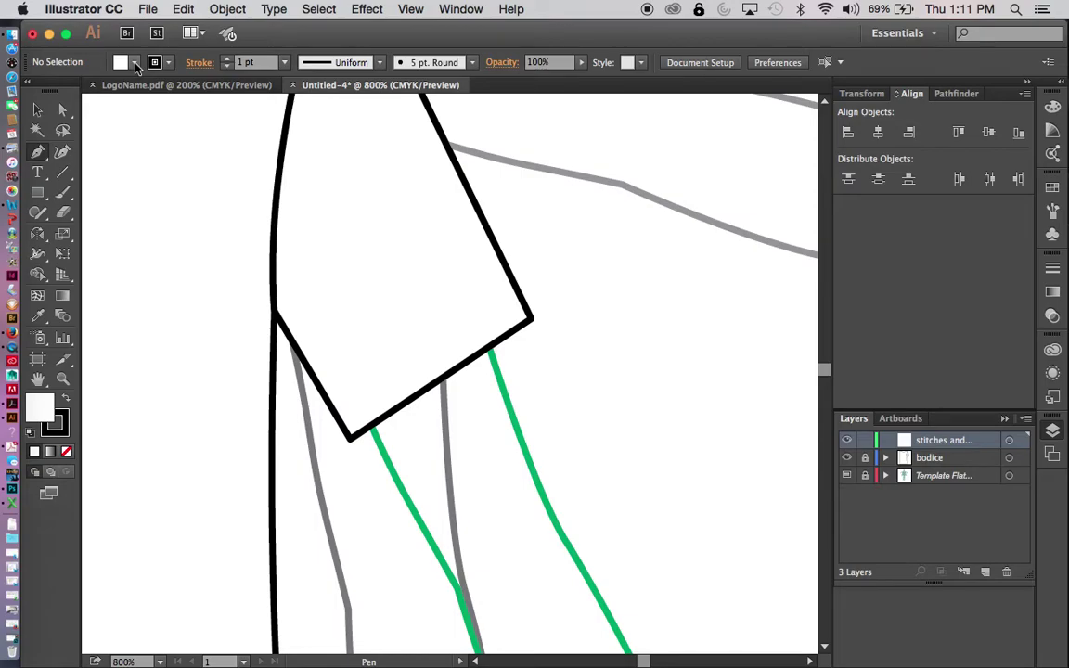
# Draw an unfilled straight line along the sleeve hem from its lower-left to right corner, then select it
pyautogui.press('/')
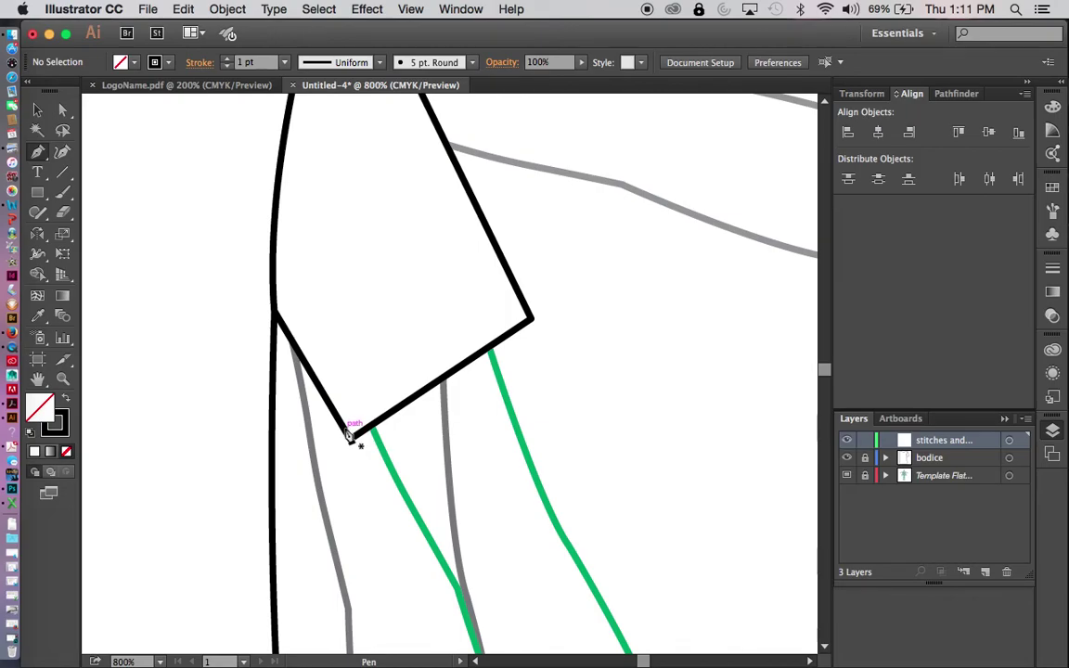
pyautogui.click(347, 431)
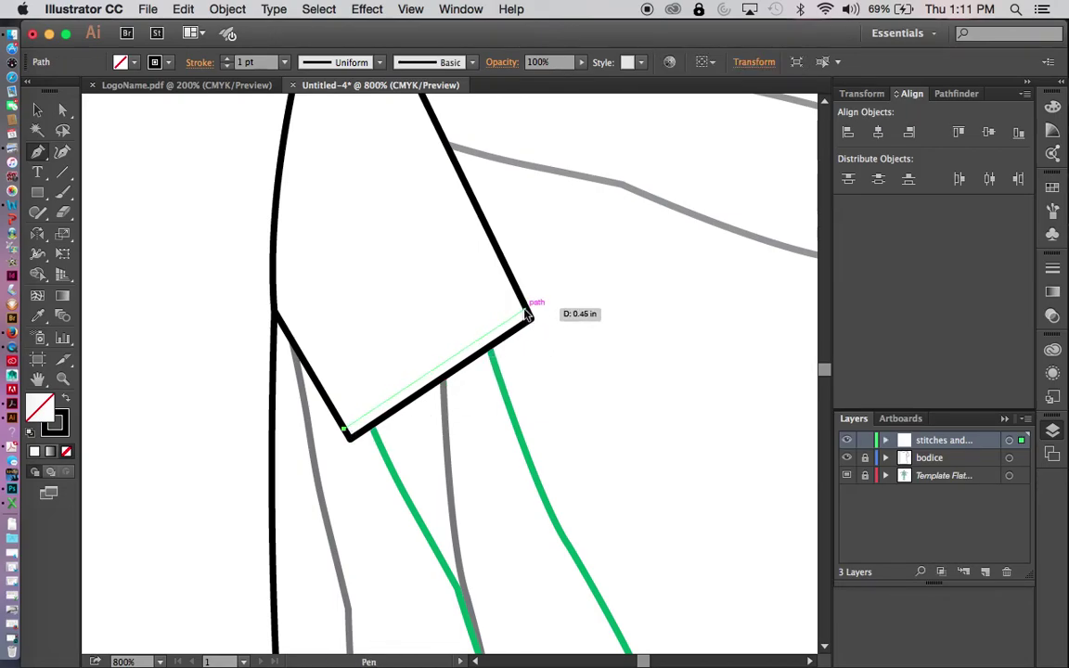
pyautogui.click(526, 316)
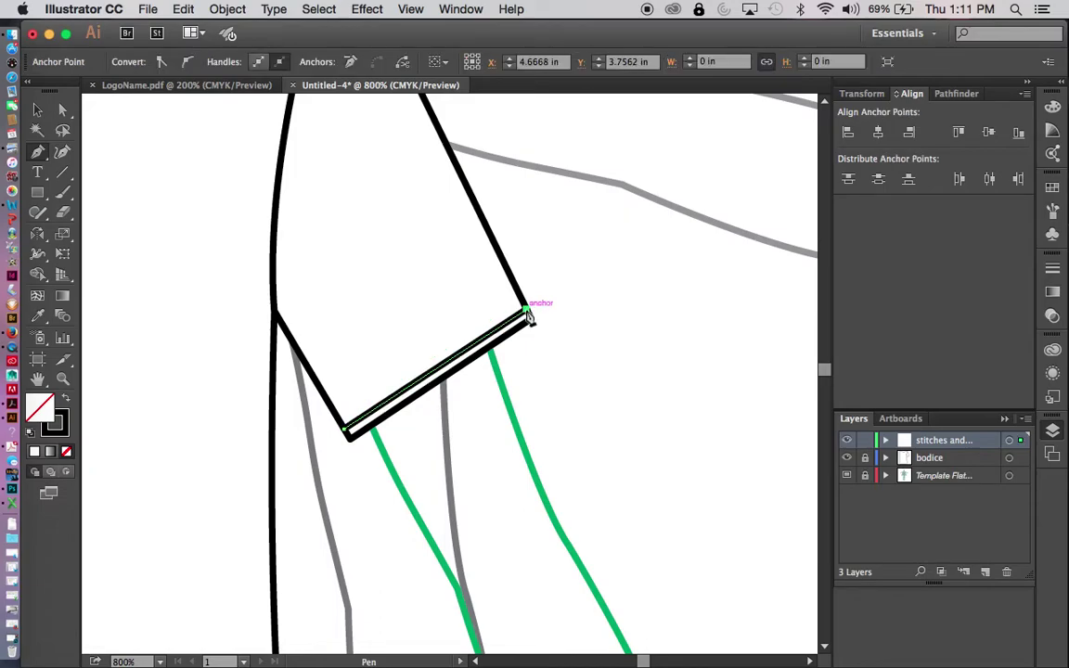
pyautogui.press('v')
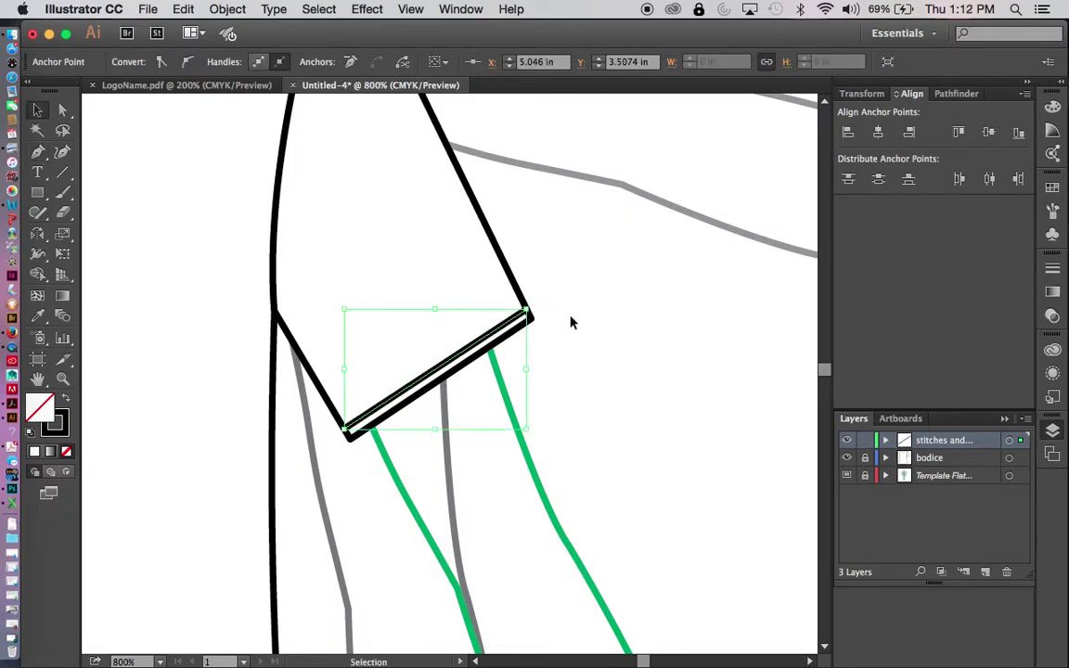
pyautogui.click(568, 317)
pyautogui.click(512, 316)
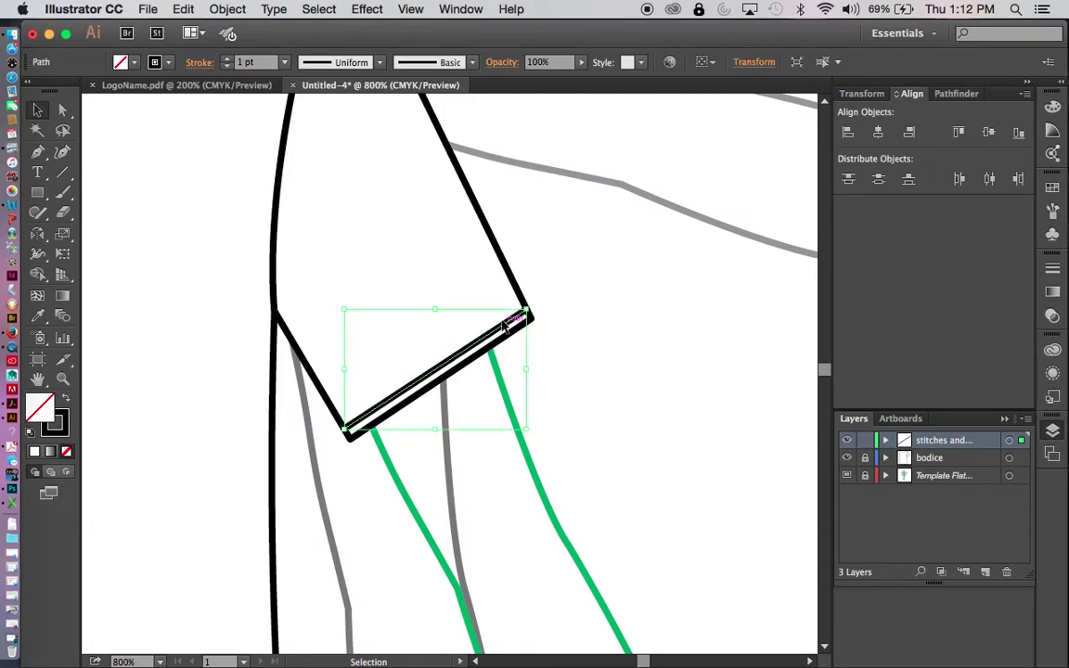
pyautogui.click(286, 62)
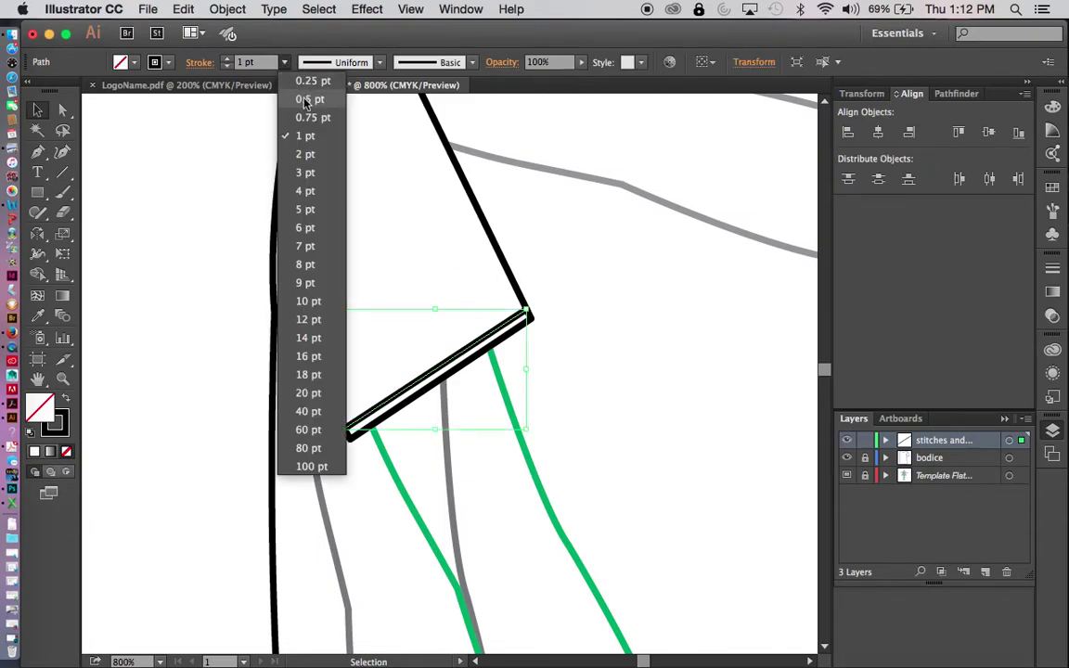
# Make the hem line 0.5 pt and nudge it just inside the cuff
pyautogui.click(306, 102)
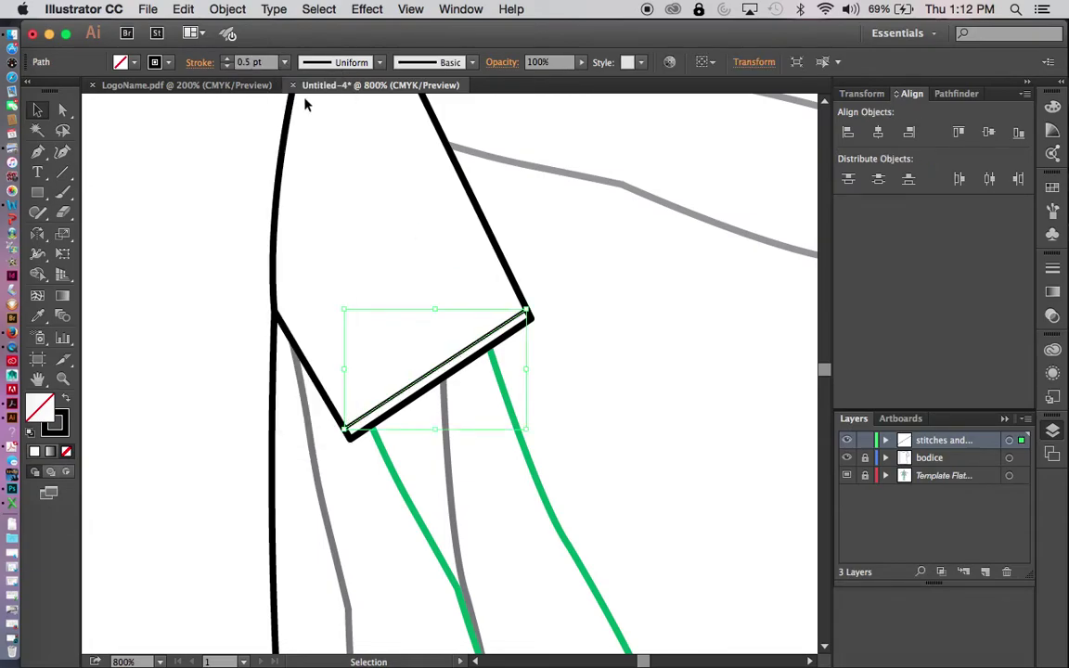
pyautogui.click(632, 344)
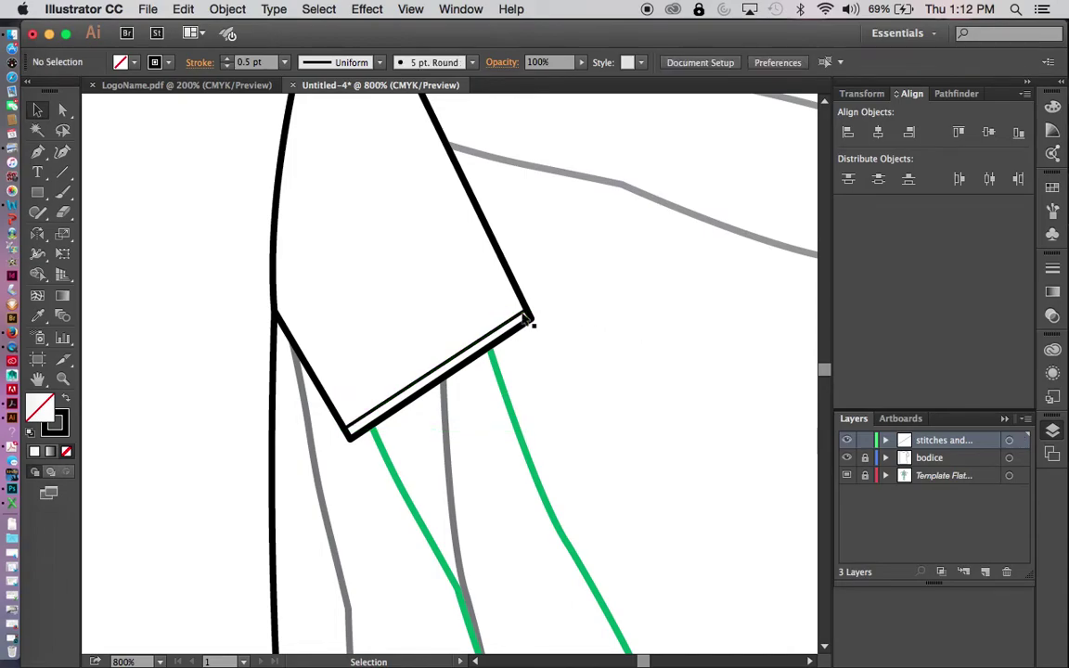
pyautogui.click(484, 341)
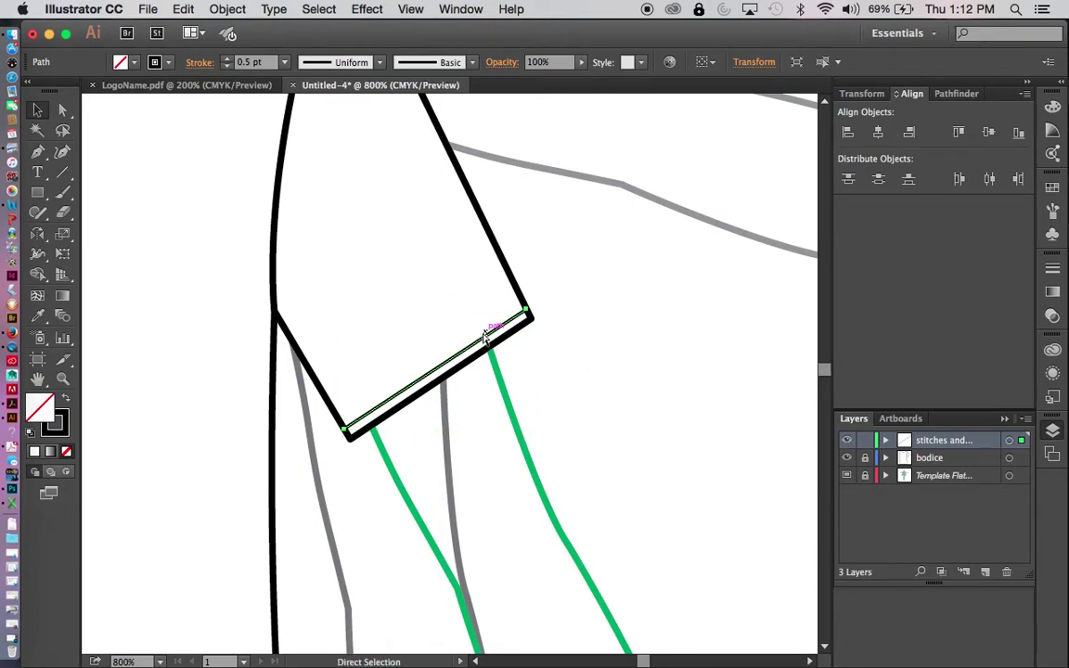
pyautogui.press('Up')
pyautogui.press('Left')
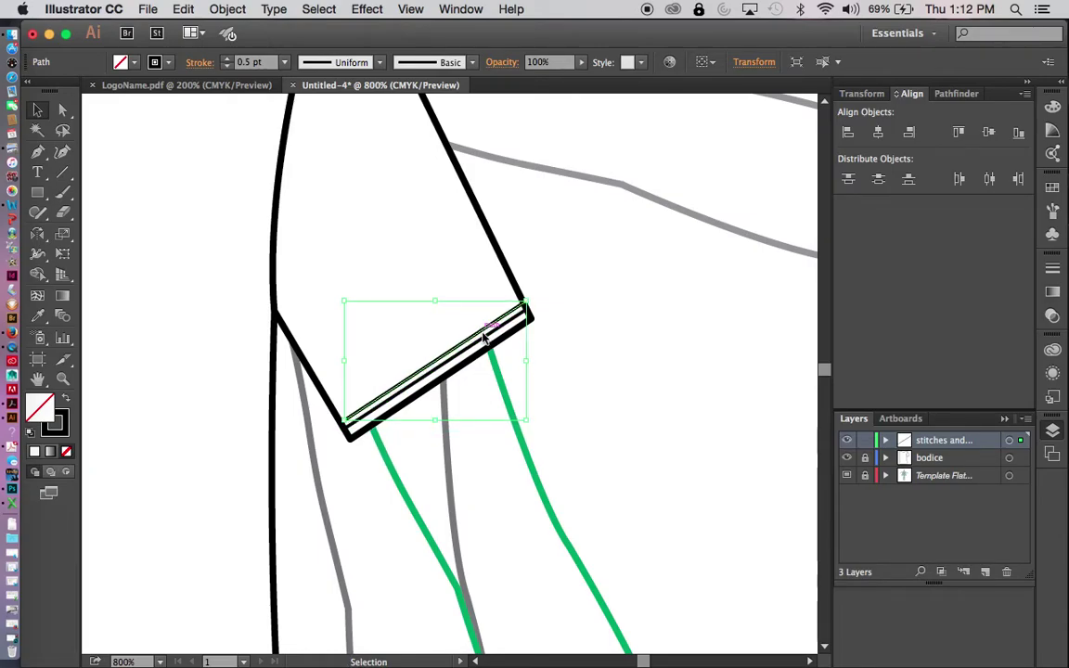
pyautogui.press('Down')
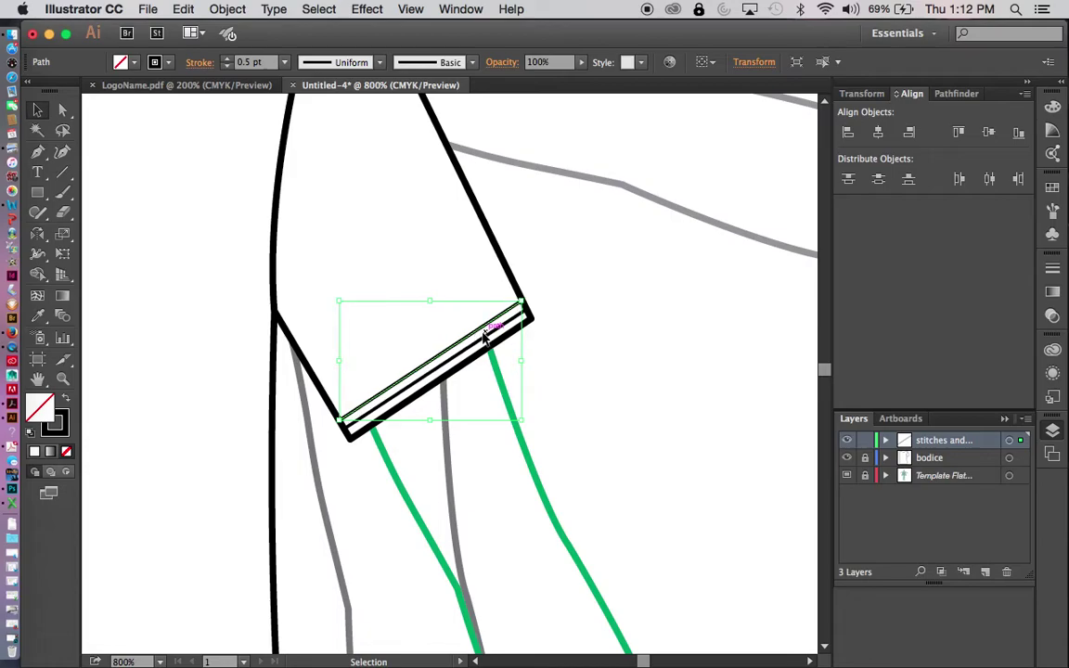
pyautogui.press('Left')
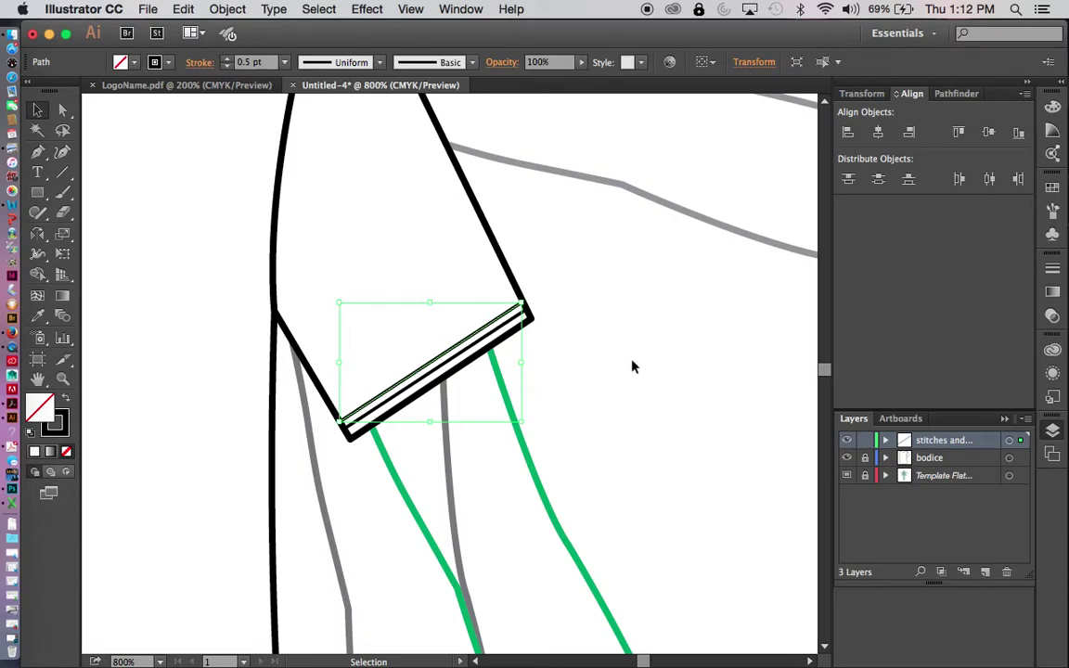
pyautogui.click(632, 366)
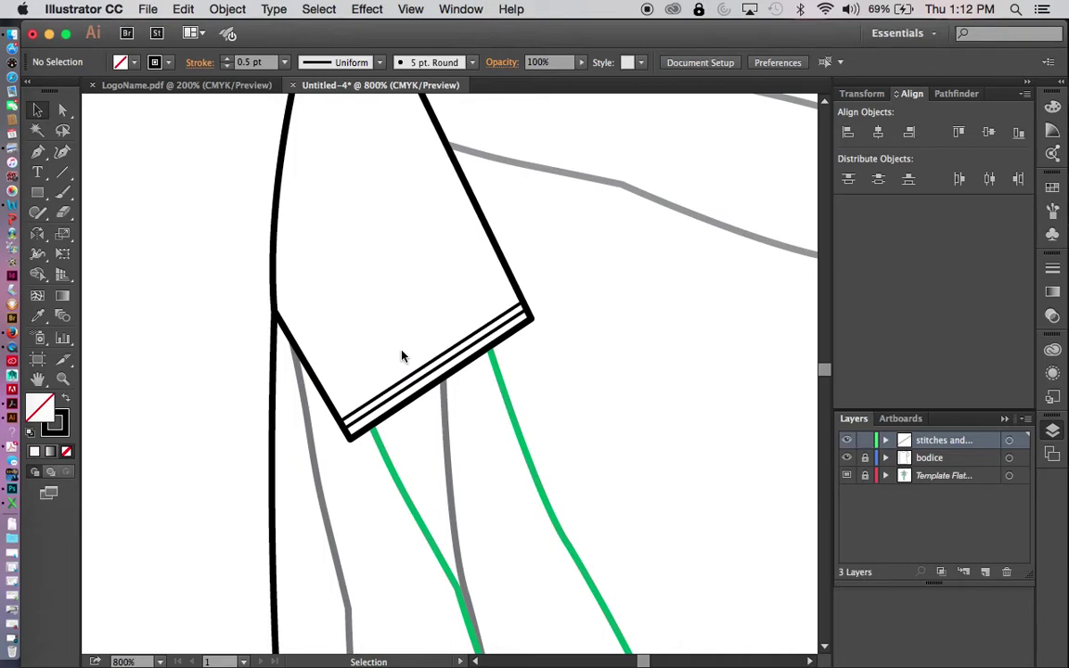
# Option-drag a parallel copy of the stitch line just above it
pyautogui.moveTo(402, 354); pyautogui.dragTo(420, 394)
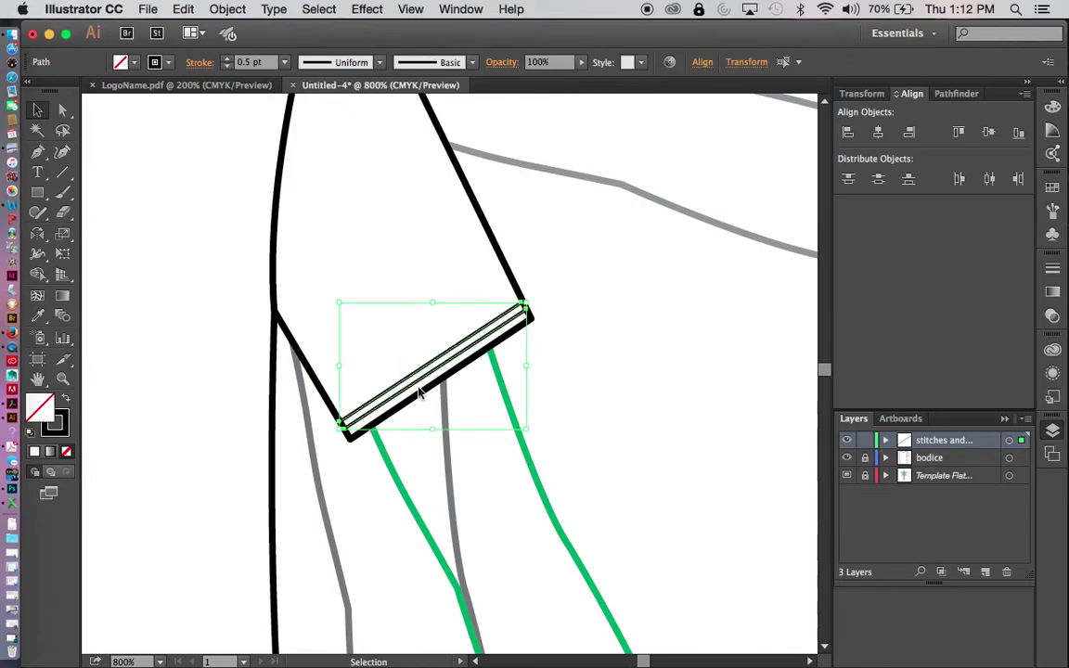
pyautogui.click(437, 250)
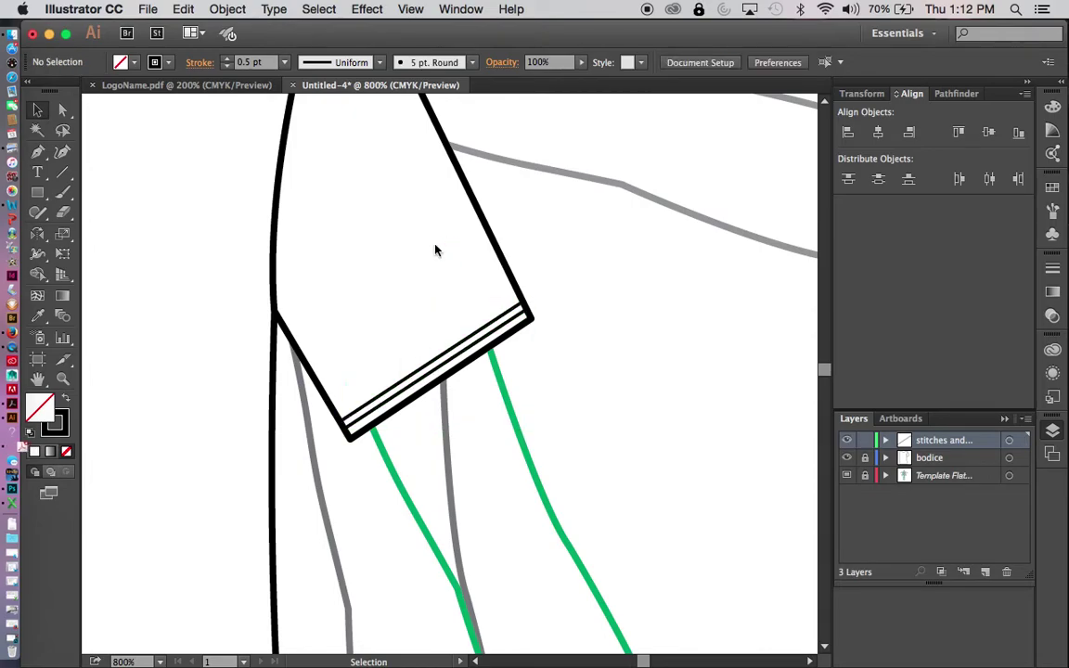
pyautogui.click(471, 343)
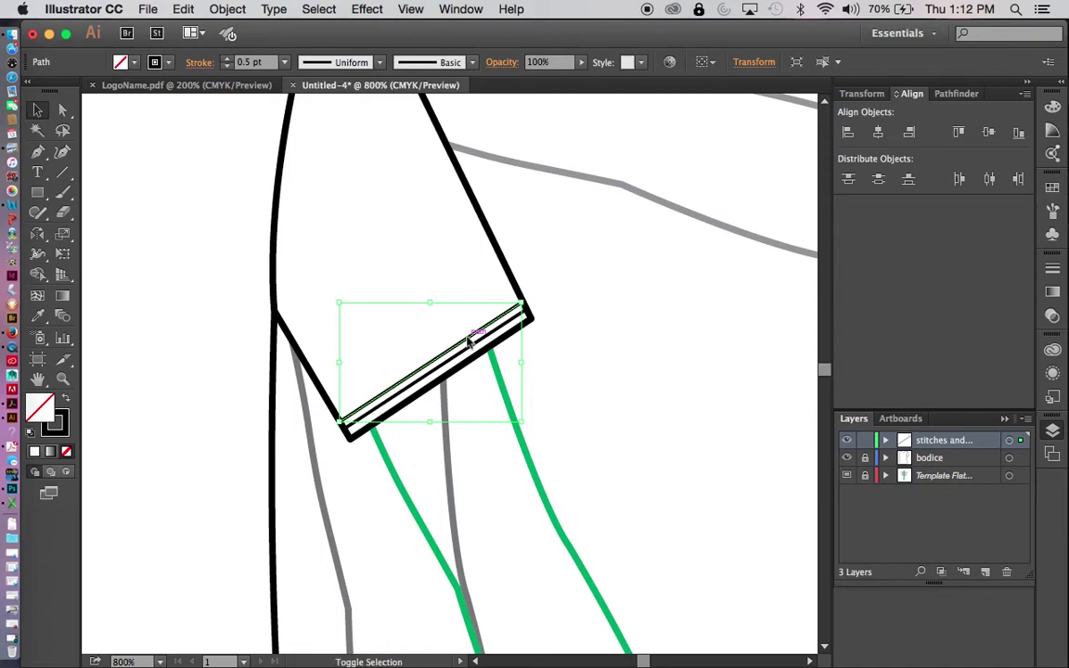
pyautogui.keyDown('alt'); pyautogui.moveTo(471, 343); pyautogui.dragTo(474, 350); pyautogui.keyUp('alt')
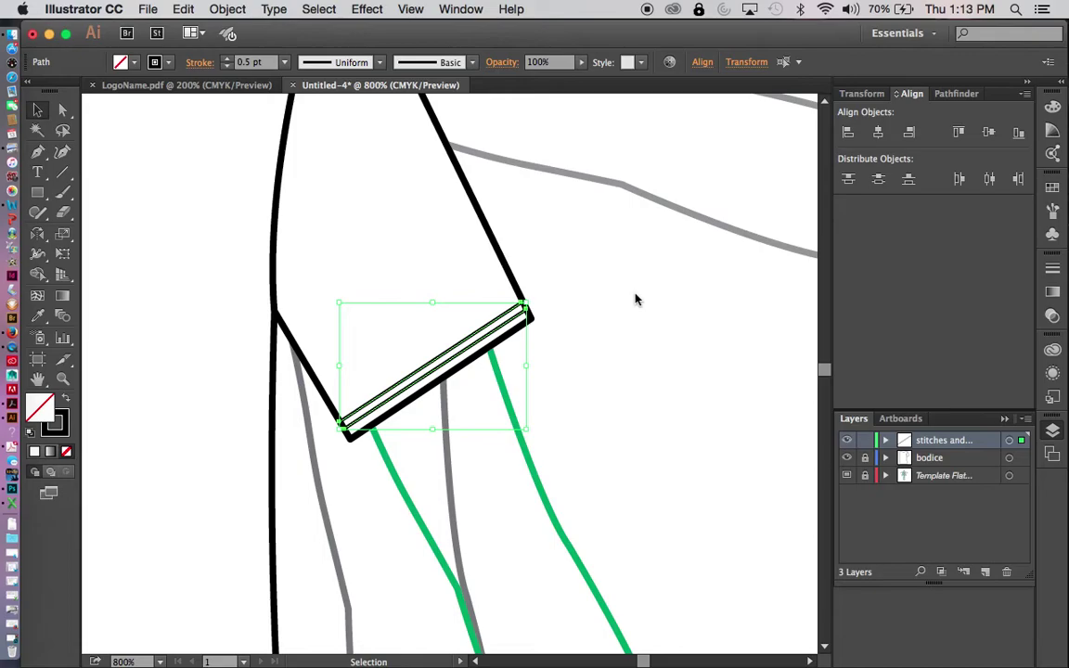
# Group the two sleeve-hem stitch lines
pyautogui.click(227, 9)
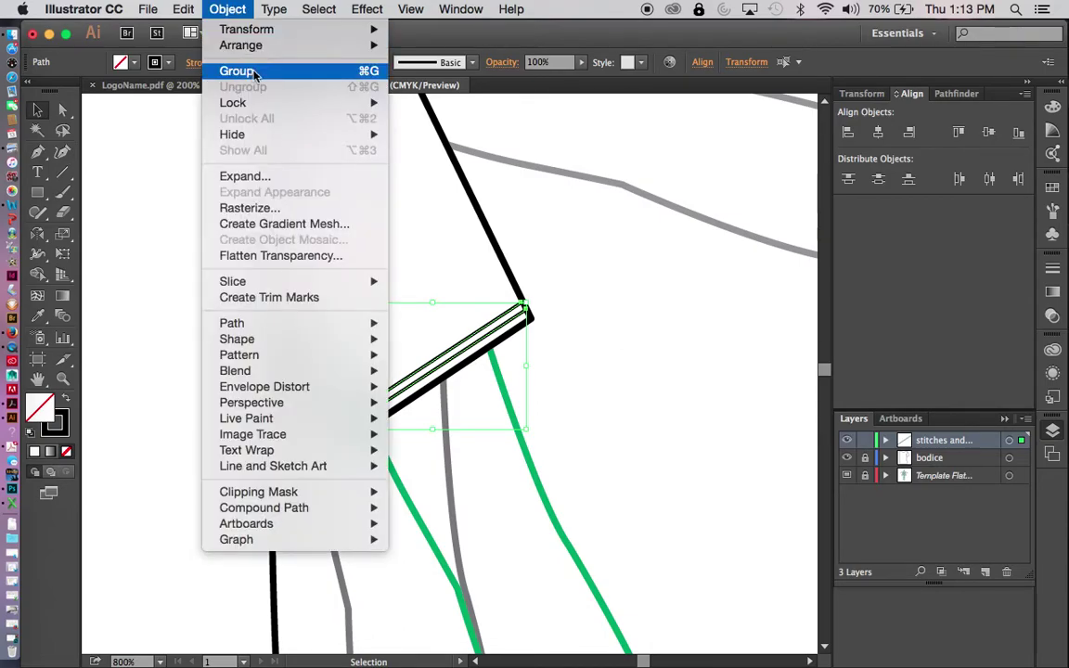
pyautogui.click(725, 340)
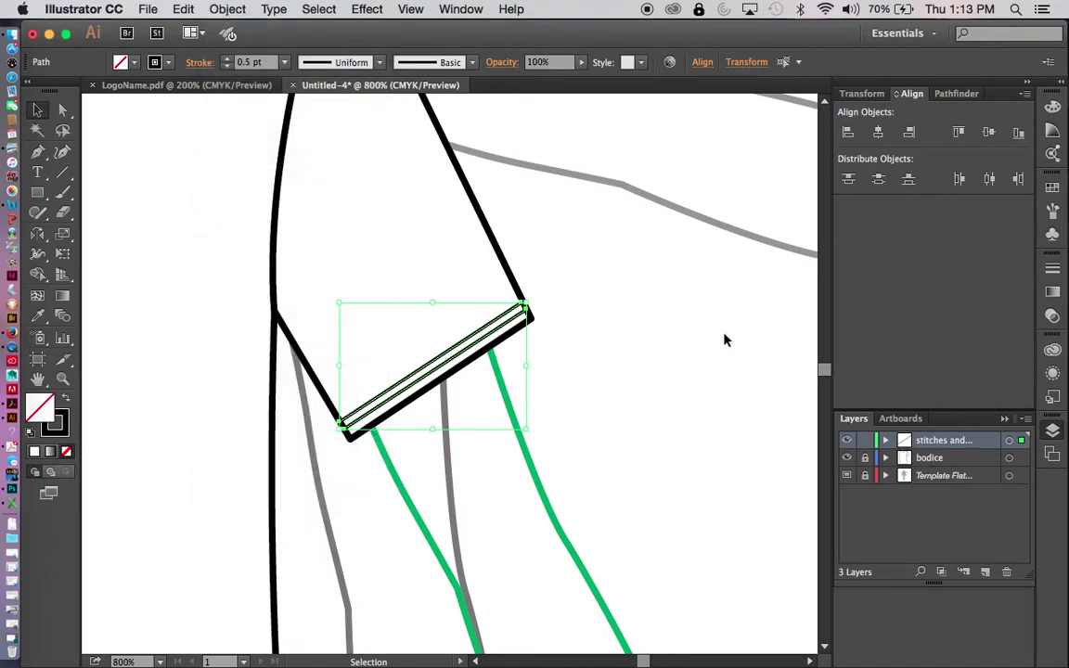
pyautogui.rightClick(725, 340)
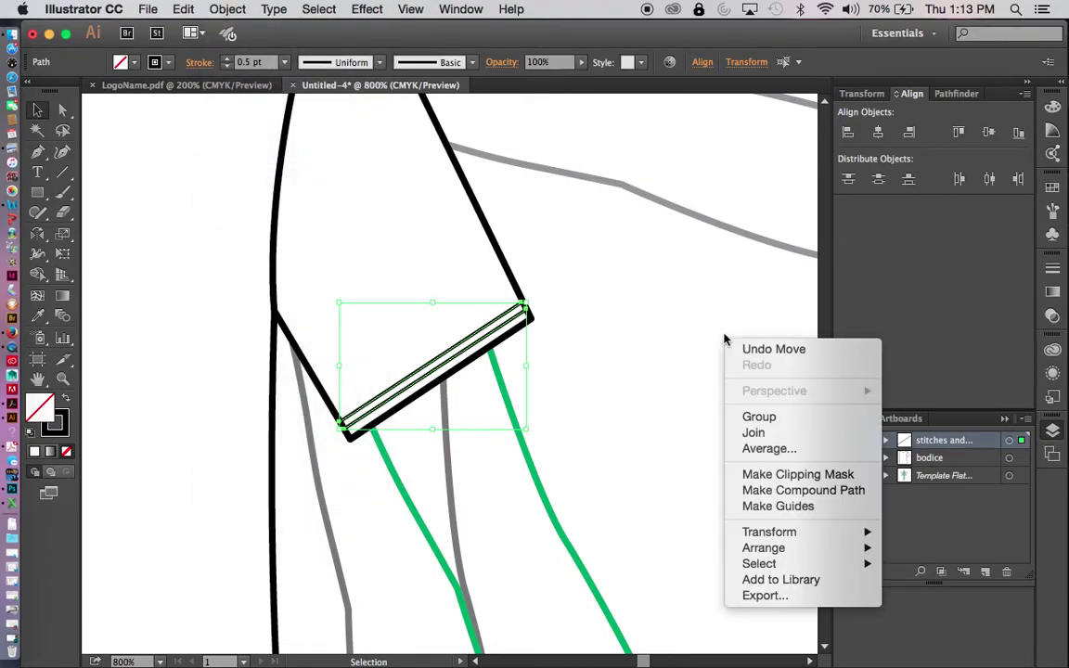
pyautogui.click(770, 419)
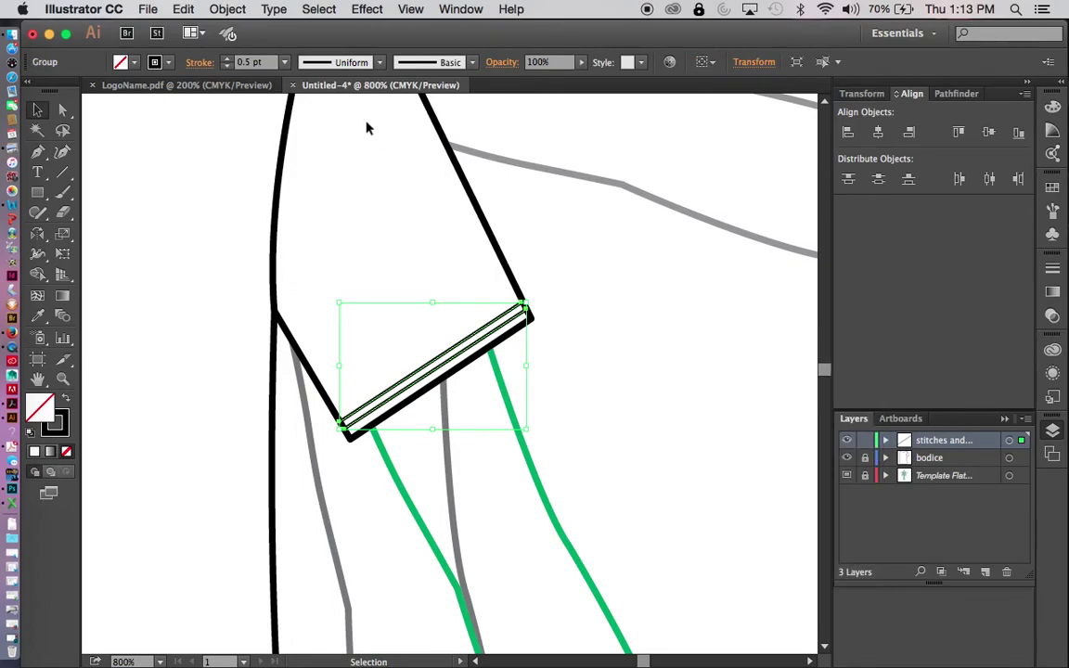
# Make the stitch group a dashed line with 1 pt dash and 1 pt gap
pyautogui.click(200, 63)
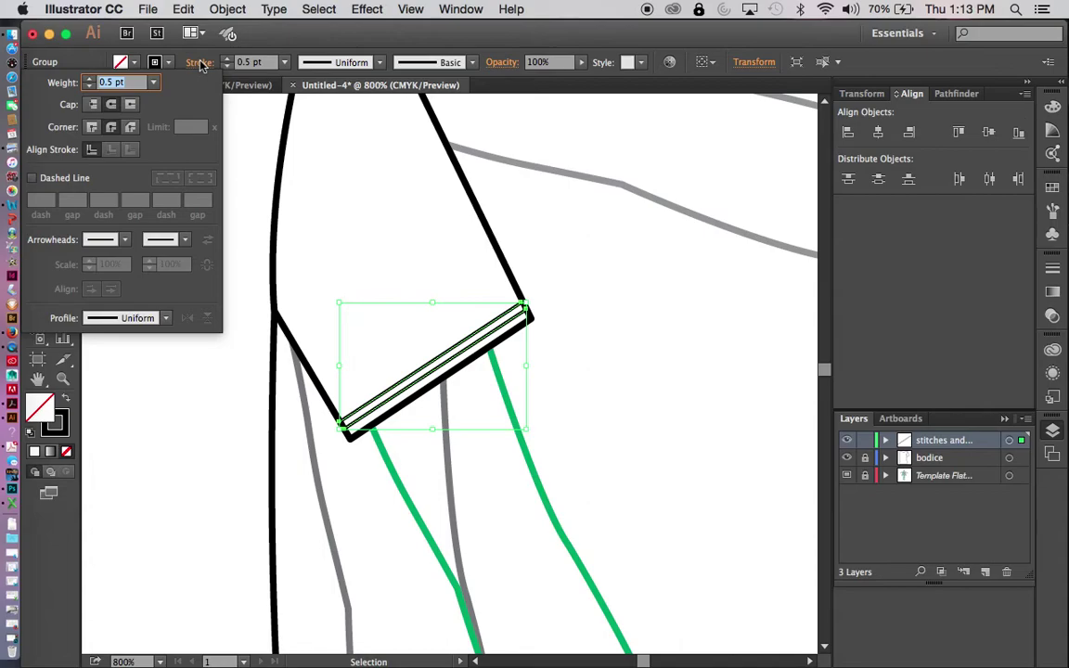
pyautogui.click(33, 178)
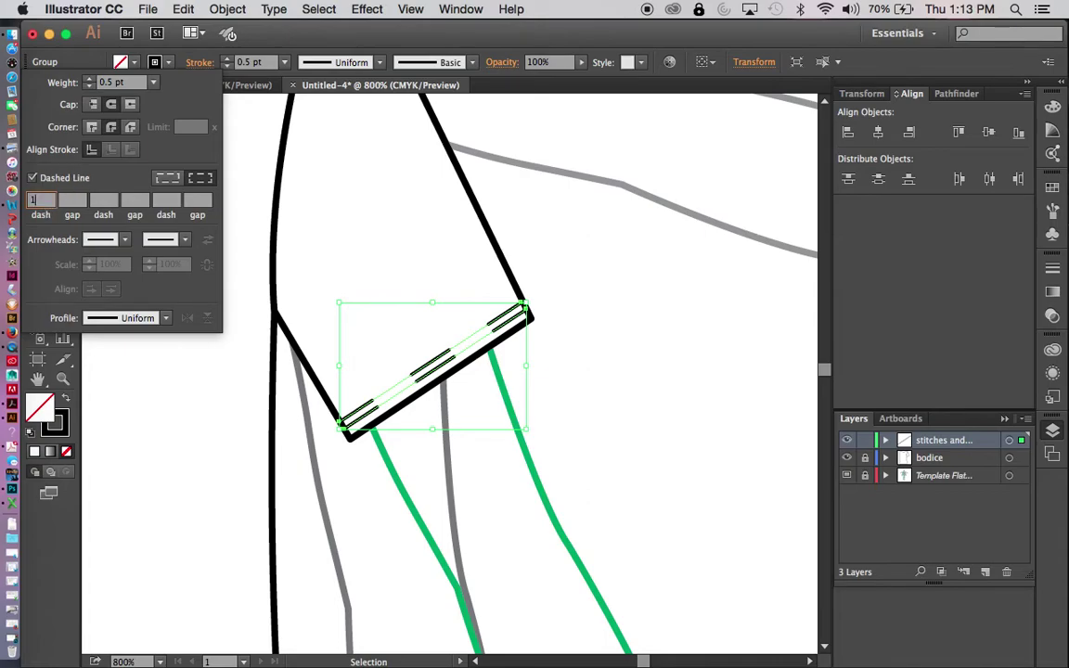
pyautogui.write('1')
pyautogui.click(75, 202)
pyautogui.write('1')
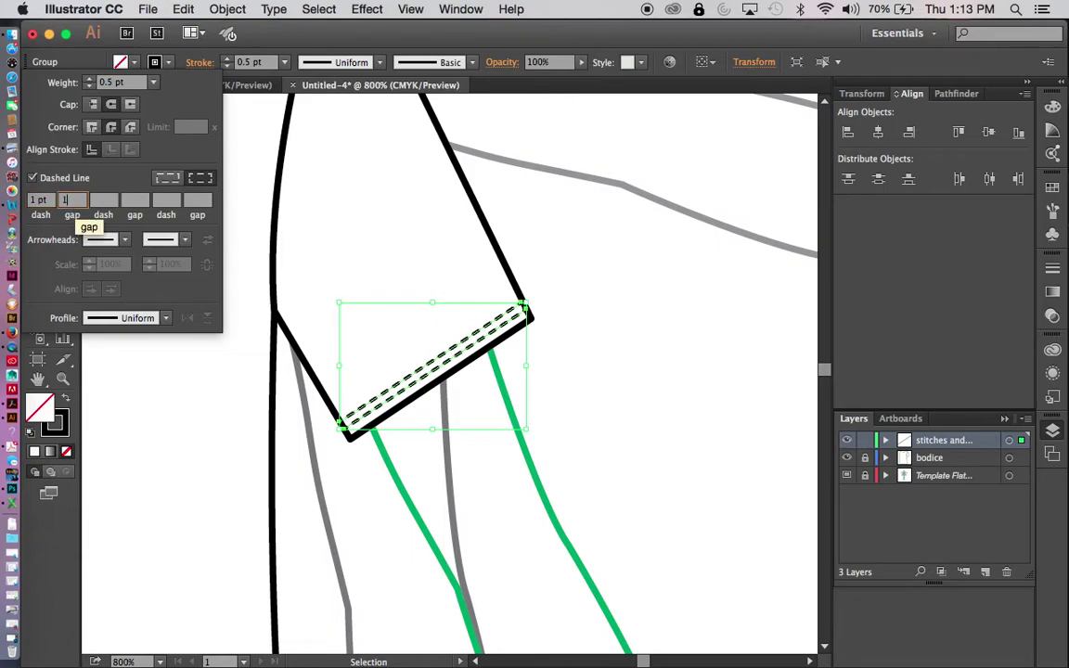
pyautogui.press('Return')
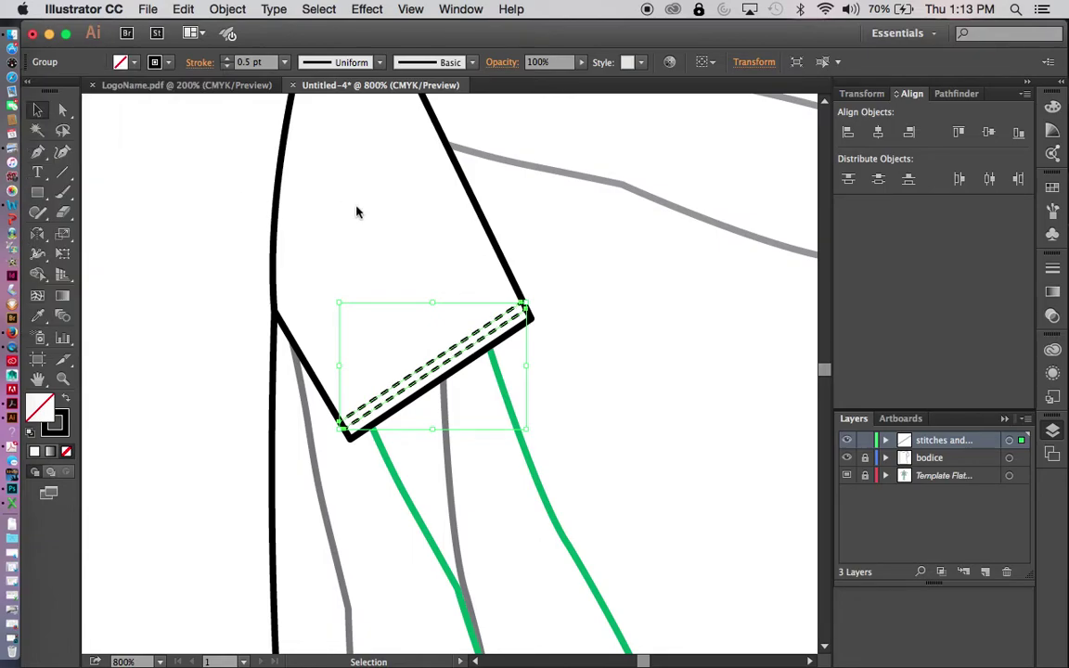
pyautogui.click(663, 394)
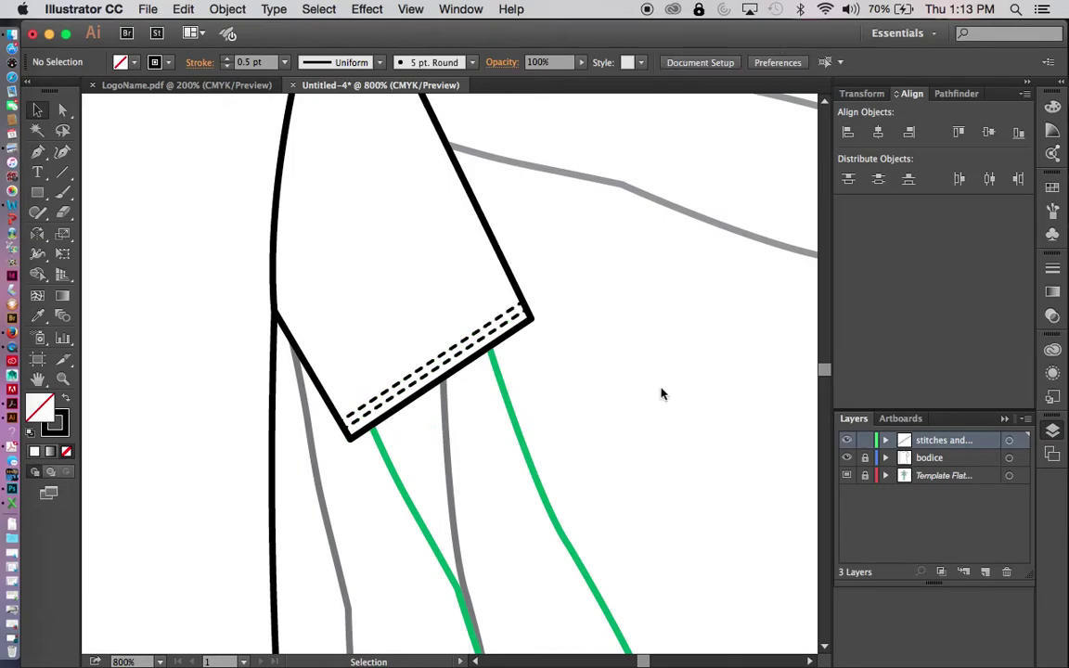
# Set the dashed stitch lines to a 0.25 pt stroke weight
pyautogui.click(459, 351)
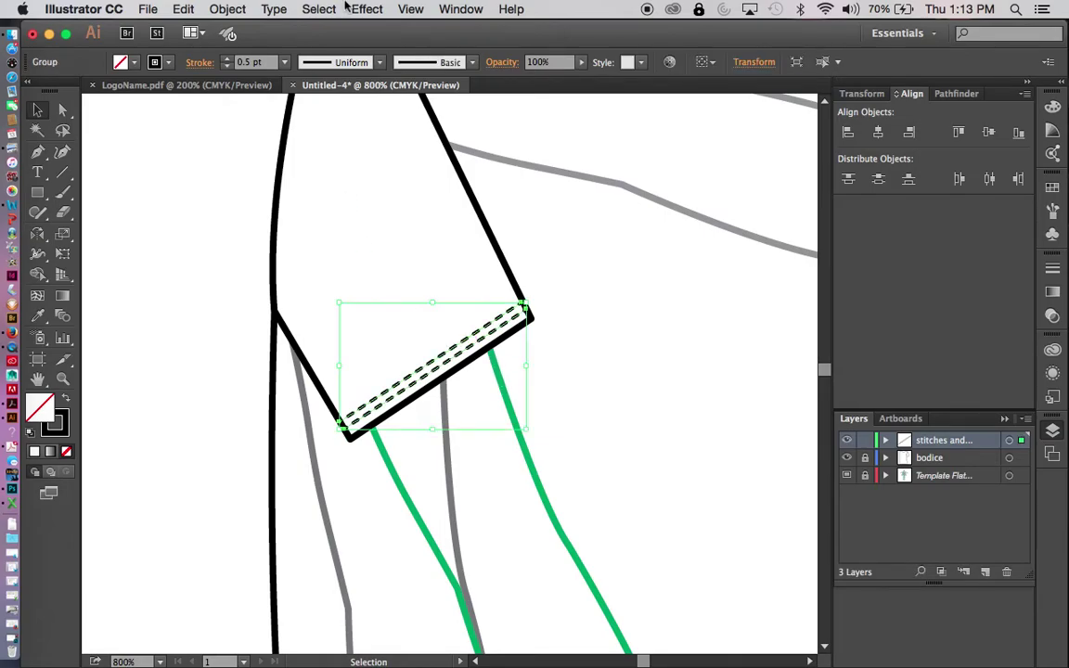
pyautogui.click(285, 63)
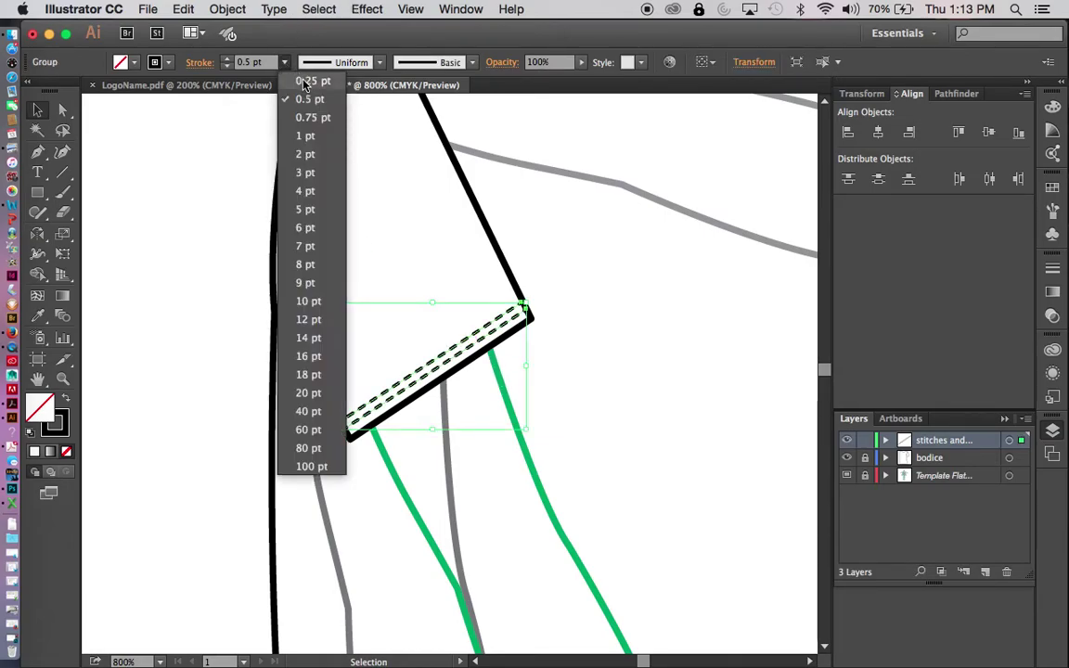
pyautogui.click(304, 82)
pyautogui.click(652, 383)
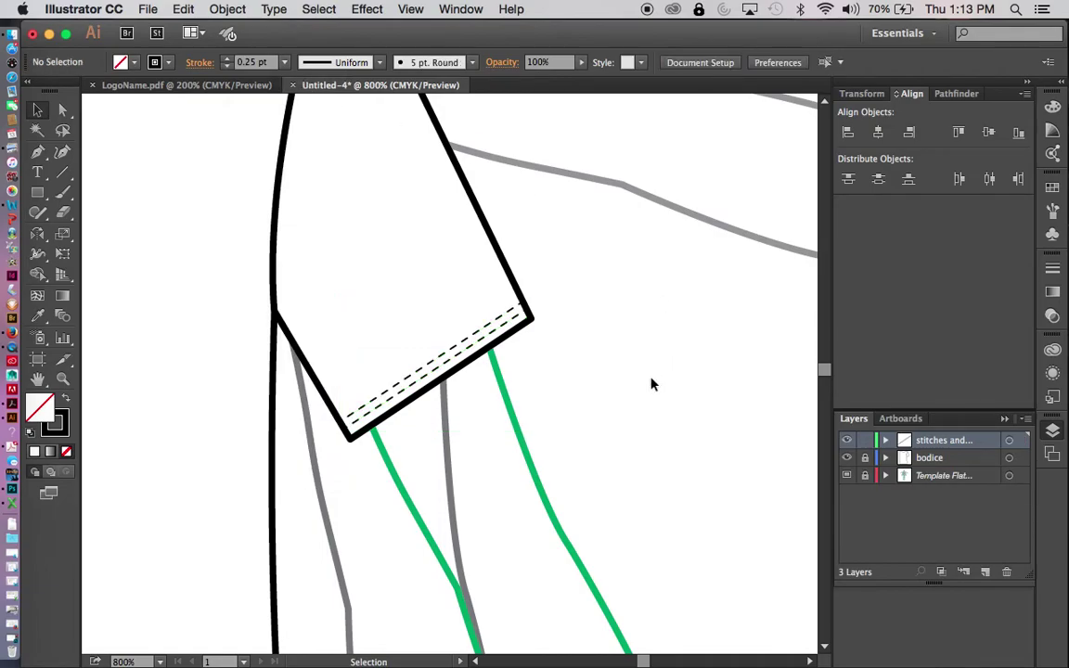
pyautogui.click(455, 352)
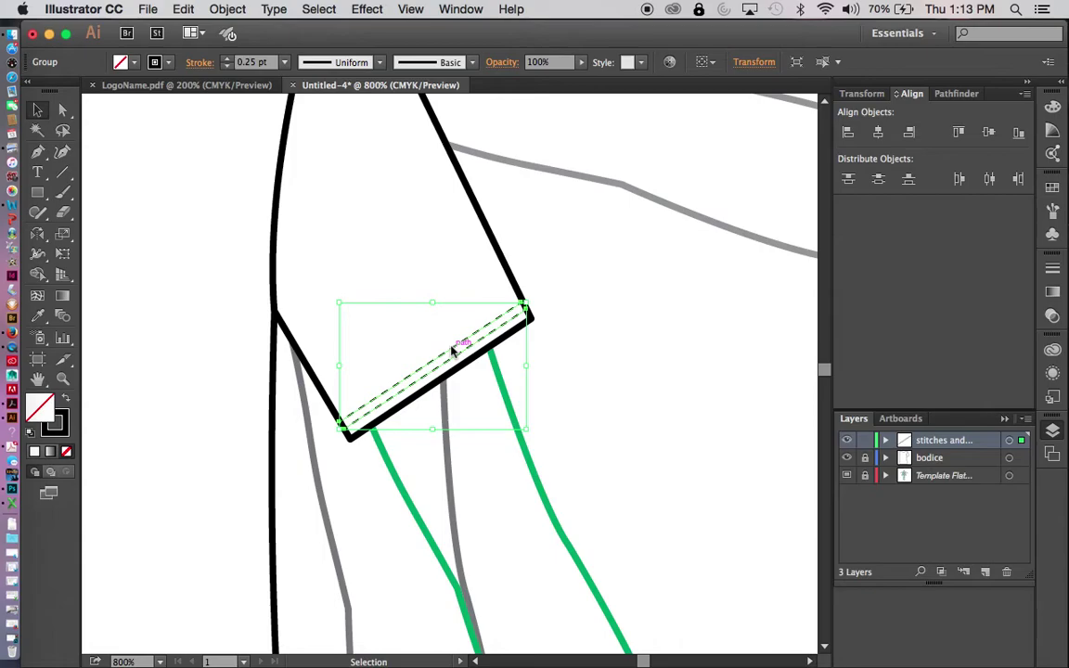
pyautogui.press('super+plus')
pyautogui.press('super+plus')
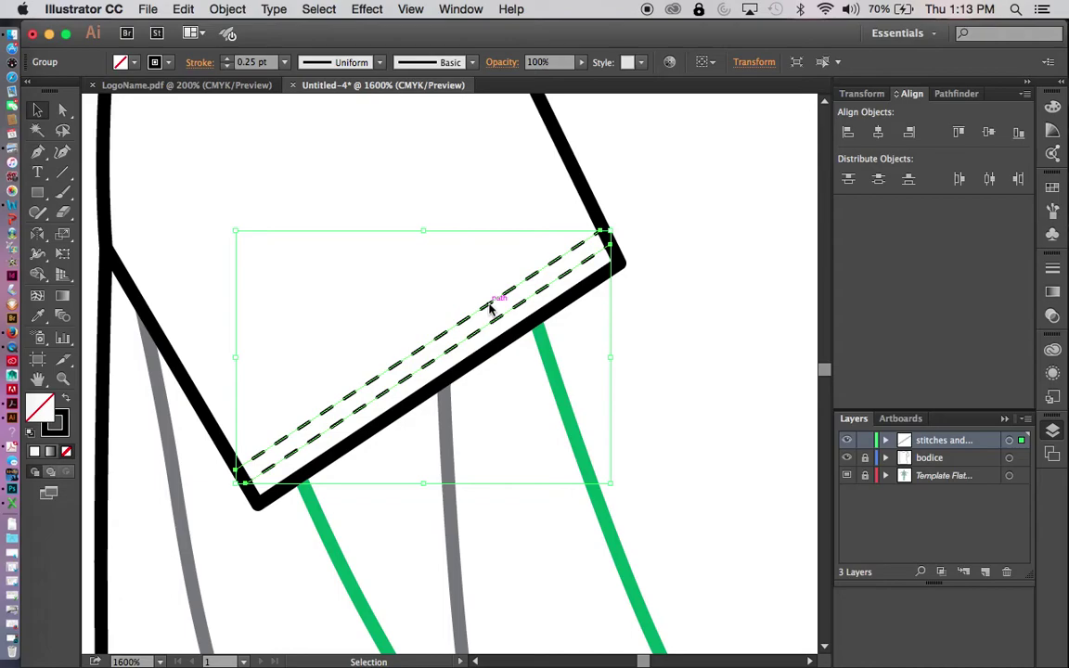
# Inside the stitch group, shift the upper dashed line slightly down and right, then exit isolation
pyautogui.doubleClick(491, 309)
pyautogui.click(491, 310)
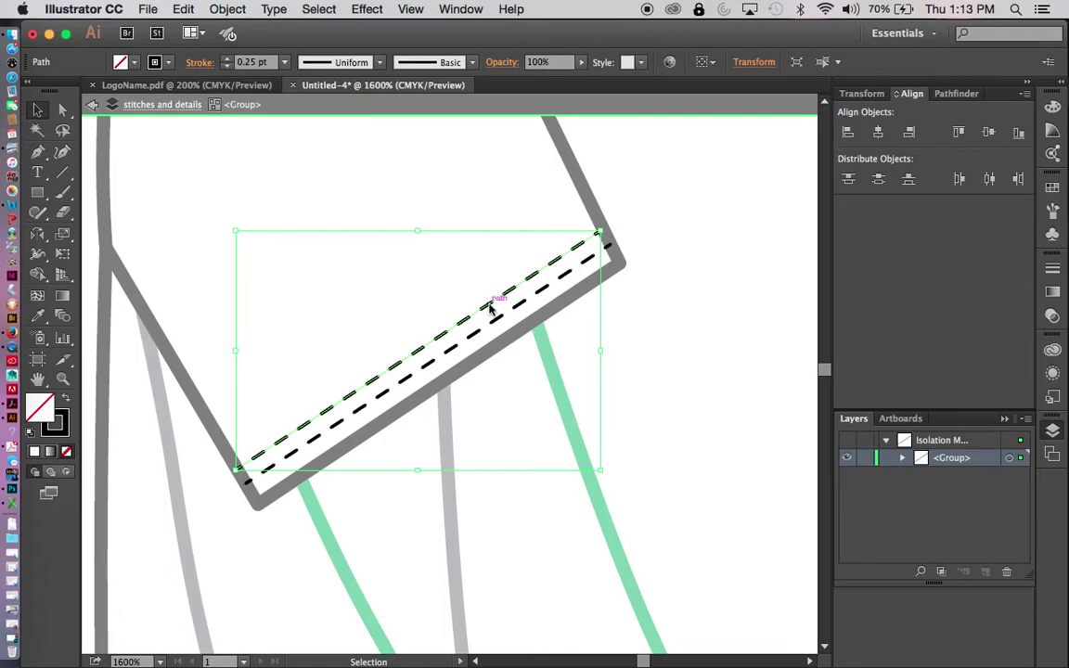
pyautogui.moveTo(491, 309); pyautogui.dragTo(492, 313)
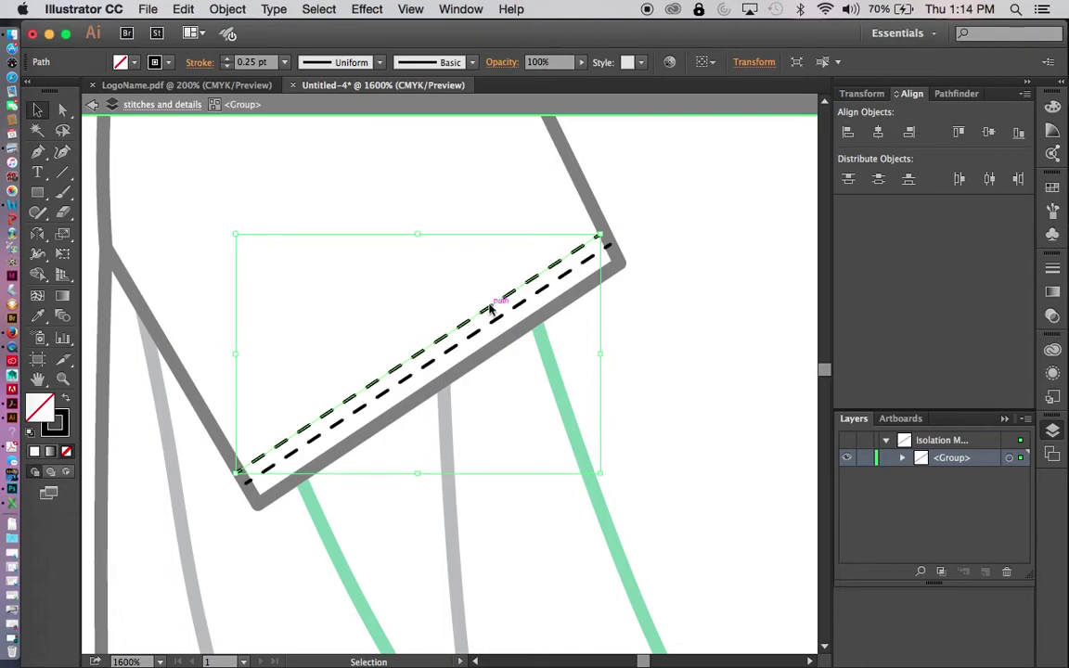
pyautogui.press('Right')
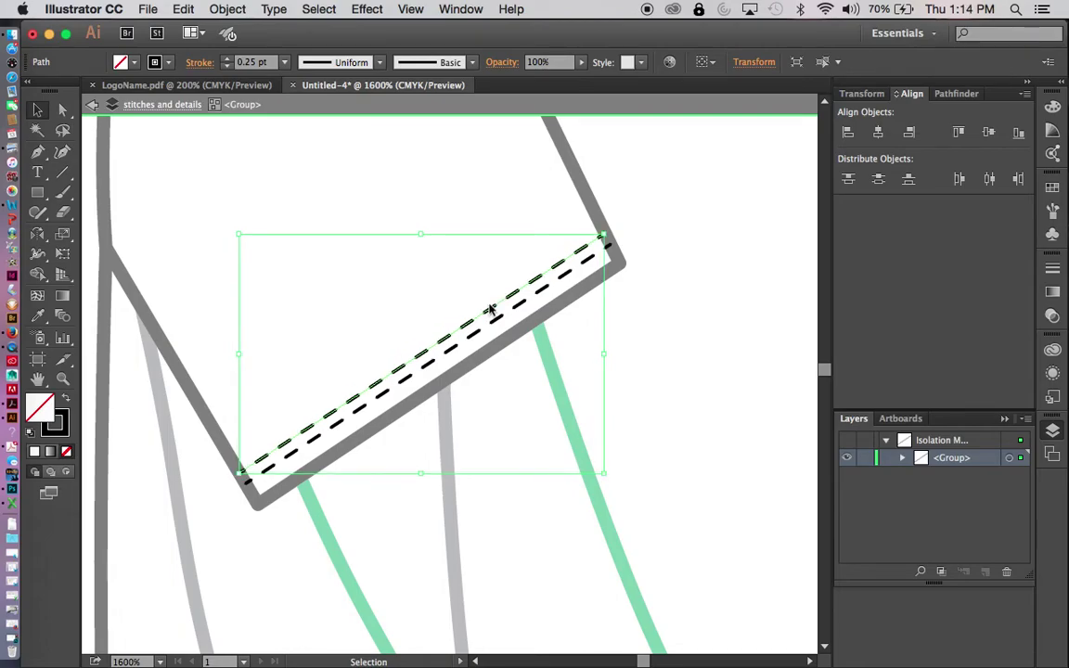
pyautogui.doubleClick(688, 368)
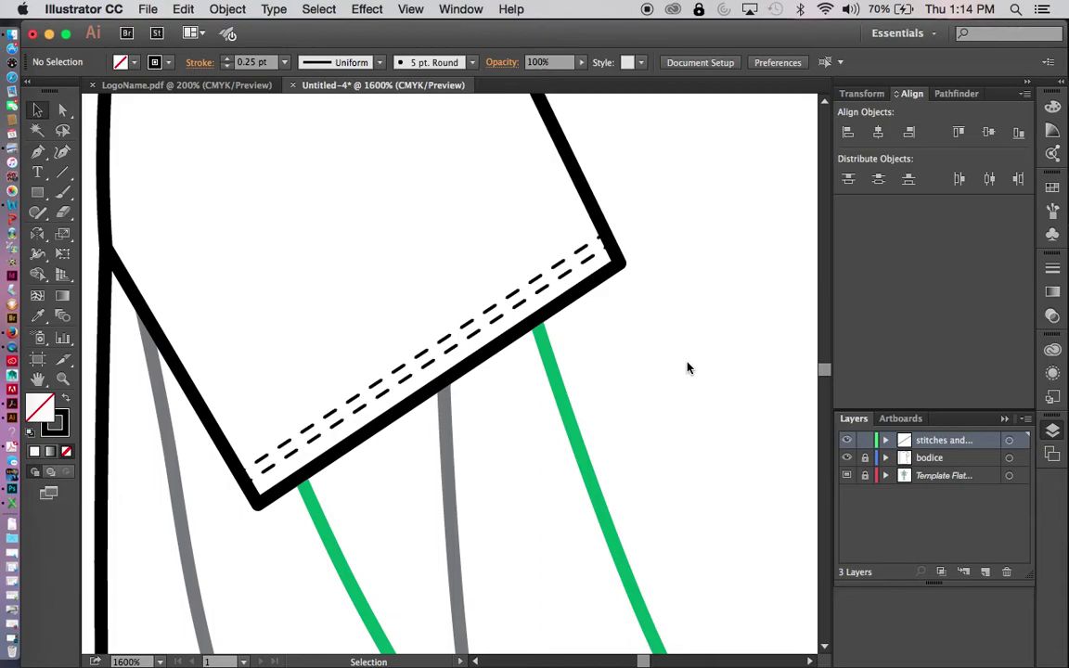
pyautogui.press('super+minus')
pyautogui.press('super+minus')
pyautogui.press('super+minus')
# Unlock the bodice layer and select the right sleeve outline plus its hem stitch group
pyautogui.press('super+minus')
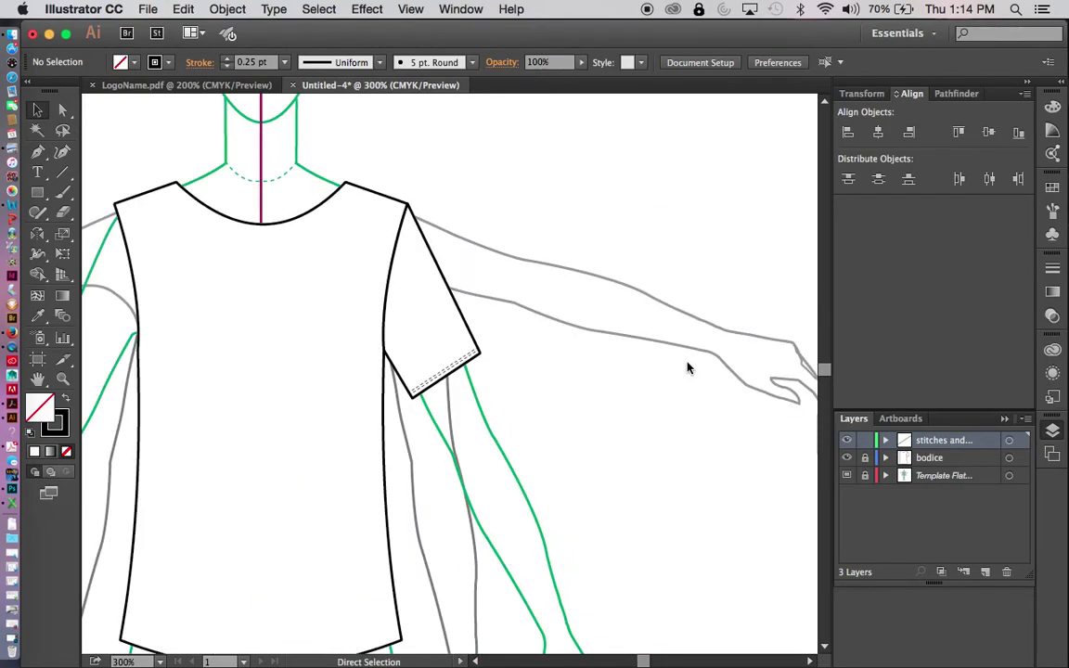
pyautogui.press('super+minus')
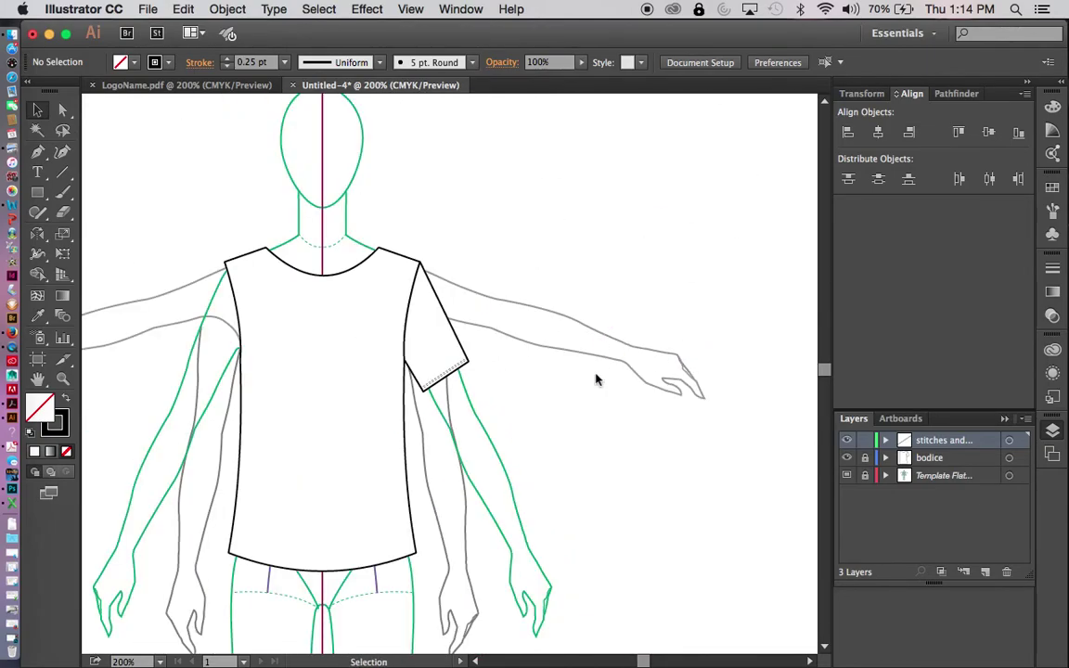
pyautogui.press('super+plus')
pyautogui.press('super+plus')
pyautogui.press('super+plus')
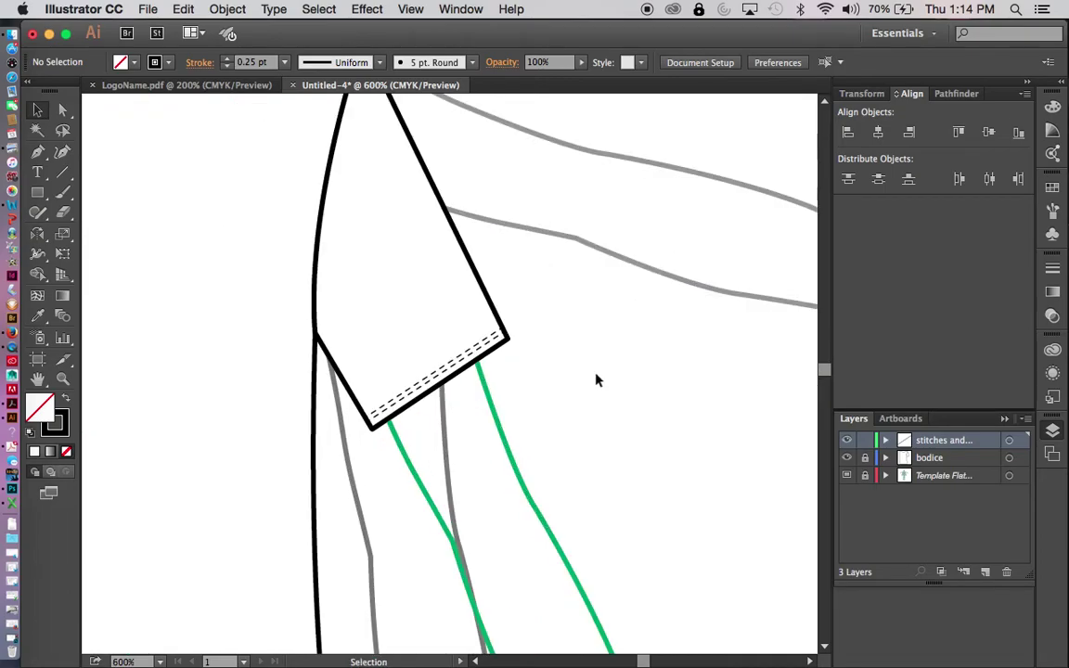
pyautogui.moveTo(597, 383)
pyautogui.mouseDown()
pyautogui.moveTo(739, 398)
pyautogui.moveTo(748, 414)
pyautogui.mouseUp()
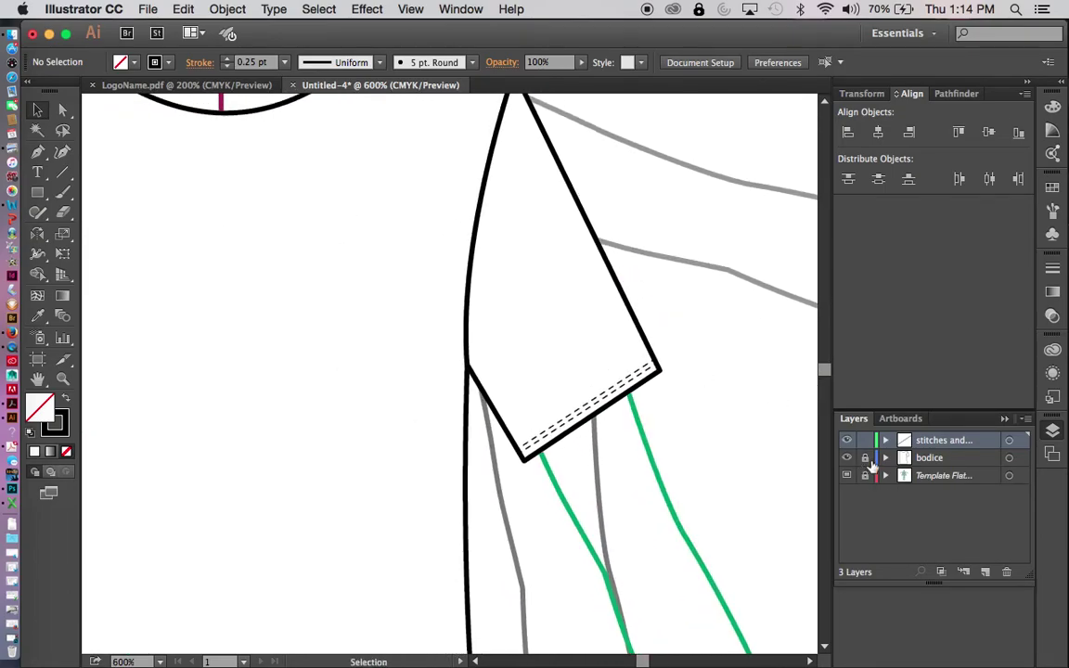
pyautogui.click(623, 290)
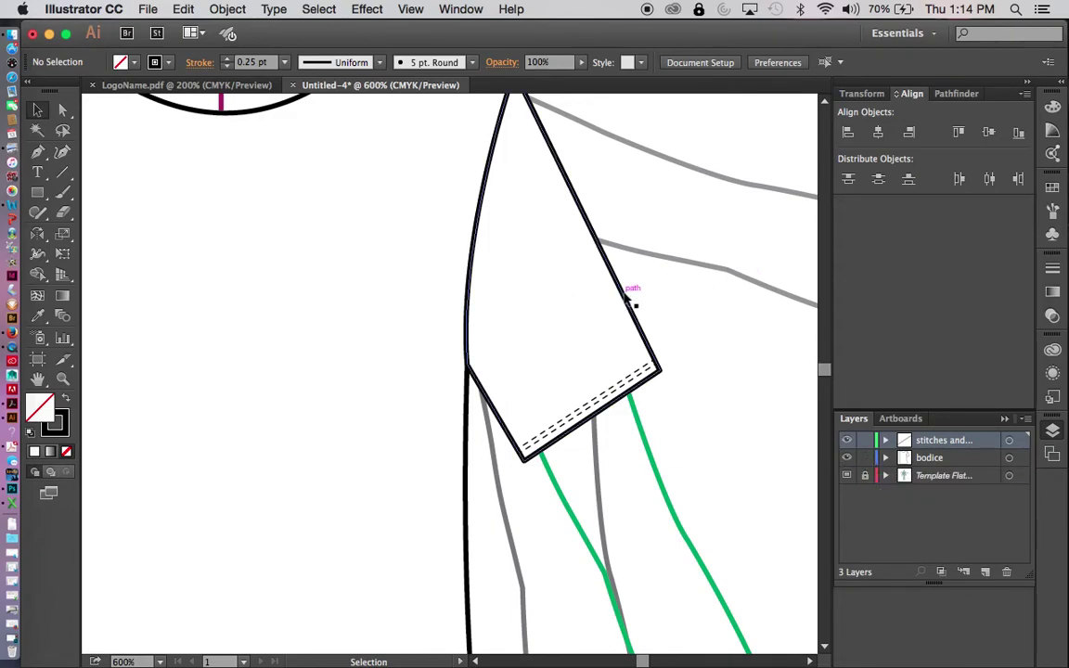
pyautogui.click(628, 295)
pyautogui.scroll(3, 698, 334)
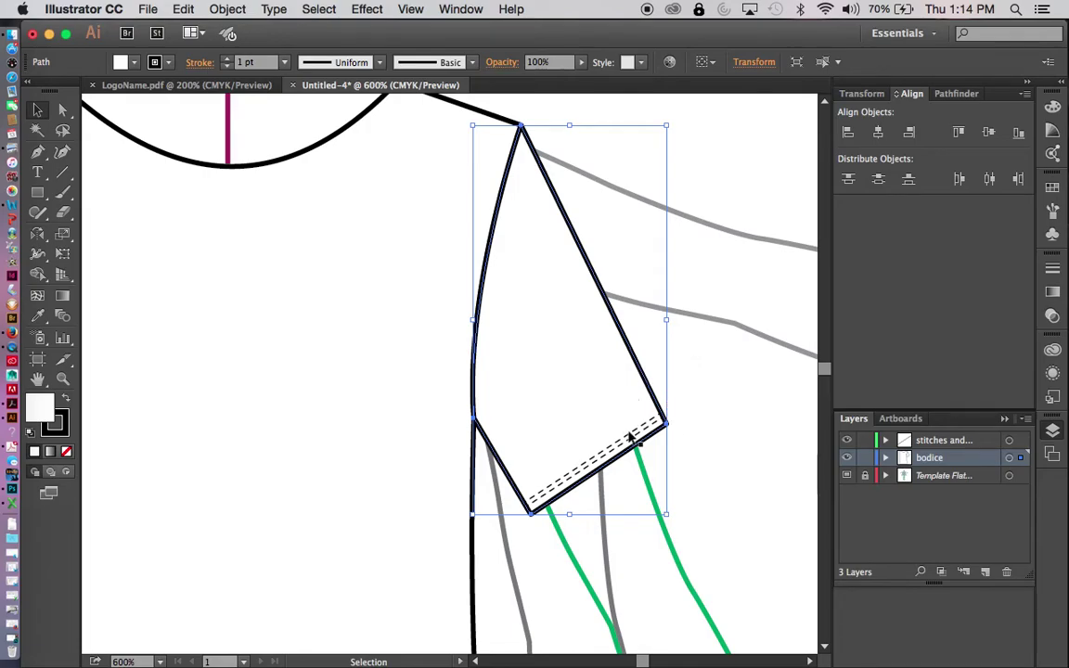
pyautogui.keyDown('shift'); pyautogui.click(631, 436); pyautogui.keyUp('shift')
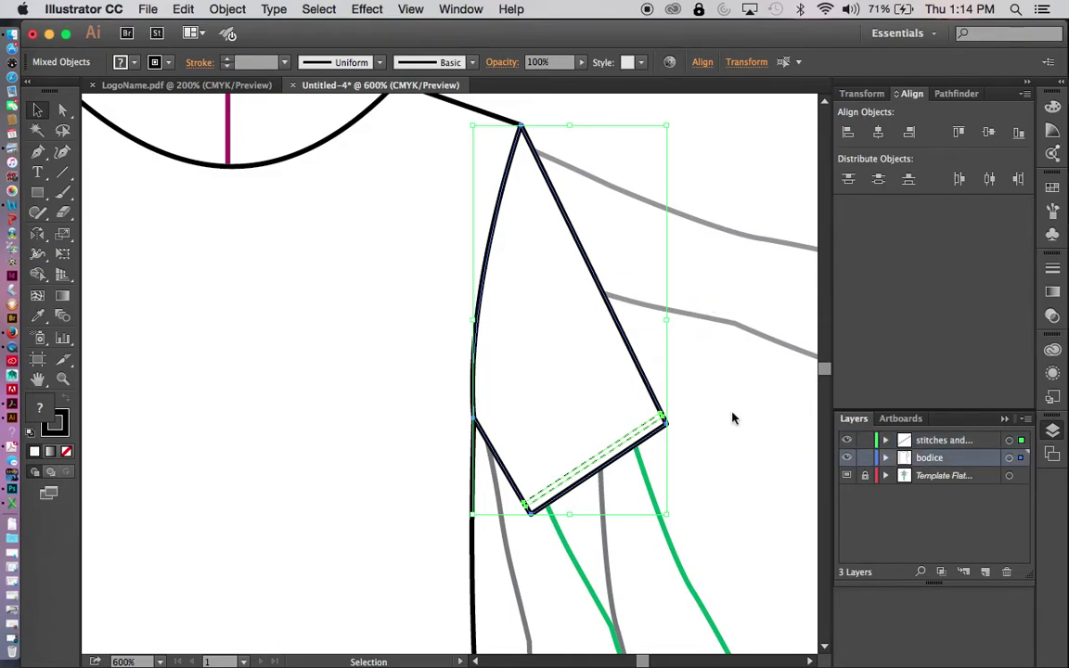
pyautogui.press('o')
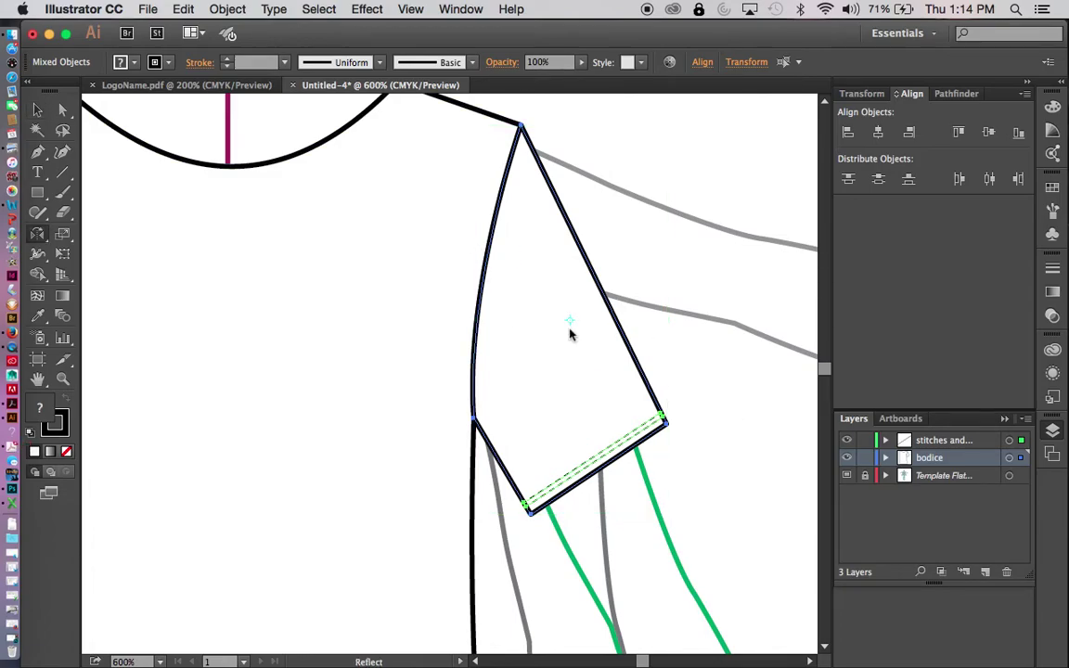
# Reflect a copy of the stitched sleeve across the centre front line on a vertical axis
pyautogui.keyDown('alt'); pyautogui.click(231, 139); pyautogui.keyUp('alt')
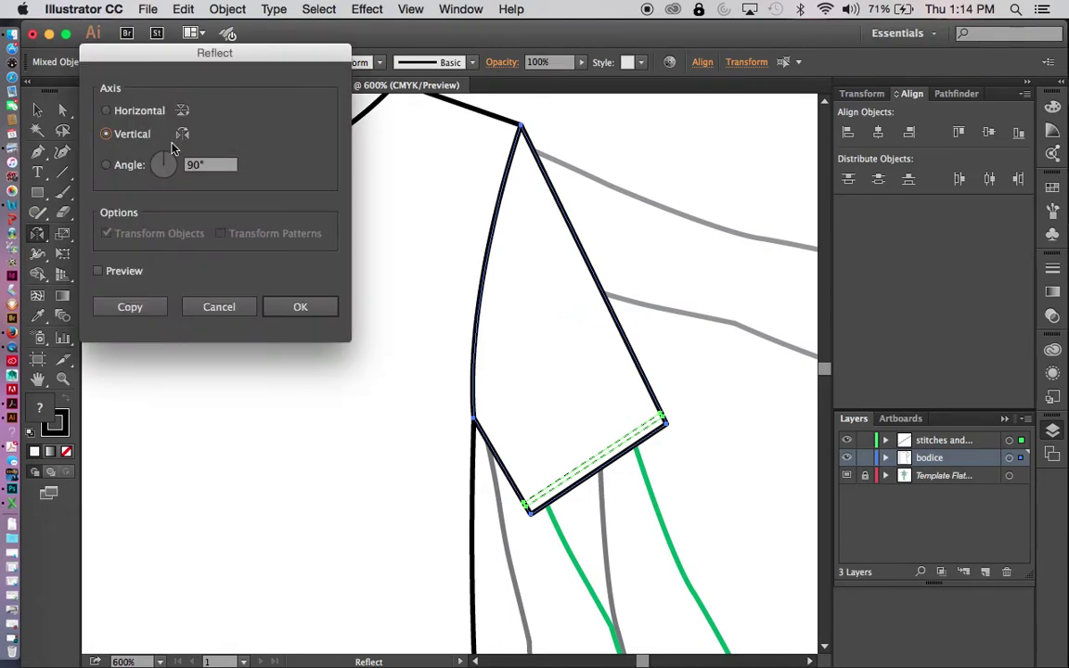
pyautogui.click(147, 306)
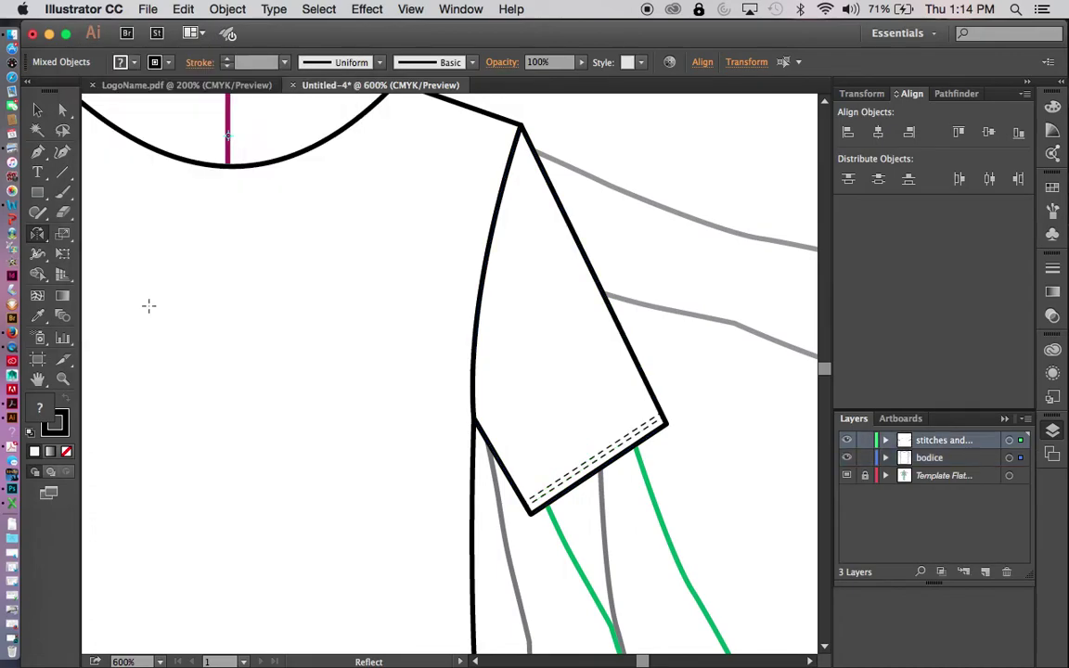
pyautogui.press('super+minus')
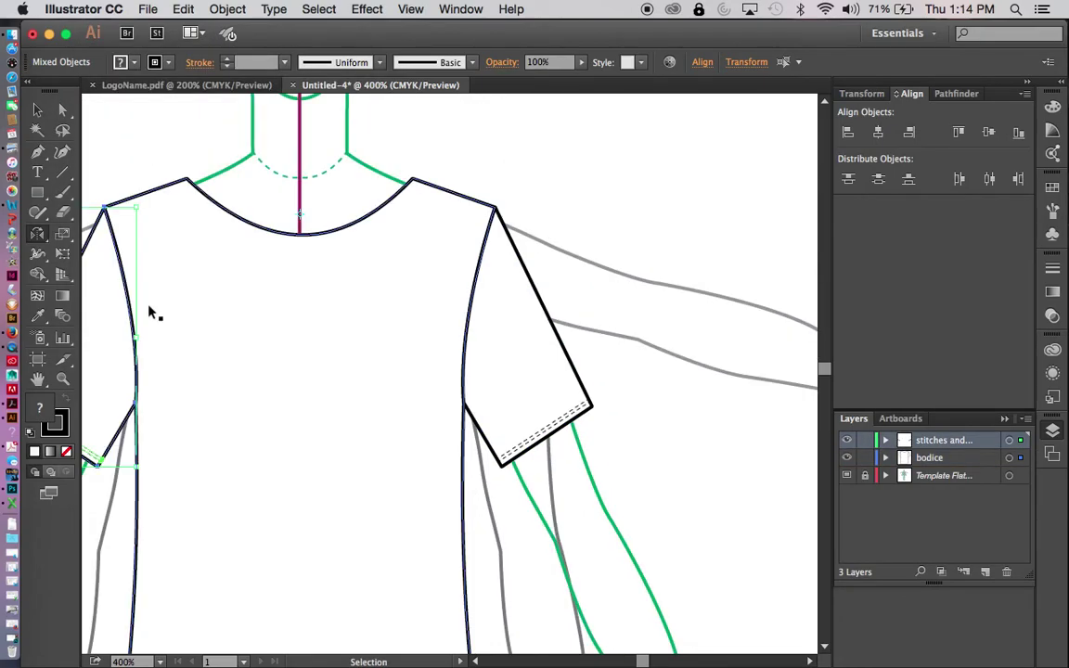
pyautogui.press('super+minus')
# Deselect and centre the full two-sleeved T-shirt in the view
pyautogui.press('v')
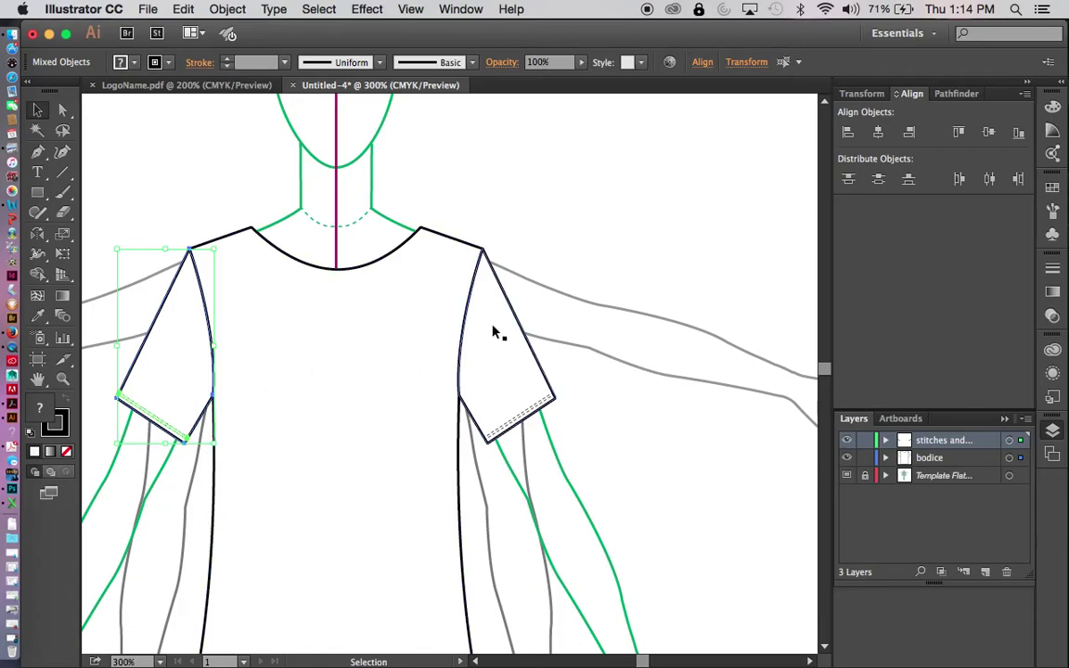
pyautogui.click(671, 331)
pyautogui.moveTo(455, 475)
pyautogui.mouseDown()
pyautogui.moveTo(601, 418)
pyautogui.moveTo(580, 388)
pyautogui.mouseUp()
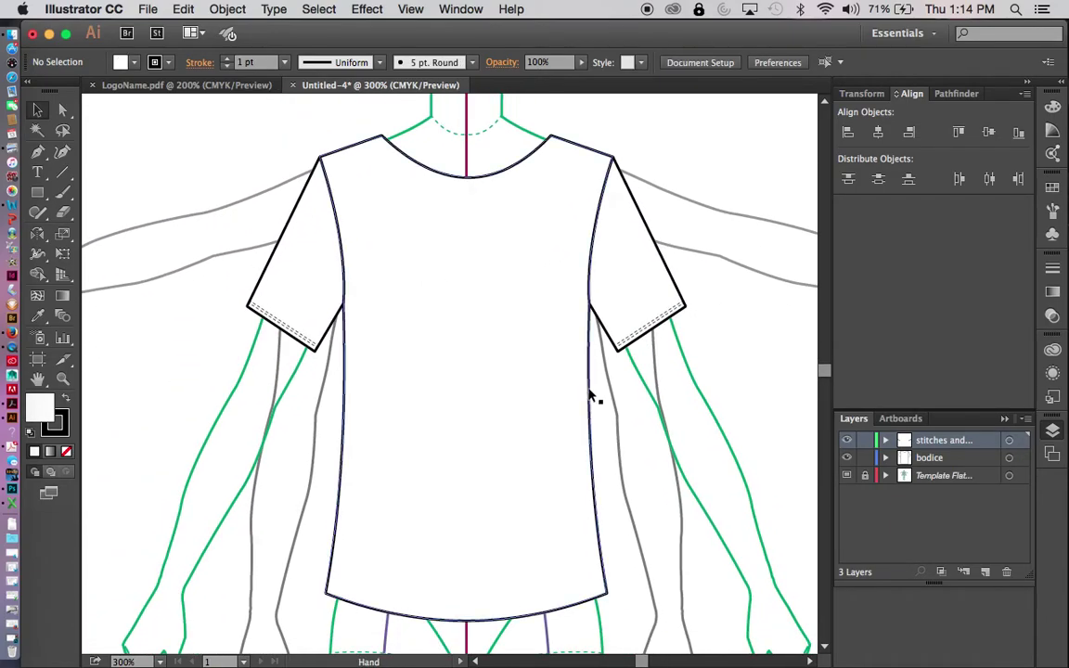
pyautogui.scroll(1, 742, 413)
pyautogui.scroll(4, 728, 410)
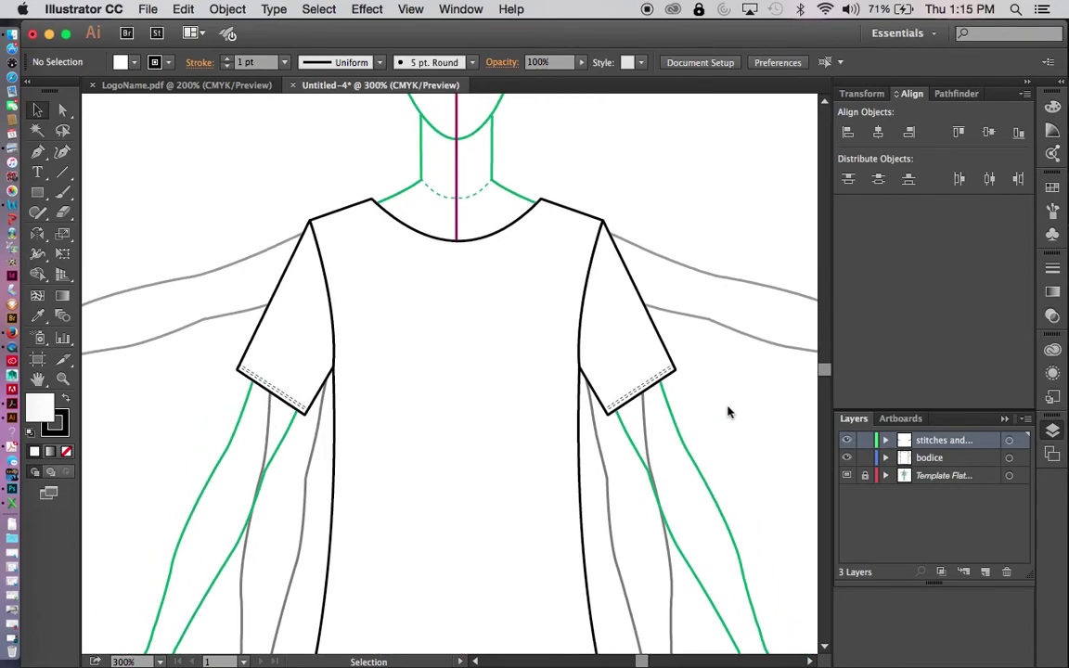
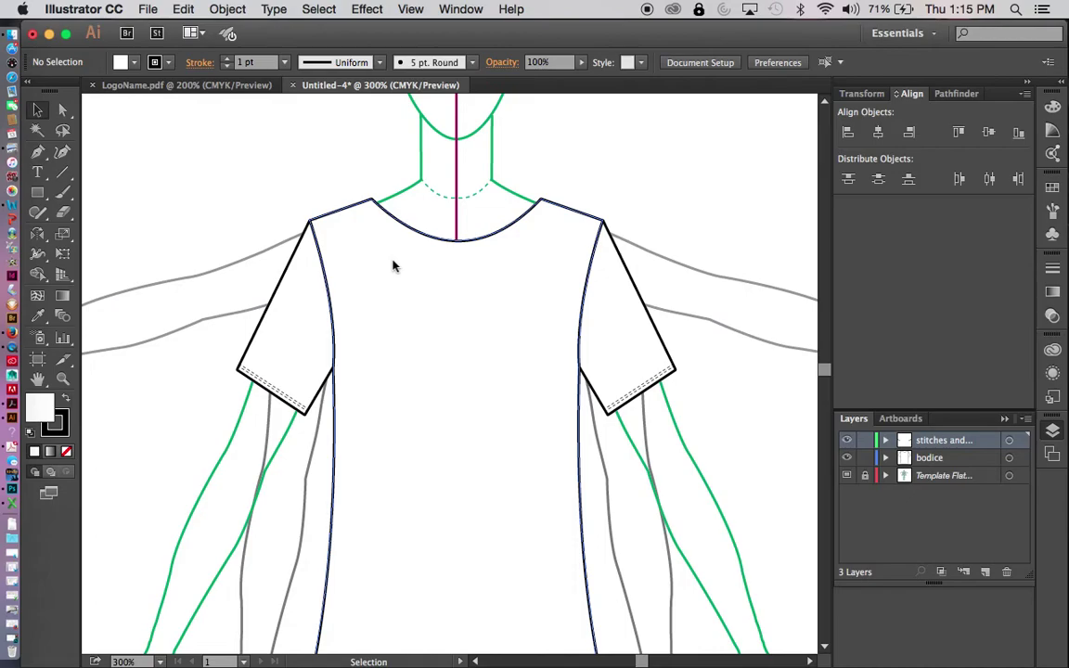
# Draw a straight line between the left and right neckline points and bend it into a slight downward curve
pyautogui.press('p')
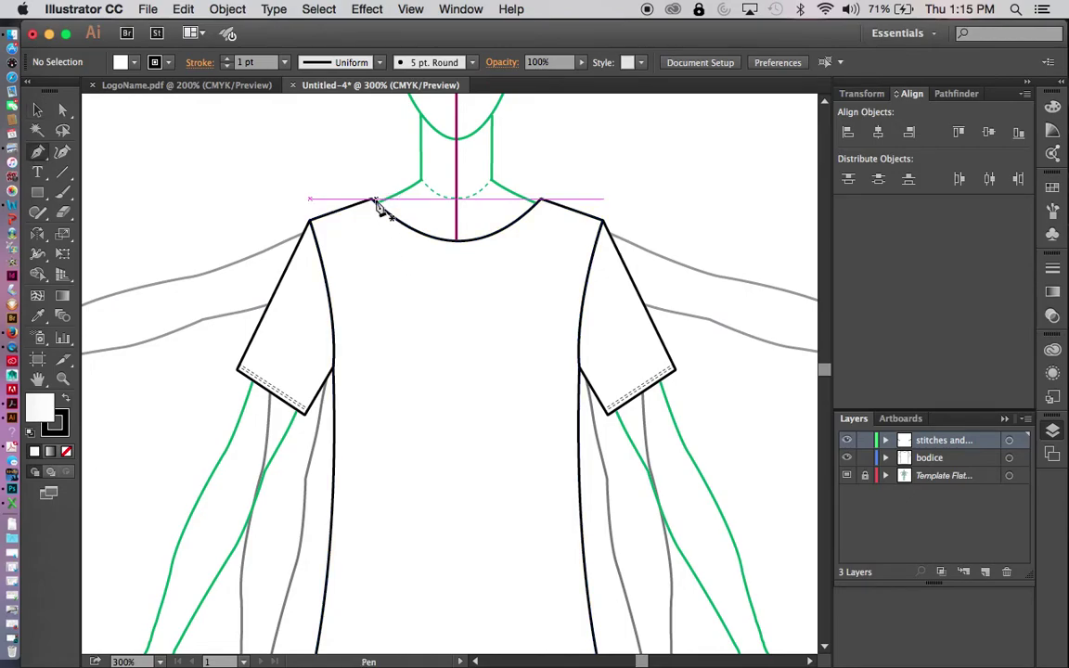
pyautogui.click(372, 200)
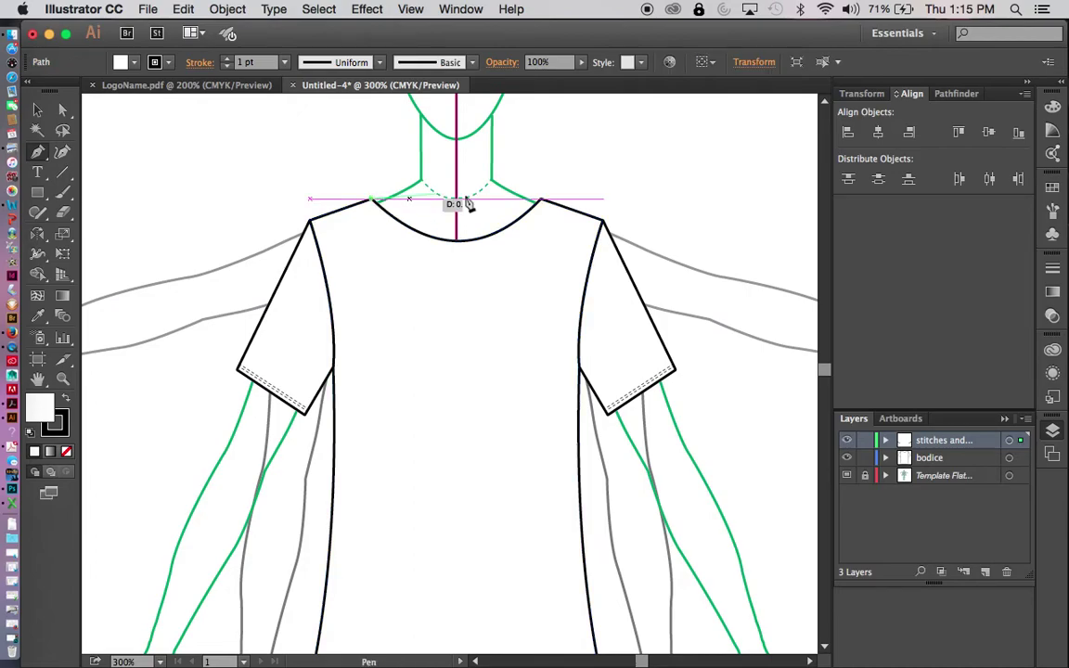
pyautogui.click(542, 201)
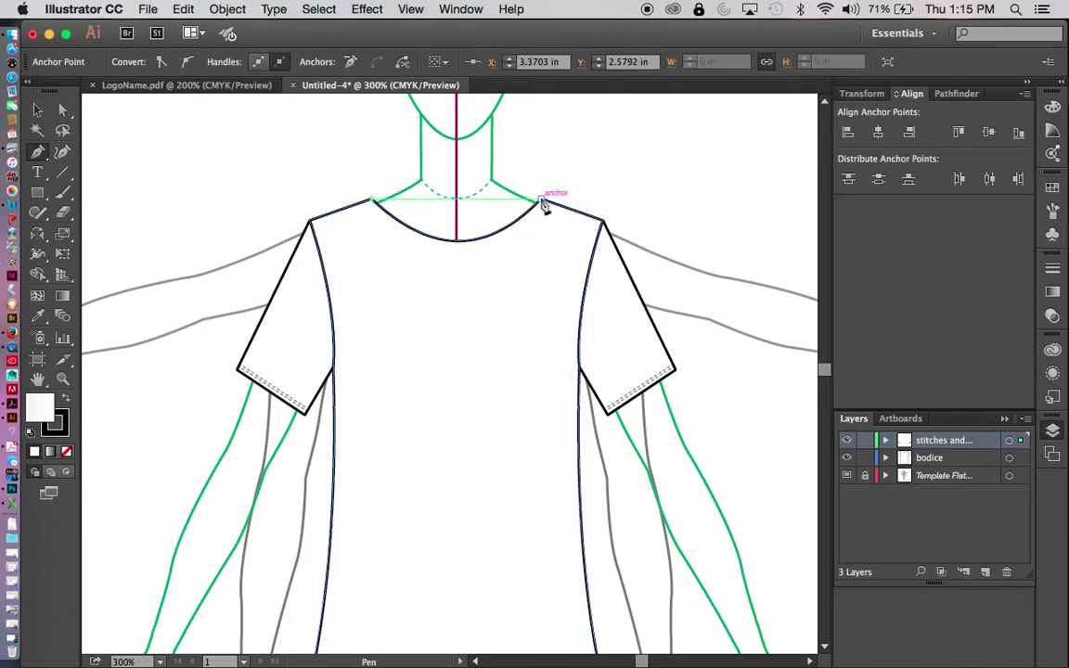
pyautogui.hotkey('shift', 'c')
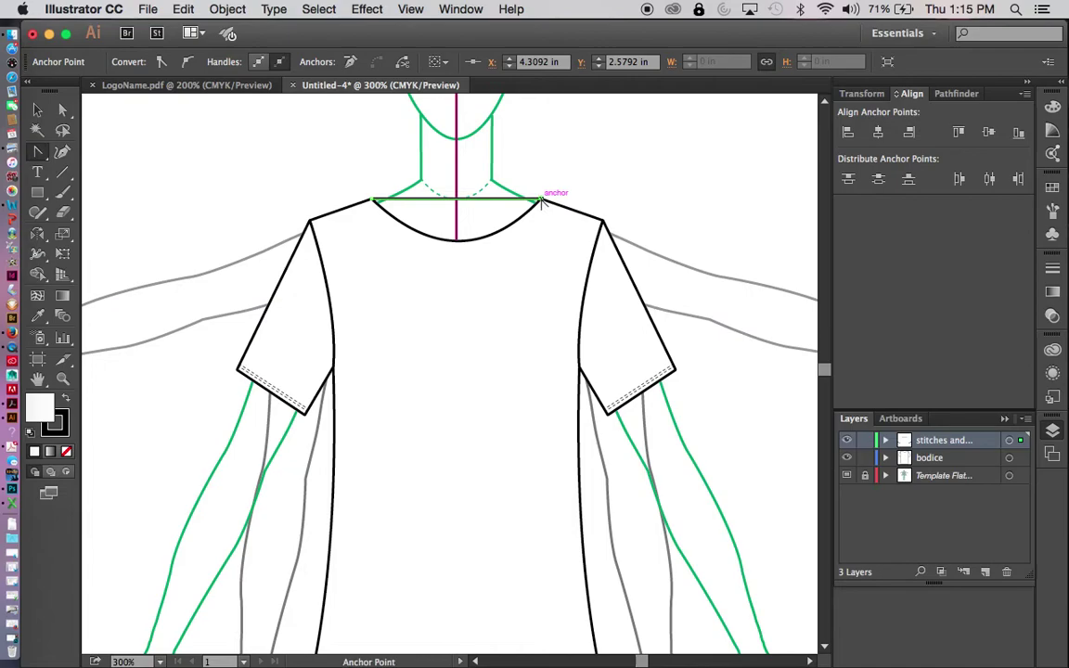
pyautogui.moveTo(456, 204); pyautogui.dragTo(459, 214)
pyautogui.press('v')
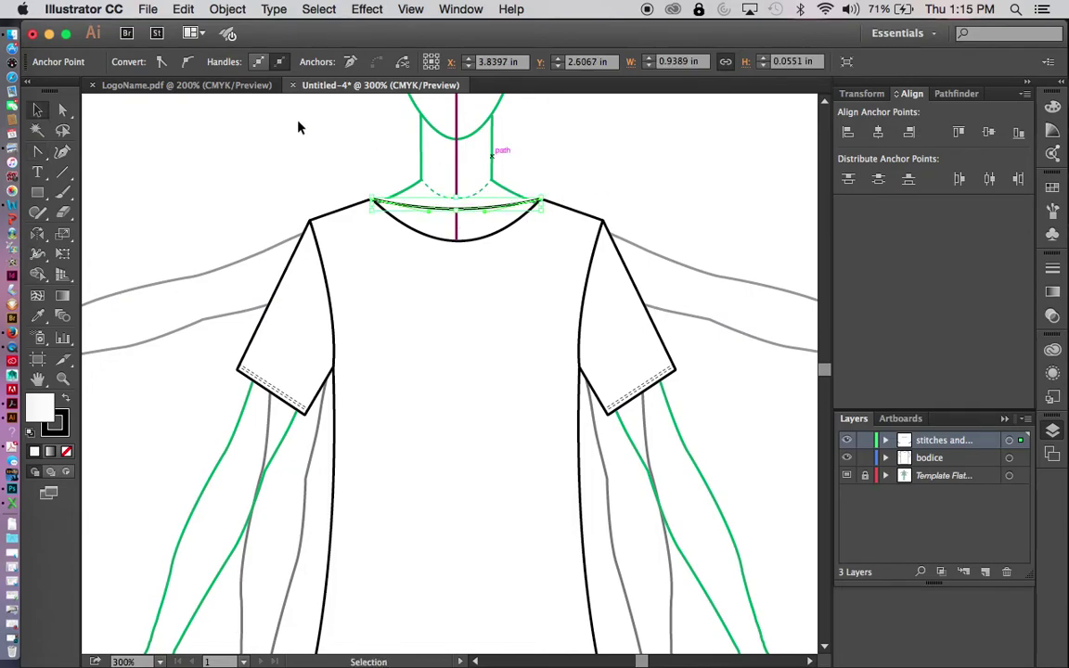
pyautogui.click(636, 176)
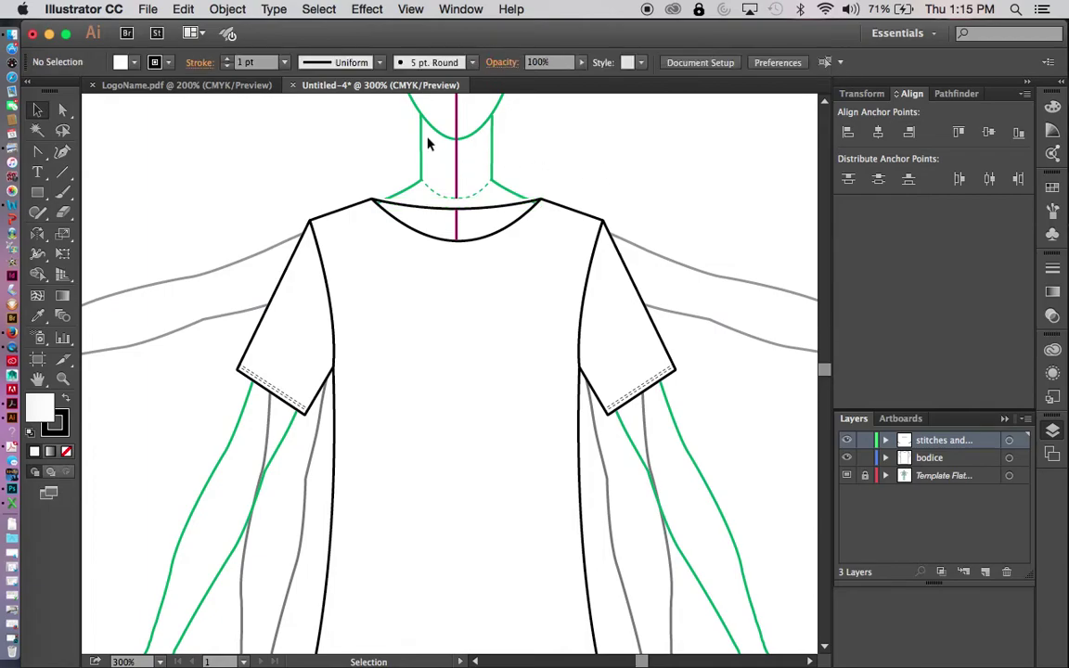
pyautogui.moveTo(353, 153)
pyautogui.mouseDown()
pyautogui.moveTo(445, 239)
pyautogui.moveTo(555, 255)
pyautogui.mouseUp()
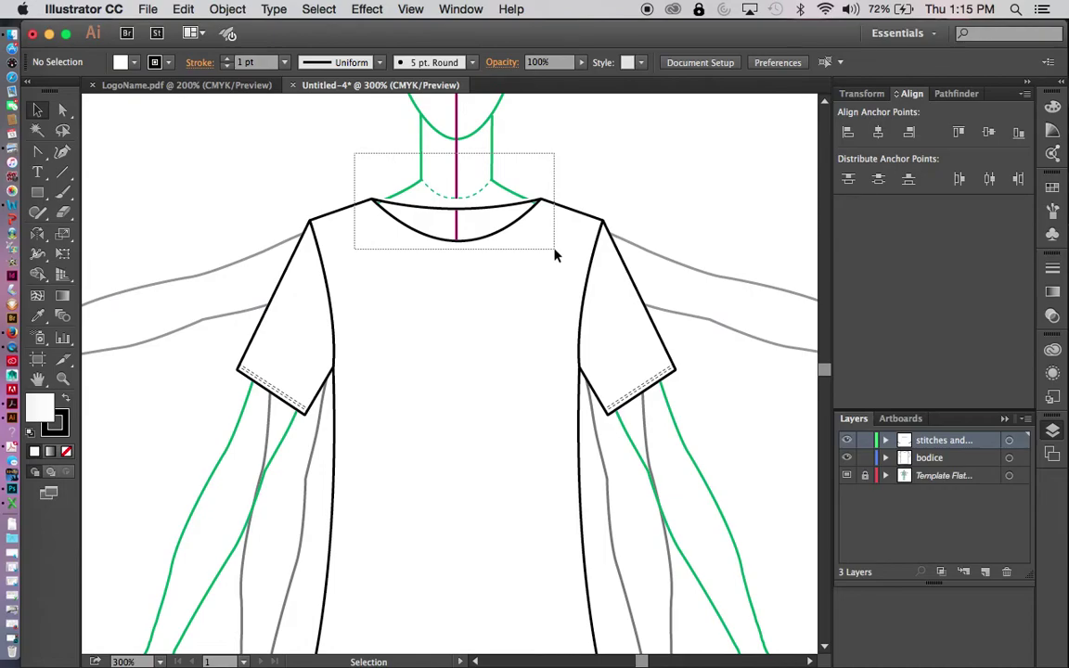
# With Shape Builder, make the region below the curve and the thin neckline band separate shapes
pyautogui.moveTo(555, 255); pyautogui.dragTo(555, 253)
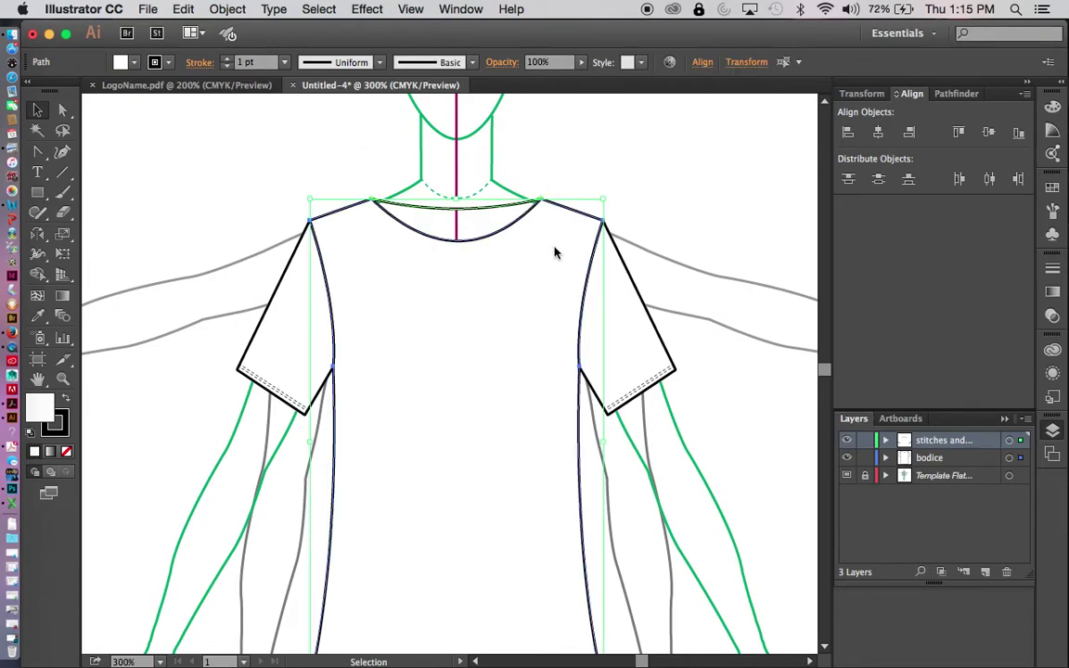
pyautogui.hotkey('shift', 'm')
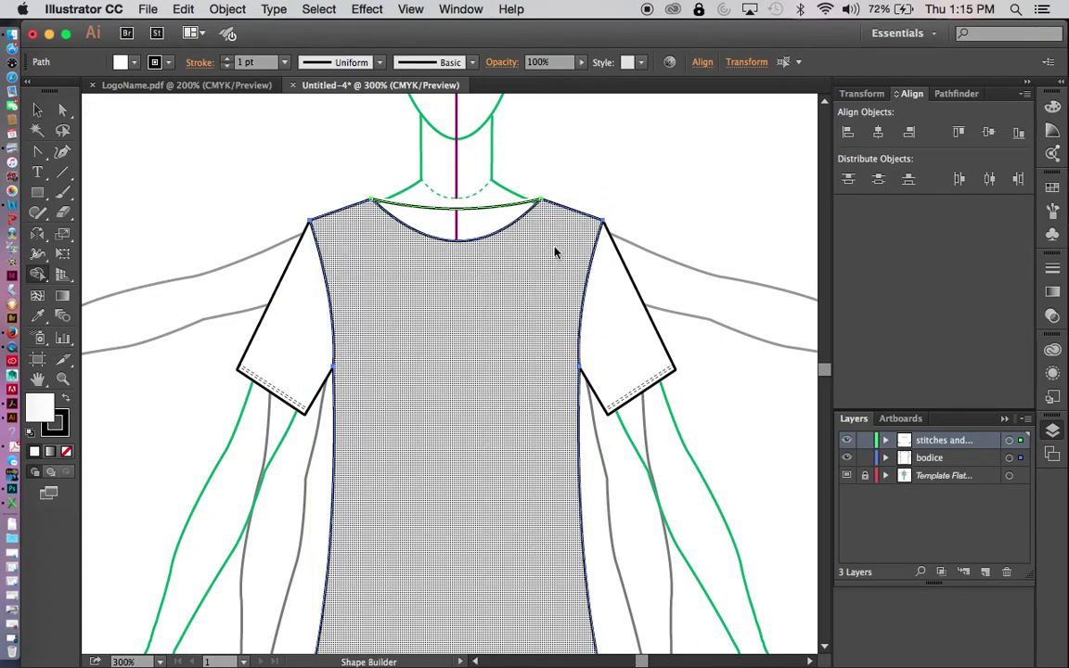
pyautogui.click(470, 236)
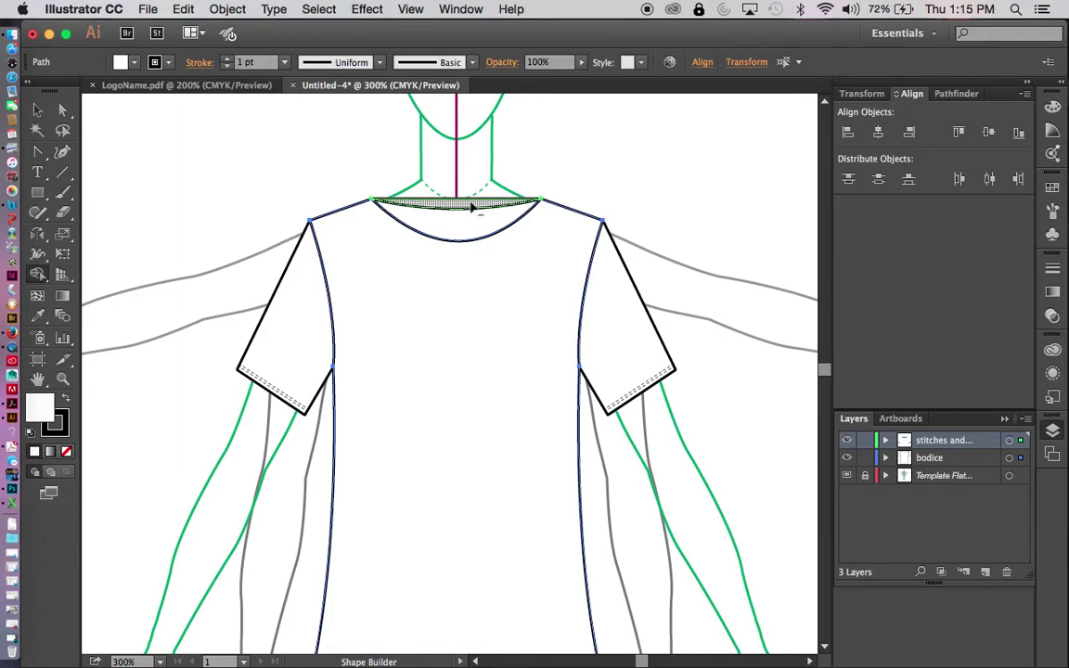
pyautogui.click(471, 195)
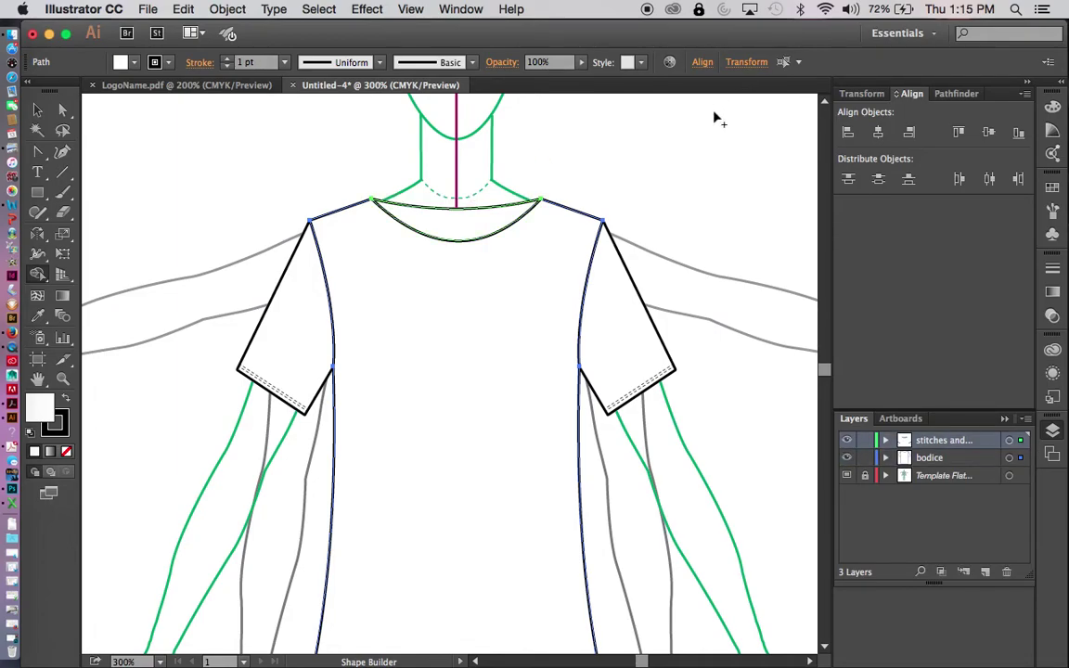
# Fill the new neck facing shape with light grey
pyautogui.press('v')
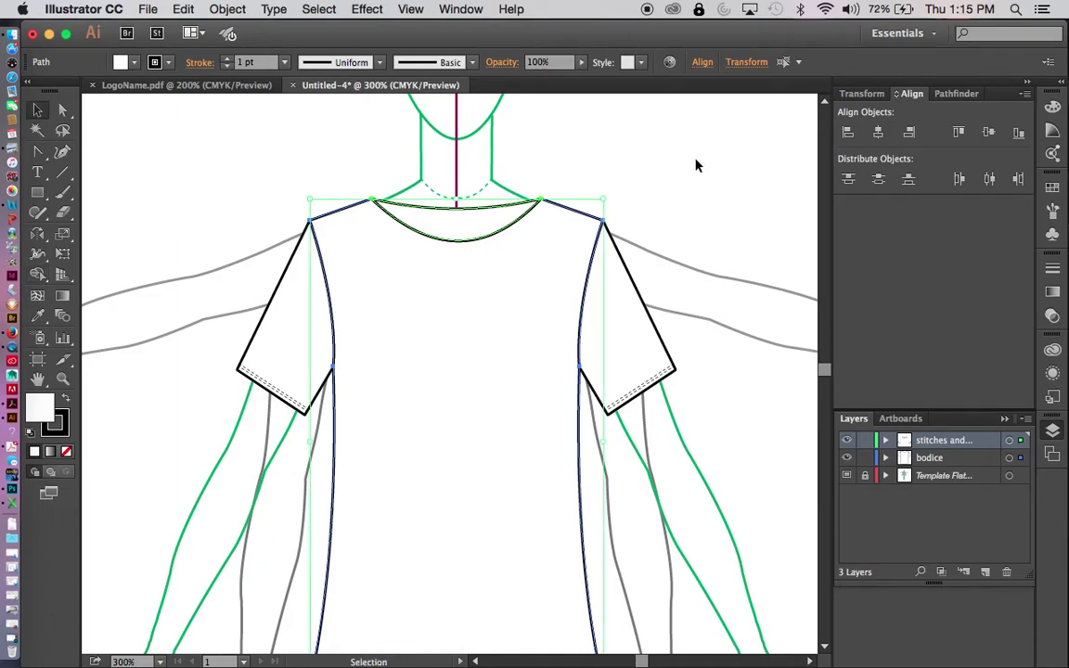
pyautogui.click(448, 195)
pyautogui.click(451, 282)
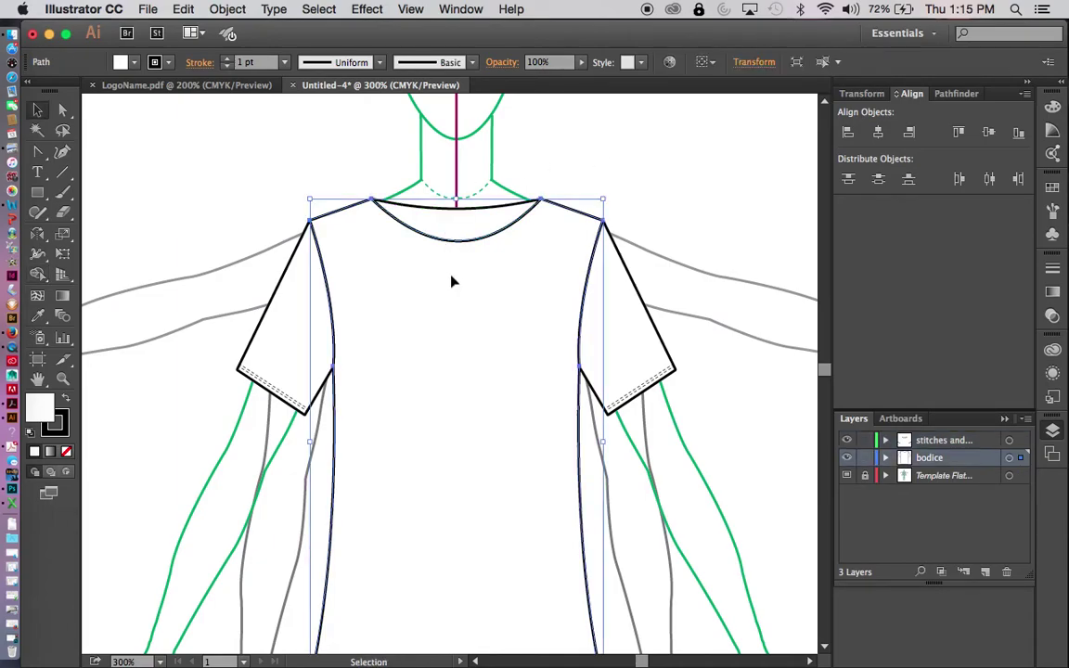
pyautogui.click(565, 120)
pyautogui.click(453, 208)
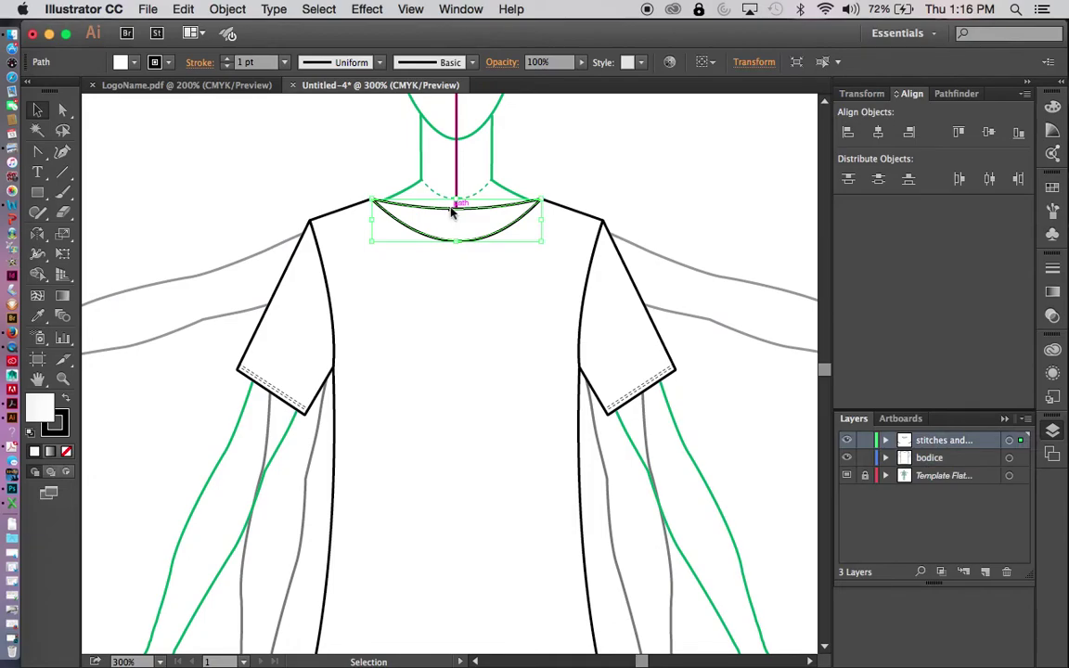
pyautogui.click(124, 62)
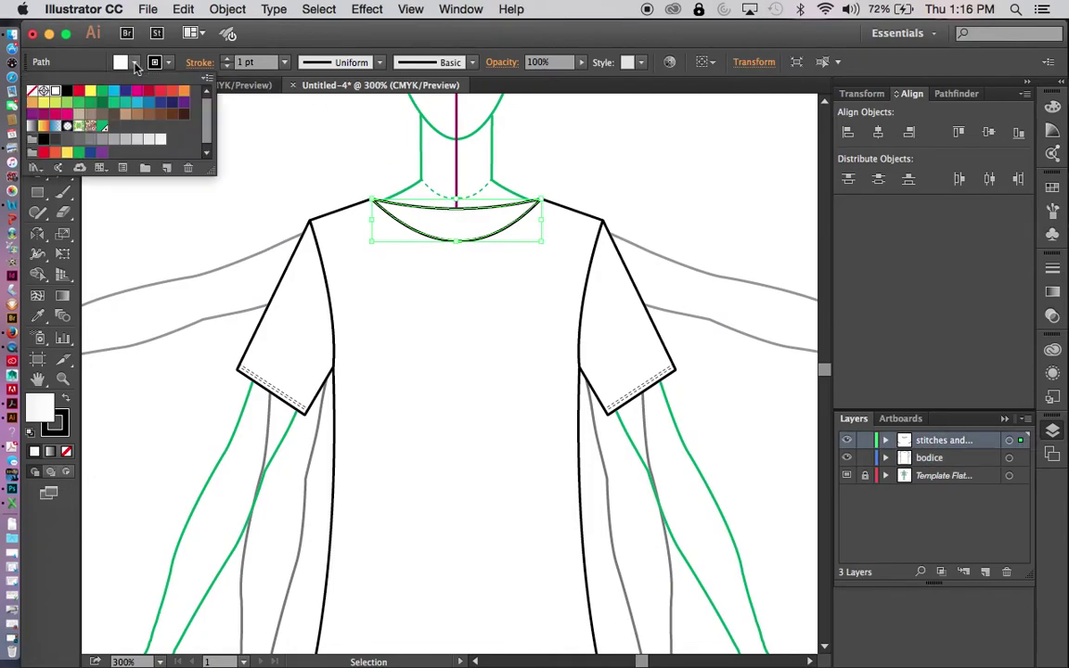
pyautogui.click(121, 135)
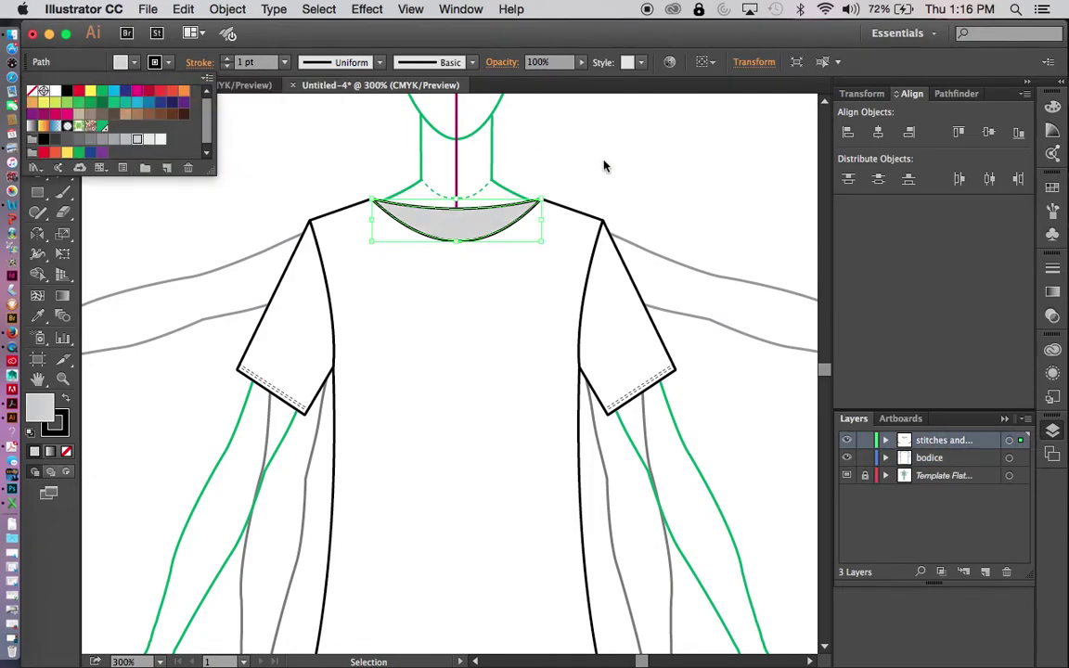
pyautogui.click(691, 177)
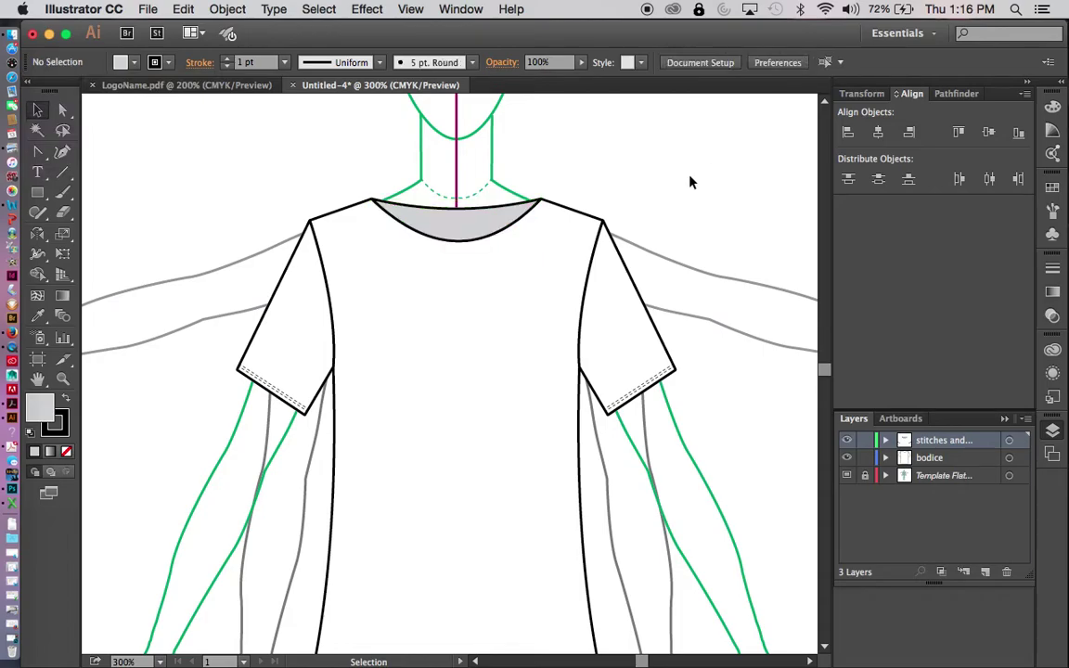
# Move the grey neck shape up and to the right, away from the shirt
pyautogui.scroll(-2, 714, 209)
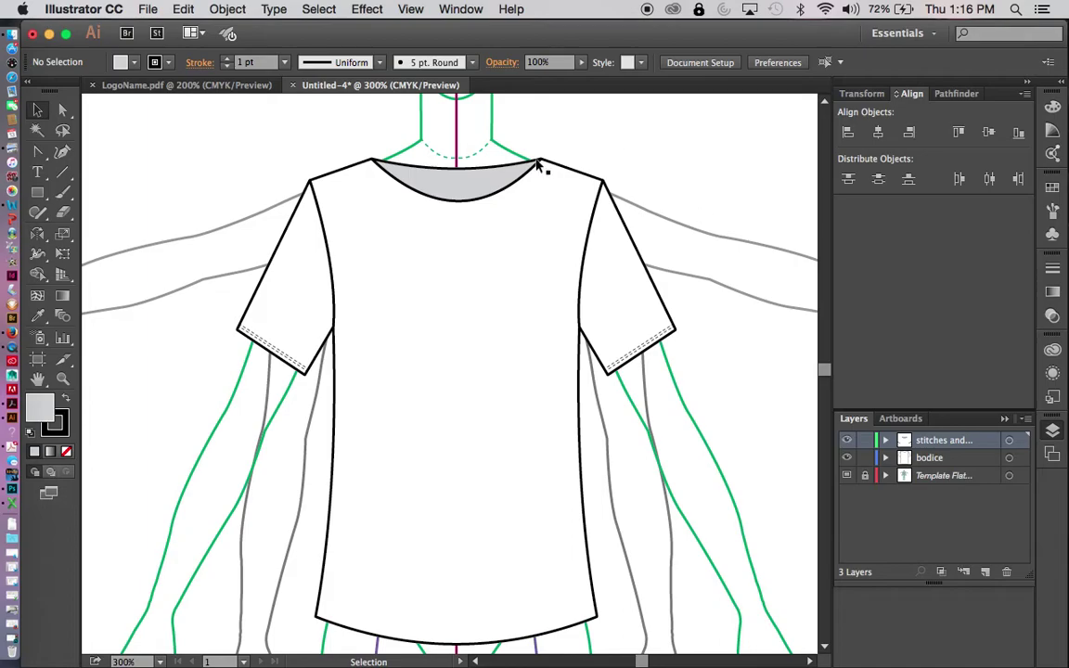
pyautogui.scroll(3, 662, 175)
pyautogui.scroll(2, 664, 181)
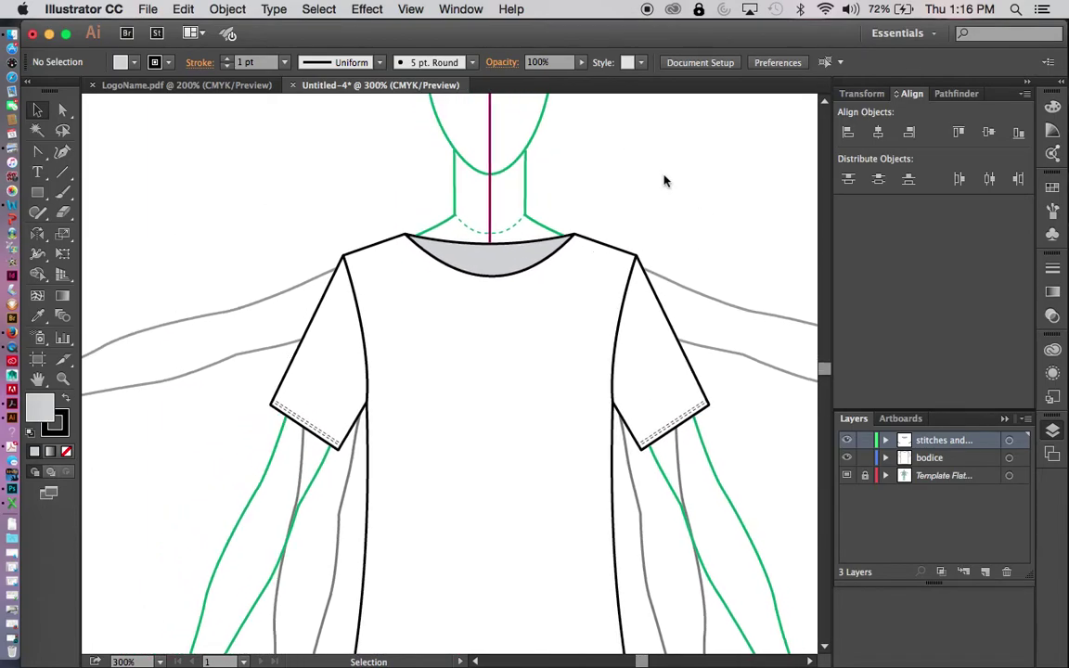
pyautogui.scroll(2, 664, 181)
pyautogui.scroll(2, 664, 181)
pyautogui.hscroll(2, 664, 181)
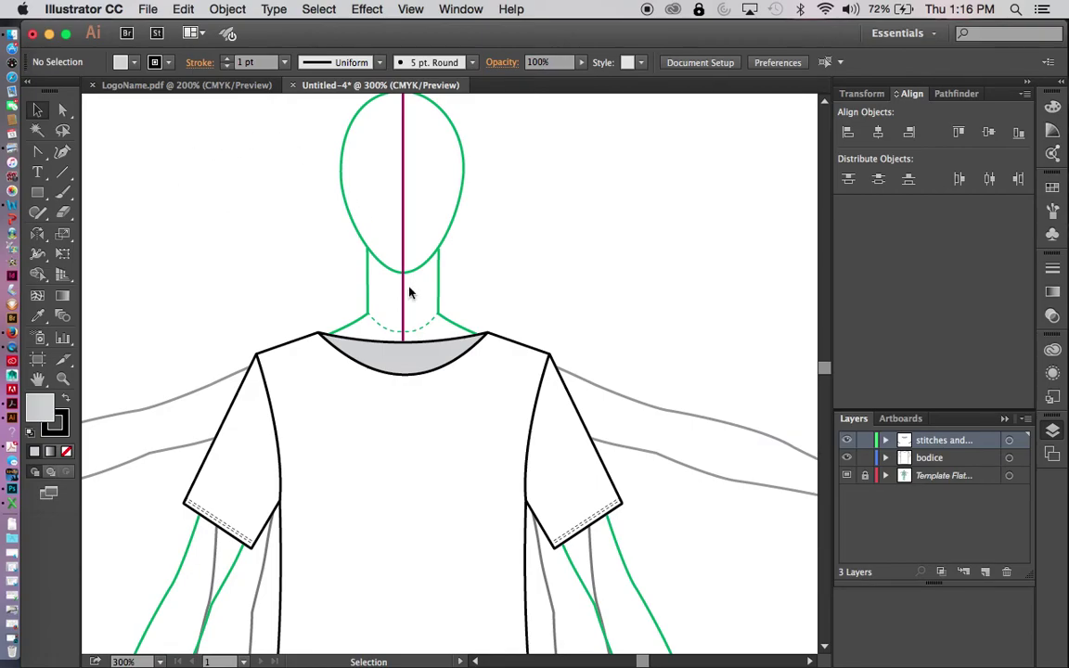
pyautogui.moveTo(429, 345)
pyautogui.mouseDown()
pyautogui.moveTo(698, 210)
pyautogui.moveTo(717, 168)
pyautogui.mouseUp()
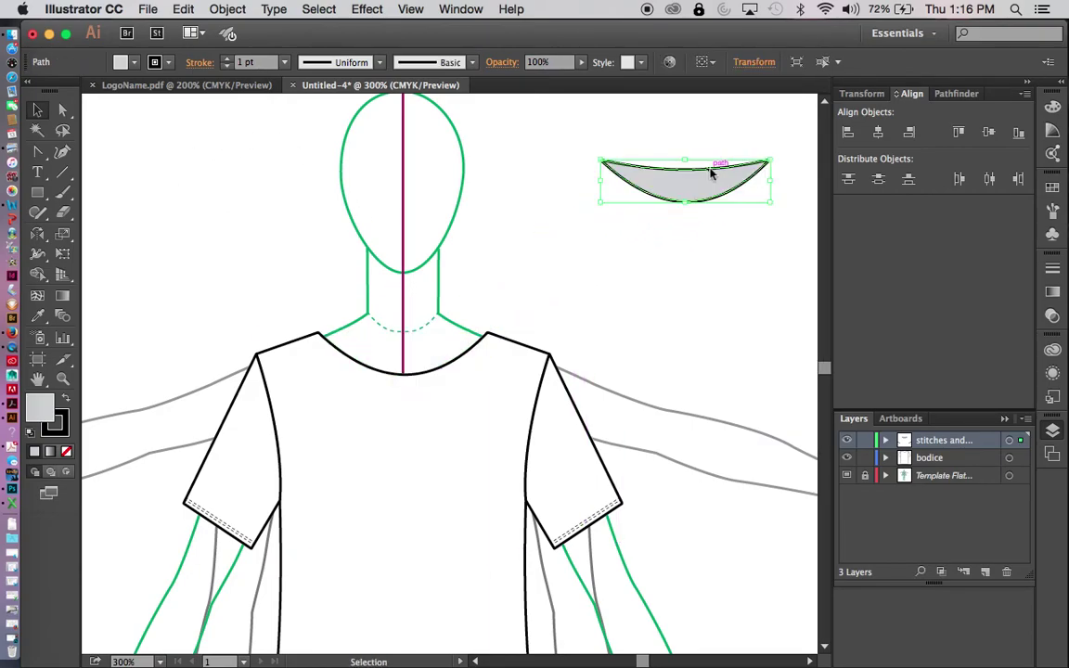
# Draw a rectangle from the left neckline point down below the neck, curving its top edge downward
pyautogui.click(647, 365)
pyautogui.click(38, 193)
pyautogui.moveTo(39, 197); pyautogui.dragTo(88, 190)
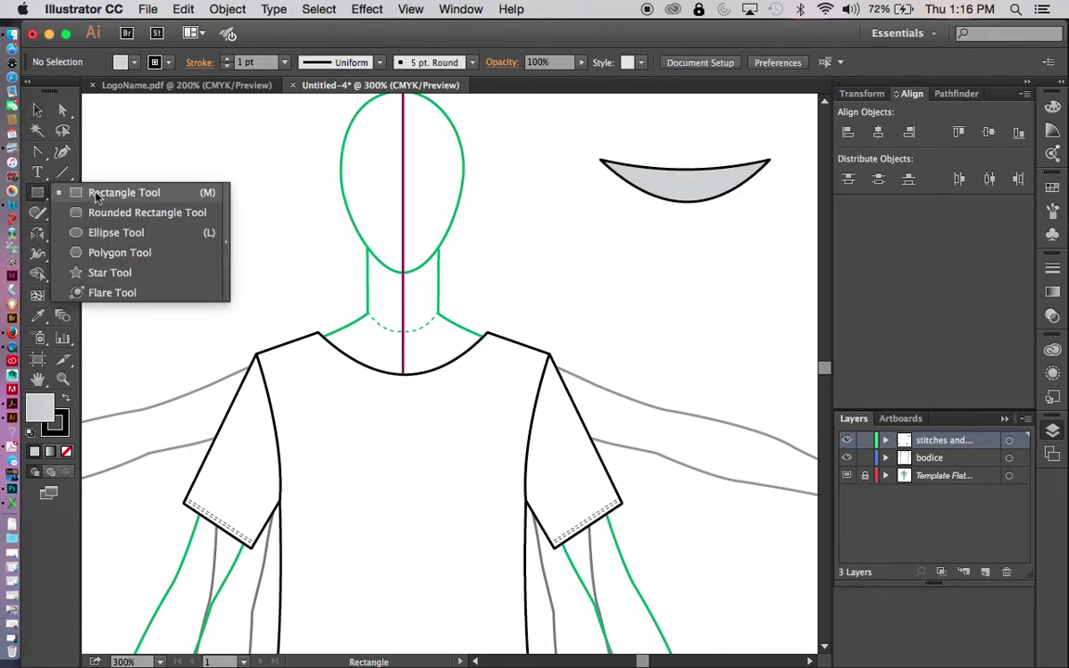
pyautogui.moveTo(318, 331); pyautogui.dragTo(486, 361)
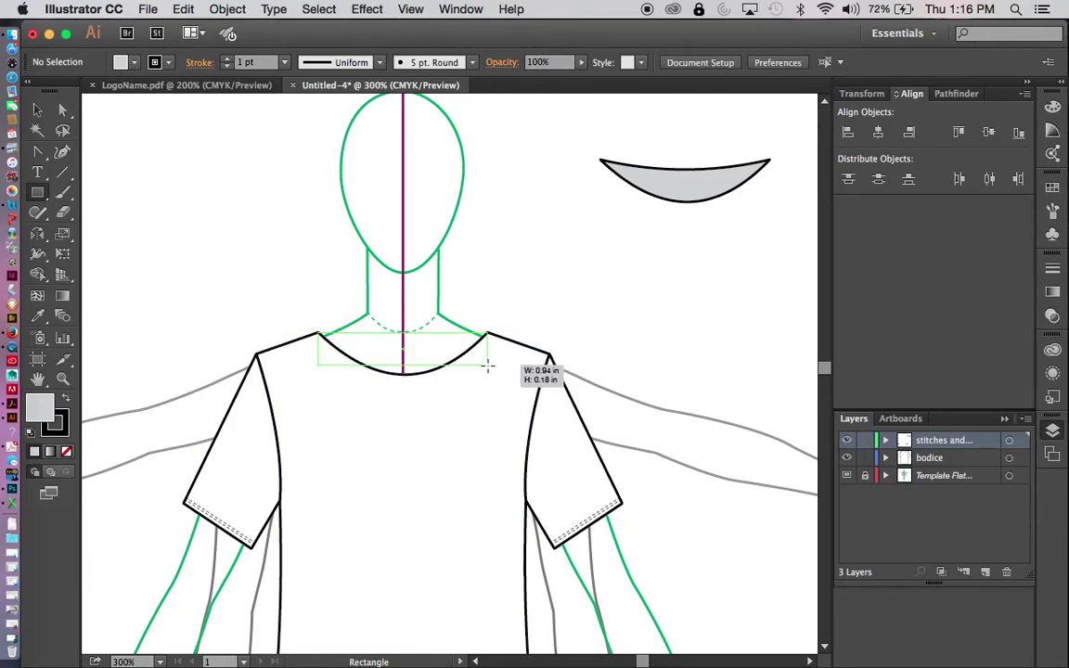
pyautogui.moveTo(486, 361); pyautogui.dragTo(488, 410)
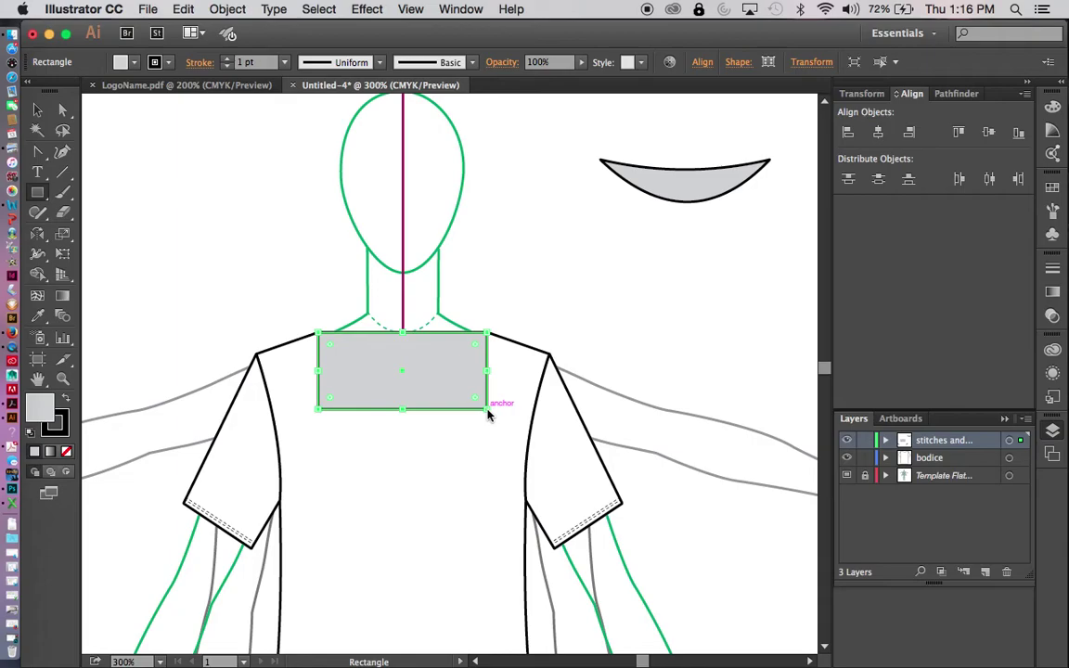
pyautogui.press('a')
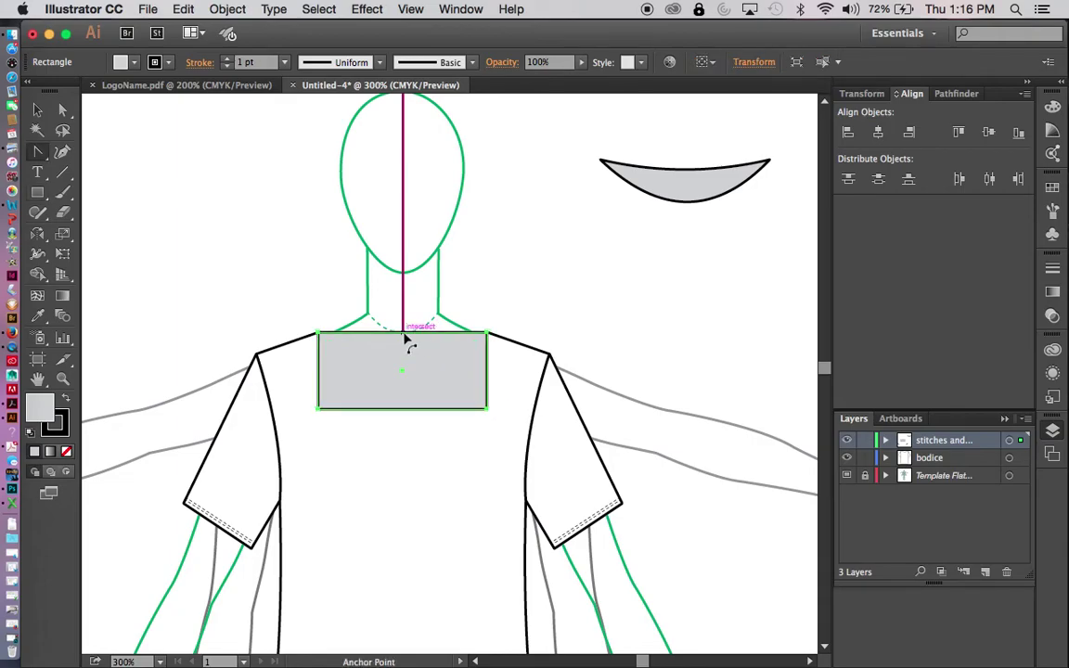
pyautogui.moveTo(403, 335); pyautogui.dragTo(404, 349)
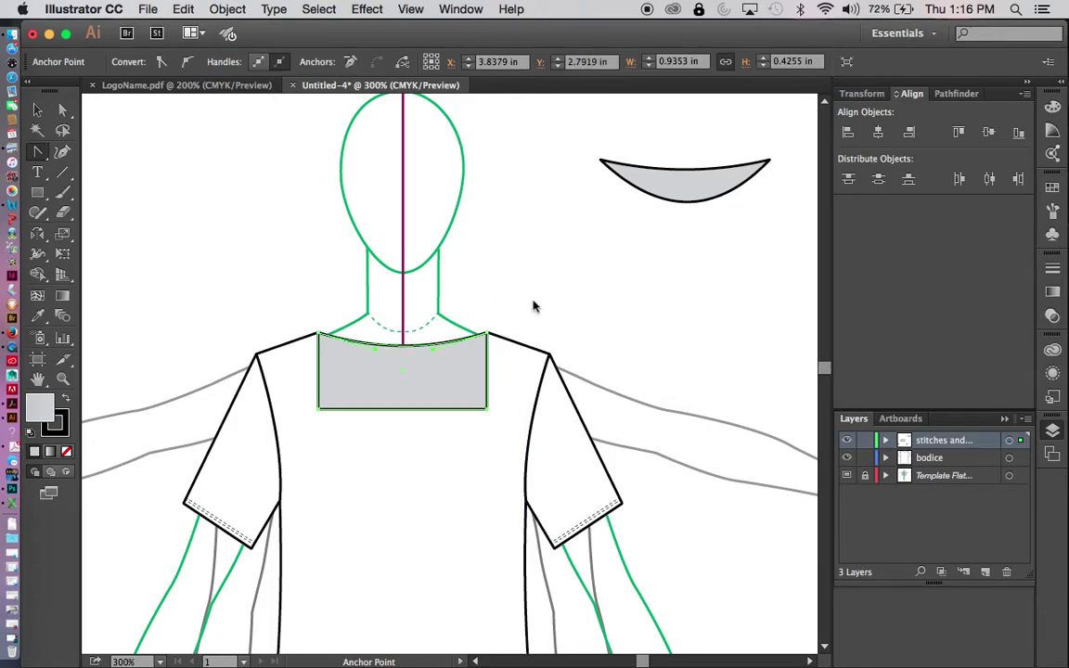
# Send the grey rectangle one step backward and make the bodice layer active
pyautogui.press('v')
pyautogui.click(575, 301)
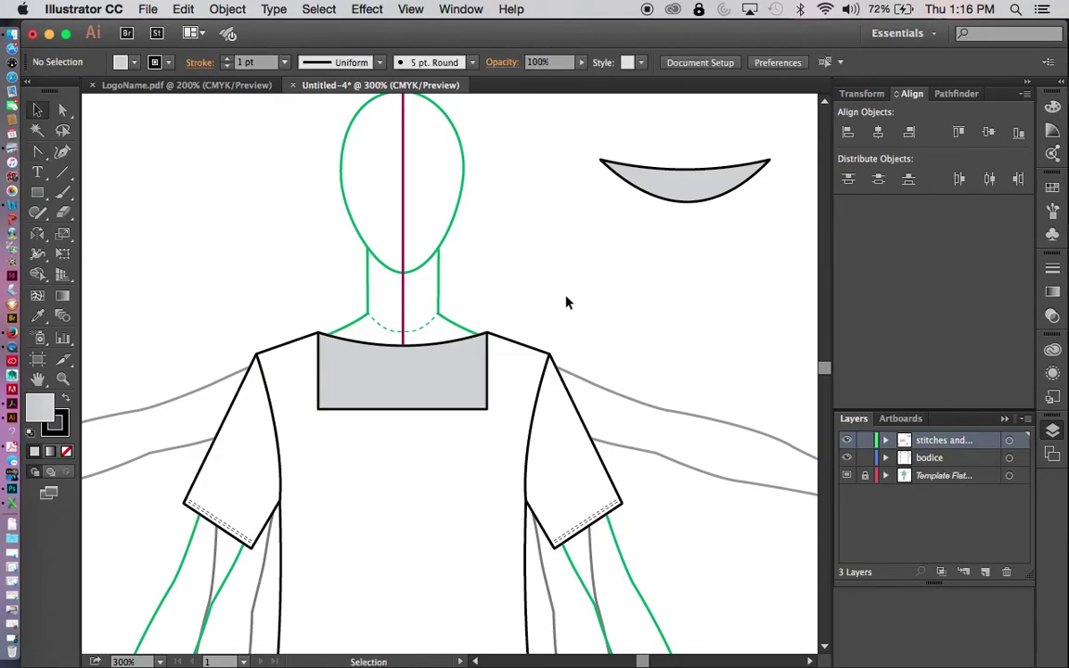
pyautogui.click(462, 380)
pyautogui.rightClick(463, 380)
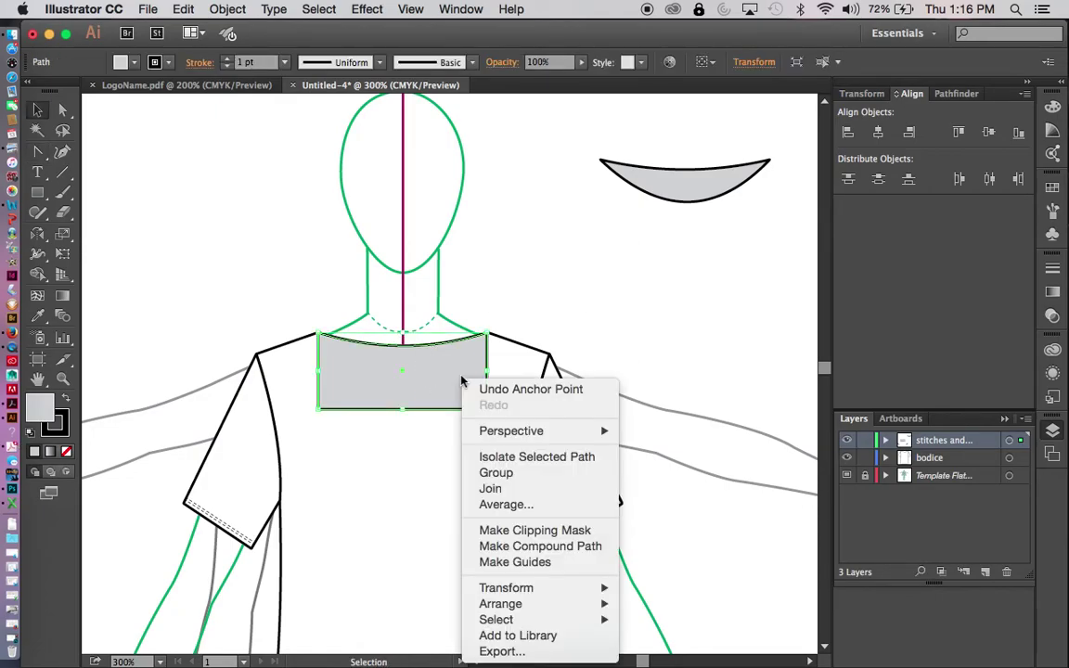
pyautogui.moveTo(502, 604)
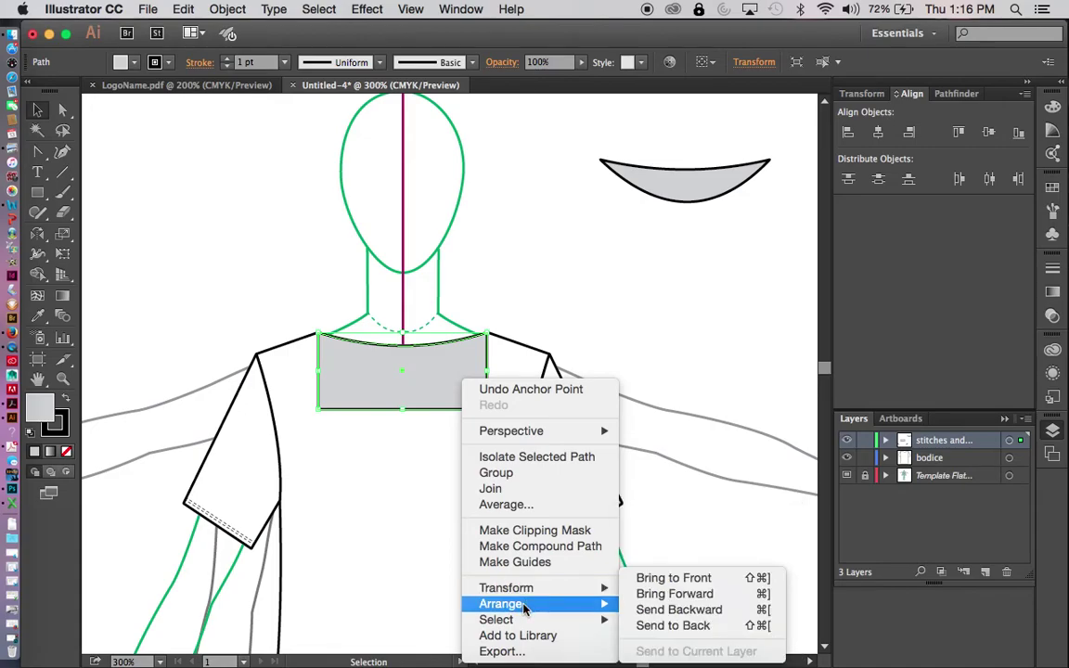
pyautogui.click(670, 609)
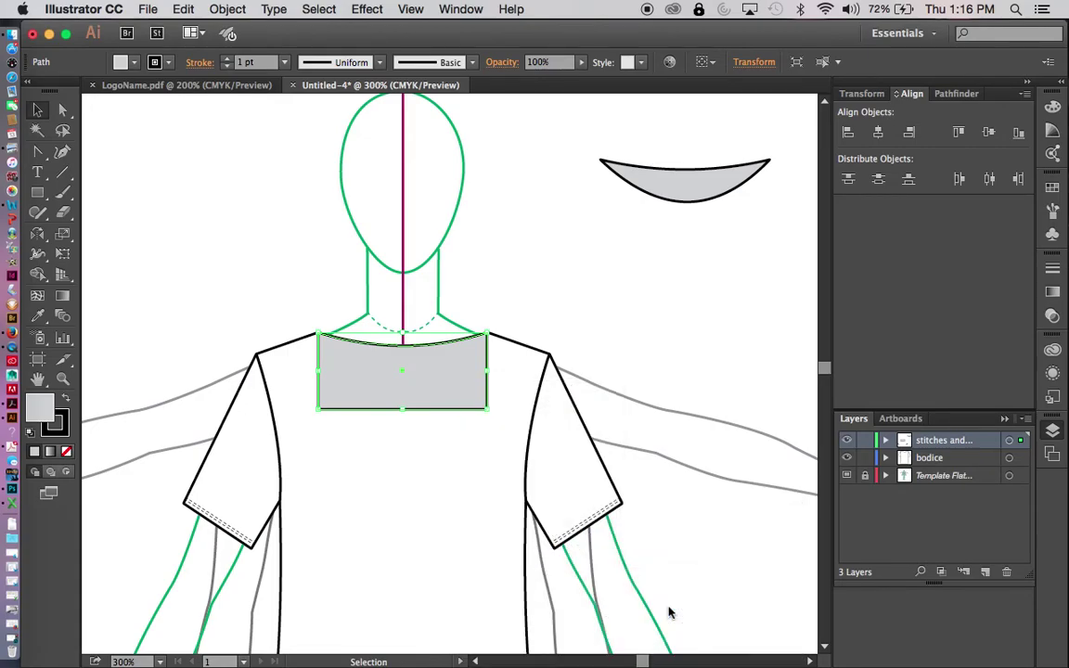
pyautogui.click(695, 320)
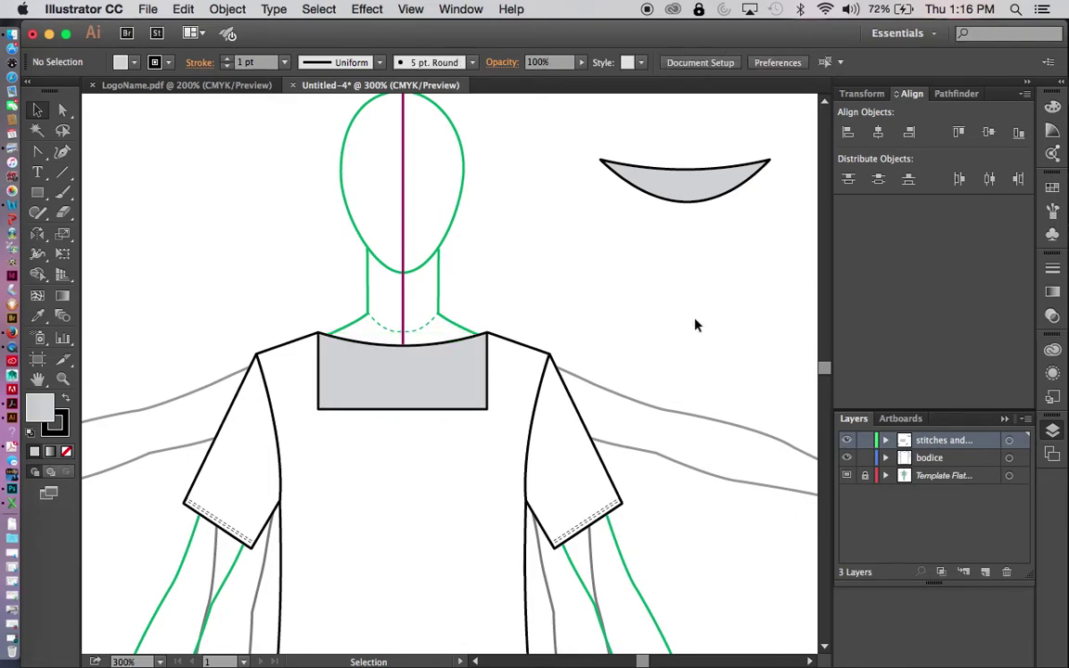
pyautogui.click(961, 458)
# Lock the stitches layer and clear the selection
pyautogui.click(865, 440)
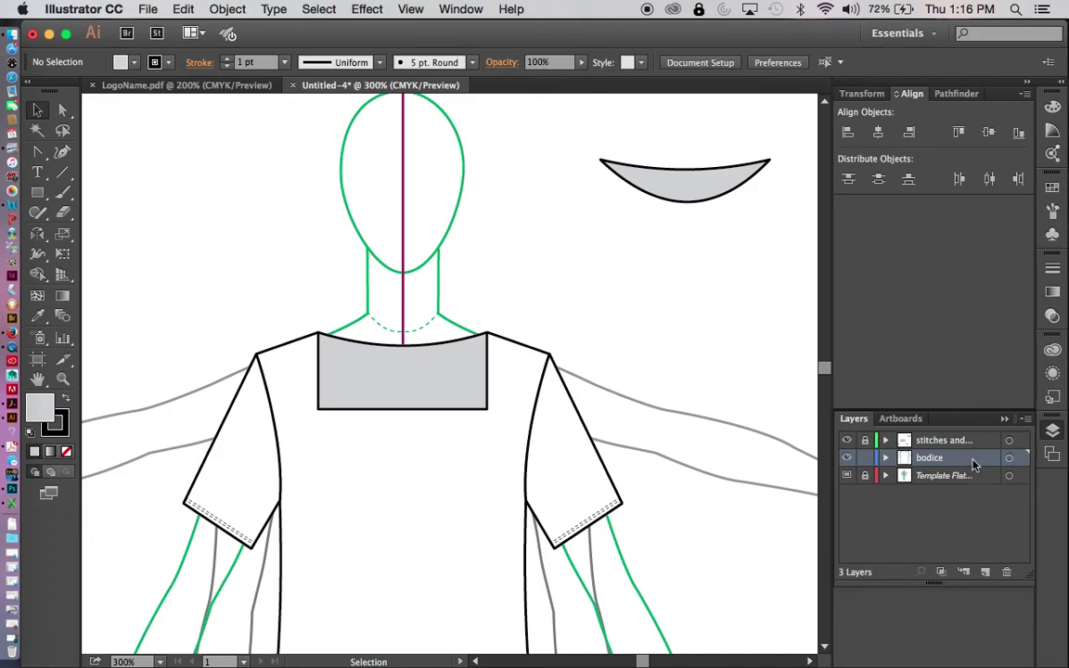
pyautogui.click(461, 399)
pyautogui.click(602, 255)
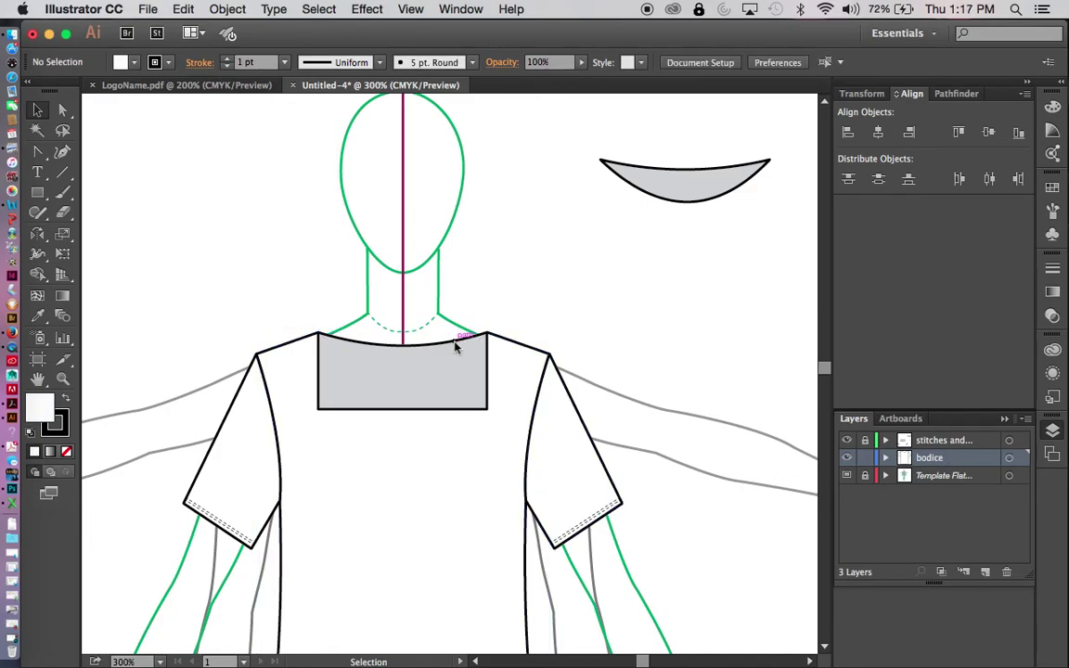
# Delete the grey neck rectangle and make the bodice layer the working layer
pyautogui.press('a')
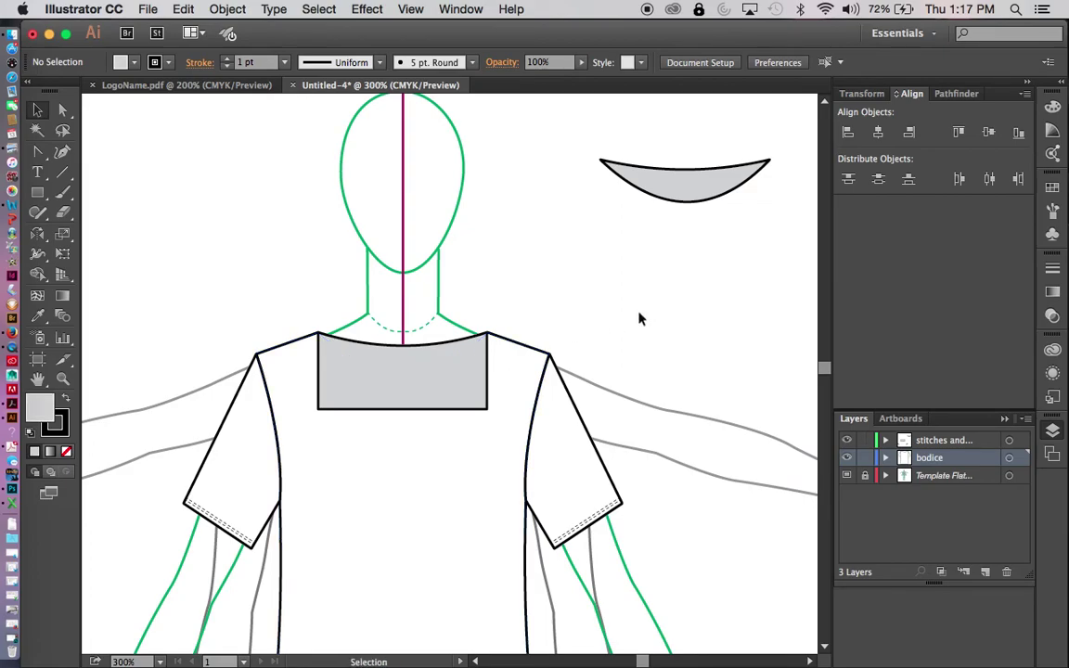
pyautogui.hotkey('ctrl', 'alt', ']')
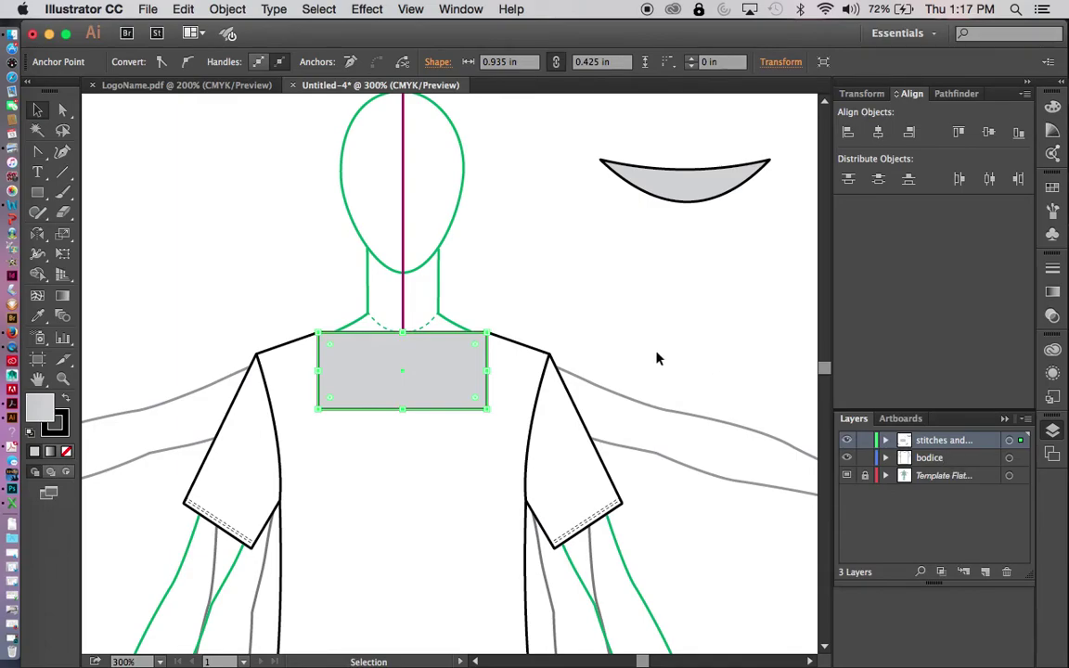
pyautogui.hotkey('ctrl', 'j')
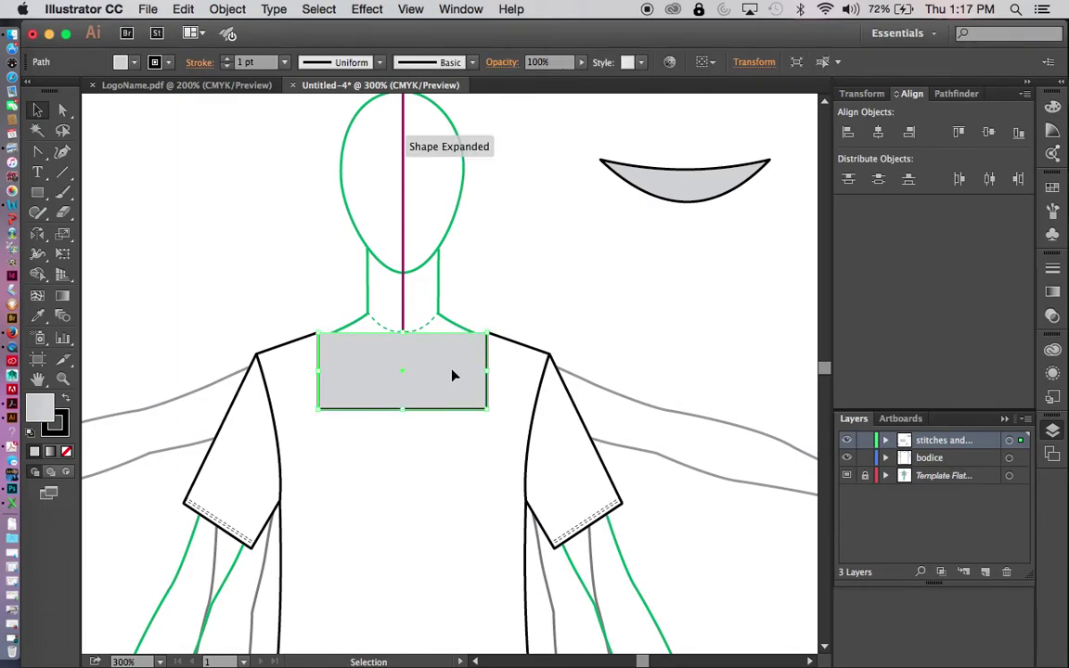
pyautogui.press('Delete')
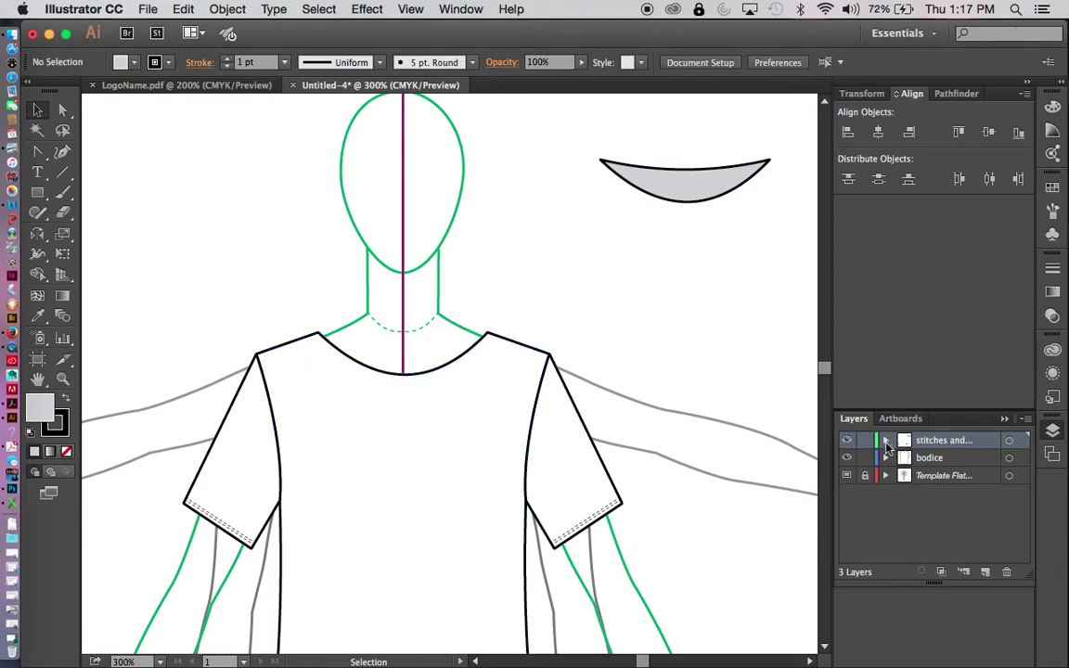
pyautogui.click(965, 458)
pyautogui.moveTo(37, 192); pyautogui.dragTo(131, 188)
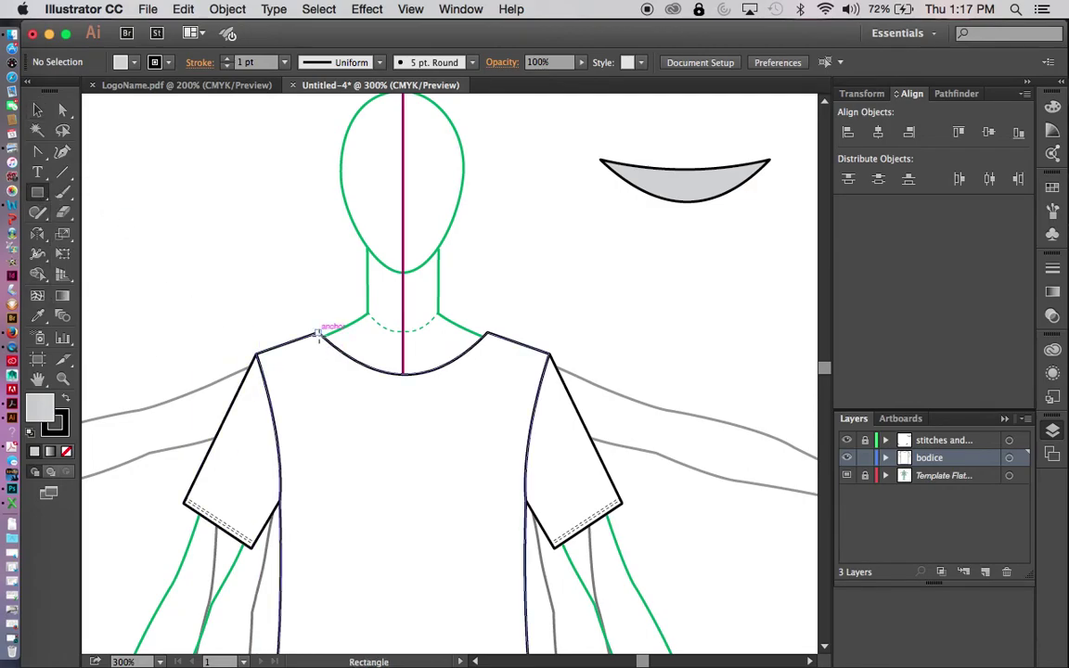
# Draw a rectangle spanning the neckline, curve its top edge downward, and send it to the back
pyautogui.moveTo(318, 333); pyautogui.dragTo(489, 400)
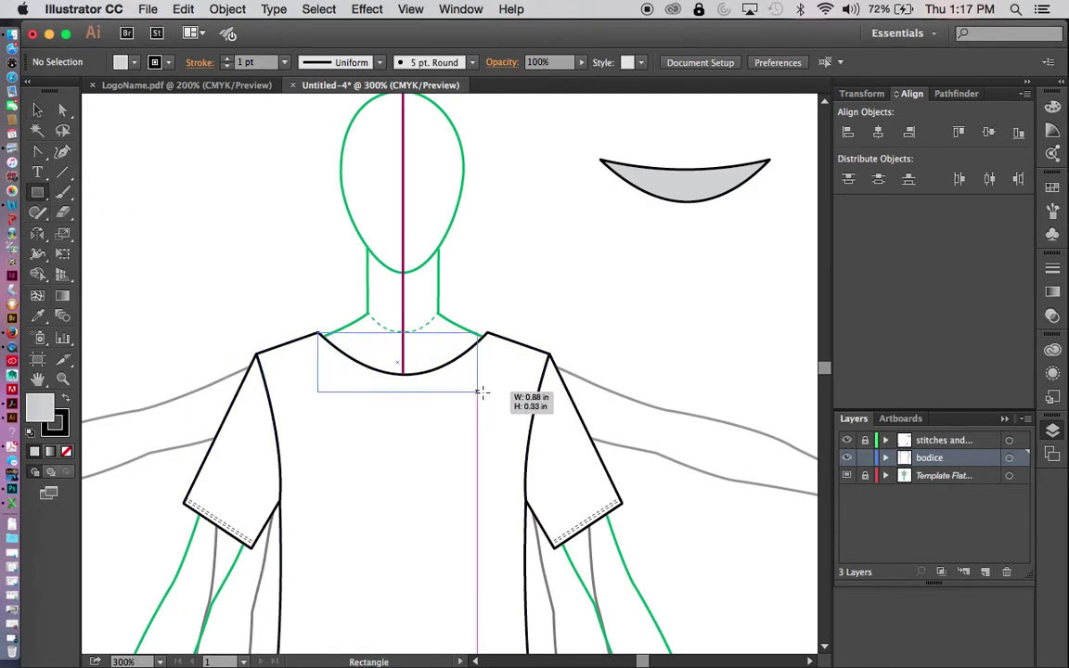
pyautogui.moveTo(489, 400); pyautogui.dragTo(489, 400)
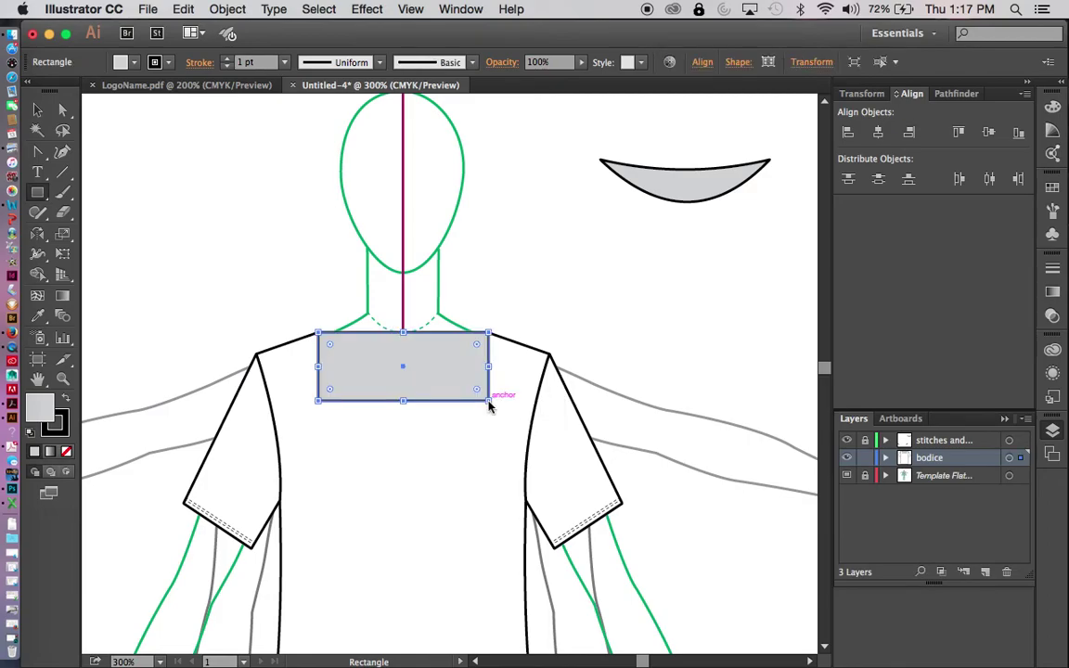
pyautogui.press('a')
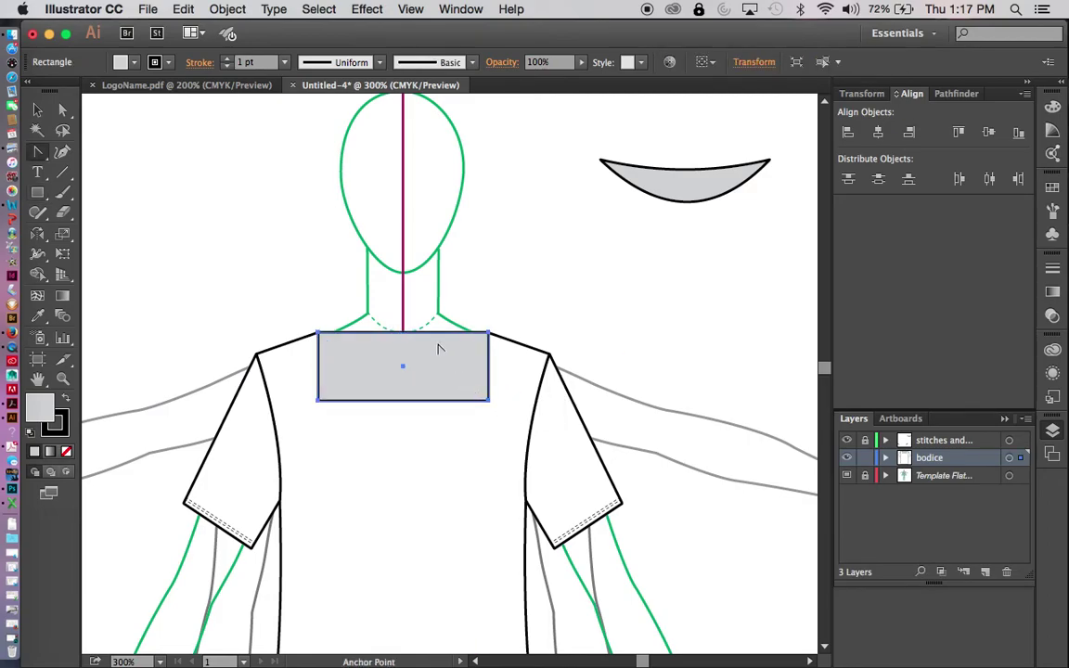
pyautogui.moveTo(405, 336); pyautogui.dragTo(406, 353)
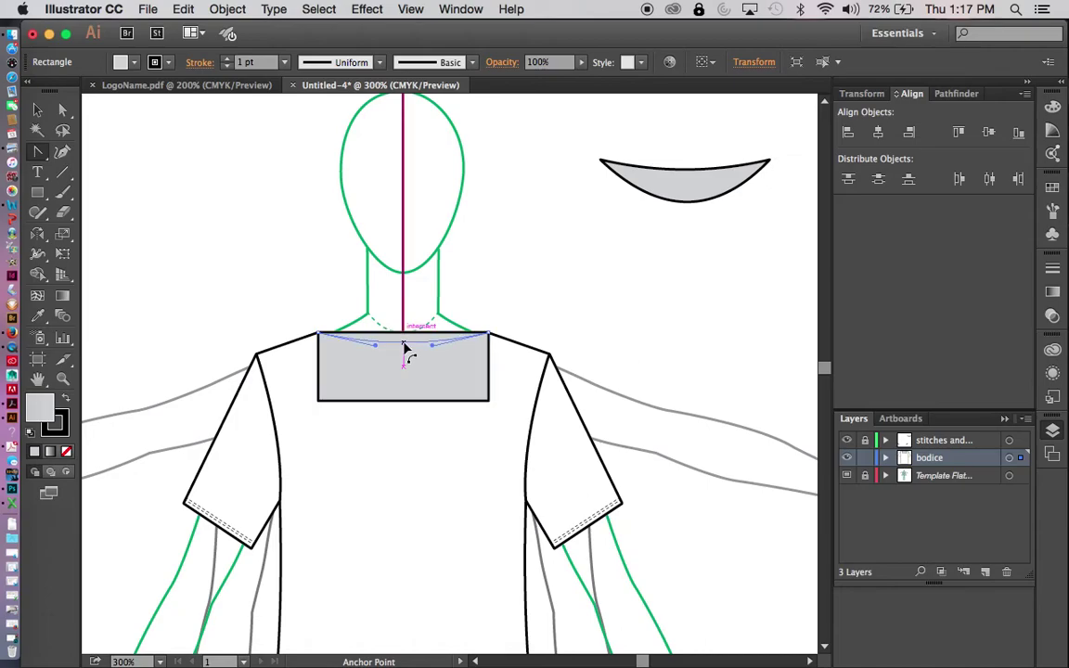
pyautogui.press('v')
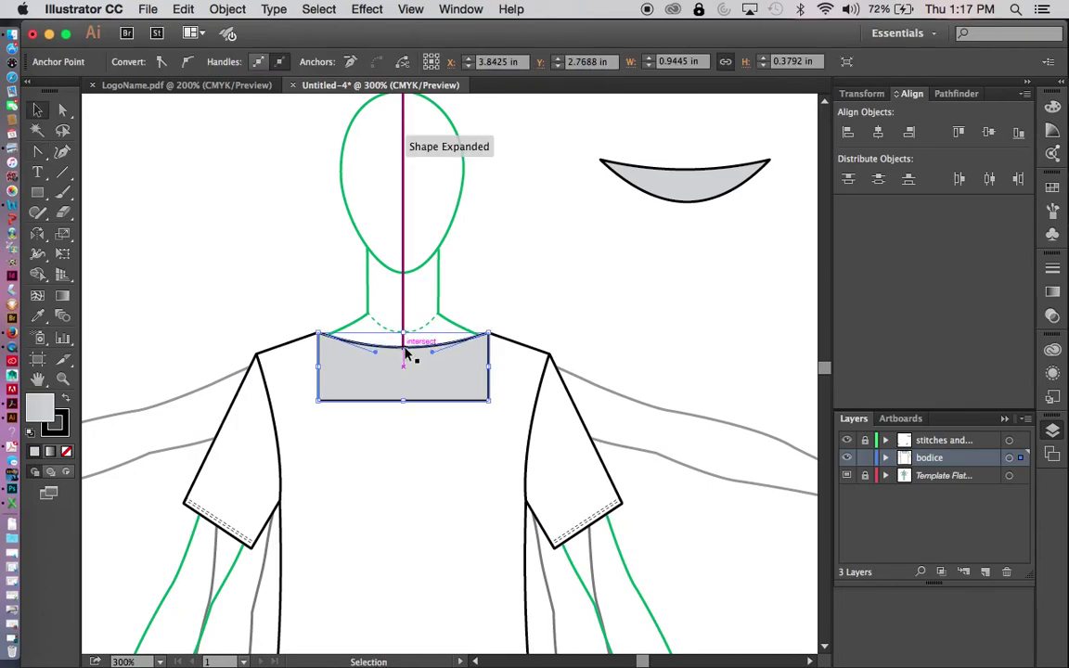
pyautogui.click(597, 298)
pyautogui.click(452, 376)
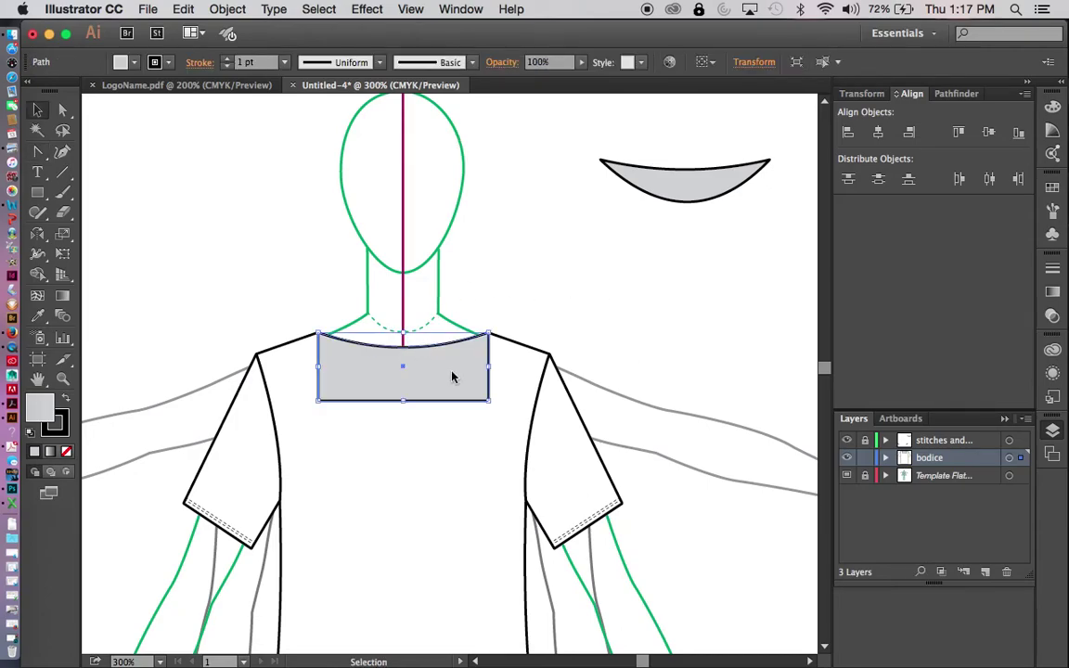
pyautogui.rightClick(620, 304)
pyautogui.moveTo(660, 529)
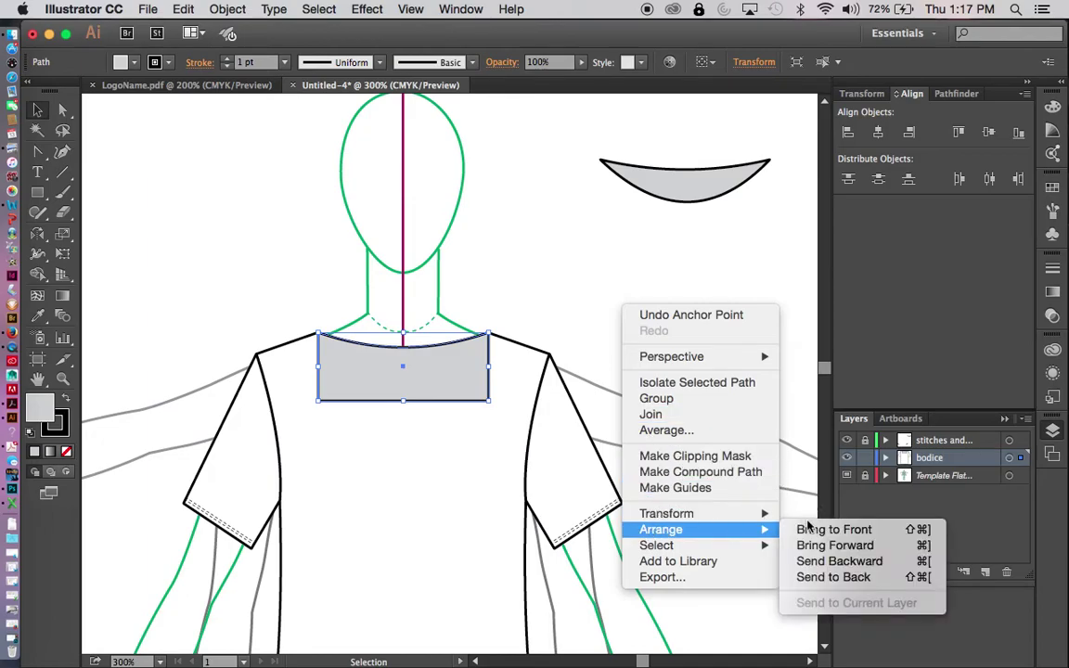
pyautogui.click(817, 578)
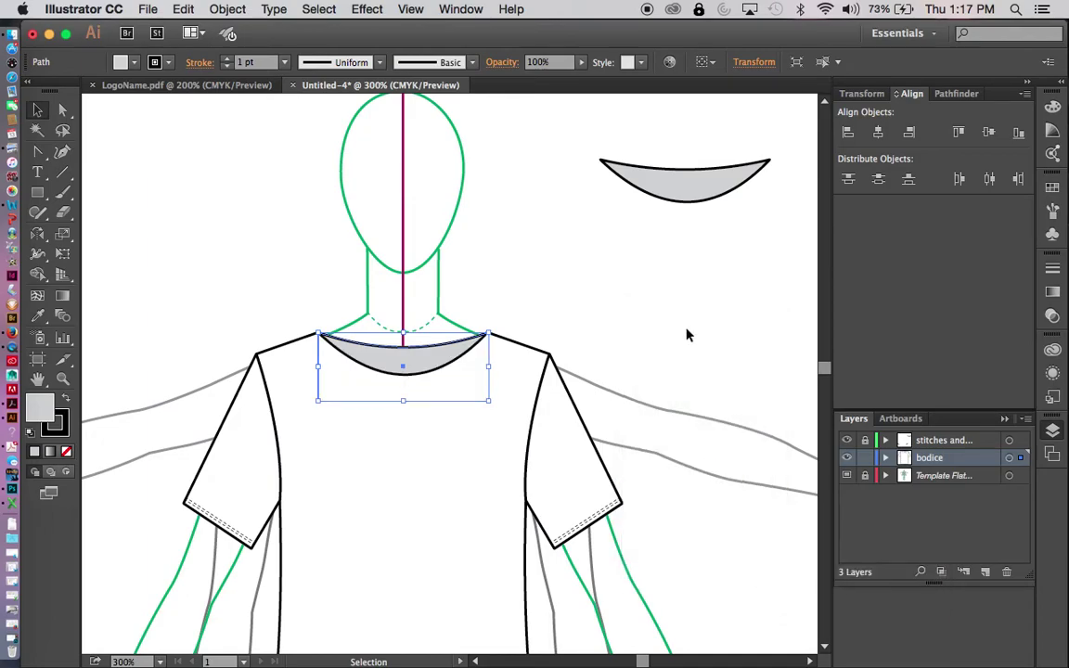
pyautogui.click(688, 335)
# Delete the spare grey crescent beside the head and the grey neckline shape
pyautogui.hotkey('ctrl', '-')
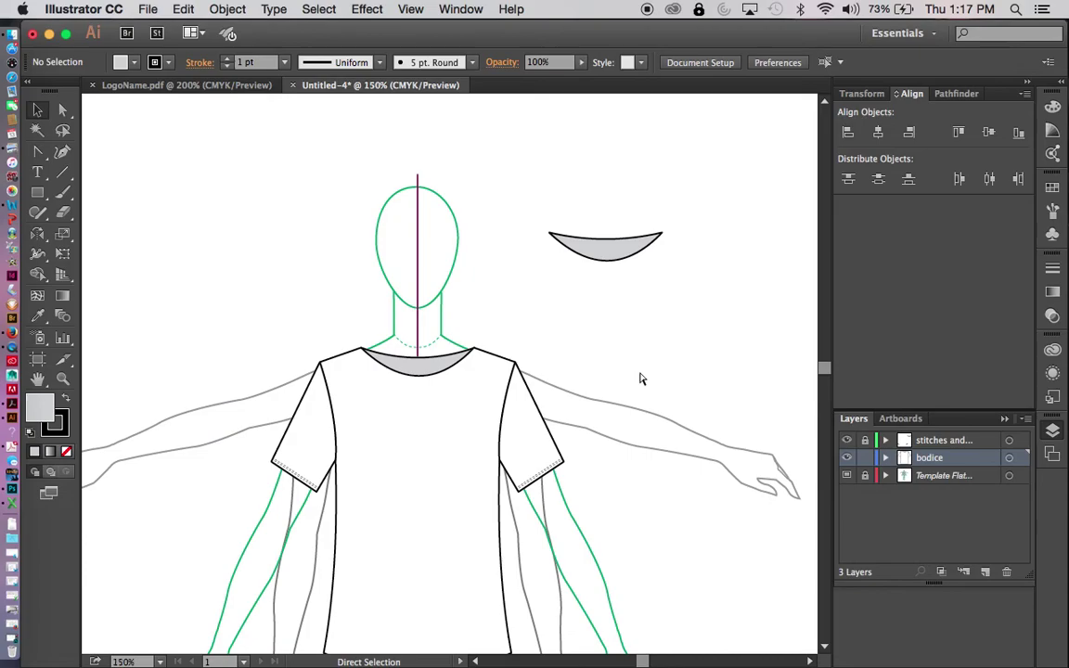
pyautogui.hotkey('ctrl', '-')
pyautogui.moveTo(660, 469); pyautogui.dragTo(656, 381)
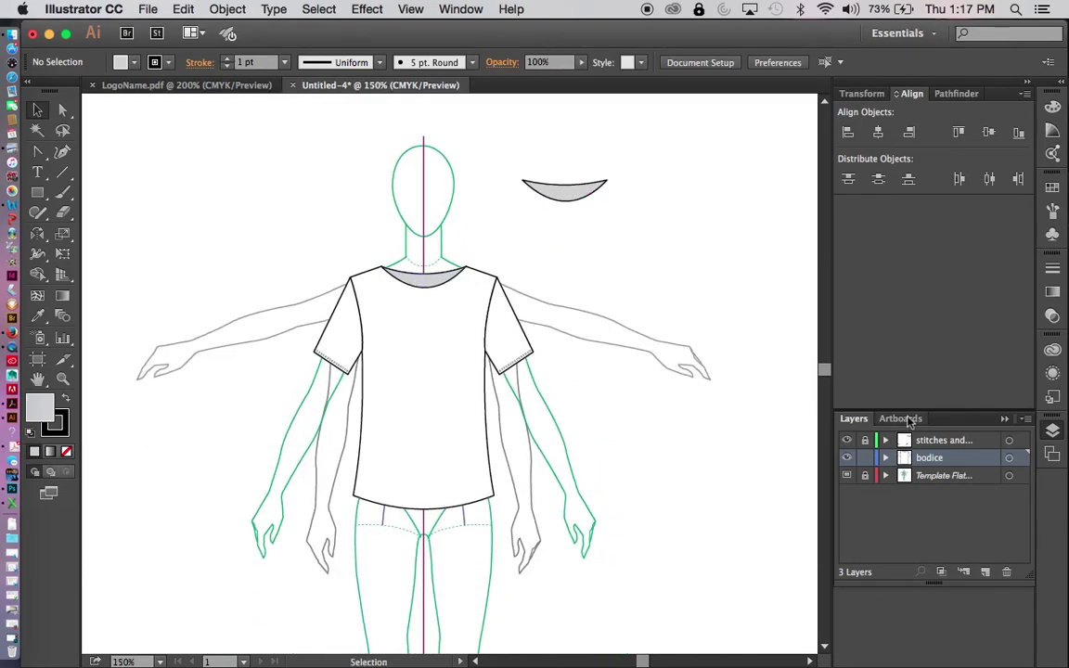
pyautogui.click(590, 189)
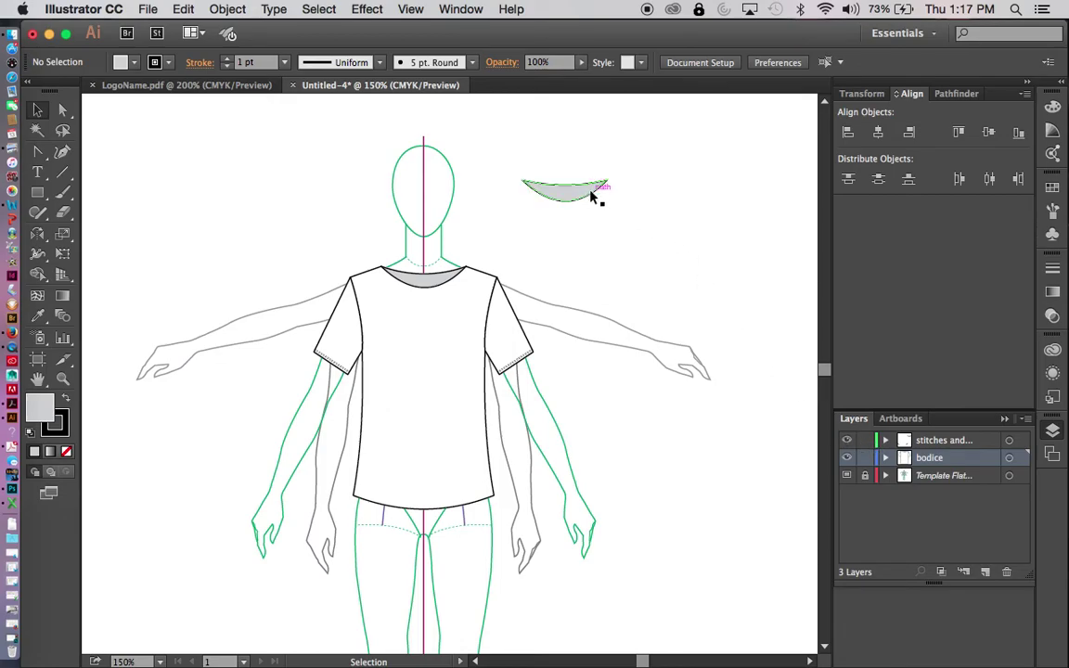
pyautogui.press('Delete')
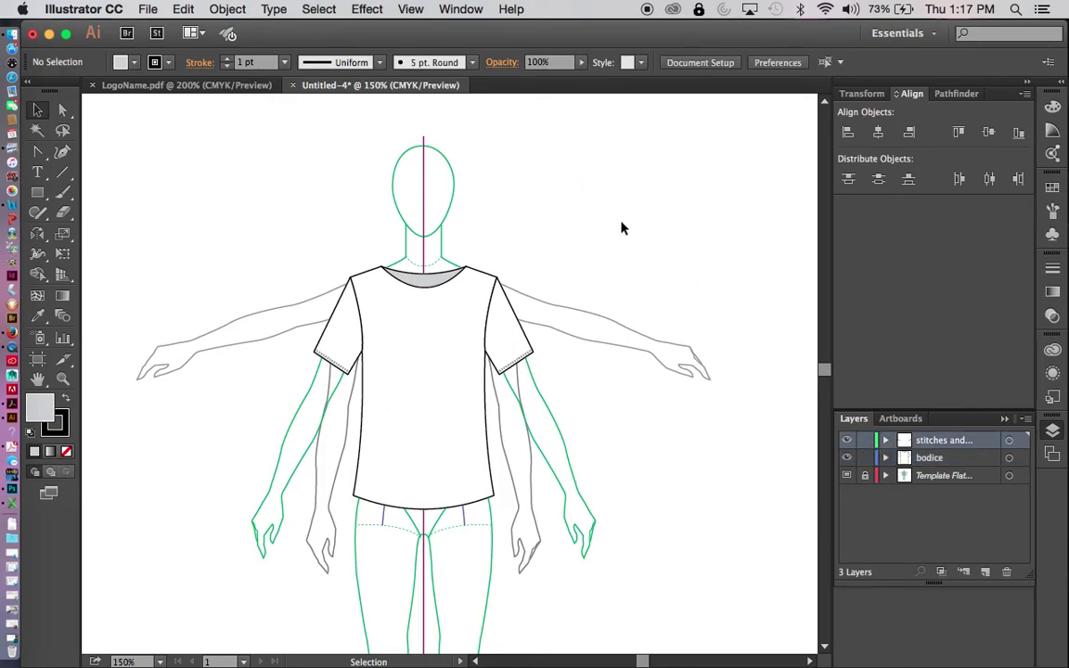
pyautogui.click(439, 283)
pyautogui.press('Delete')
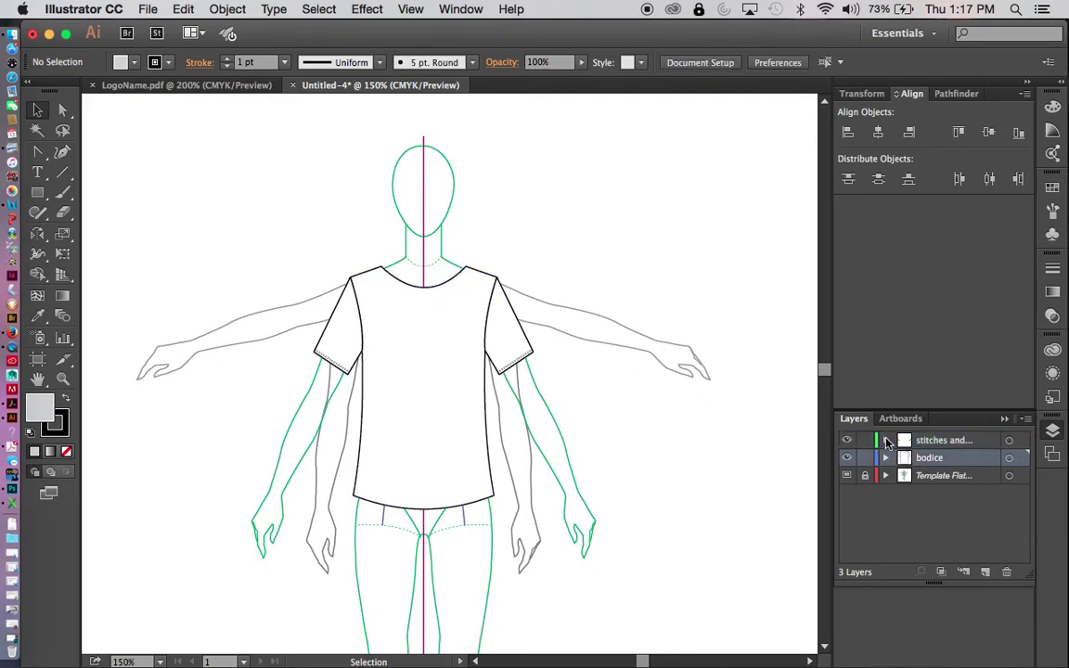
# Lock the stitches layer and draw an unfilled, slightly downward-curved line between the neckline corners
pyautogui.click(866, 441)
pyautogui.press('p')
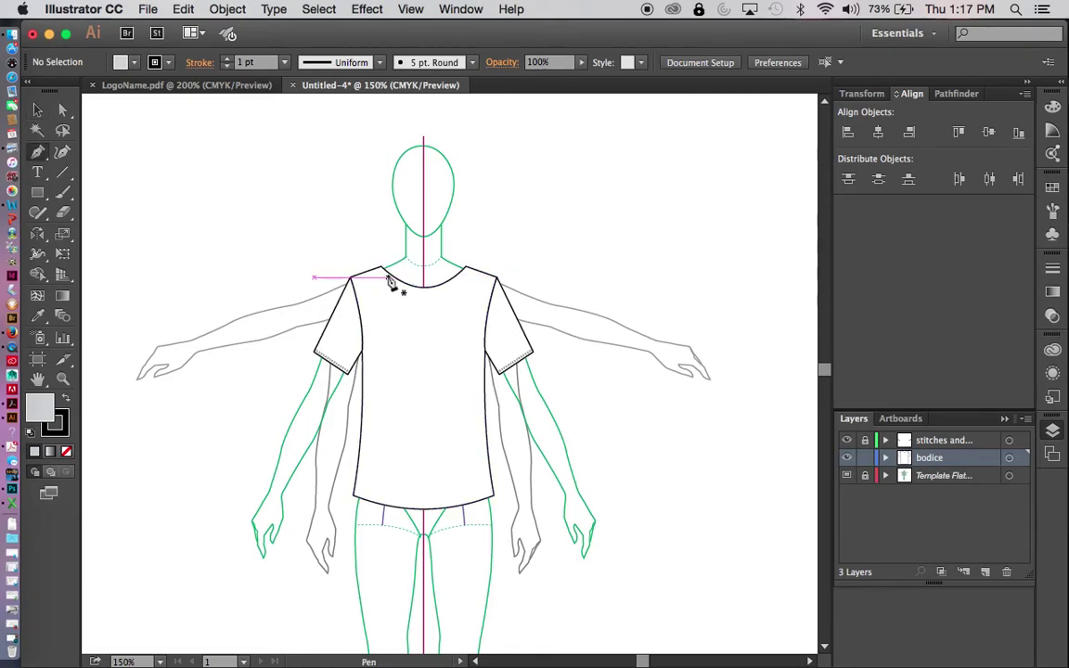
pyautogui.click(380, 268)
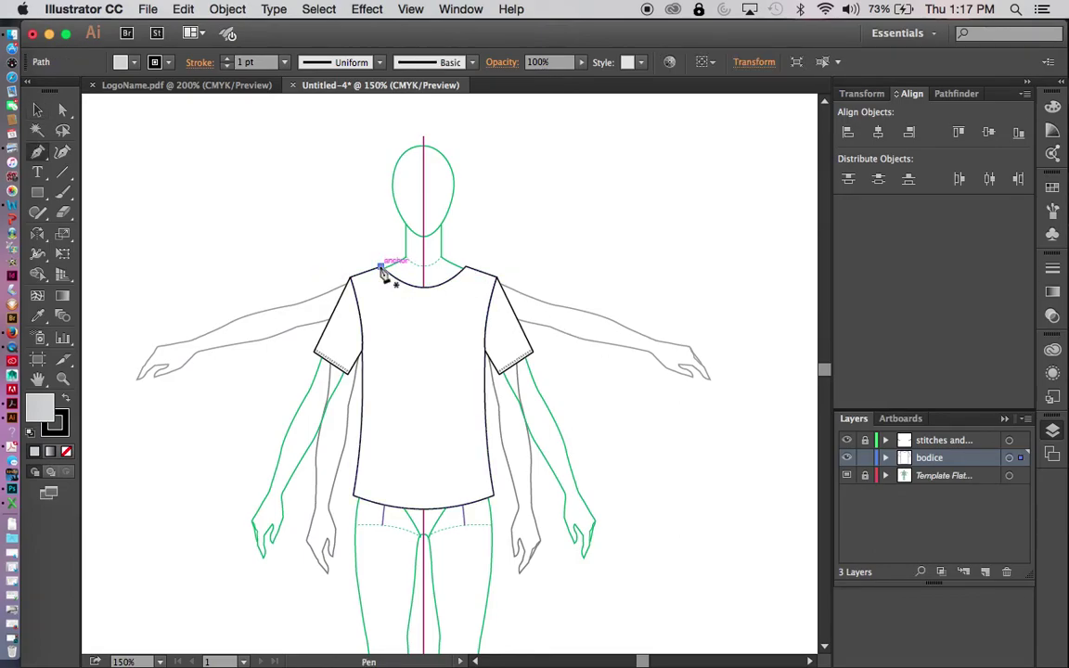
pyautogui.click(467, 269)
pyautogui.hotkey('shift', 'c')
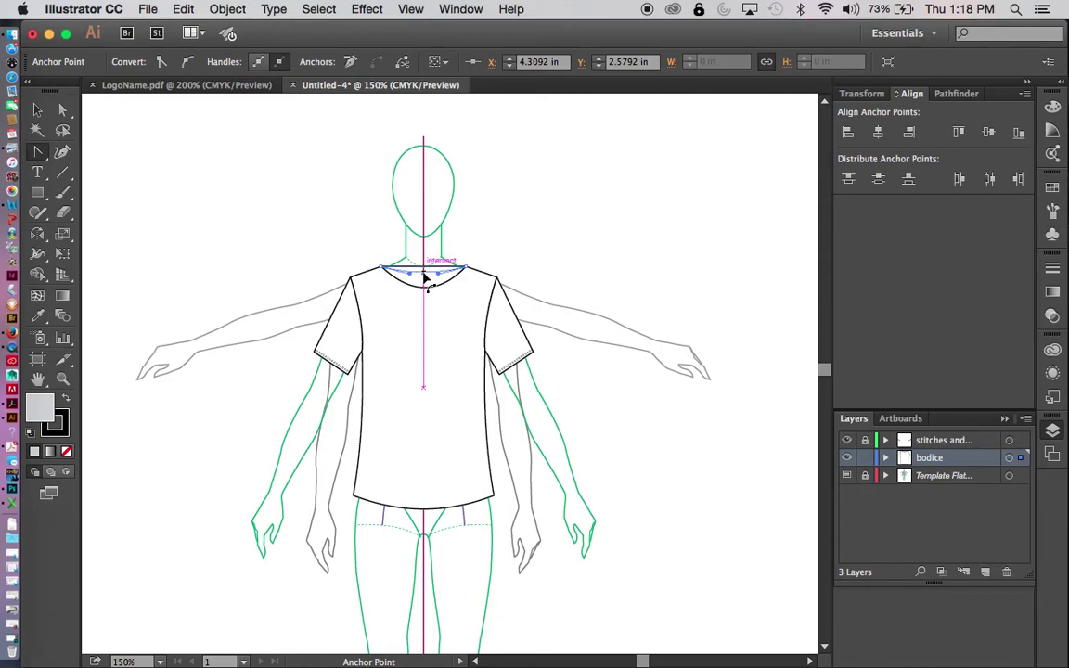
pyautogui.moveTo(424, 271); pyautogui.dragTo(425, 276)
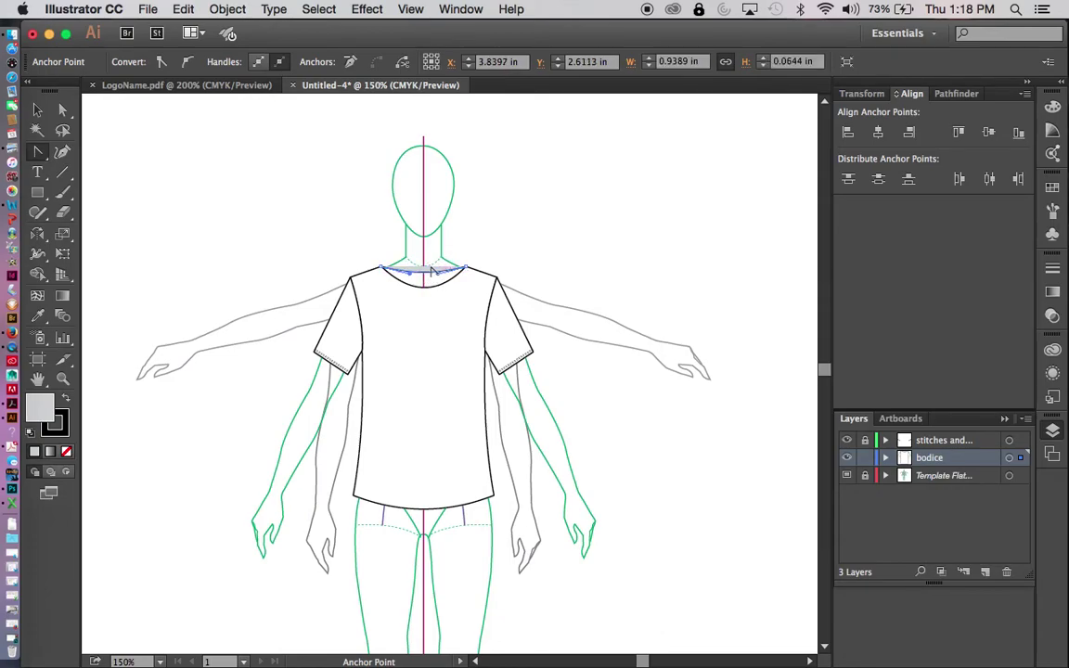
pyautogui.press('v')
pyautogui.click(587, 232)
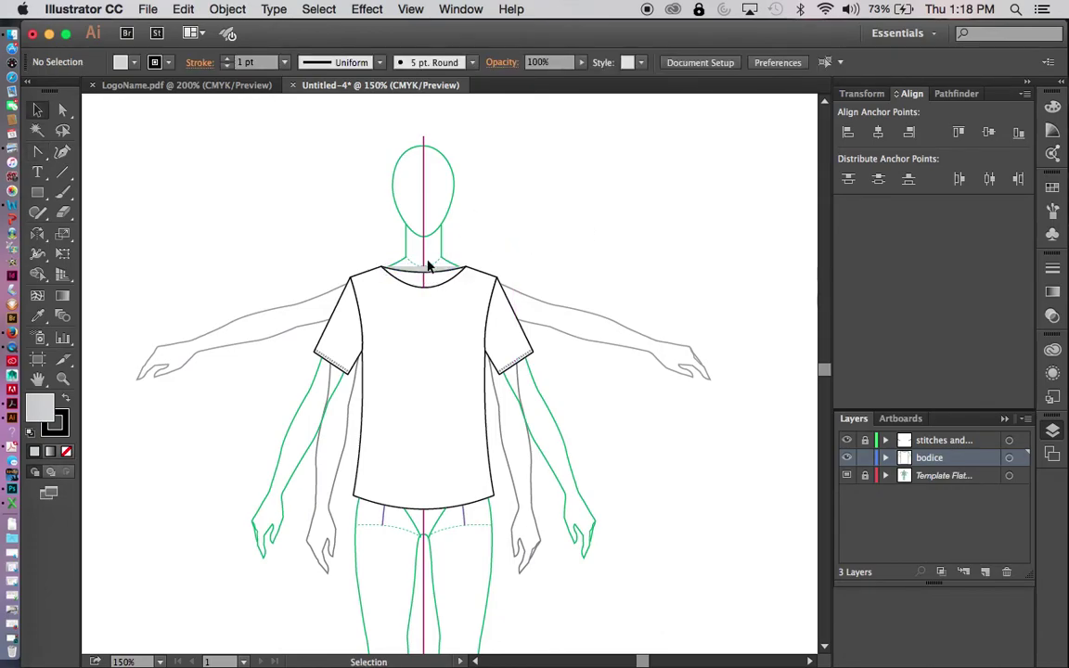
pyautogui.click(428, 275)
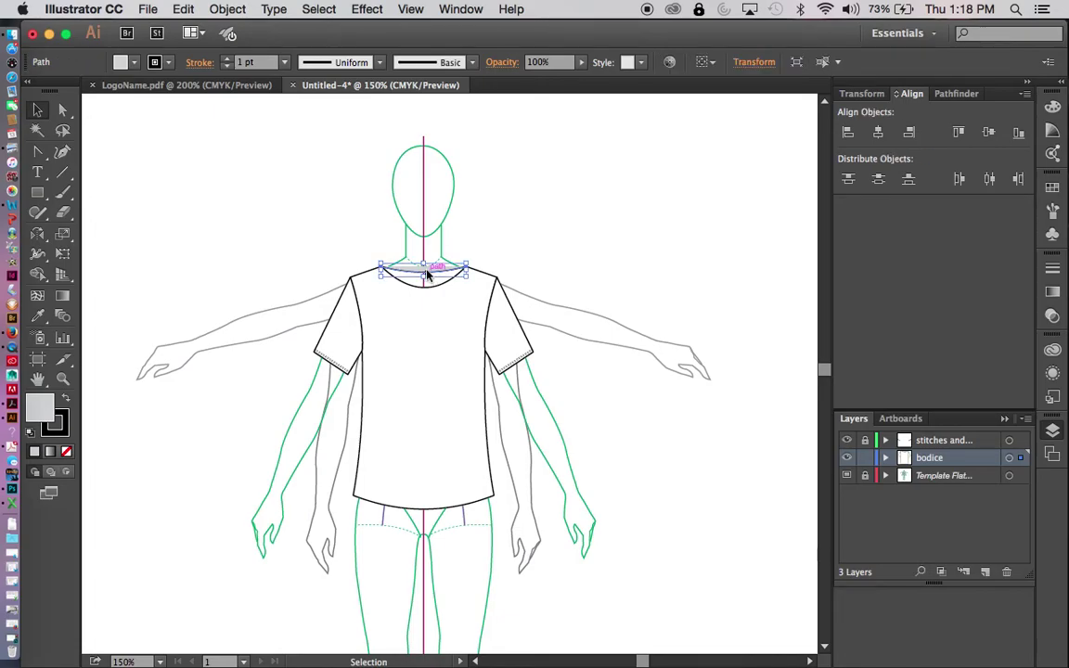
pyautogui.press('/')
pyautogui.click(584, 227)
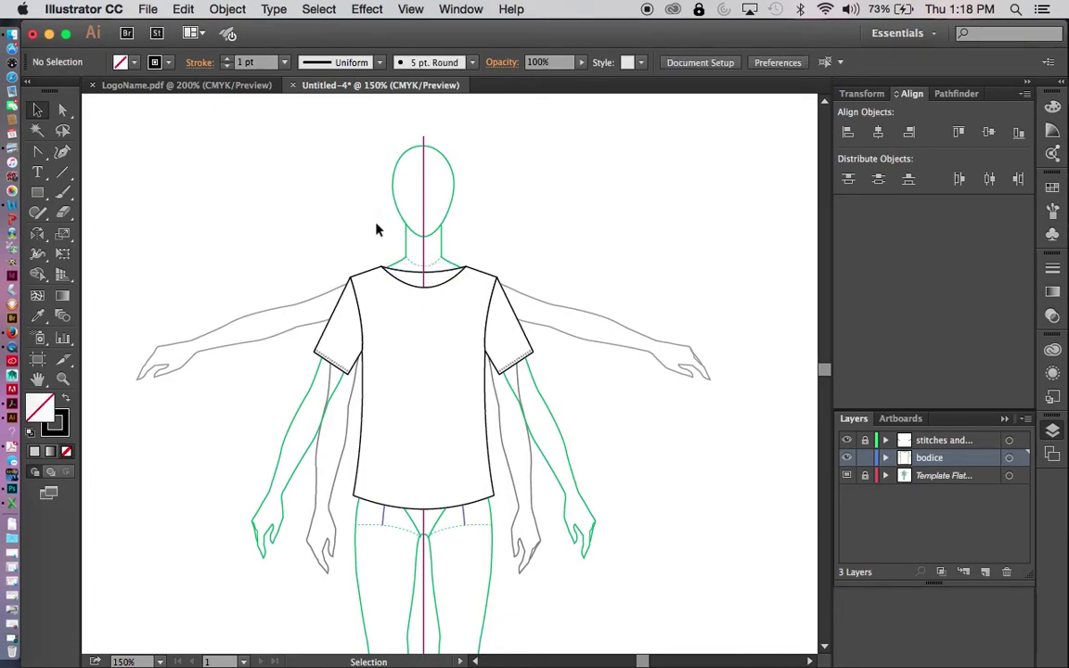
# Build the back-neck region from the shirt and curve, and fill it light grey
pyautogui.moveTo(376, 236); pyautogui.dragTo(472, 297)
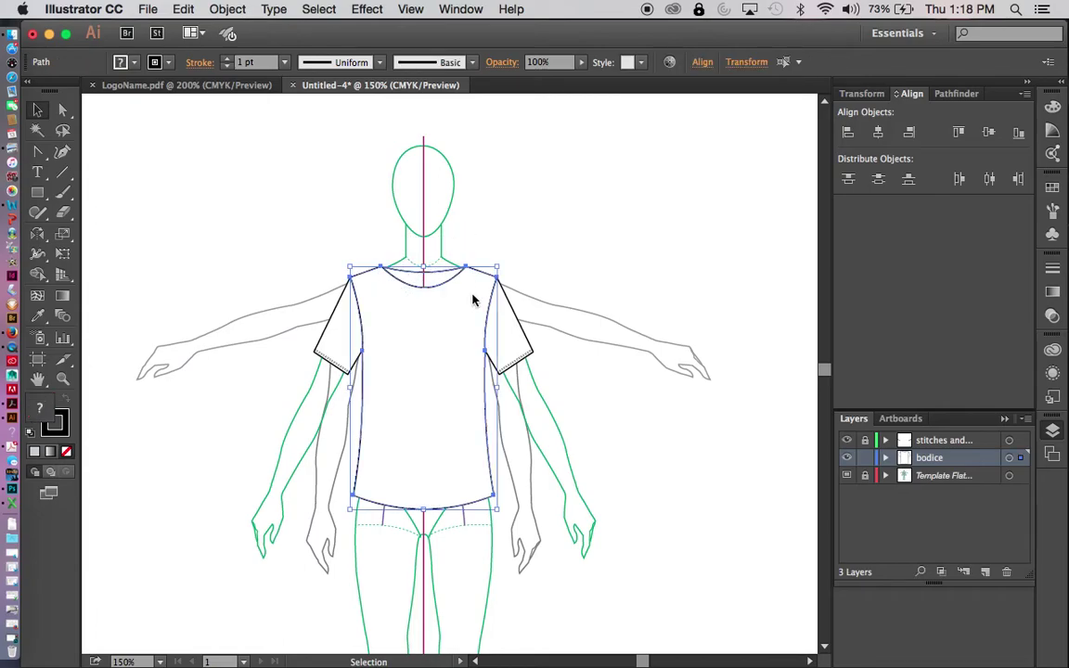
pyautogui.hotkey('shift', 'm')
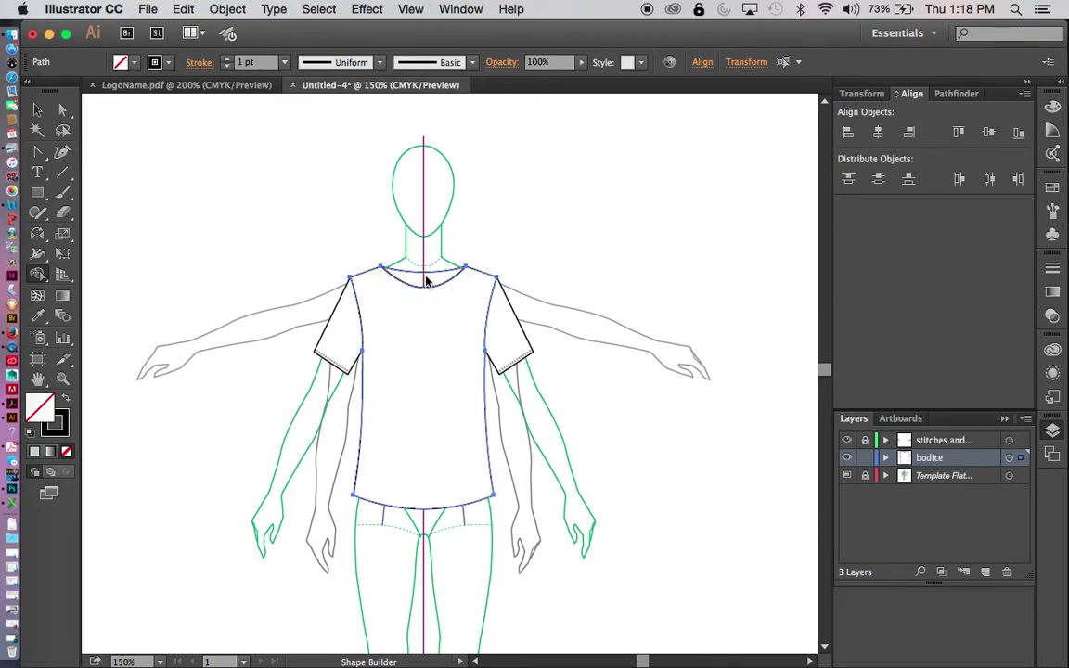
pyautogui.press('v')
pyautogui.click(550, 231)
pyautogui.click(412, 274)
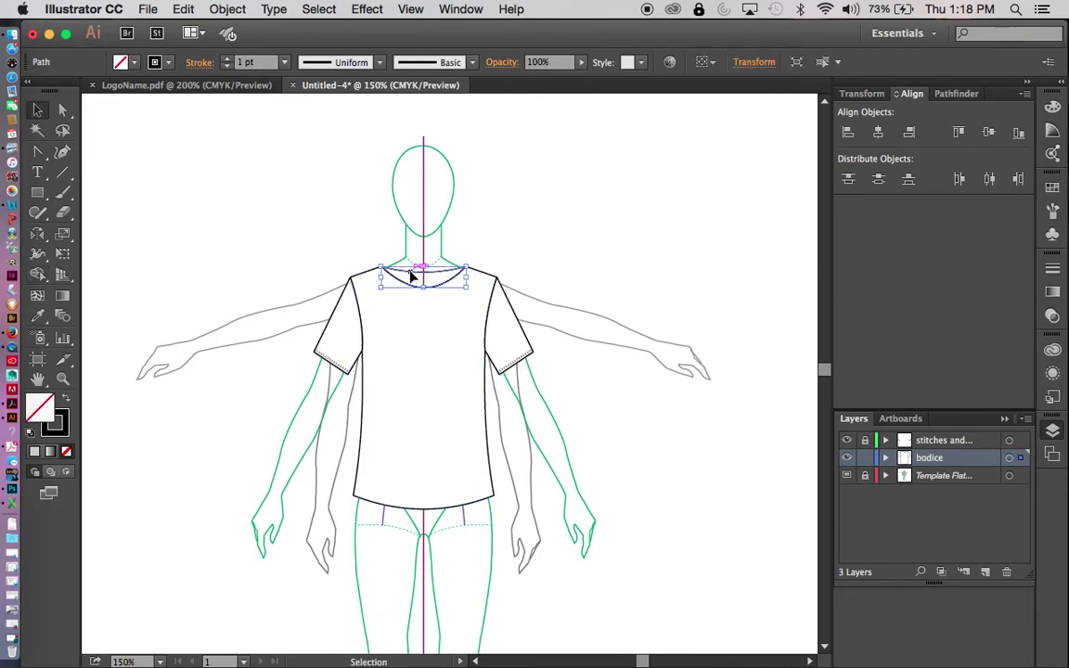
pyautogui.click(134, 62)
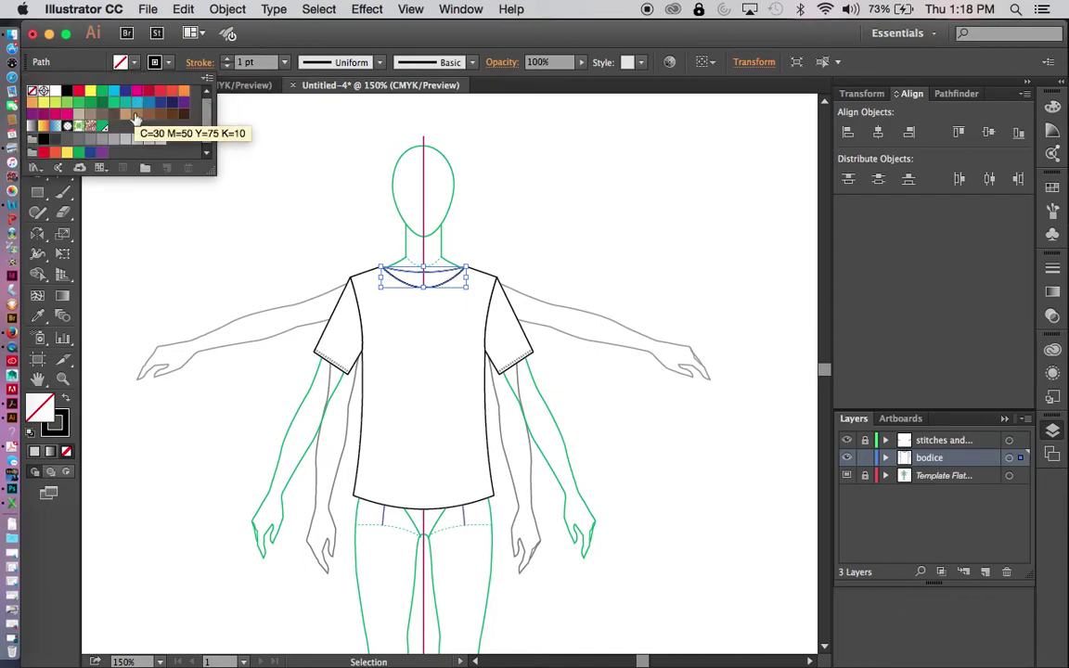
pyautogui.click(127, 139)
pyautogui.click(650, 233)
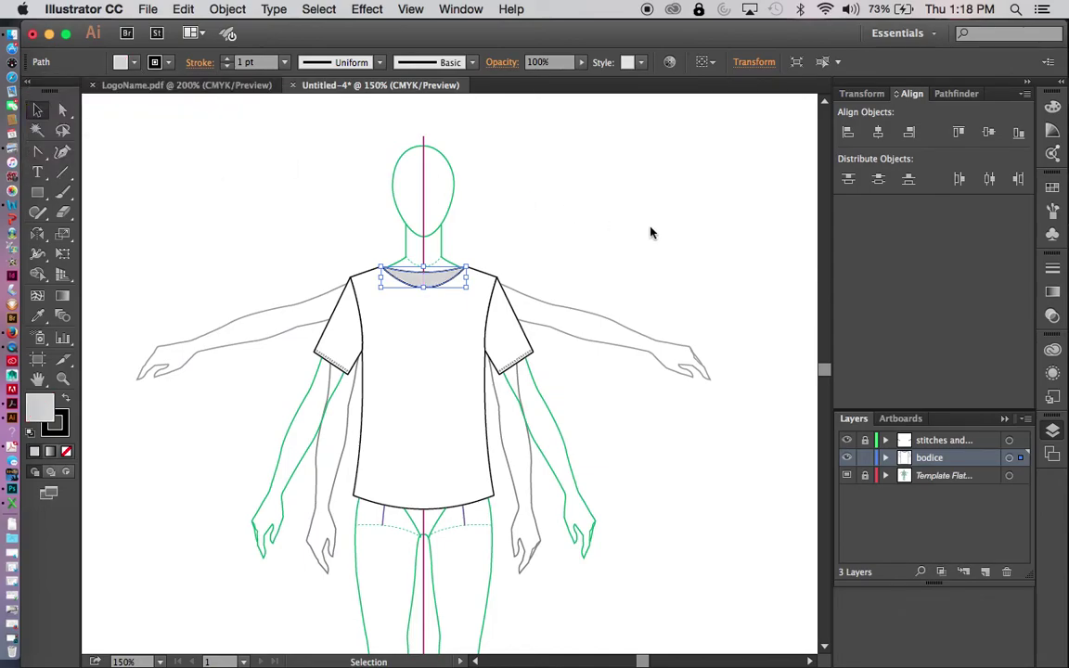
pyautogui.click(650, 233)
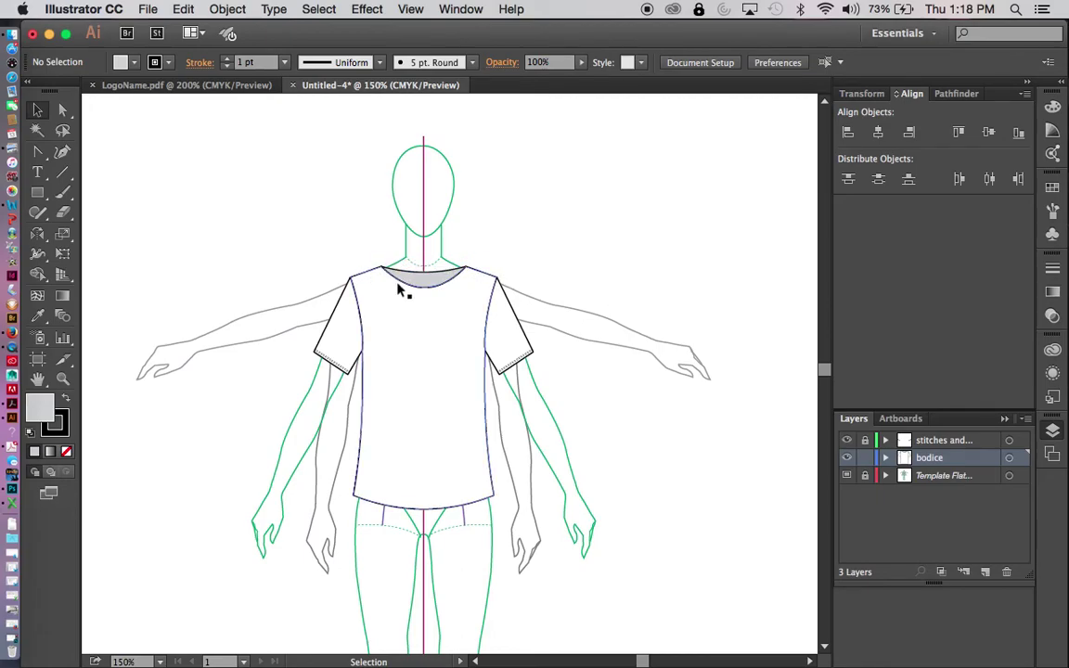
pyautogui.hotkey('ctrl', '+')
pyautogui.hotkey('ctrl', '+')
pyautogui.hotkey('ctrl', '+')
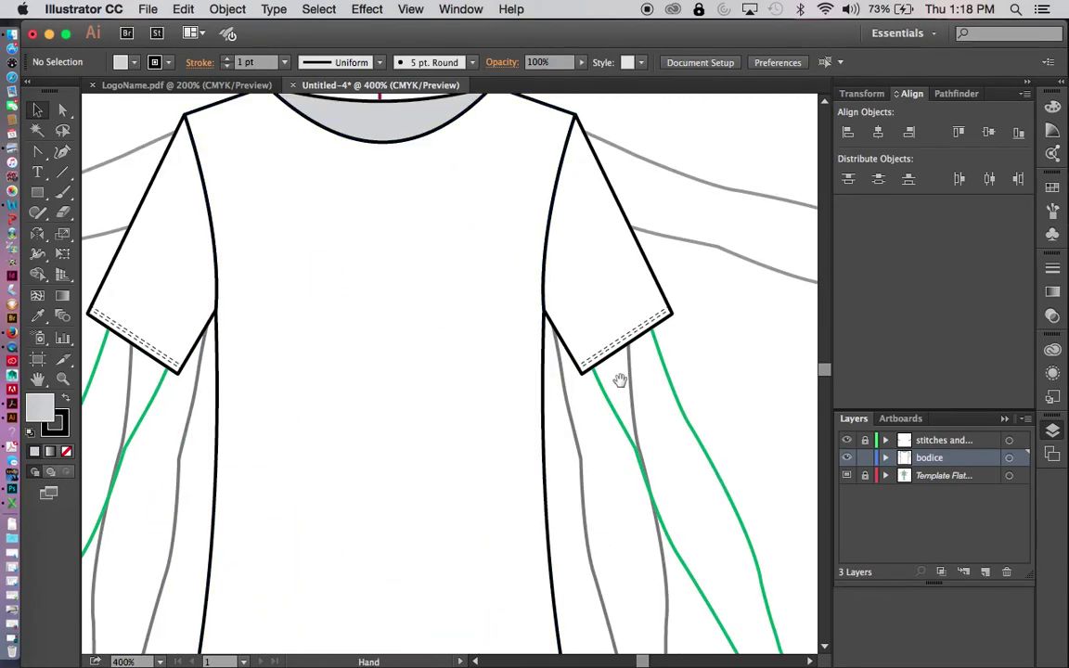
pyautogui.moveTo(618, 377); pyautogui.dragTo(644, 246)
pyautogui.scroll(-5, 642, 246)
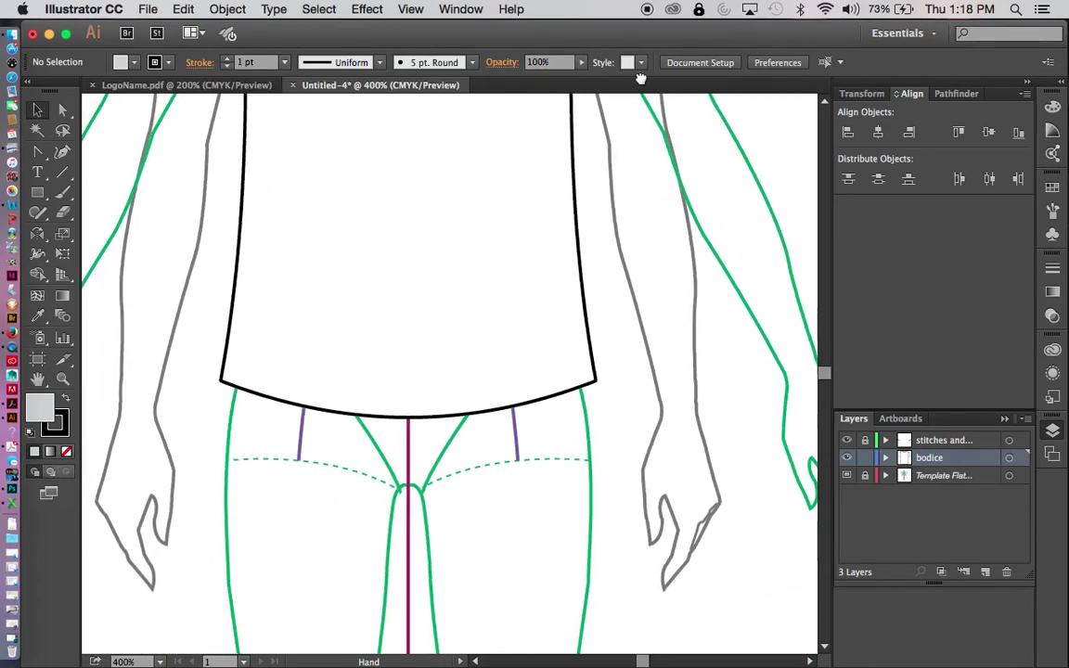
pyautogui.moveTo(673, 231); pyautogui.dragTo(682, 205)
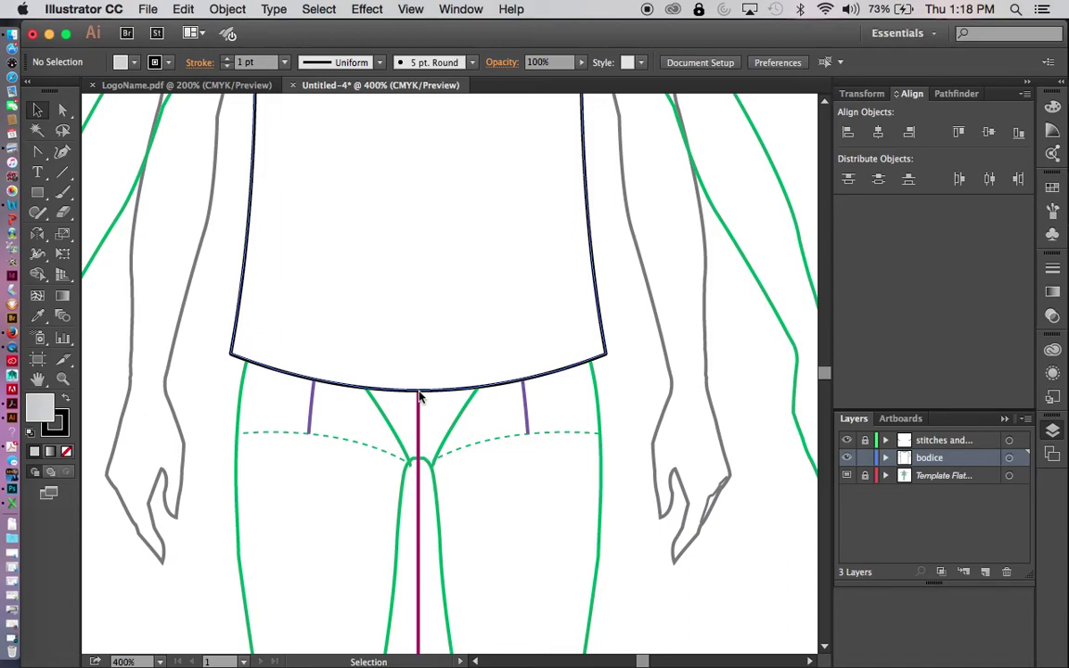
pyautogui.press('a')
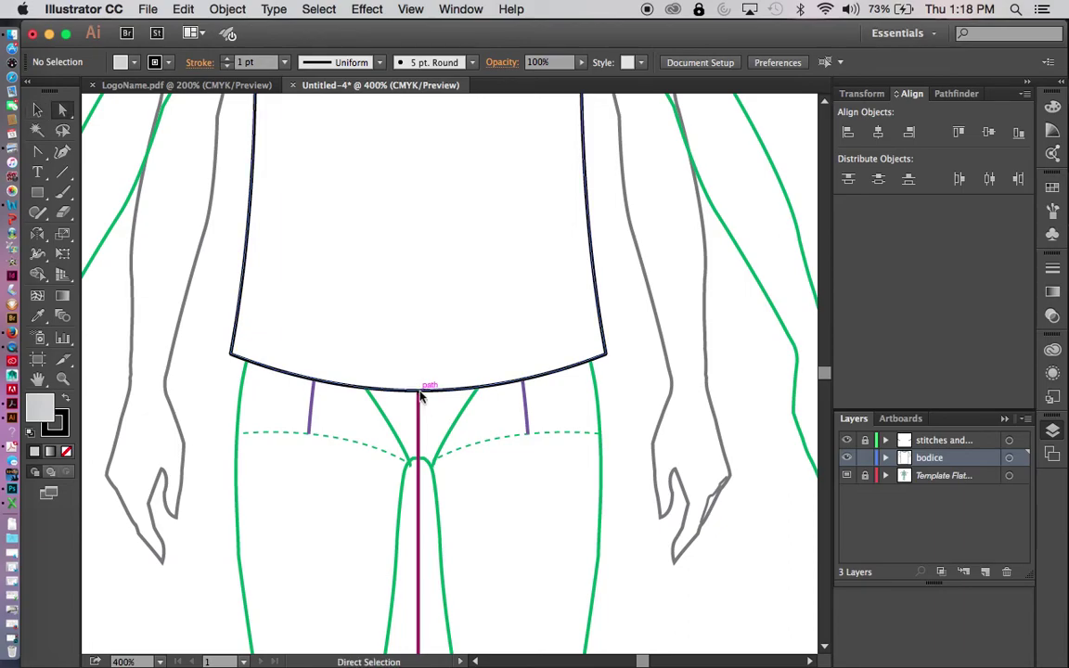
pyautogui.click(420, 396)
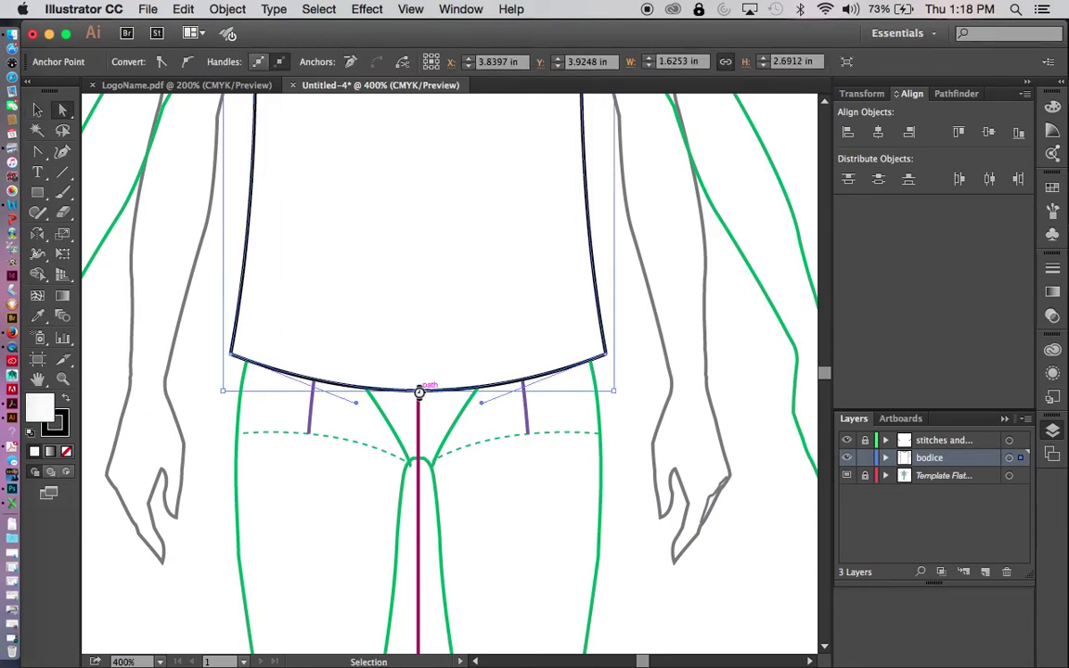
pyautogui.keyDown('alt'); pyautogui.click(420, 396); pyautogui.keyUp('alt')
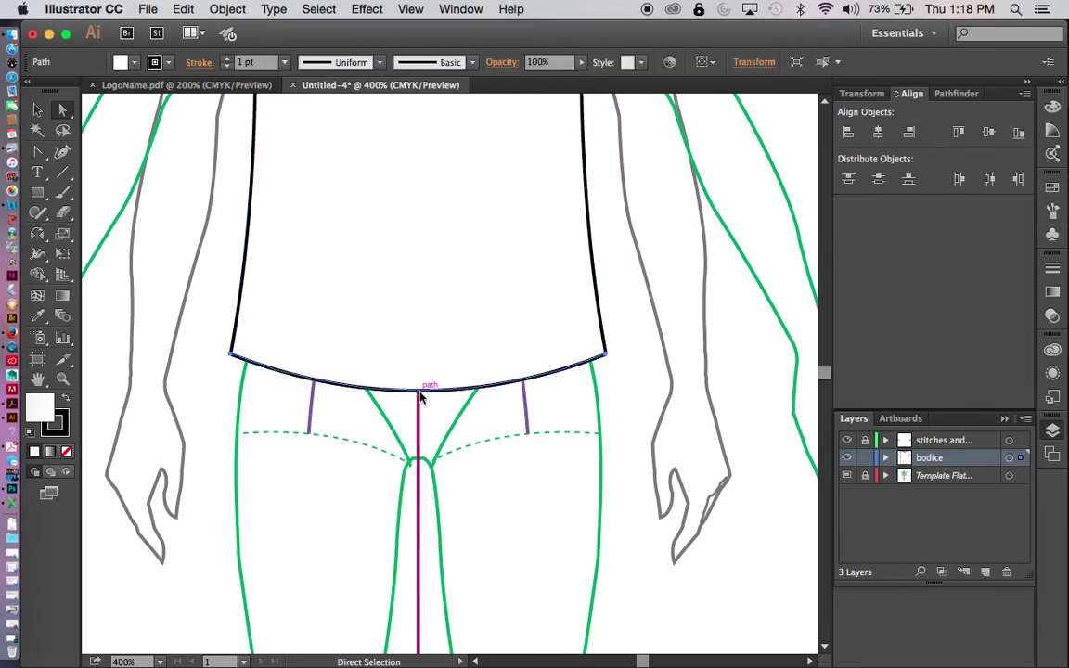
pyautogui.moveTo(421, 396); pyautogui.dragTo(424, 401)
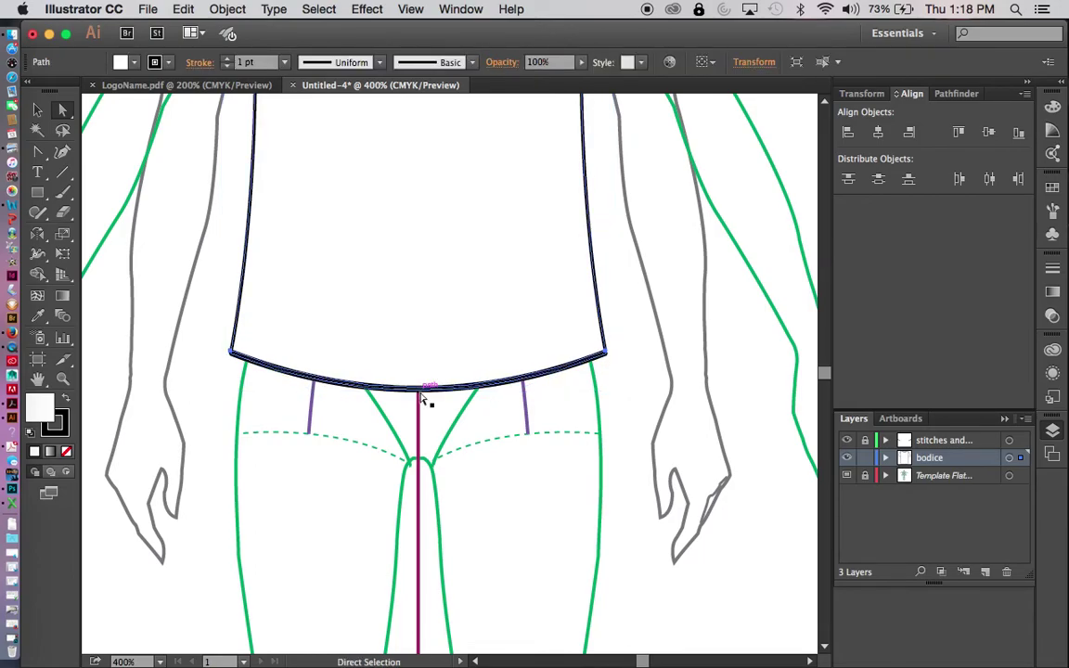
pyautogui.press('Down')
pyautogui.press('Down')
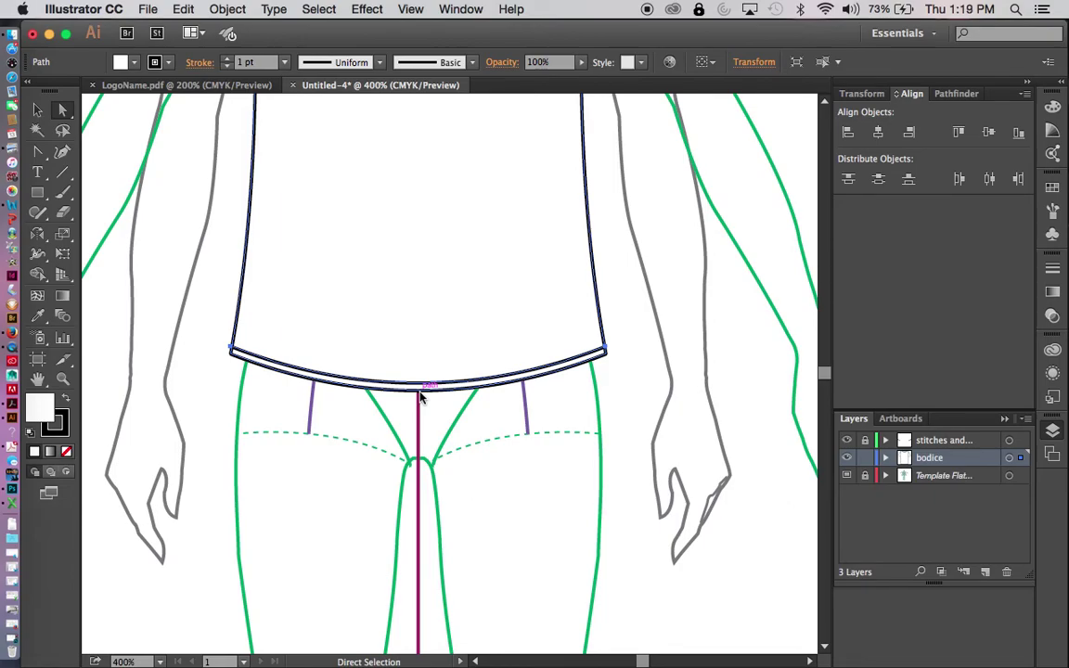
pyautogui.click(421, 396)
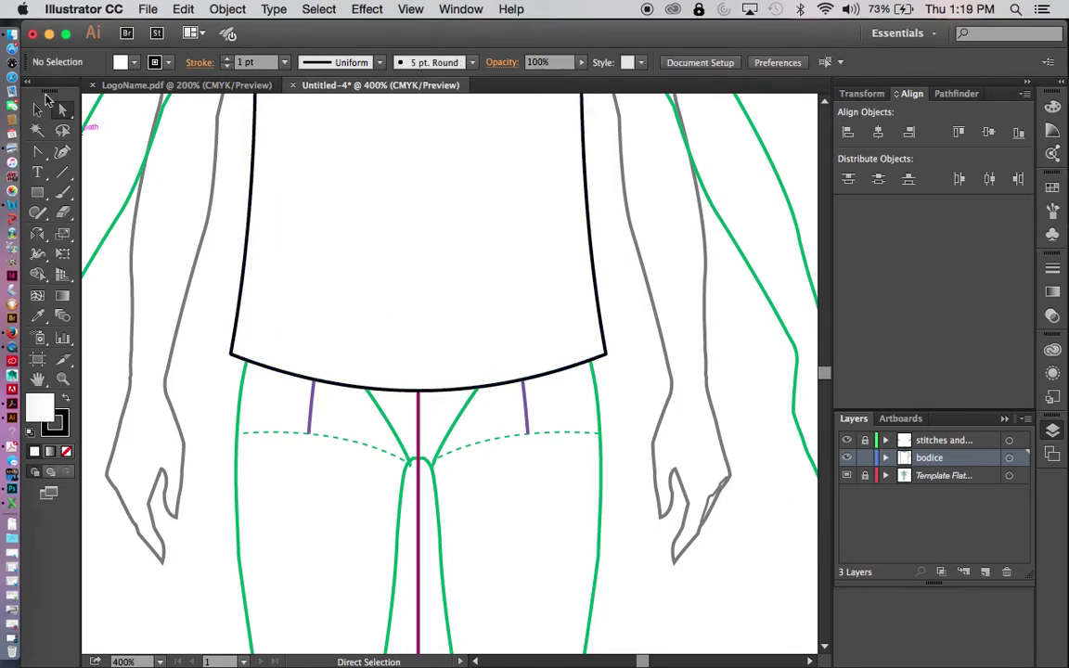
pyautogui.click(37, 111)
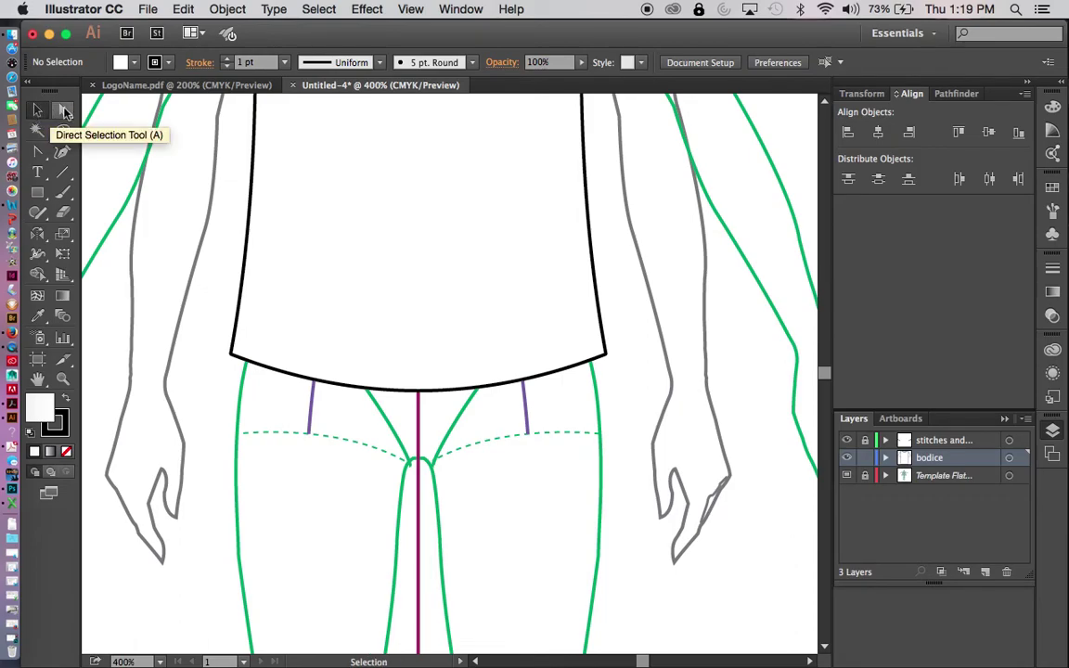
pyautogui.click(249, 247)
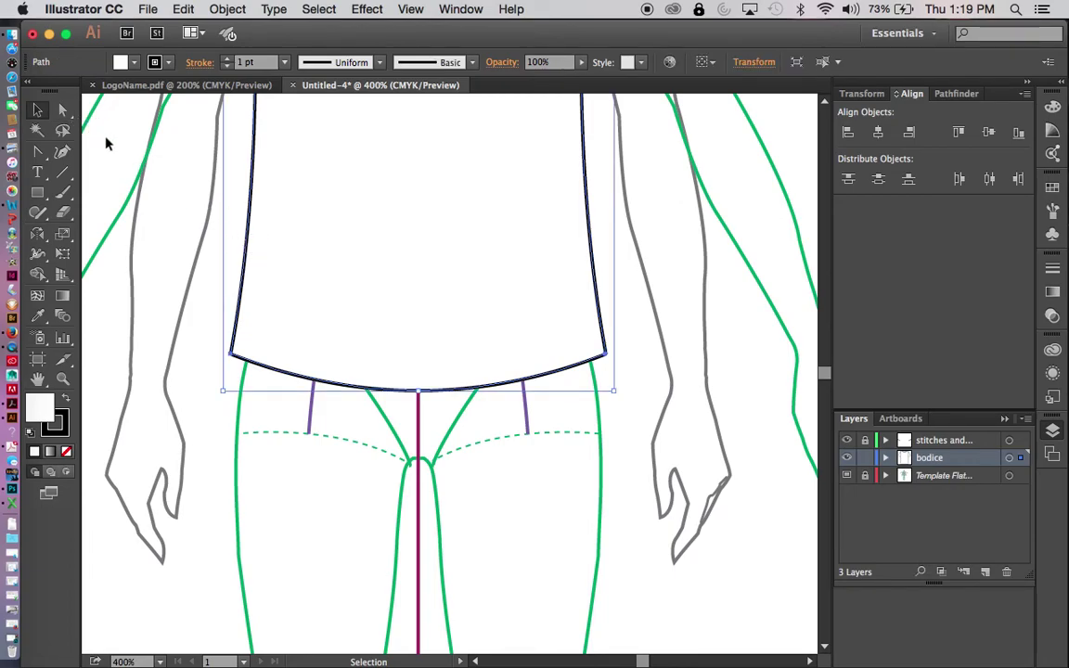
pyautogui.click(63, 110)
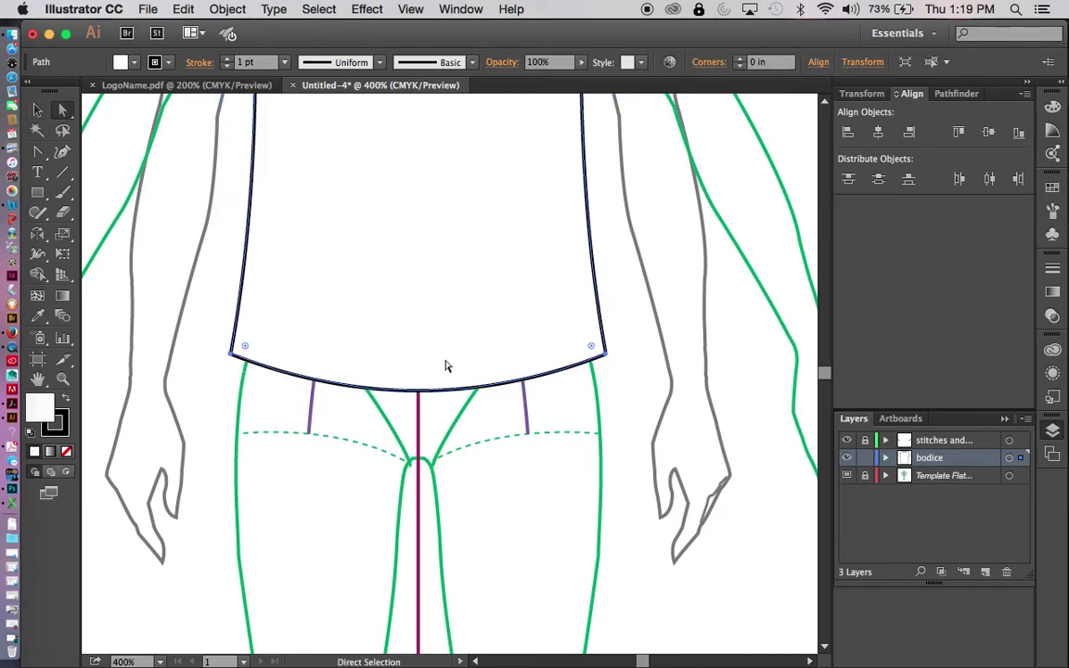
pyautogui.press('v')
pyautogui.click(665, 417)
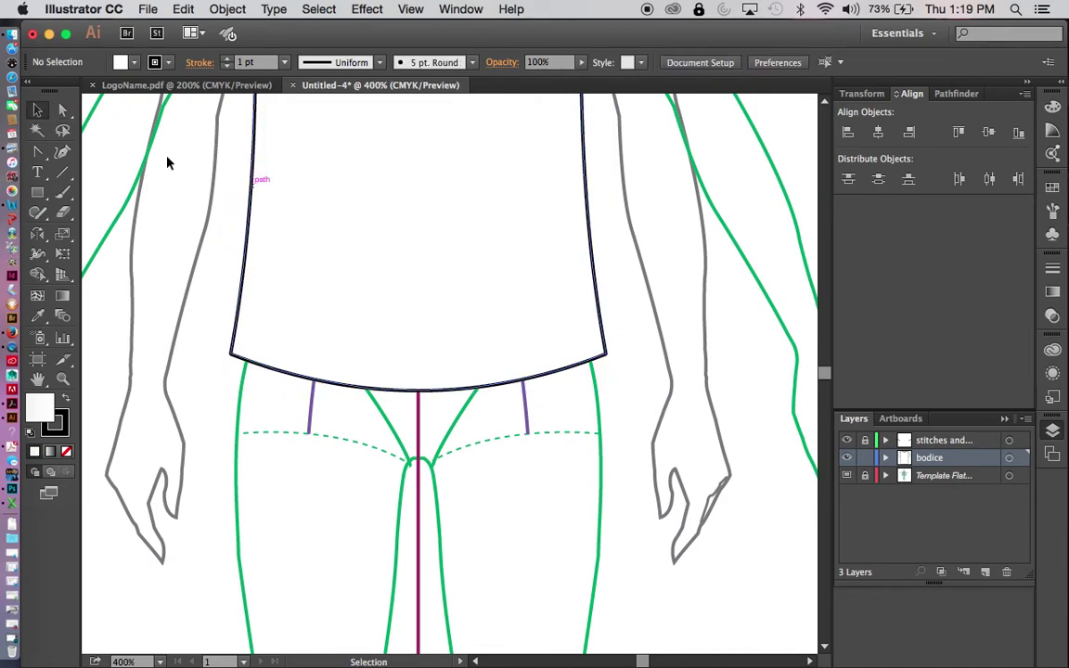
# Make an unfilled copy of the hem curve, nudged up and stretched slightly to the shirt width
pyautogui.click(63, 110)
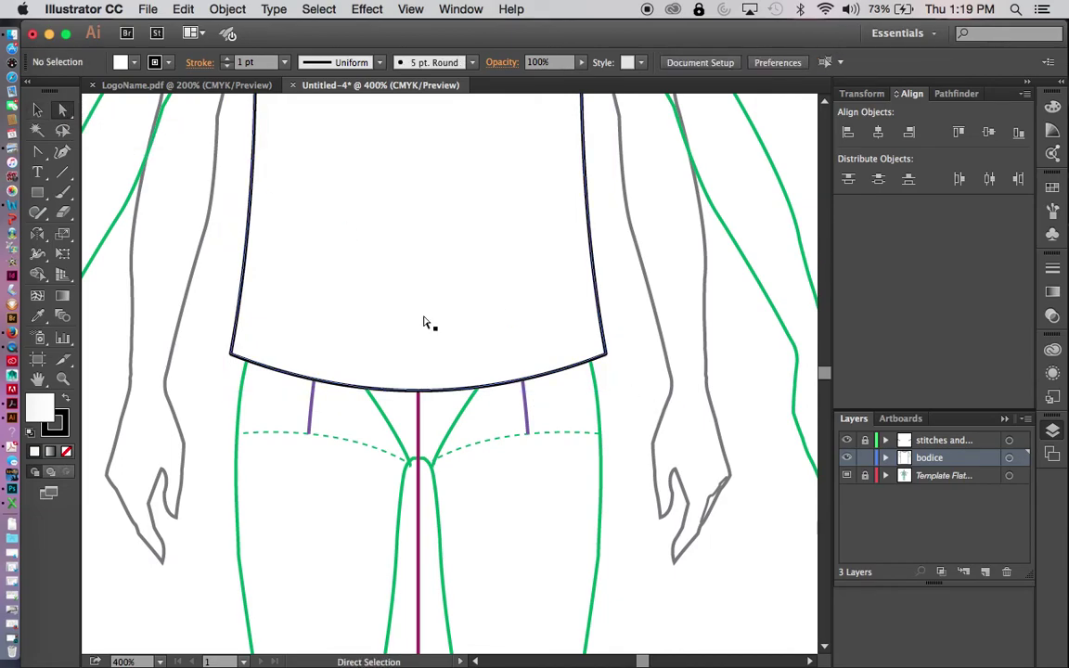
pyautogui.click(420, 394)
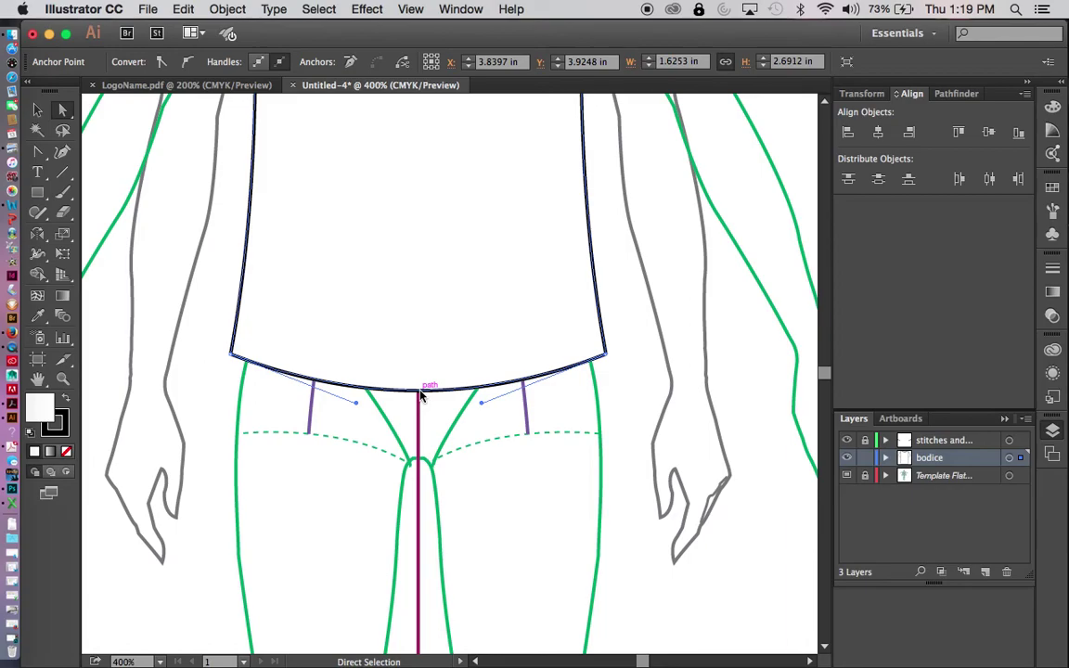
pyautogui.keyDown('ctrl'); pyautogui.click(421, 393); pyautogui.keyUp('ctrl')
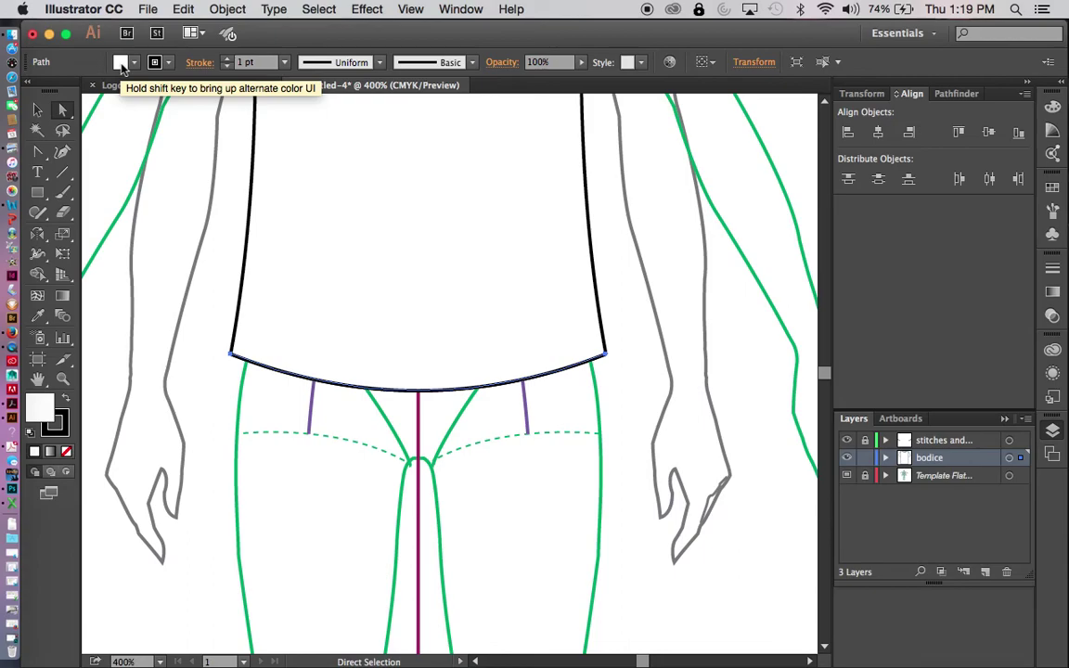
pyautogui.press('/')
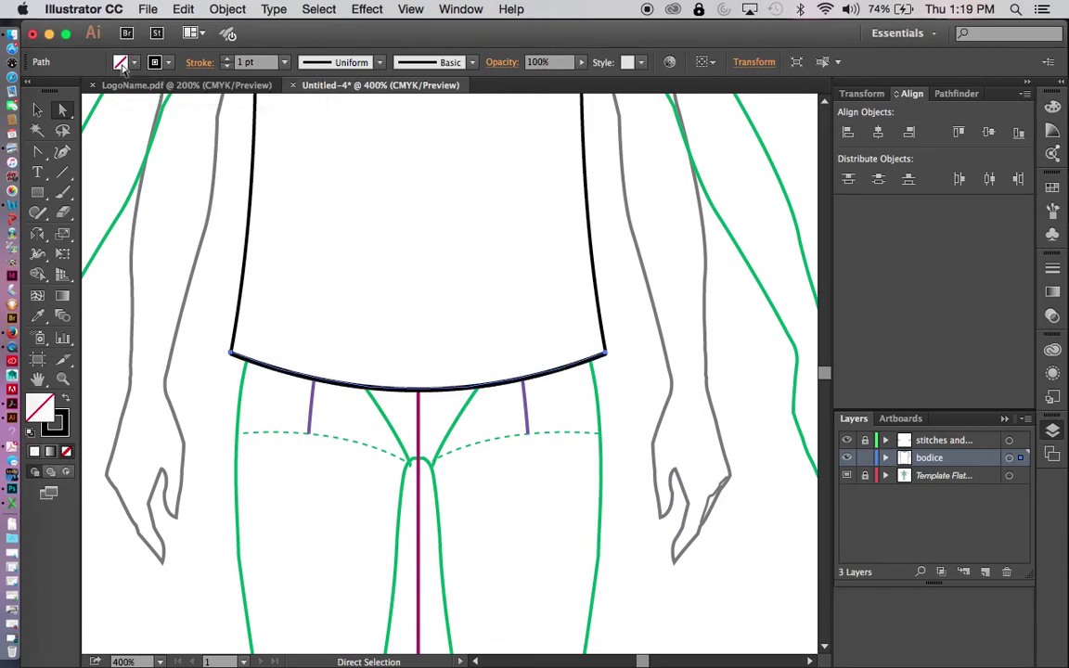
pyautogui.press('Up')
pyautogui.press('Up')
pyautogui.press('Up')
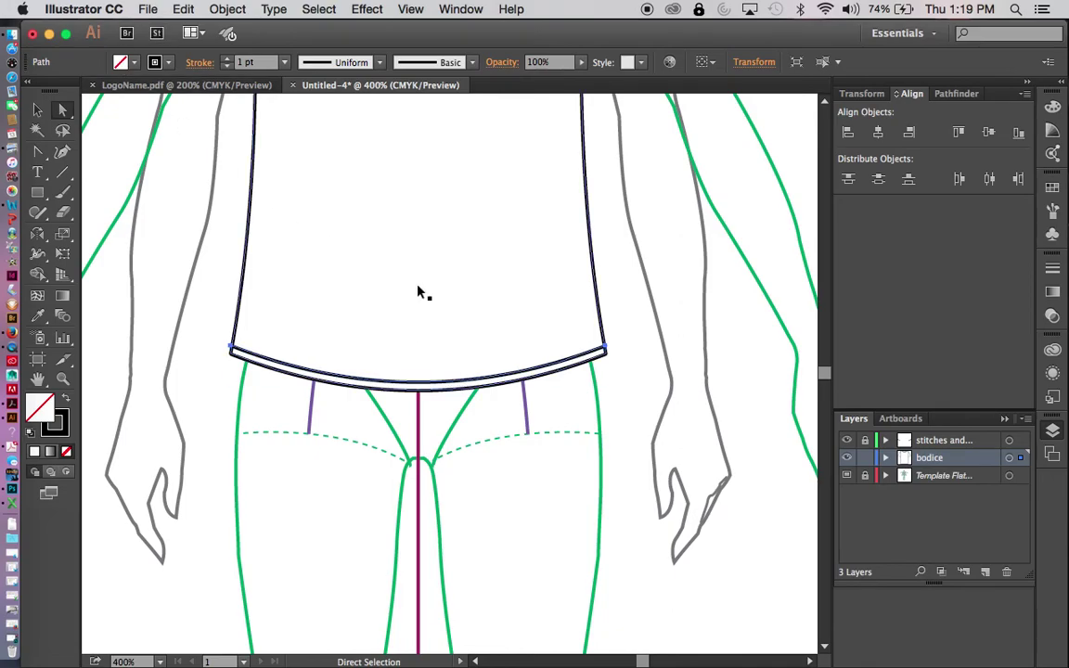
pyautogui.press('v')
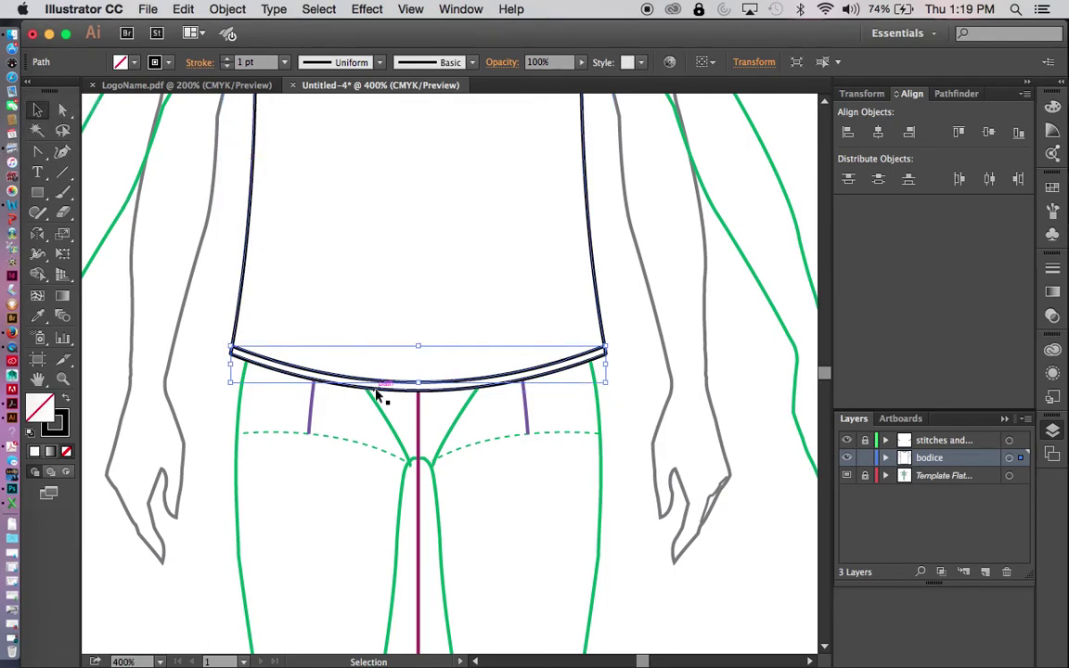
pyautogui.moveTo(376, 394); pyautogui.dragTo(376, 394)
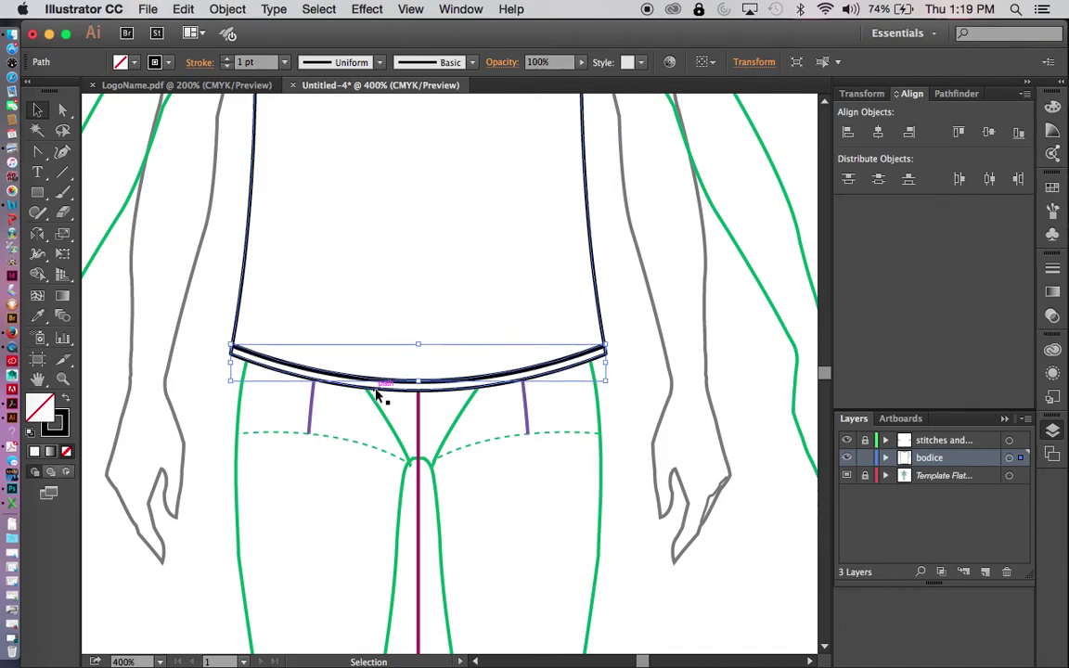
pyautogui.press('Up')
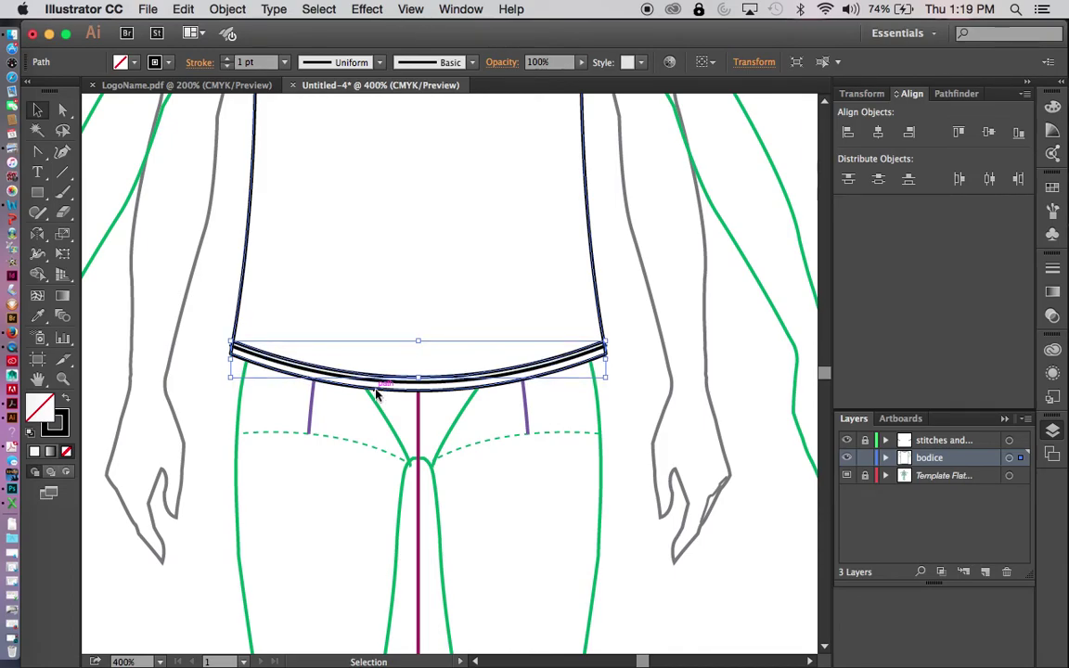
pyautogui.click(618, 389)
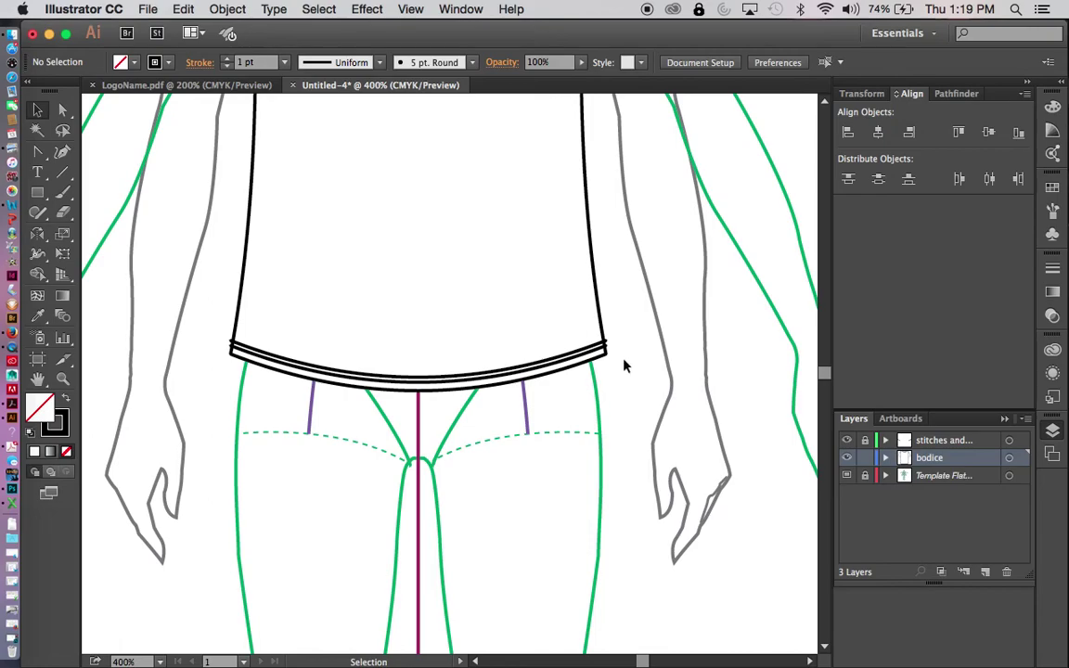
pyautogui.press('super+equal')
pyautogui.press('super+equal')
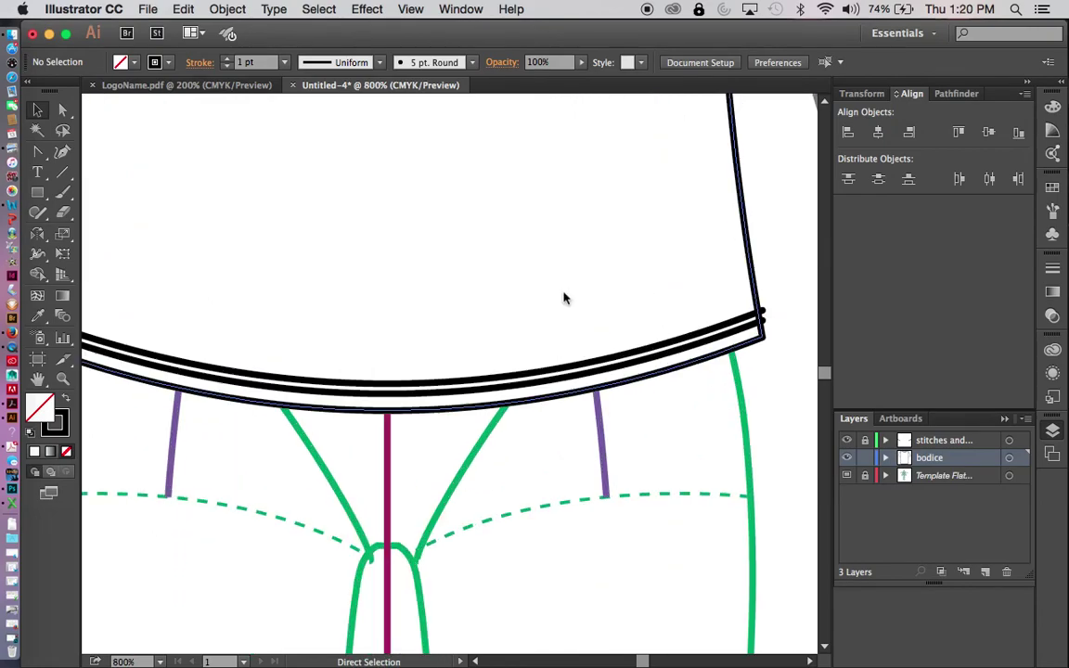
# Snap the hemline's right end onto the side seam and pull its curve down to follow the band
pyautogui.moveTo(792, 370); pyautogui.dragTo(765, 308)
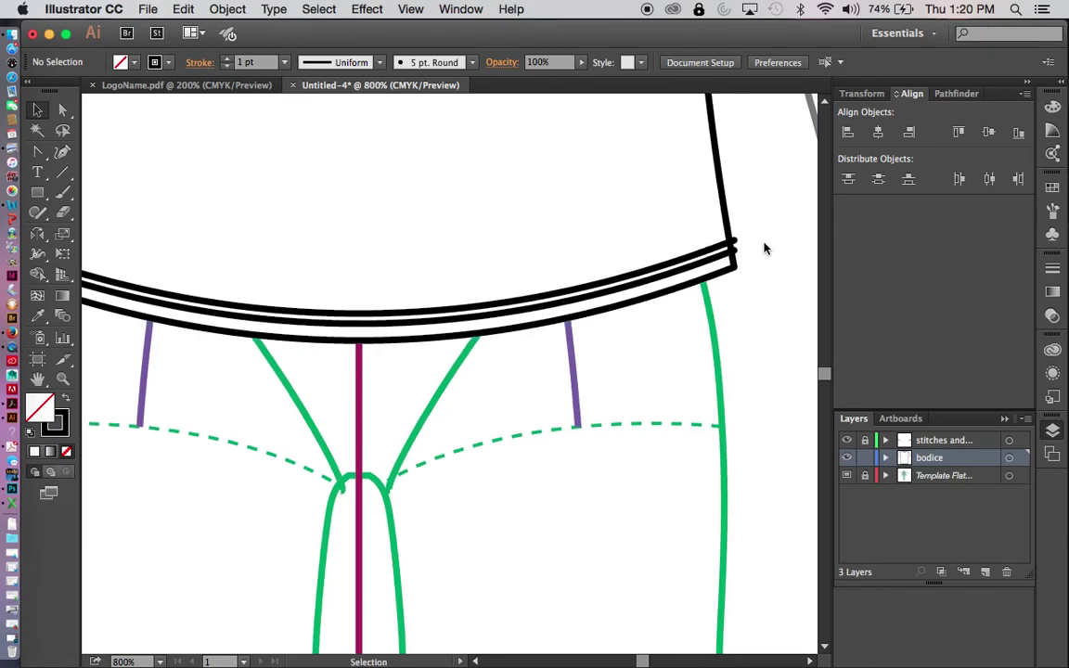
pyautogui.press('a')
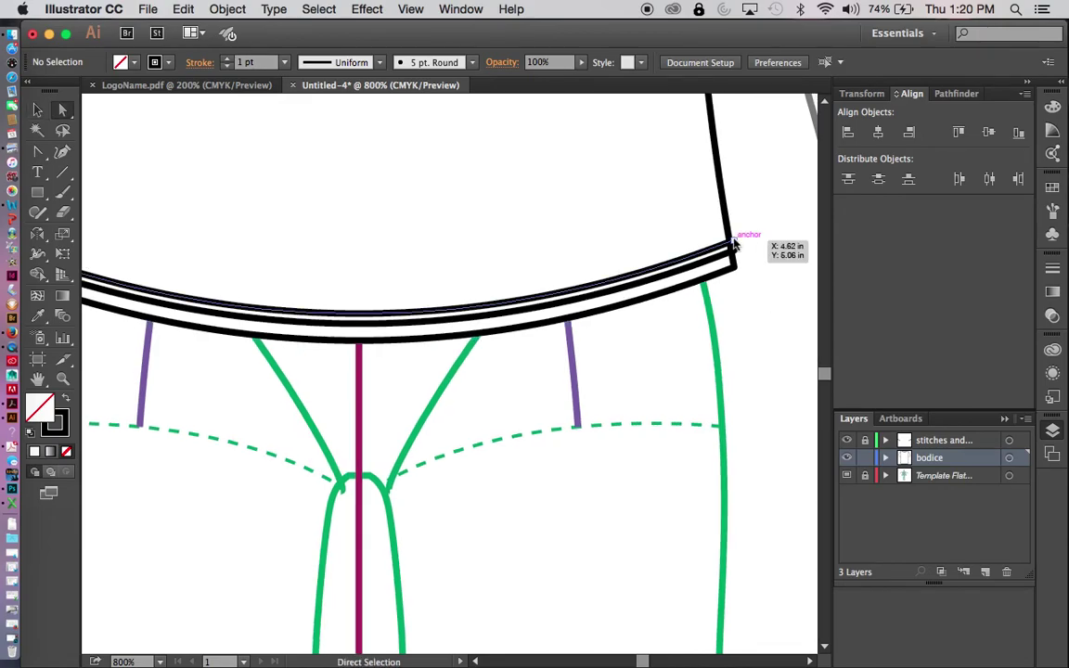
pyautogui.click(733, 243)
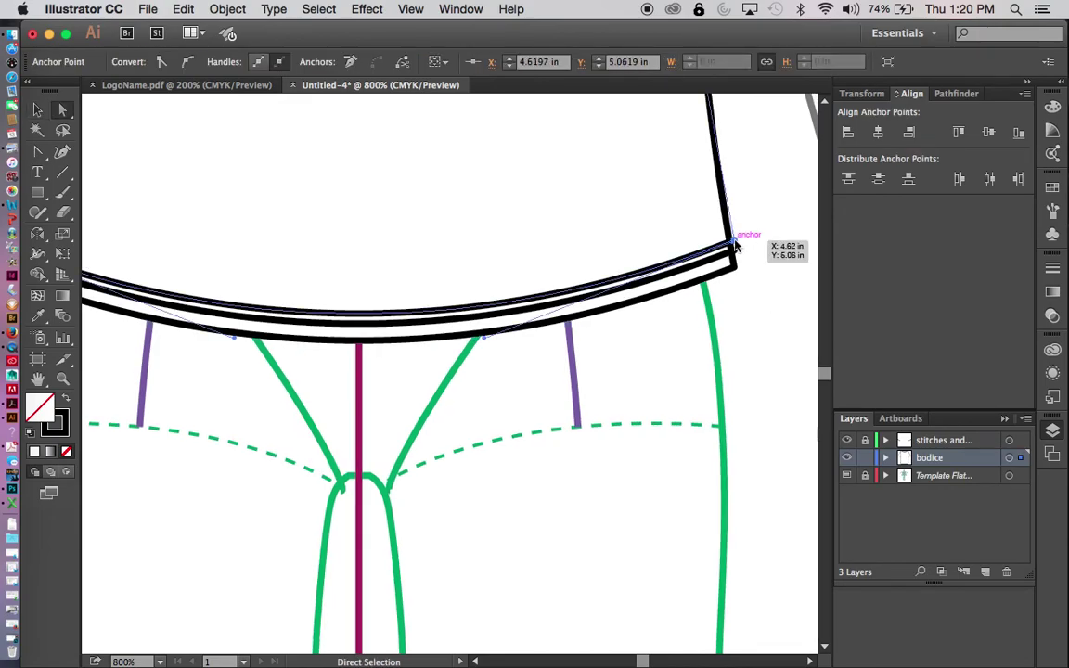
pyautogui.moveTo(733, 244); pyautogui.dragTo(730, 248)
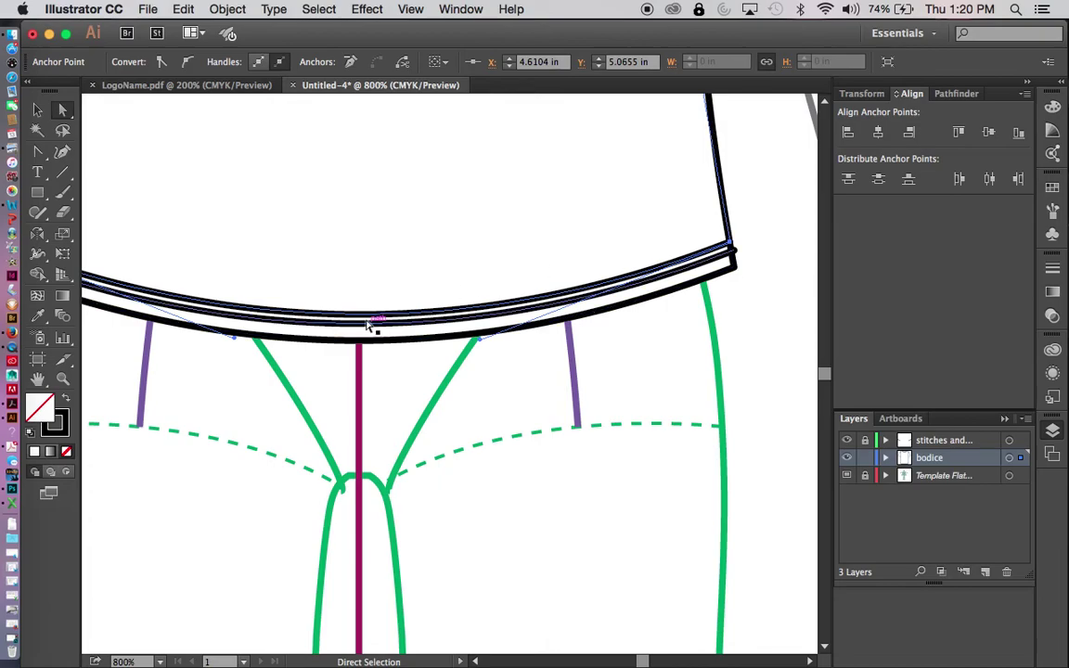
pyautogui.moveTo(458, 329); pyautogui.dragTo(459, 336)
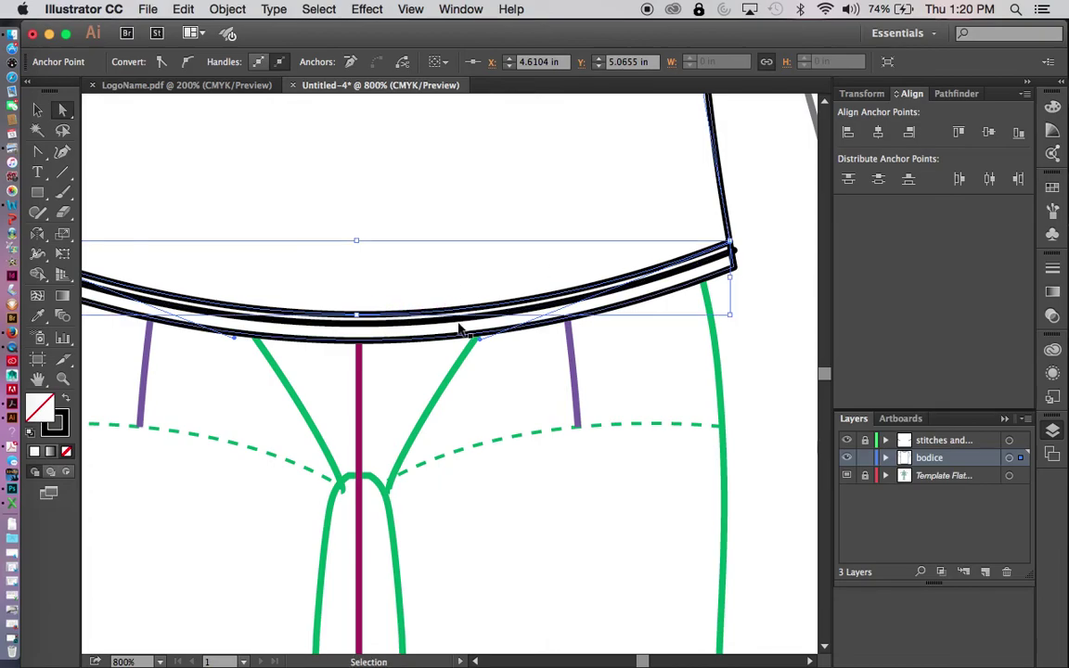
# Zoom closely into the hem's right corner and check the hemline there
pyautogui.moveTo(772, 285); pyautogui.dragTo(615, 361)
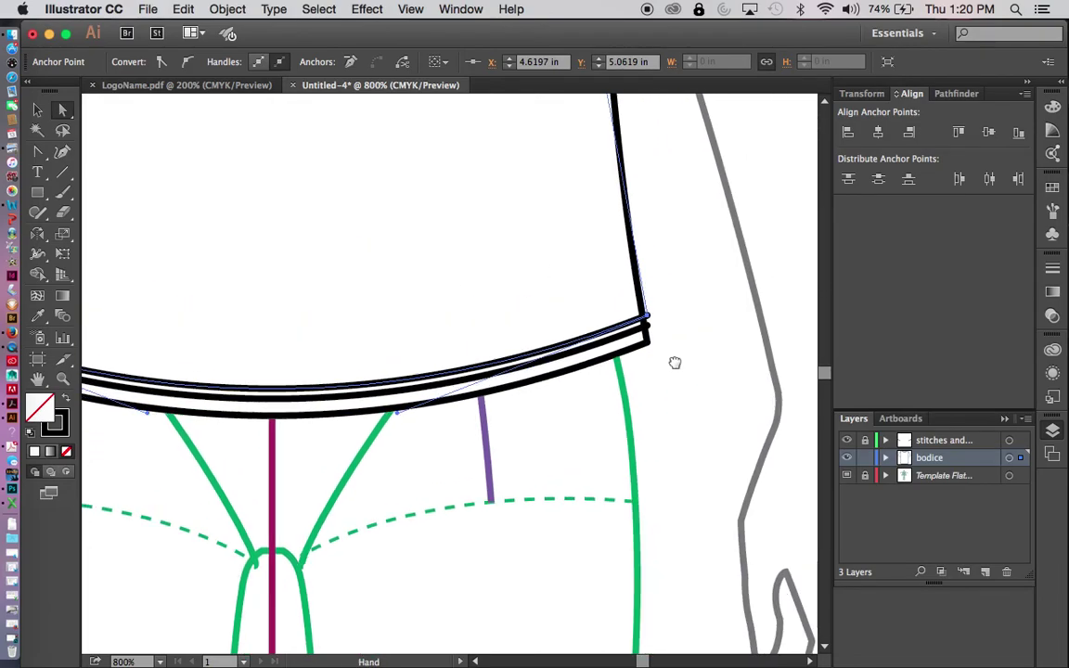
pyautogui.press('z')
pyautogui.moveTo(472, 215); pyautogui.dragTo(680, 554)
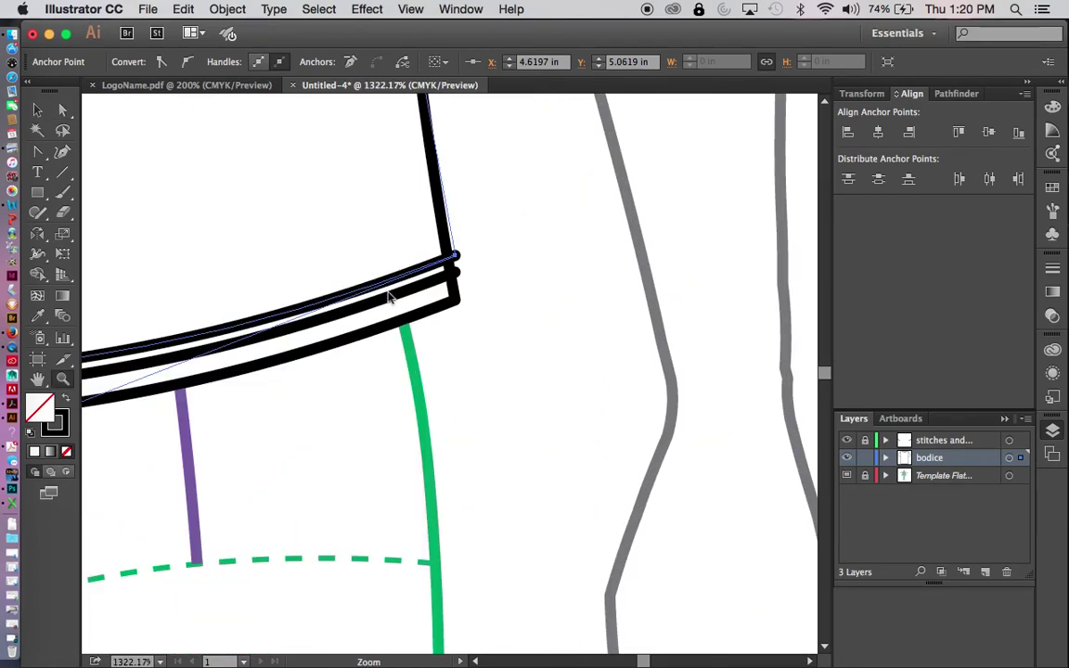
pyautogui.press('v')
pyautogui.click(254, 335)
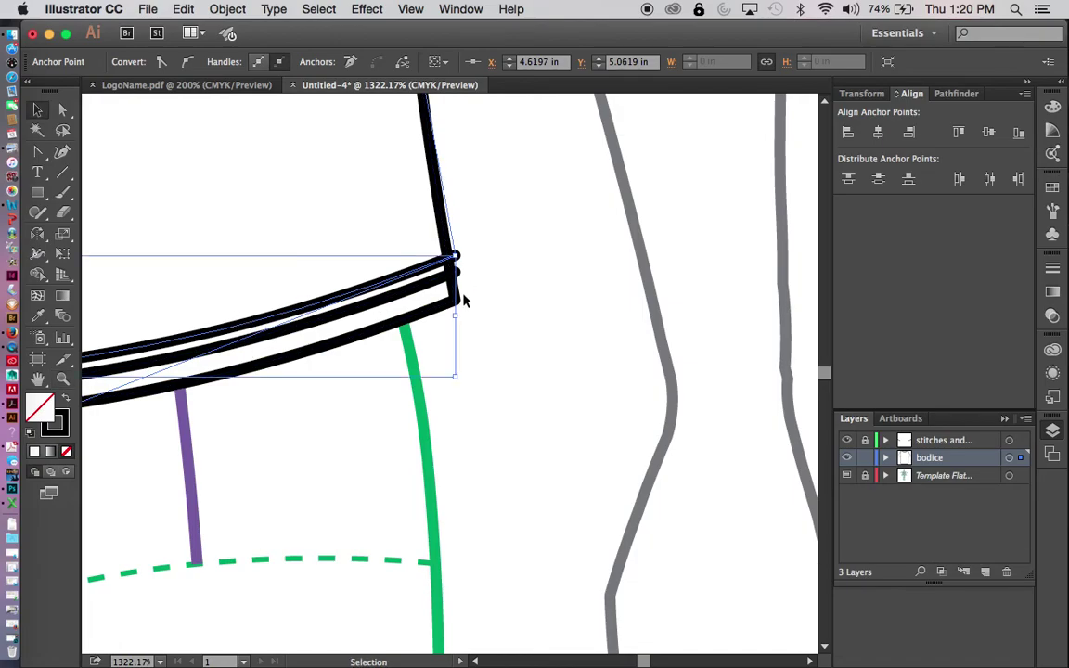
pyautogui.click(540, 290)
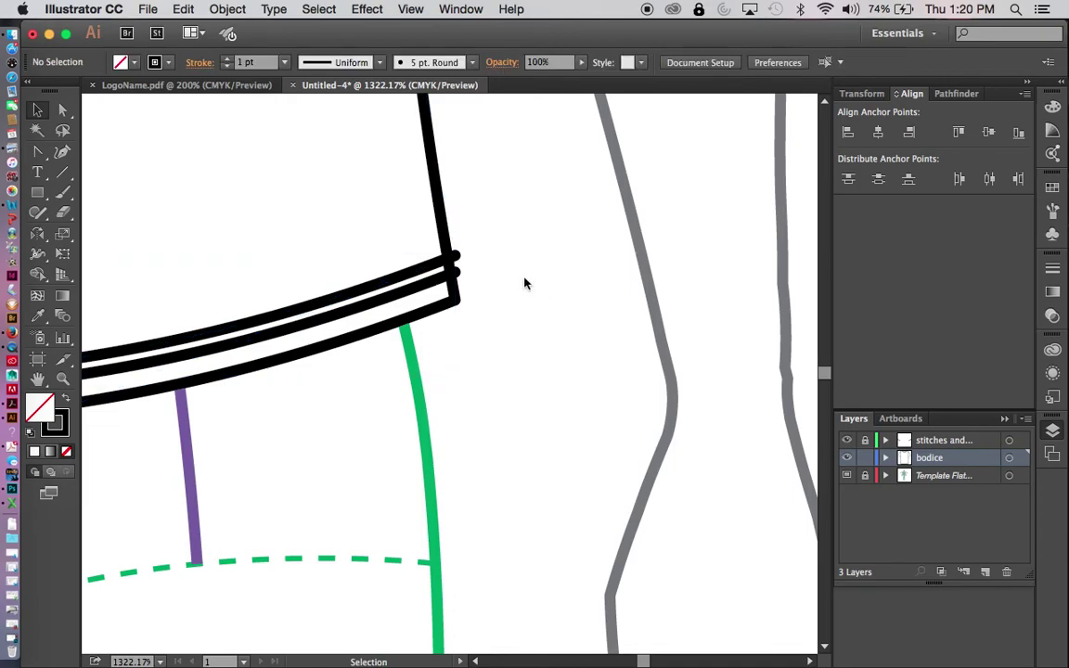
# Try the add and delete anchor point tools on the hem lines' right corner points
pyautogui.press('+')
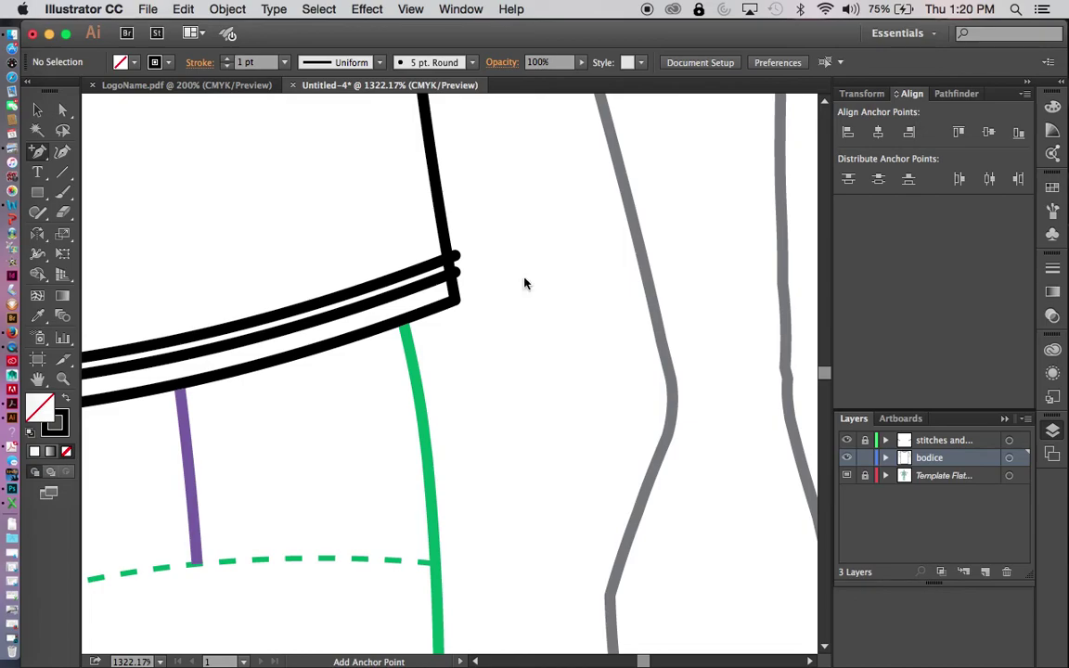
pyautogui.press('-')
pyautogui.press('+')
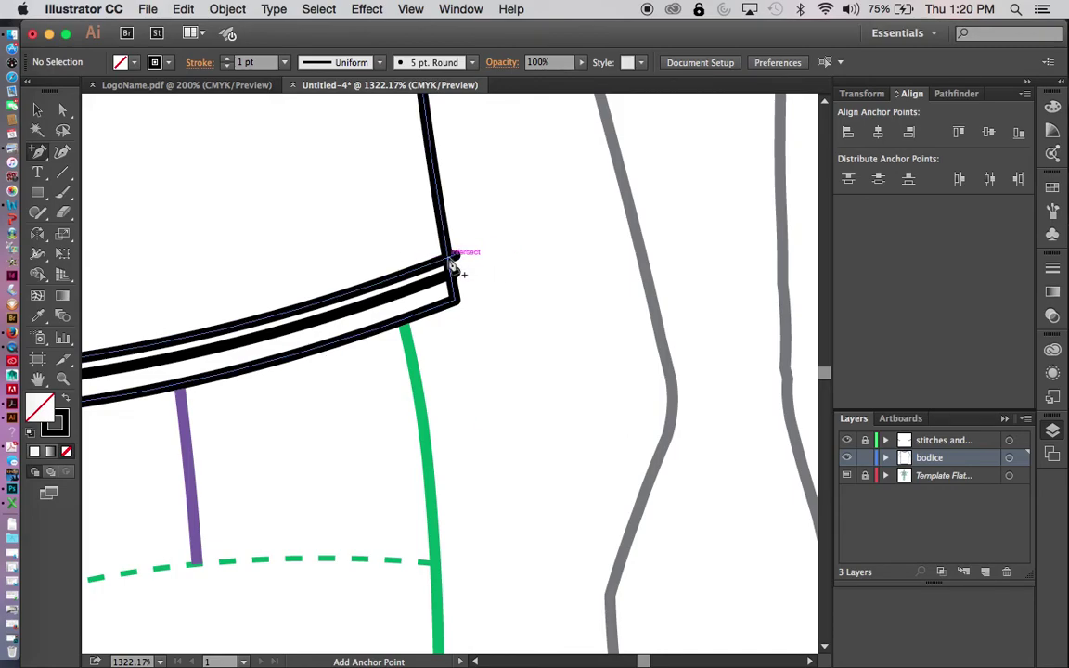
pyautogui.click(452, 260)
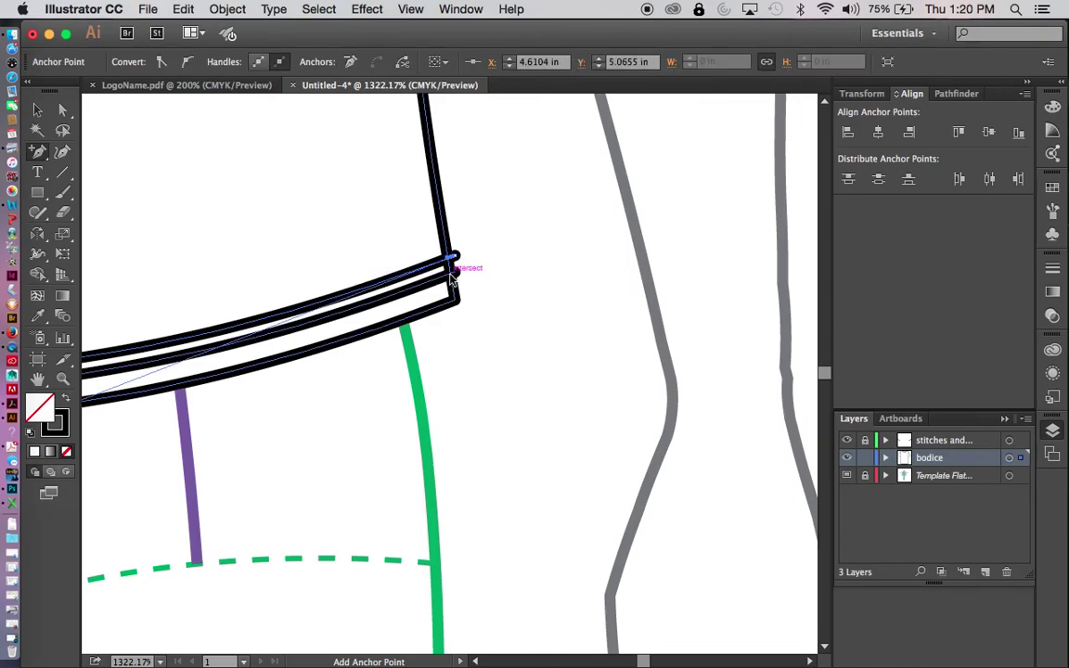
pyautogui.click(451, 273)
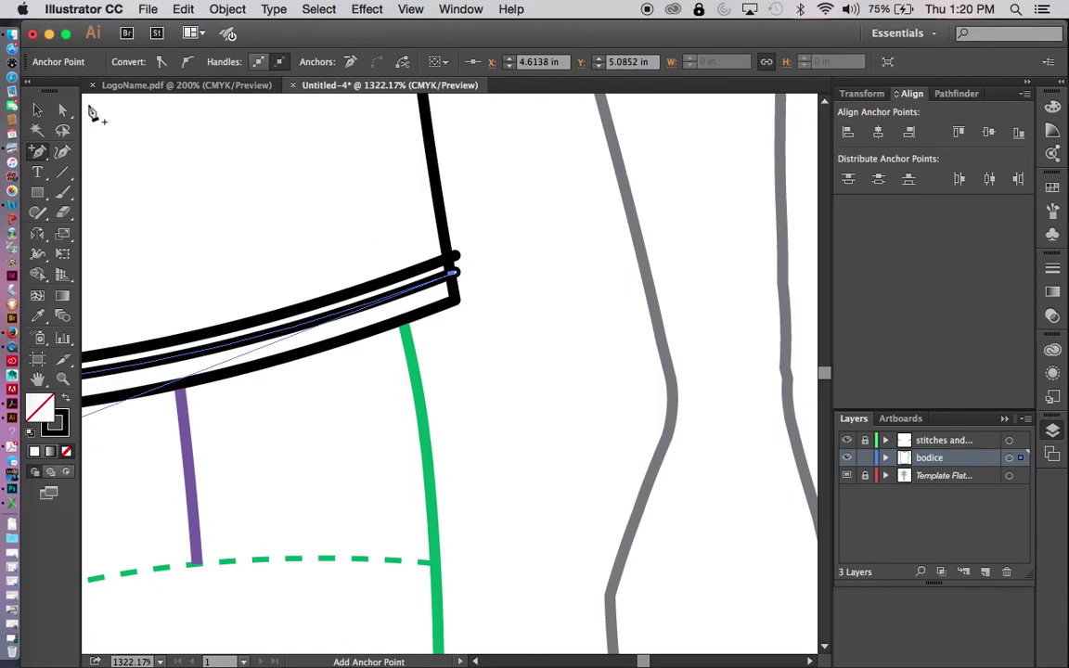
# Move the upper hem line's right corner point onto the side seam end
pyautogui.click(62, 109)
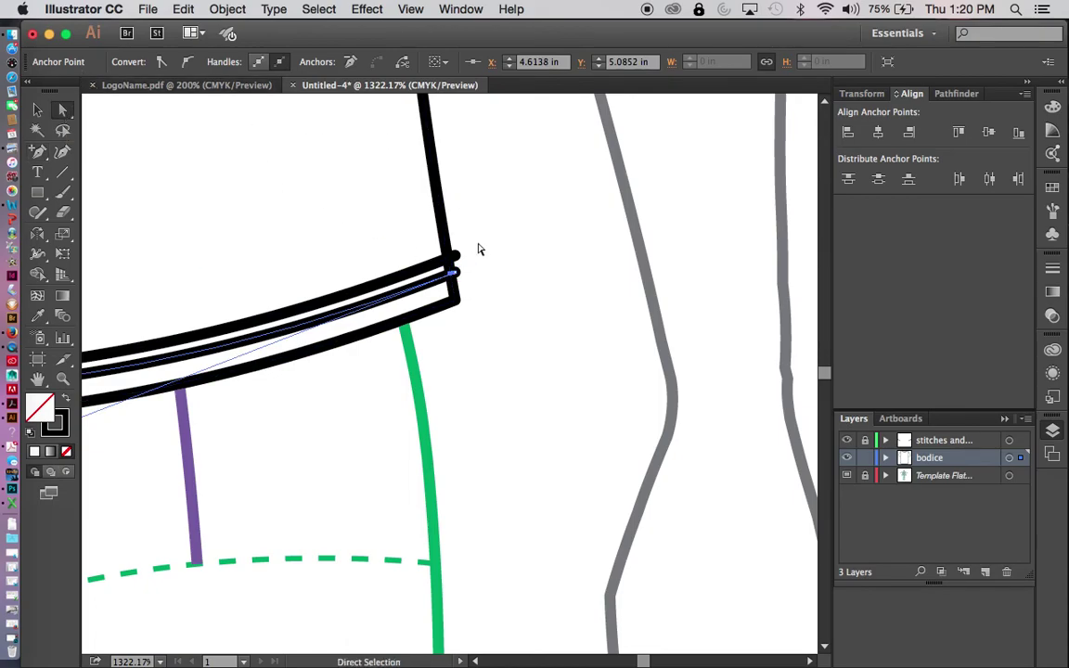
pyautogui.click(454, 261)
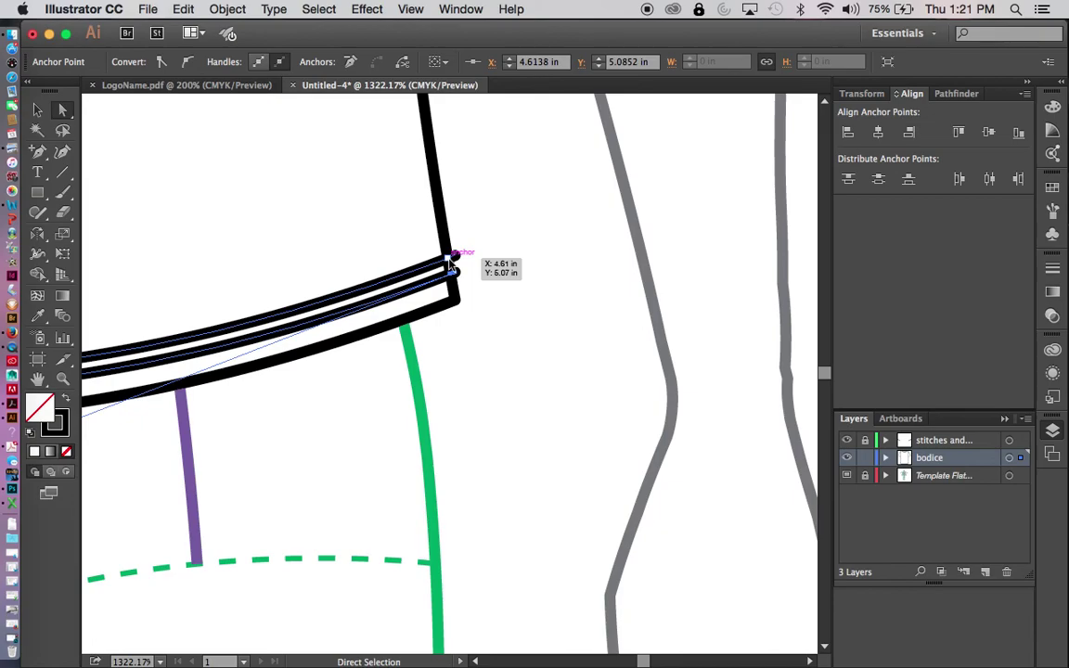
pyautogui.moveTo(450, 259); pyautogui.dragTo(458, 261)
pyautogui.click(458, 261)
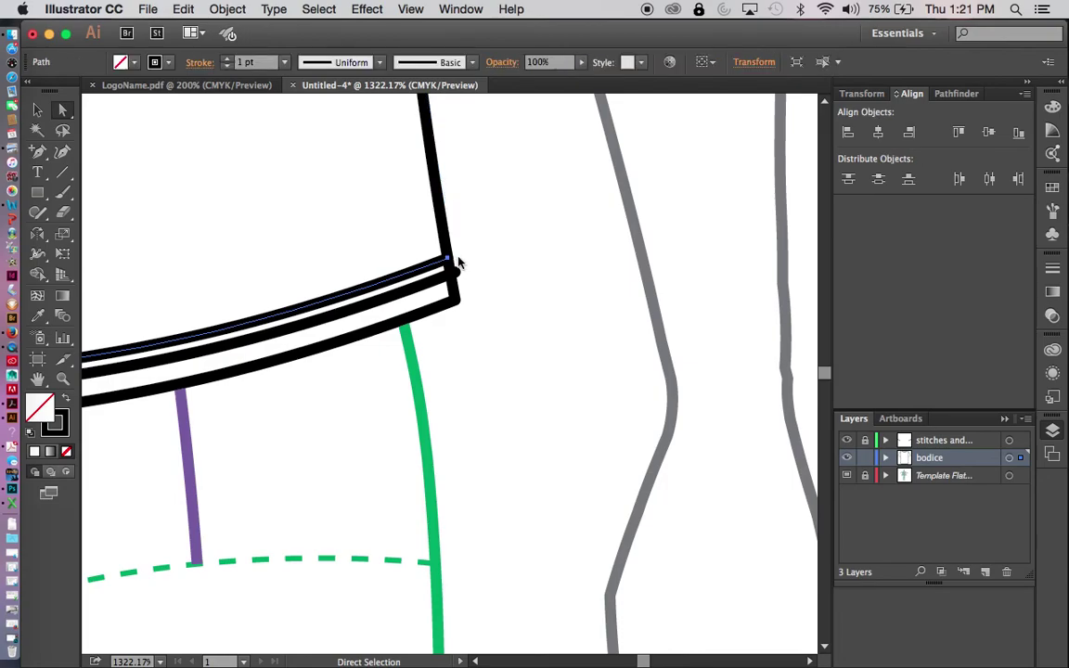
pyautogui.click(453, 271)
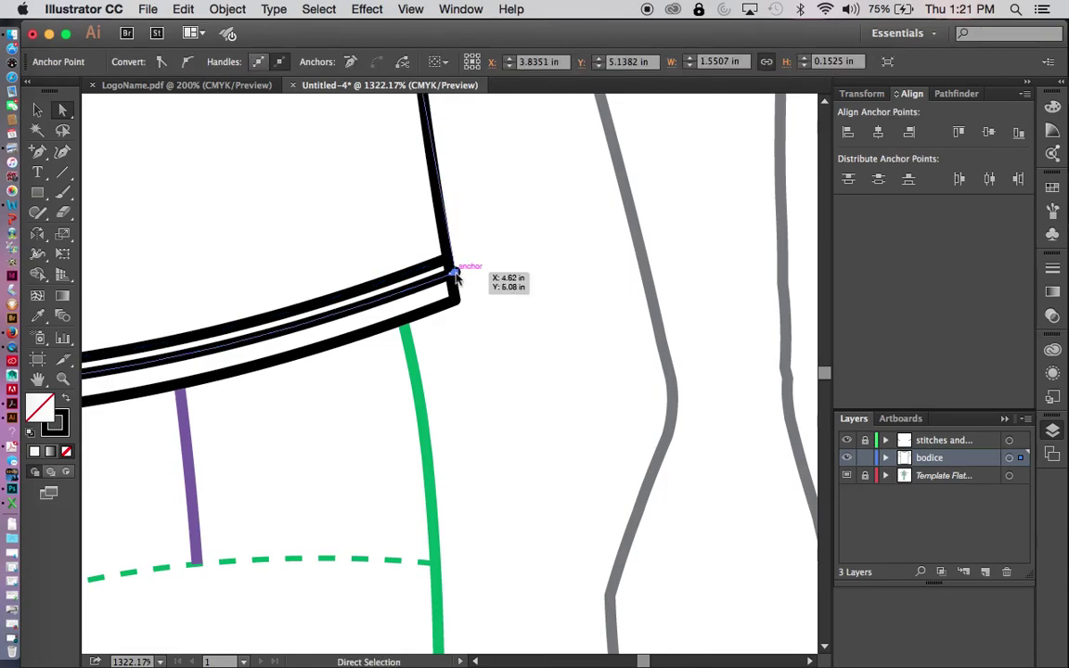
pyautogui.press('space')
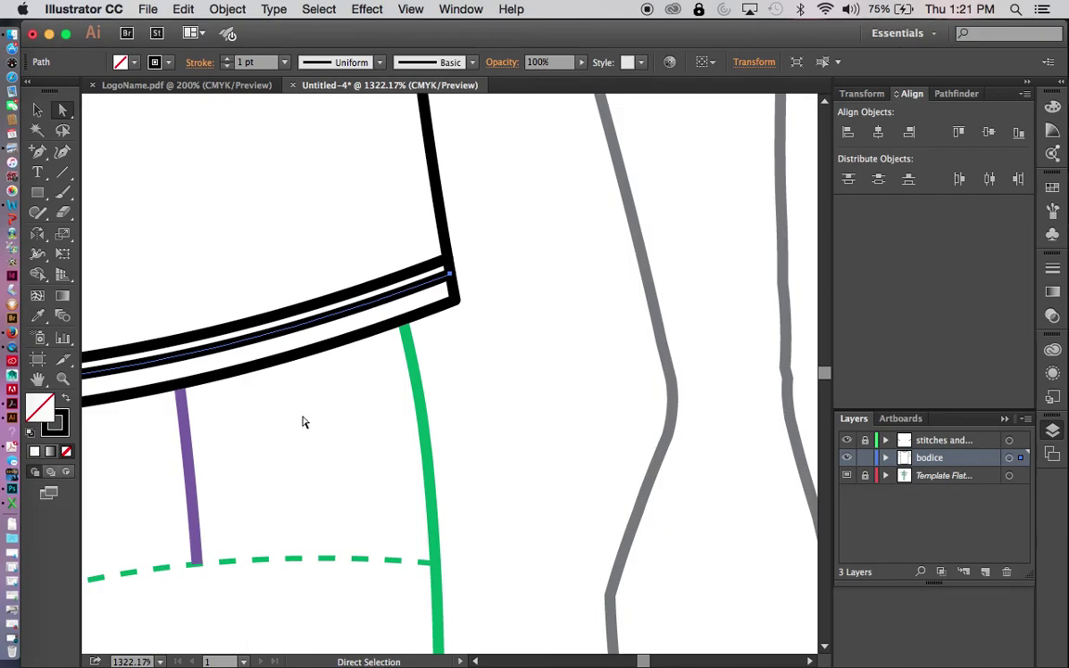
pyautogui.moveTo(242, 391)
pyautogui.mouseDown()
pyautogui.moveTo(766, 347)
pyautogui.moveTo(360, 255)
pyautogui.moveTo(547, 329)
pyautogui.moveTo(611, 411)
pyautogui.mouseUp()
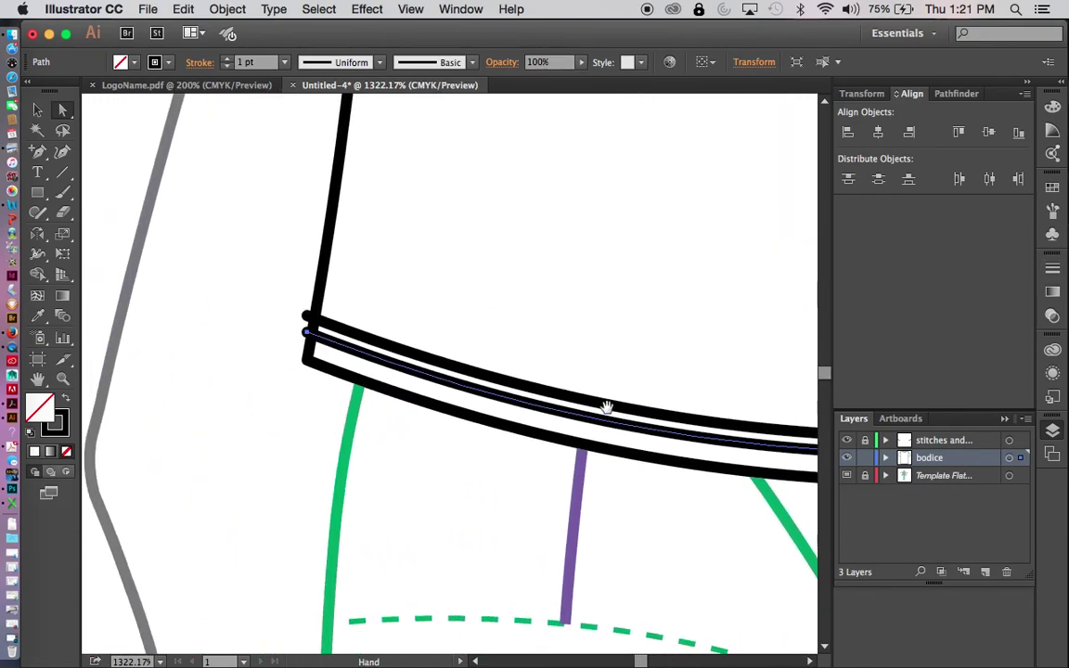
# Drag the top hem line's left corner point down onto the left hem corner, then view the whole shirt
pyautogui.click(234, 296)
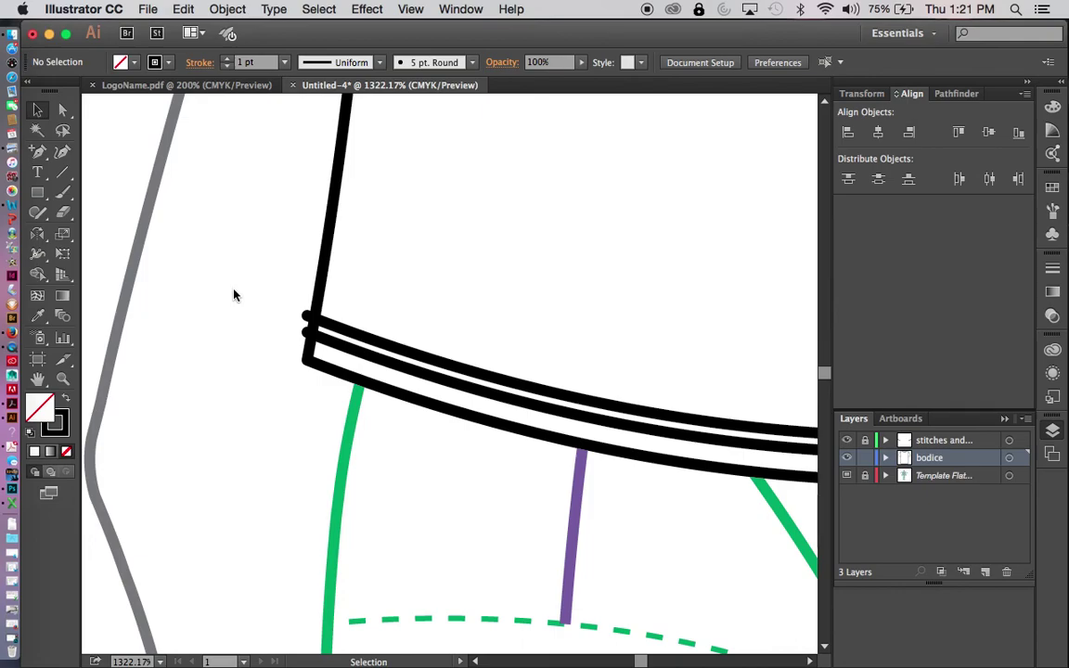
pyautogui.press('+')
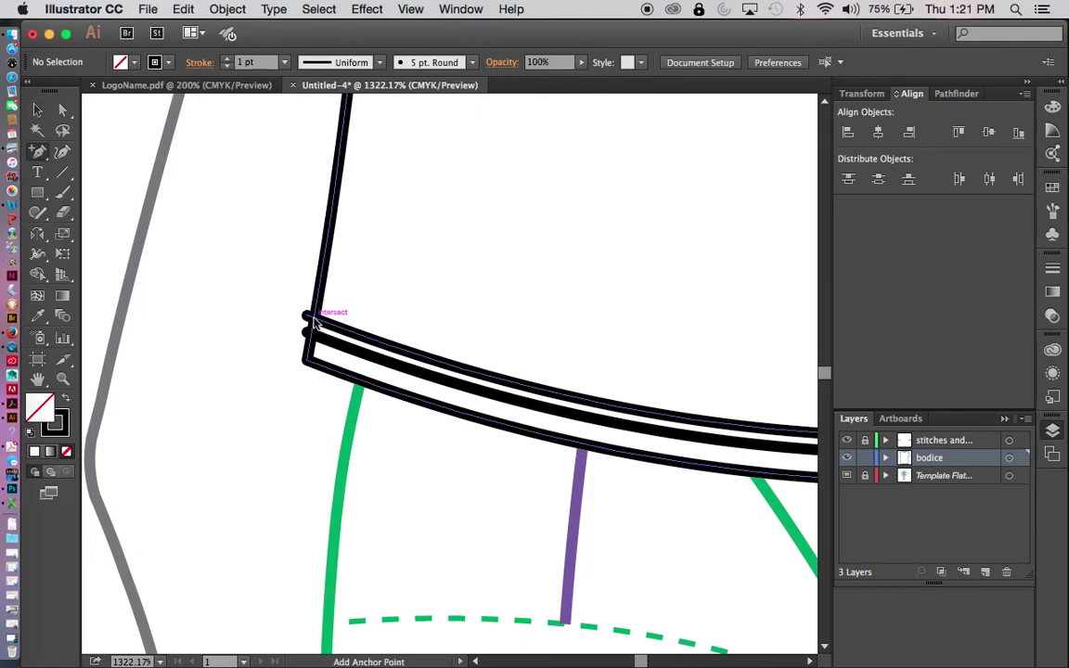
pyautogui.click(314, 320)
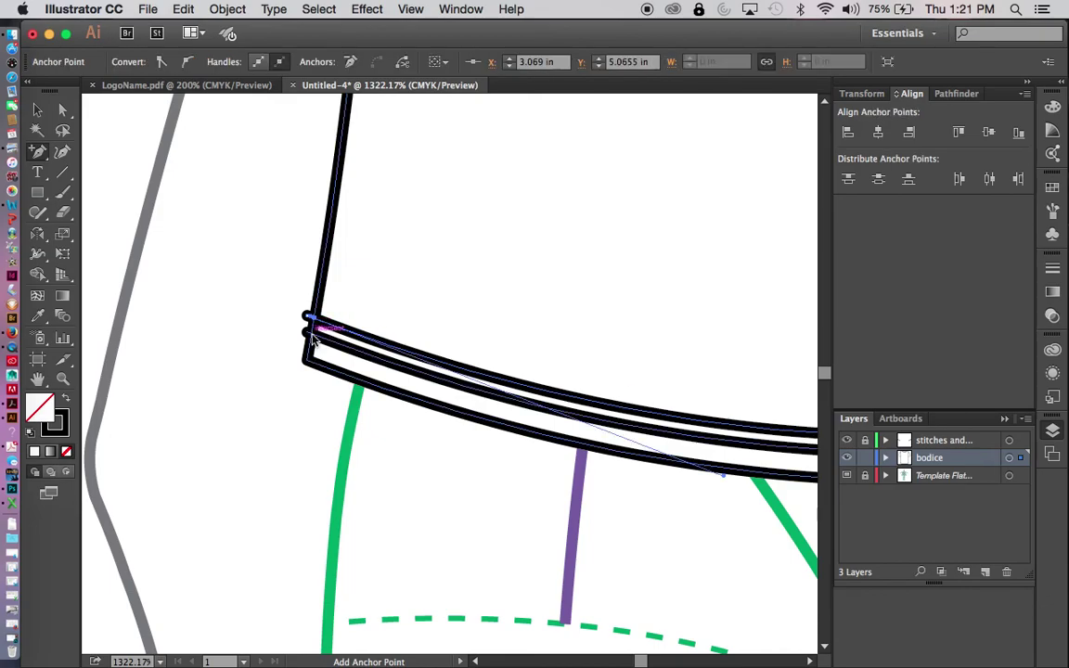
pyautogui.click(311, 334)
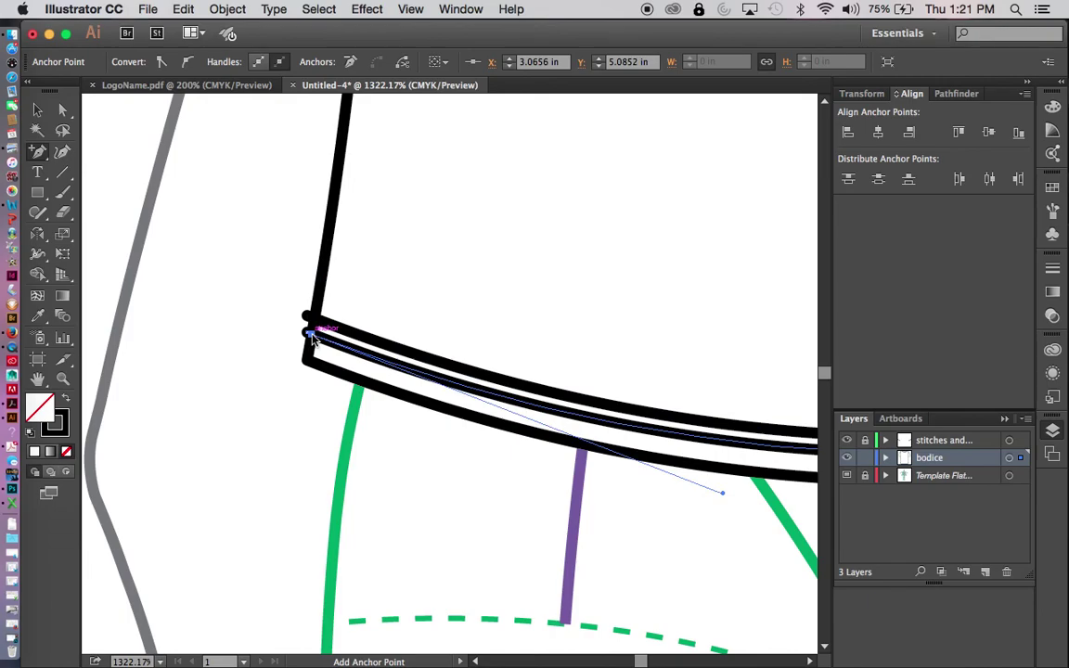
pyautogui.press('a')
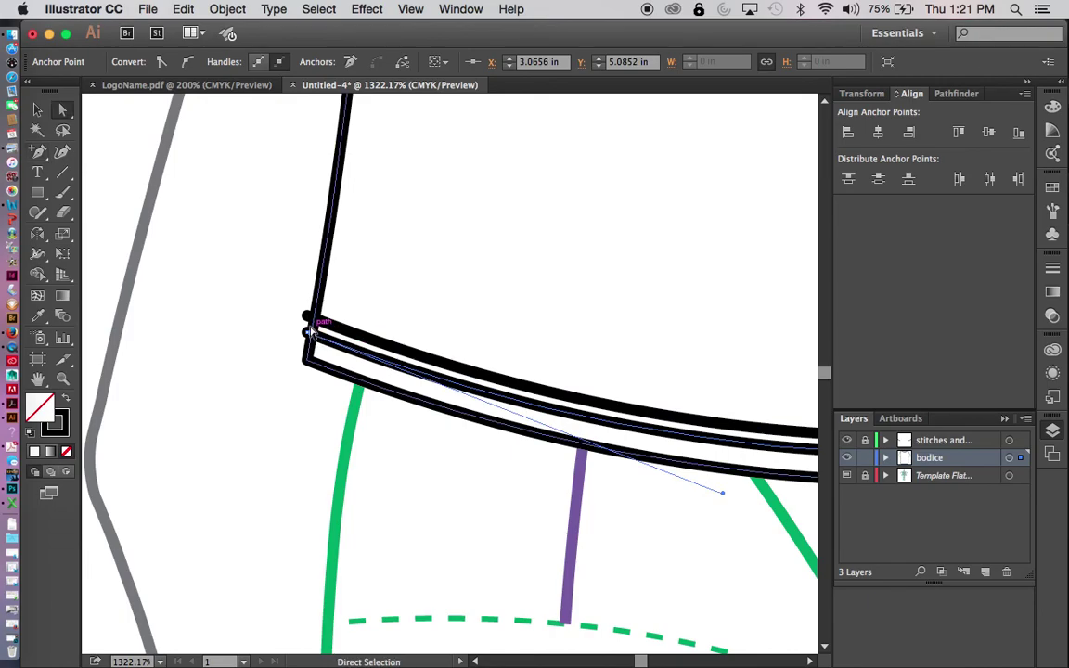
pyautogui.click(309, 318)
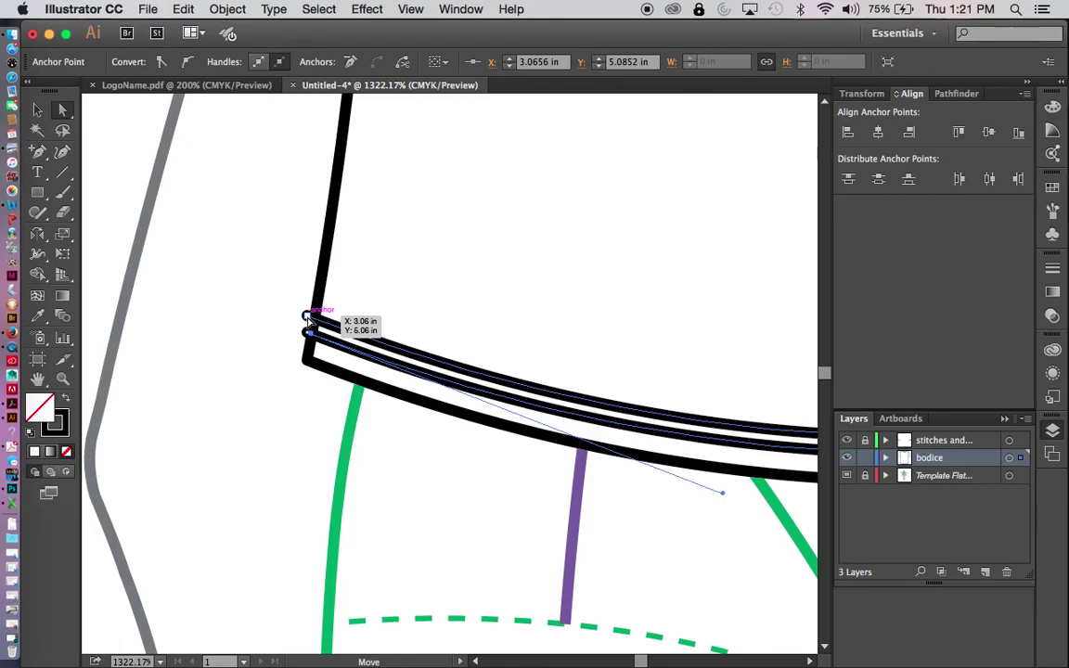
pyautogui.moveTo(309, 317); pyautogui.dragTo(309, 334)
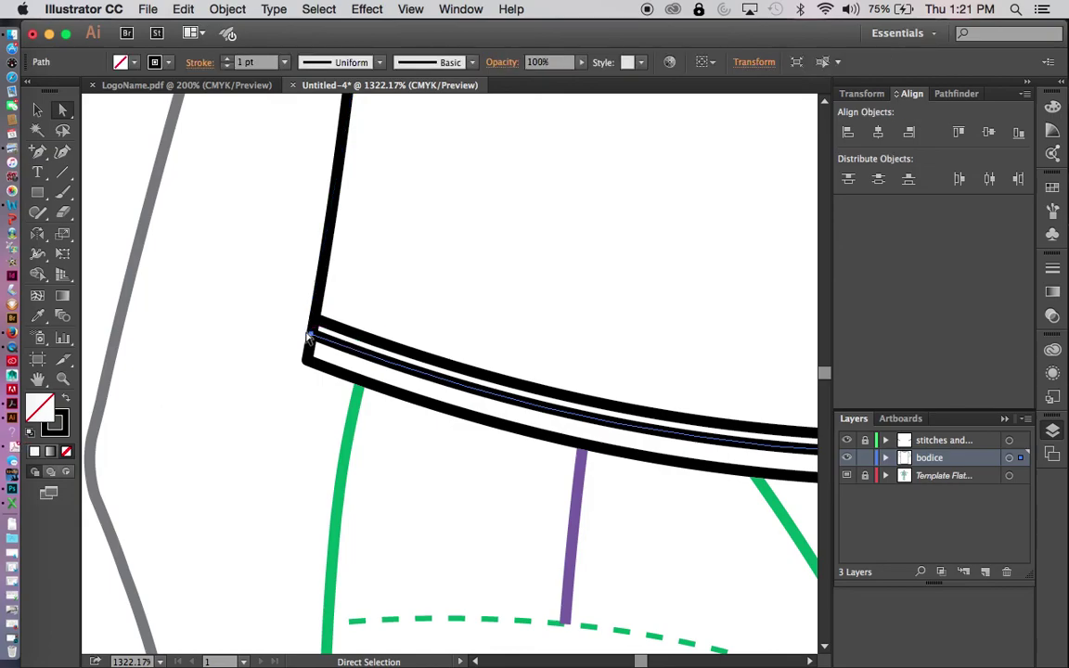
pyautogui.press('v')
pyautogui.hotkey('ctrl', '0')
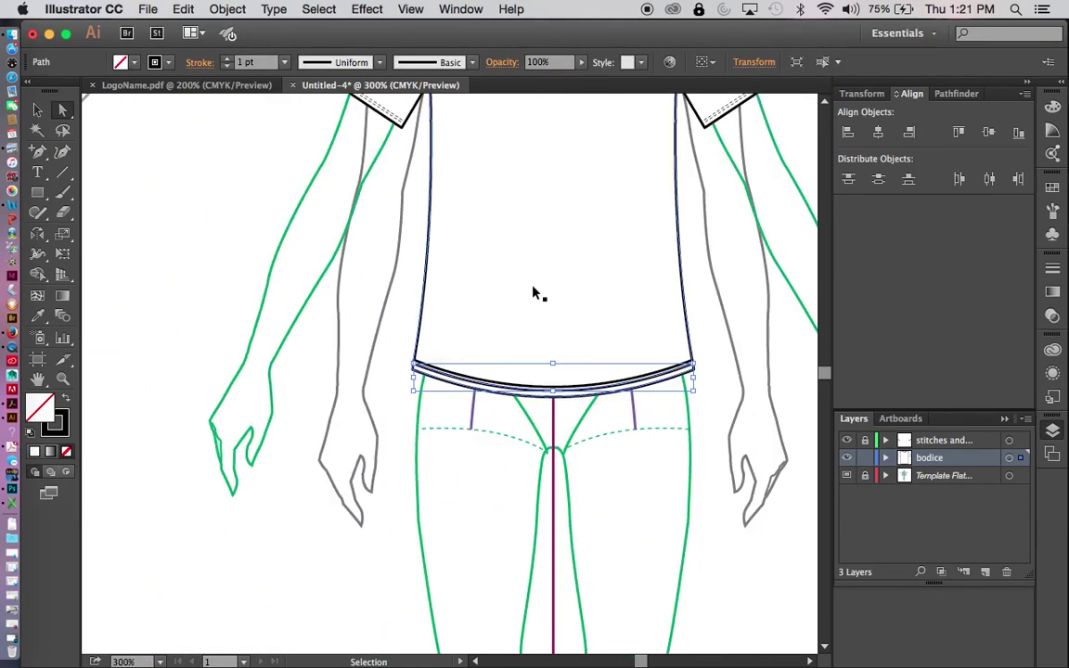
# Eyedropper the sleeve cuff's thin dashed stitch style onto the first hem line
pyautogui.moveTo(671, 354); pyautogui.dragTo(543, 429)
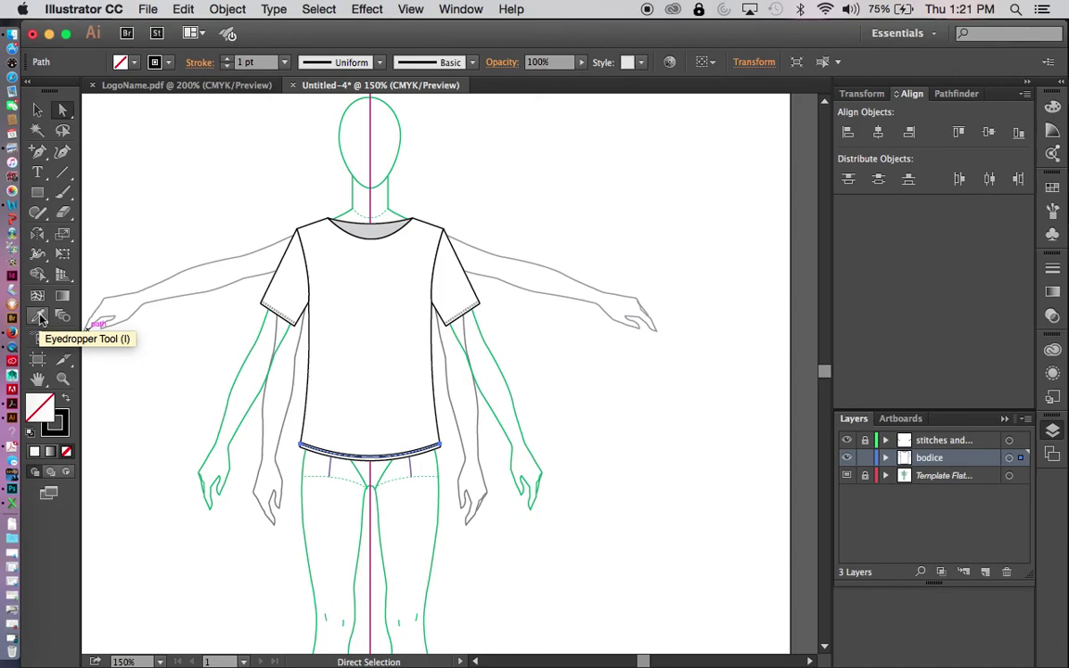
pyautogui.click(40, 321)
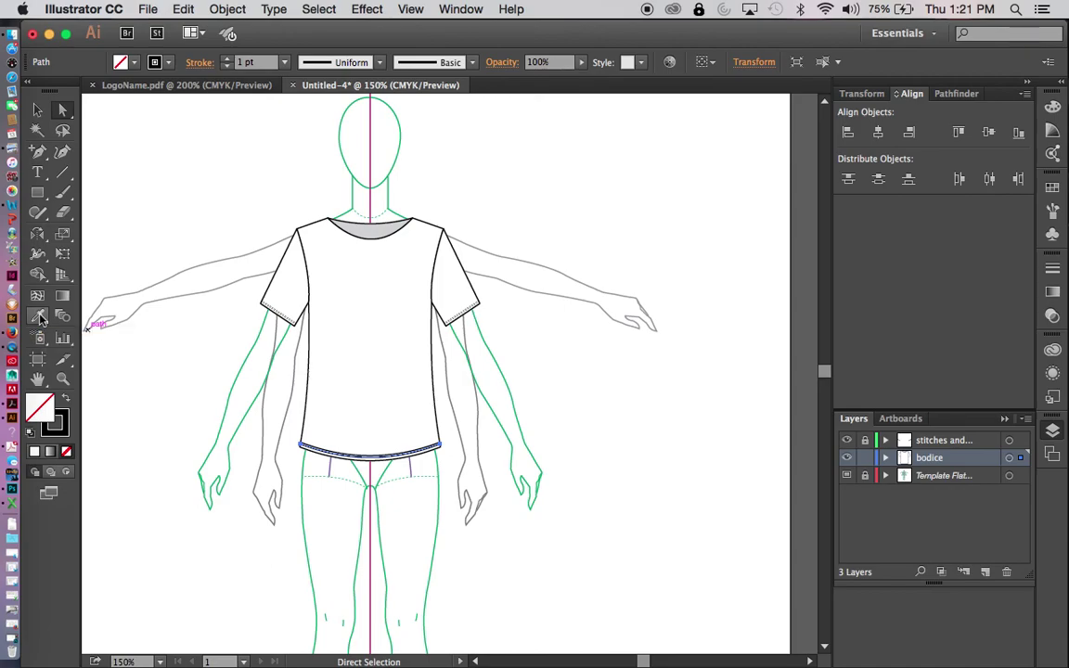
pyautogui.click(431, 308)
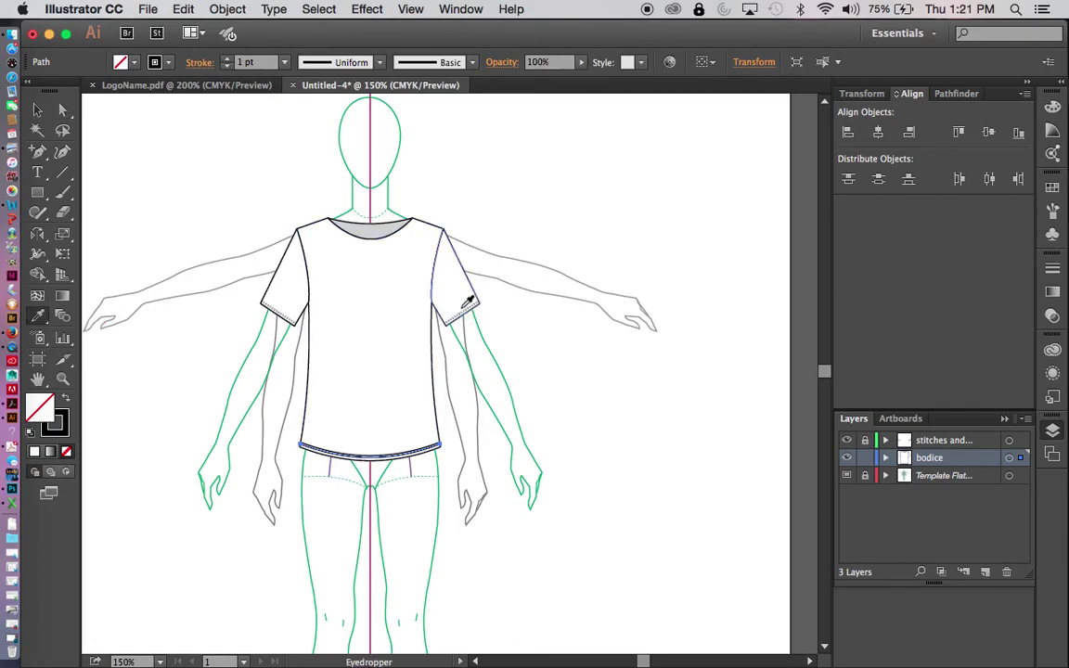
pyautogui.scroll(1, 466, 315)
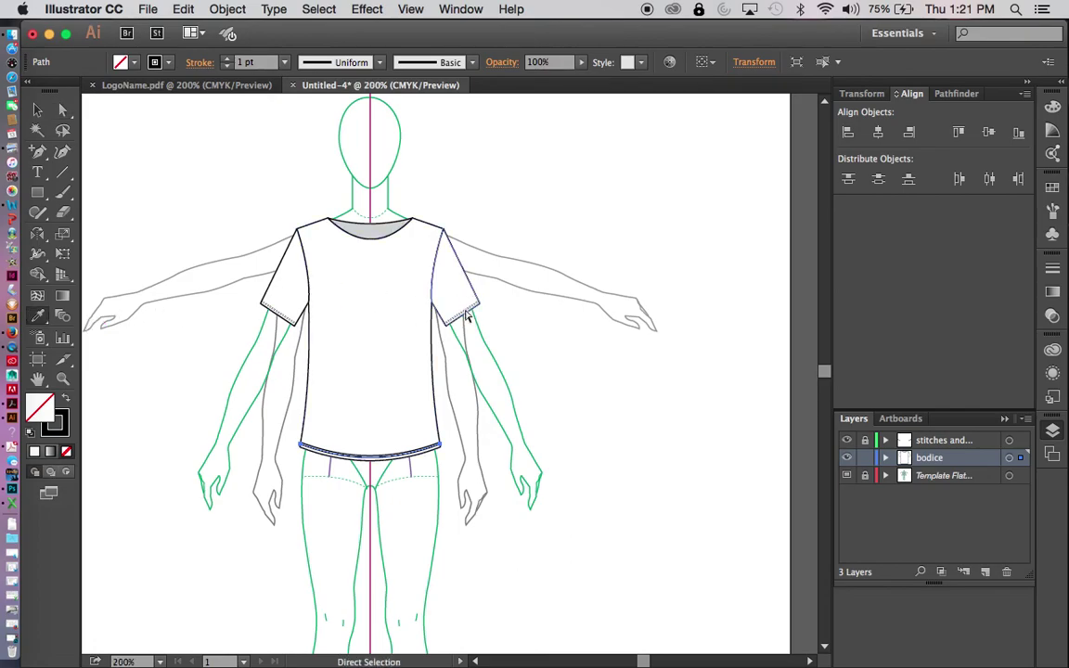
pyautogui.scroll(1, 477, 303)
pyautogui.scroll(1, 501, 304)
pyautogui.moveTo(560, 307); pyautogui.dragTo(678, 255)
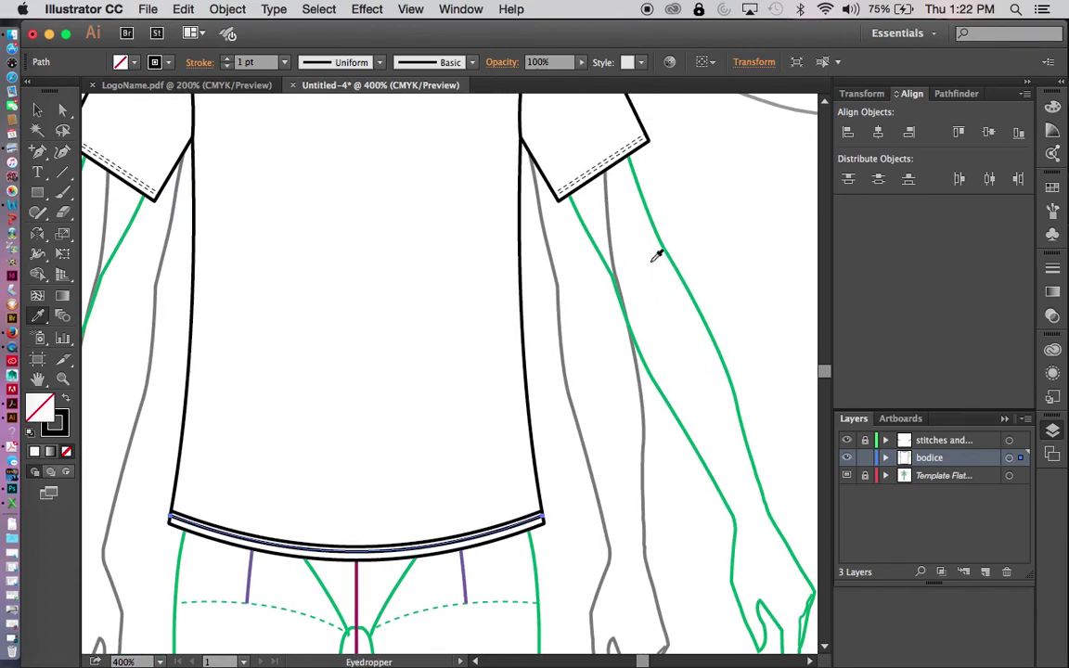
pyautogui.click(608, 160)
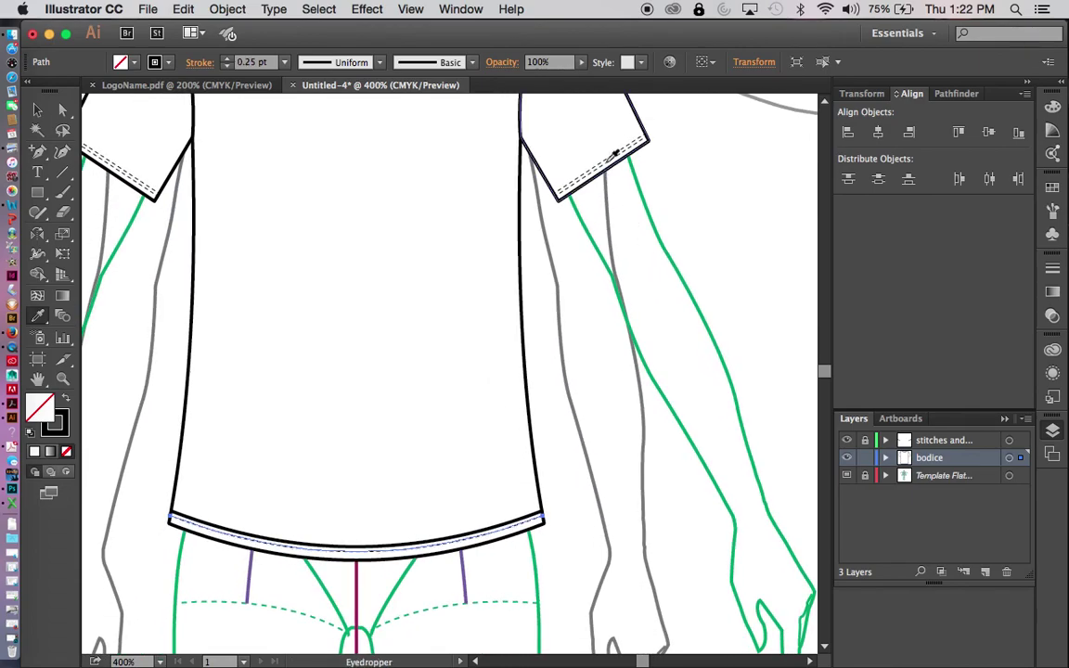
pyautogui.press('v')
pyautogui.click(614, 425)
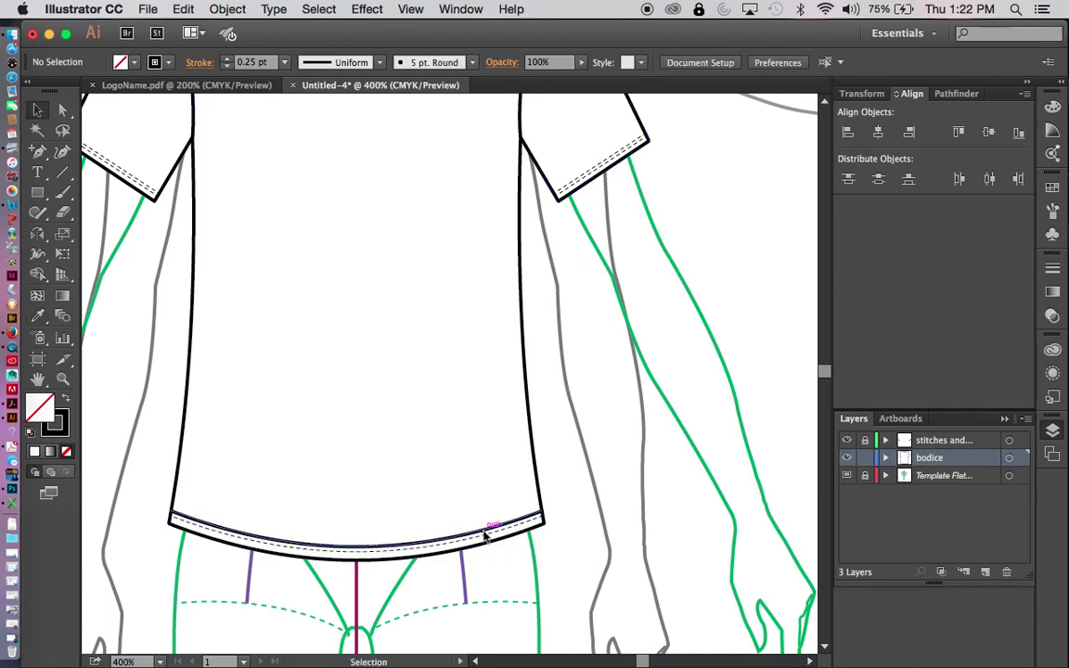
# Give the second hem line the same 0.25 pt dashed cuff stitching
pyautogui.click(486, 536)
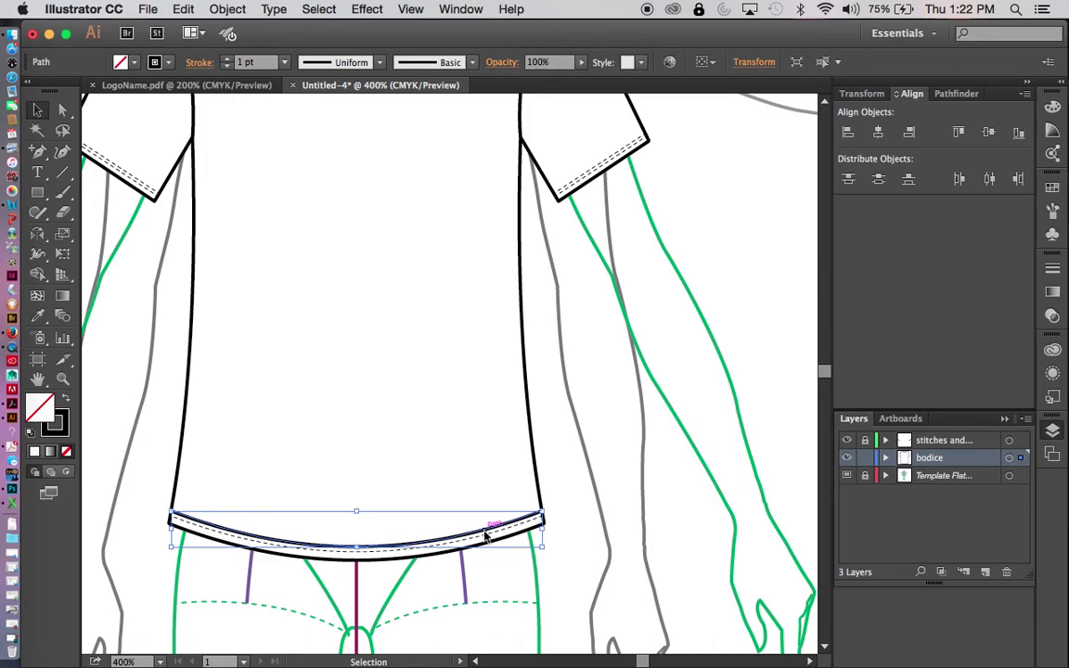
pyautogui.press('i')
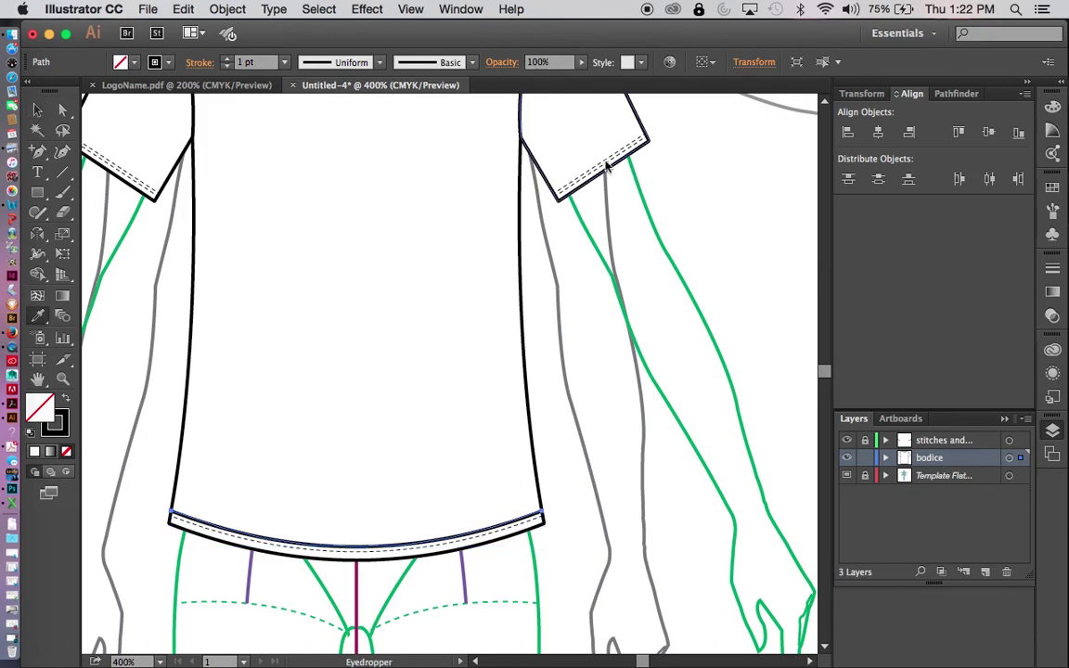
pyautogui.click(613, 154)
pyautogui.press('v')
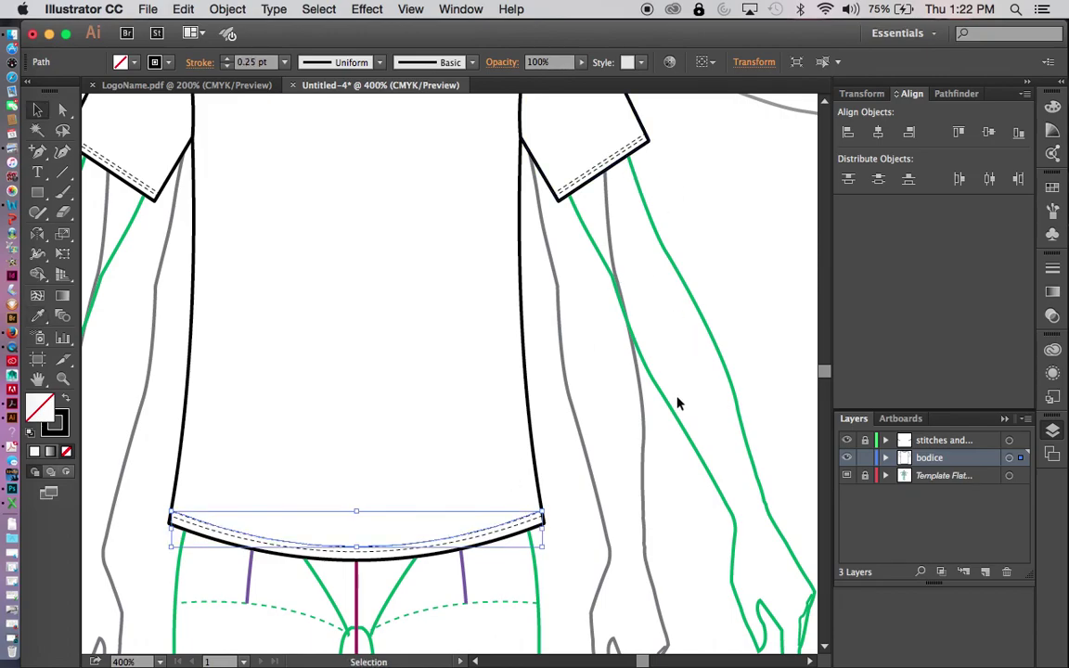
pyautogui.click(674, 403)
pyautogui.hotkey('ctrl', '-')
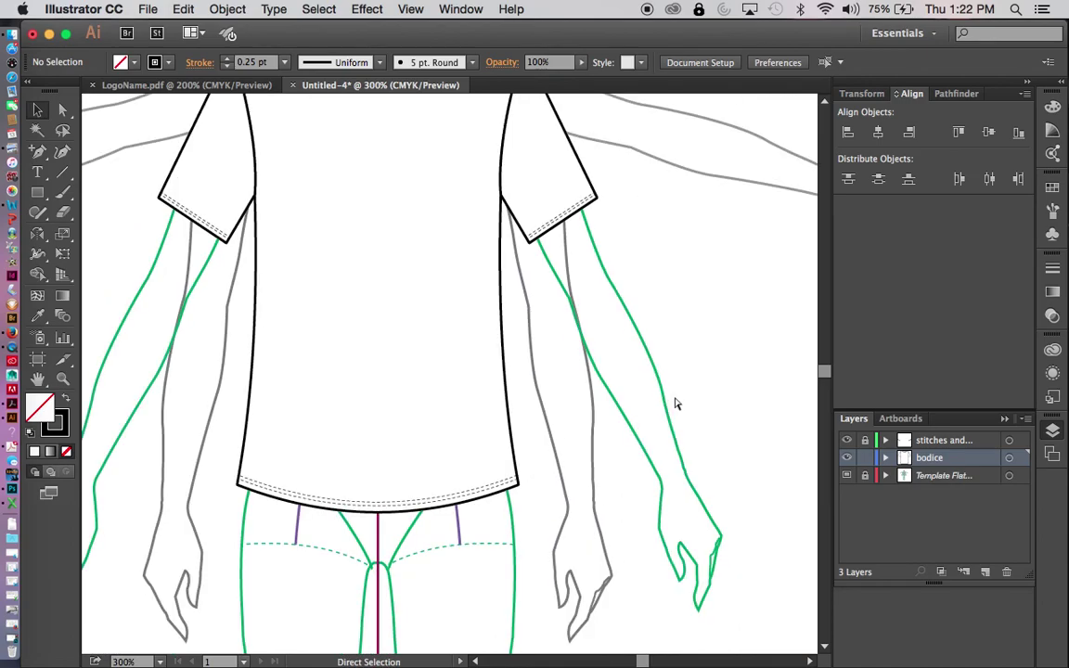
pyautogui.hotkey('ctrl', '-')
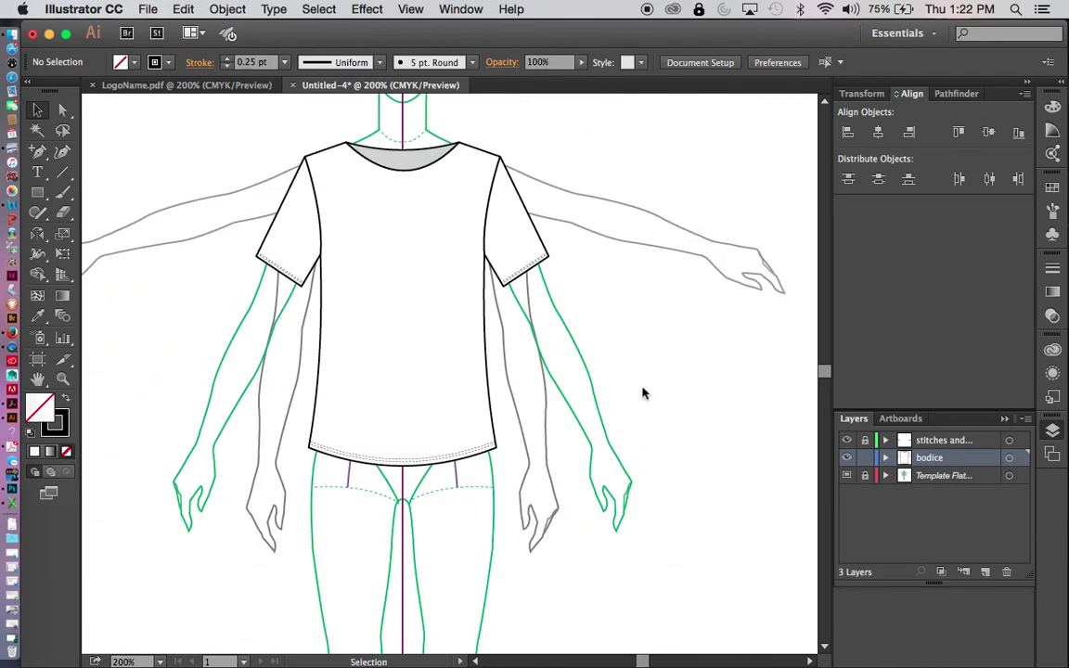
pyautogui.scroll(-1, 643, 393)
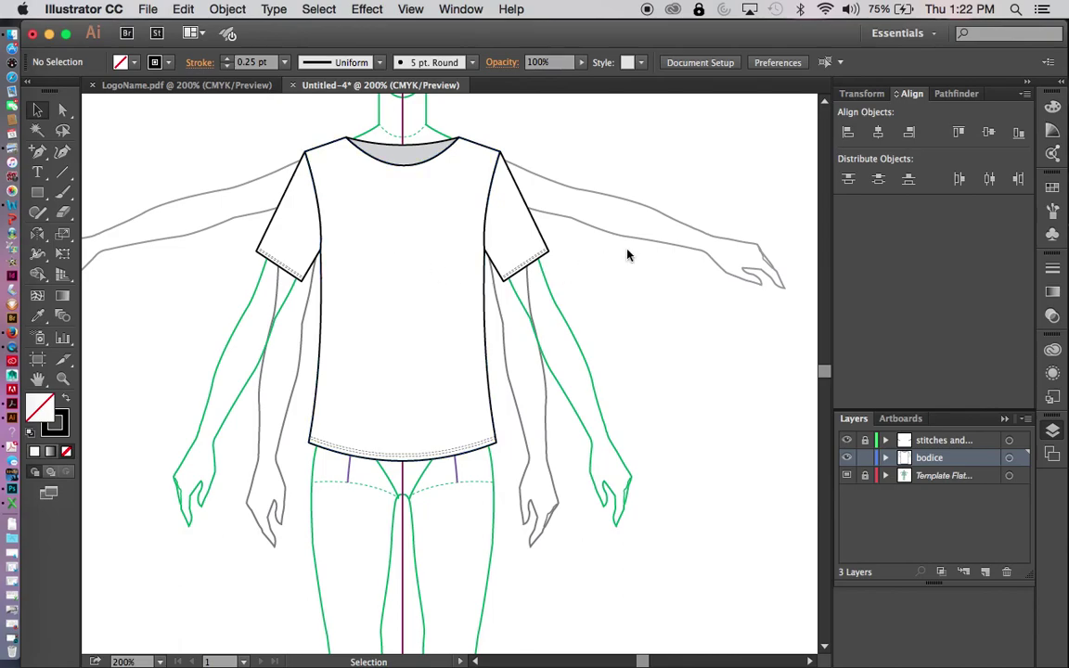
pyautogui.hotkey('ctrl', '-')
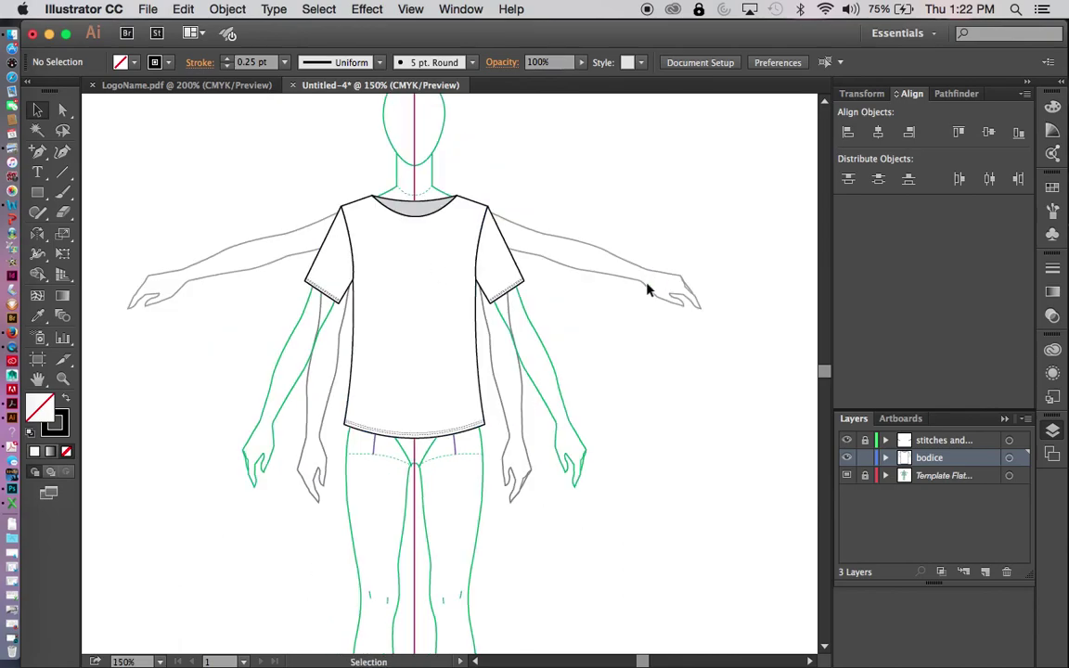